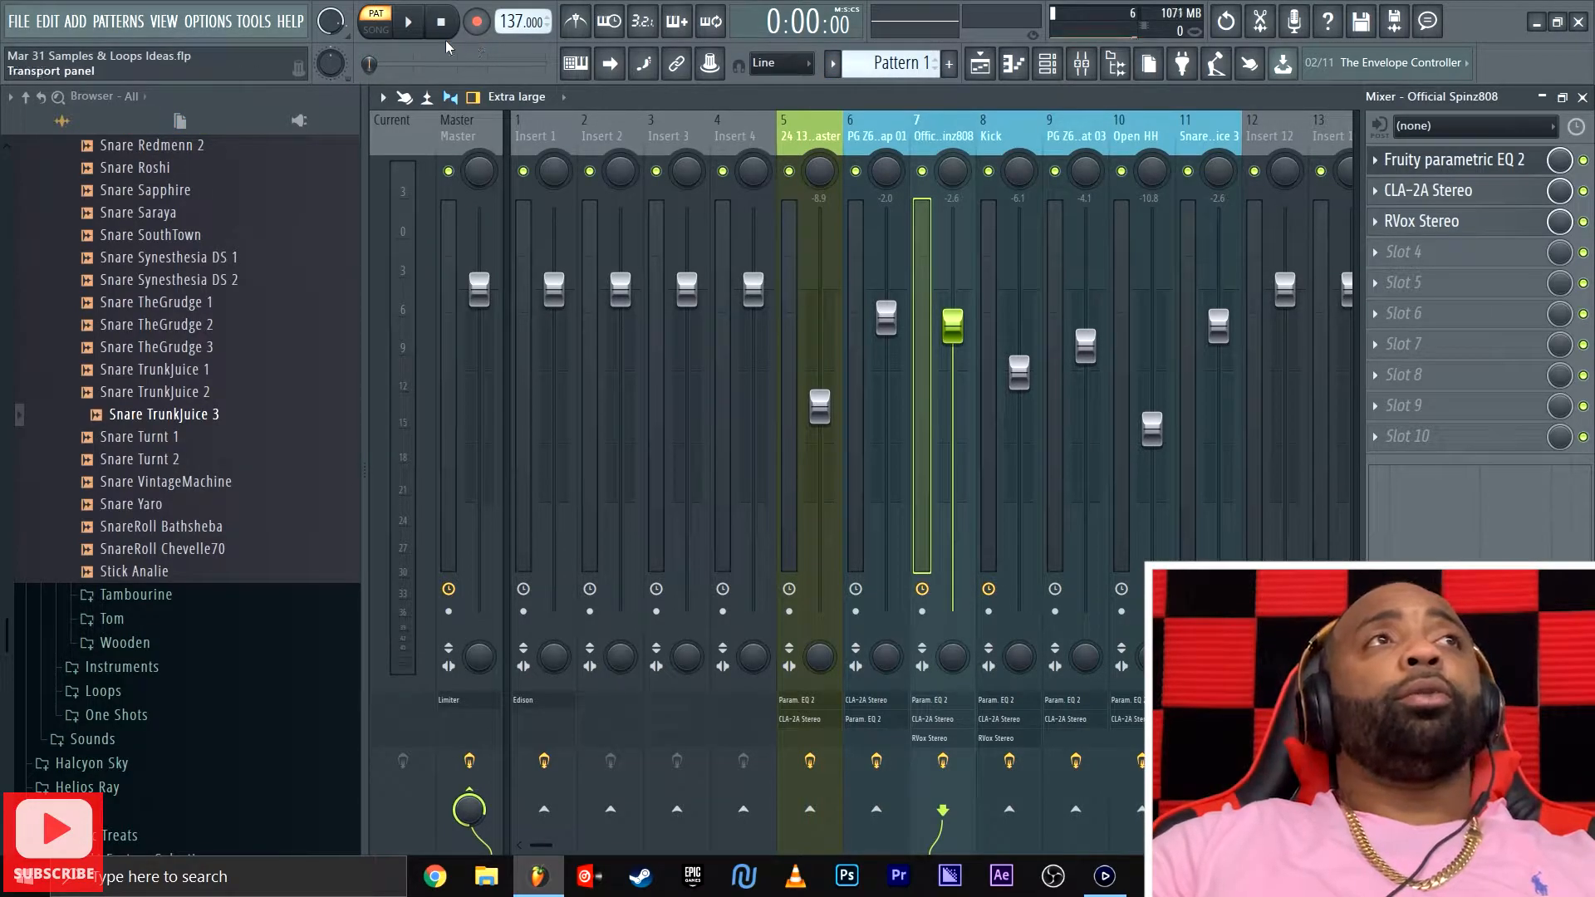
Play back Pattern 1 with all mixer tracks active, stopping after listening
{"action": "left_click", "coordinate": [410, 27]}
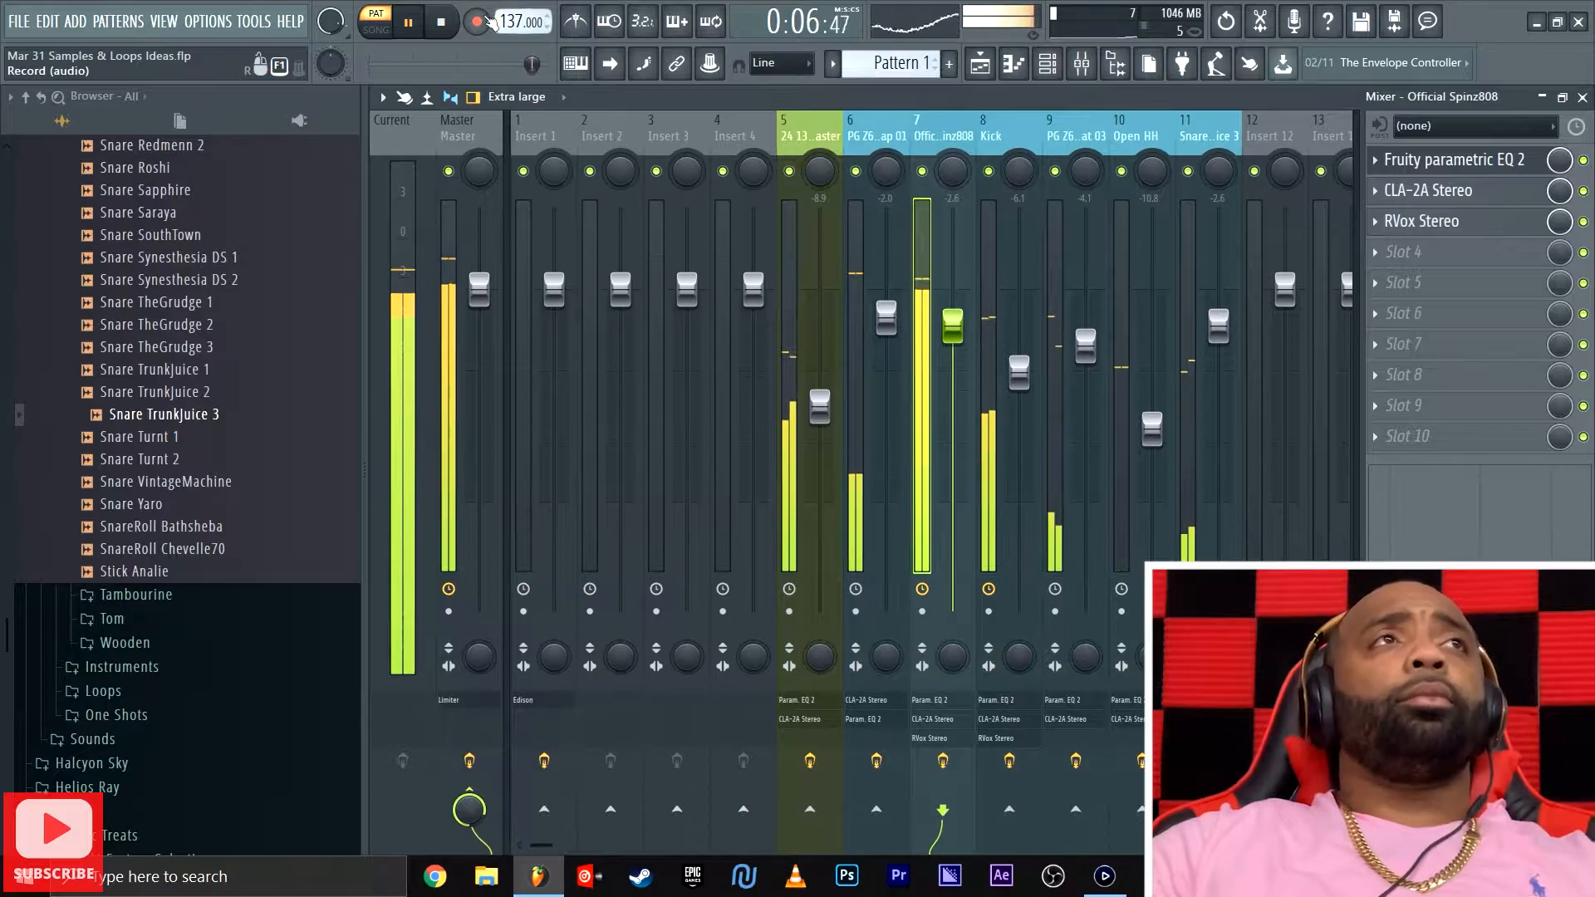
{"action": "key", "text": "space"}
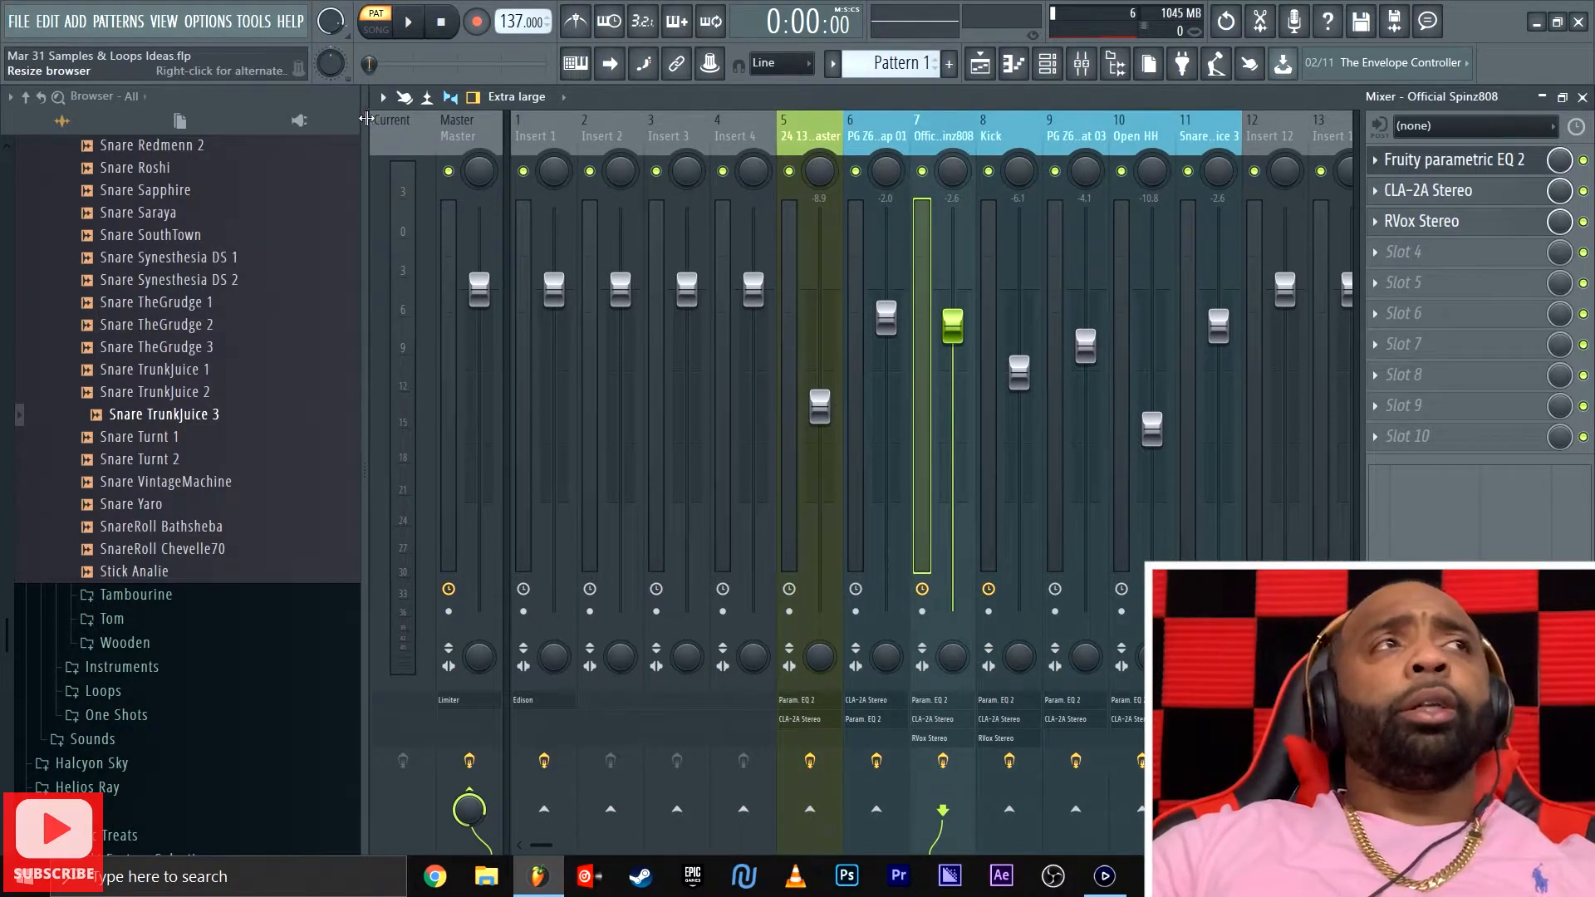
Check the key noted in the comments of the project info settings, closing the settings when done
{"action": "left_click", "coordinate": [201, 23]}
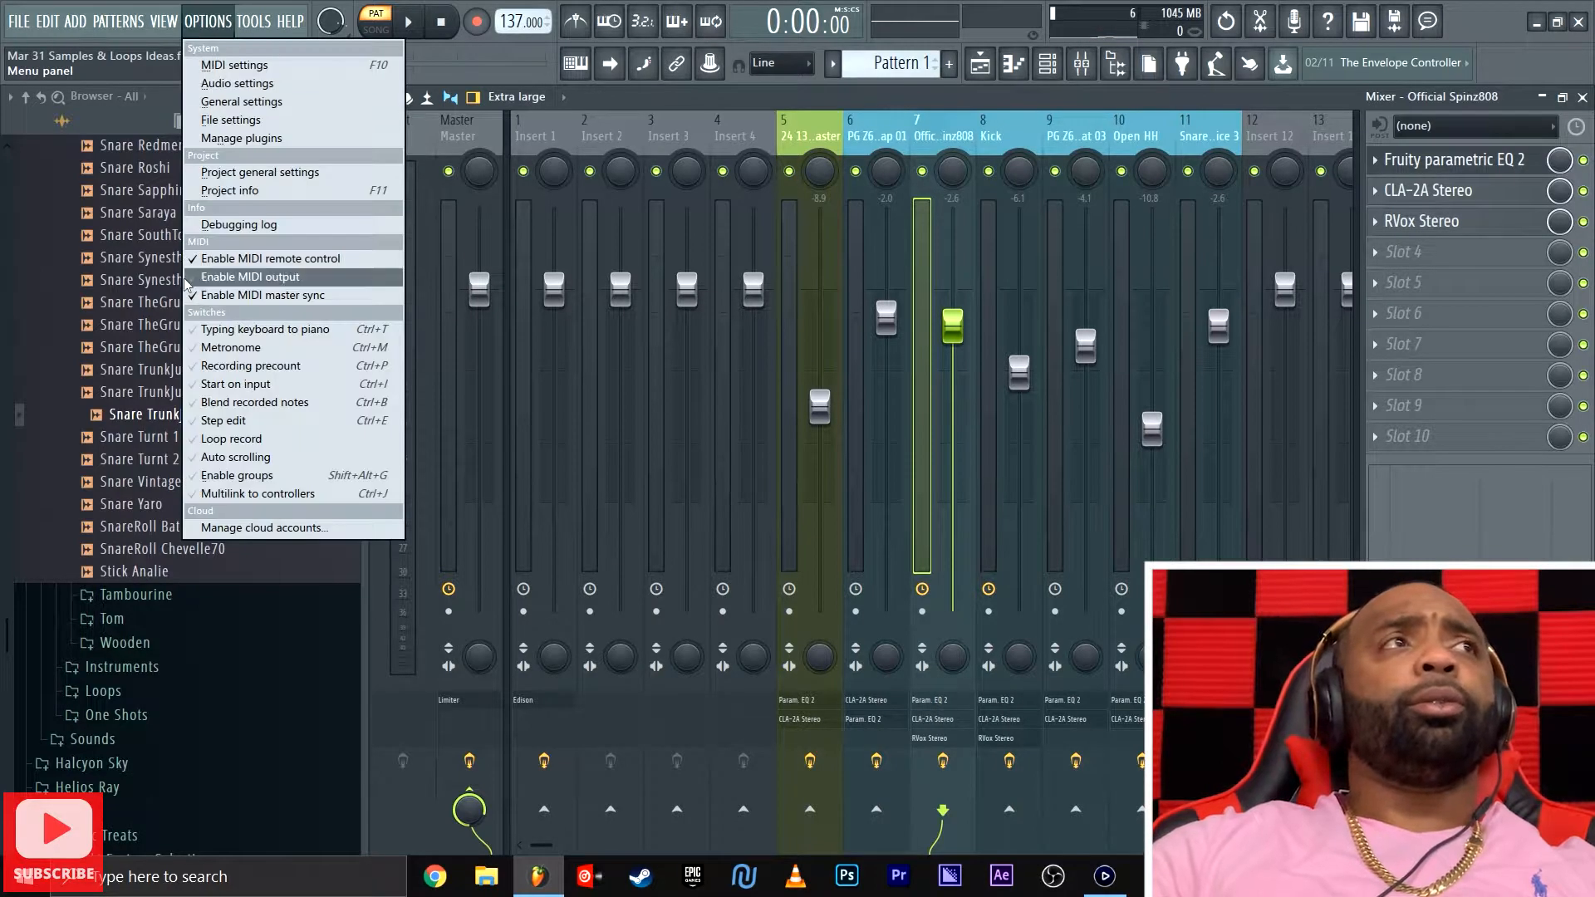
{"action": "left_click", "coordinate": [243, 103]}
{"action": "left_click", "coordinate": [891, 104]}
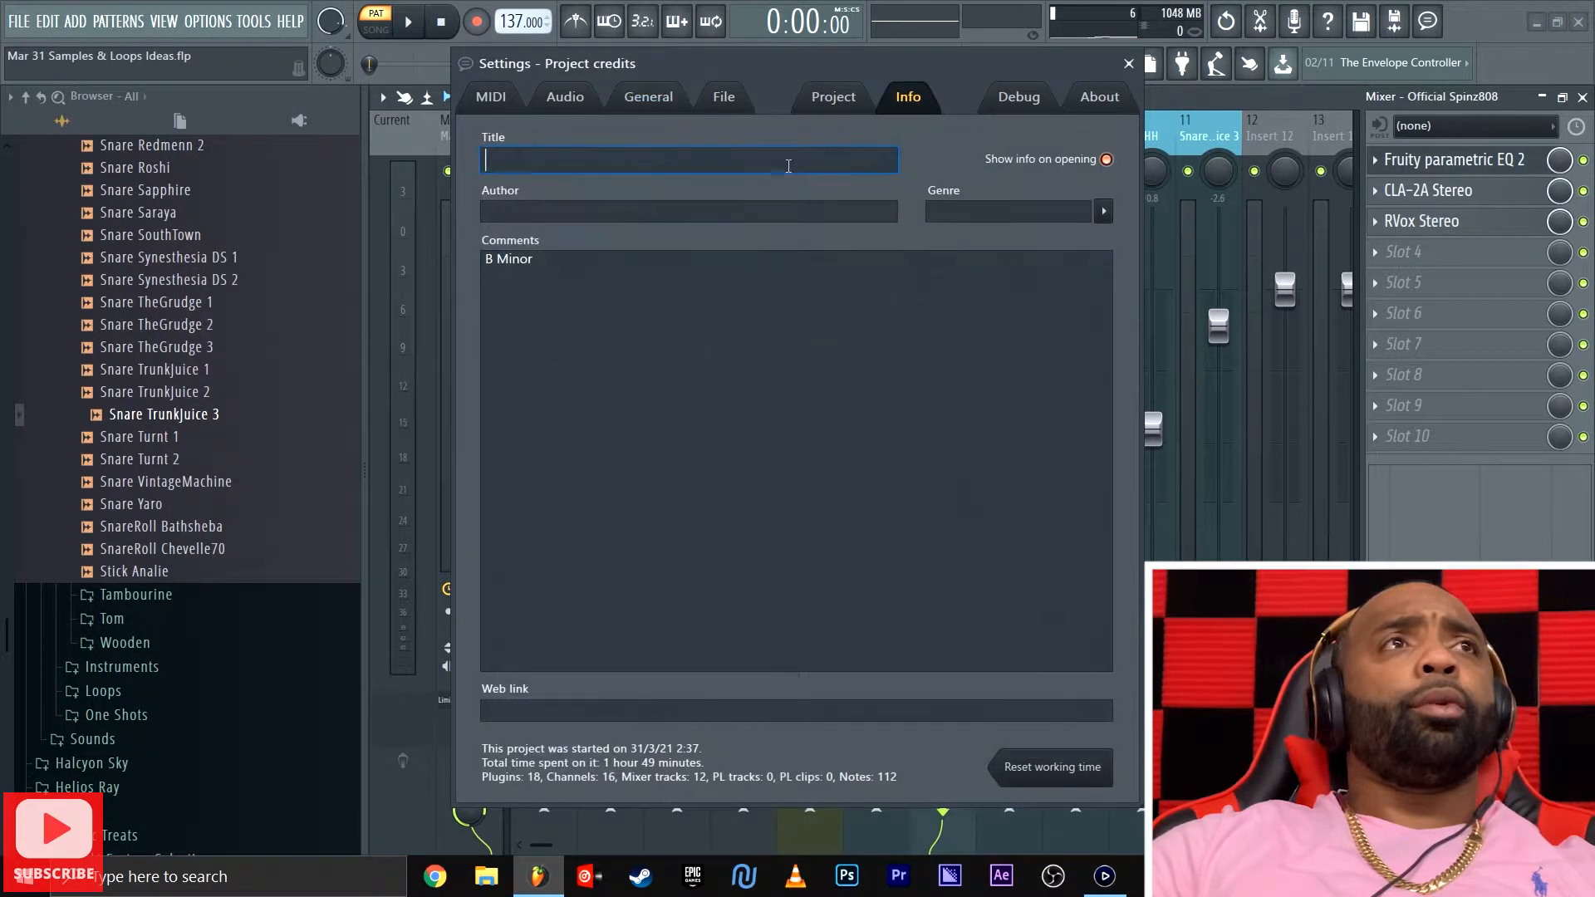
{"action": "left_click", "coordinate": [1128, 64]}
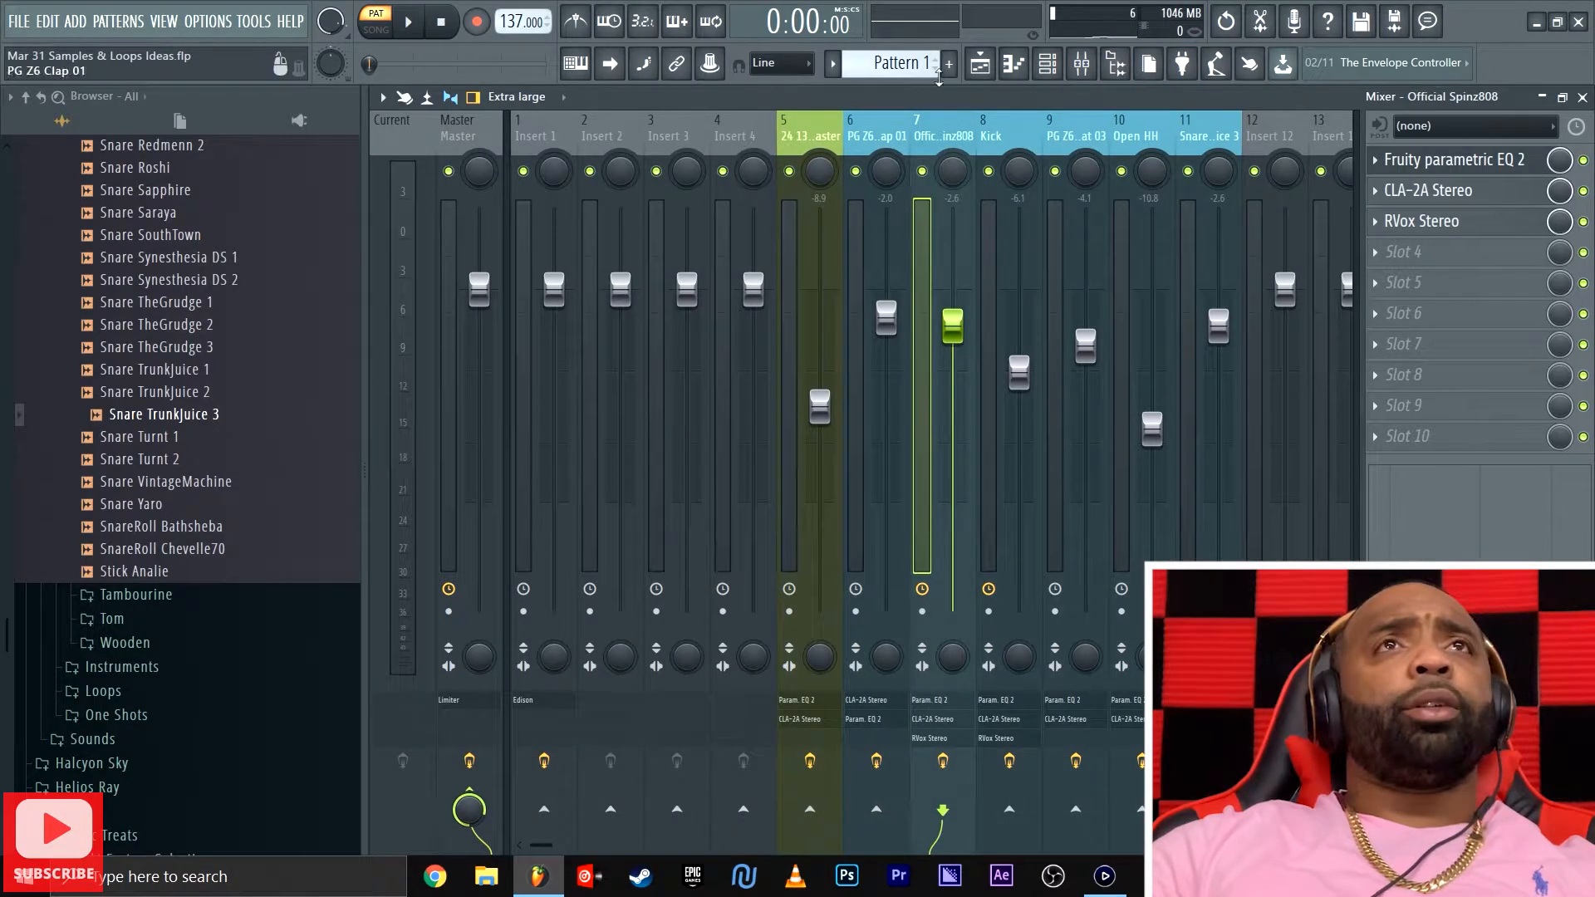
Solo the 24 137_Master loop on mixer track 5 and play the pattern to hear the loop alone
{"action": "left_click", "coordinate": [1047, 63]}
{"action": "left_click", "coordinate": [1048, 63]}
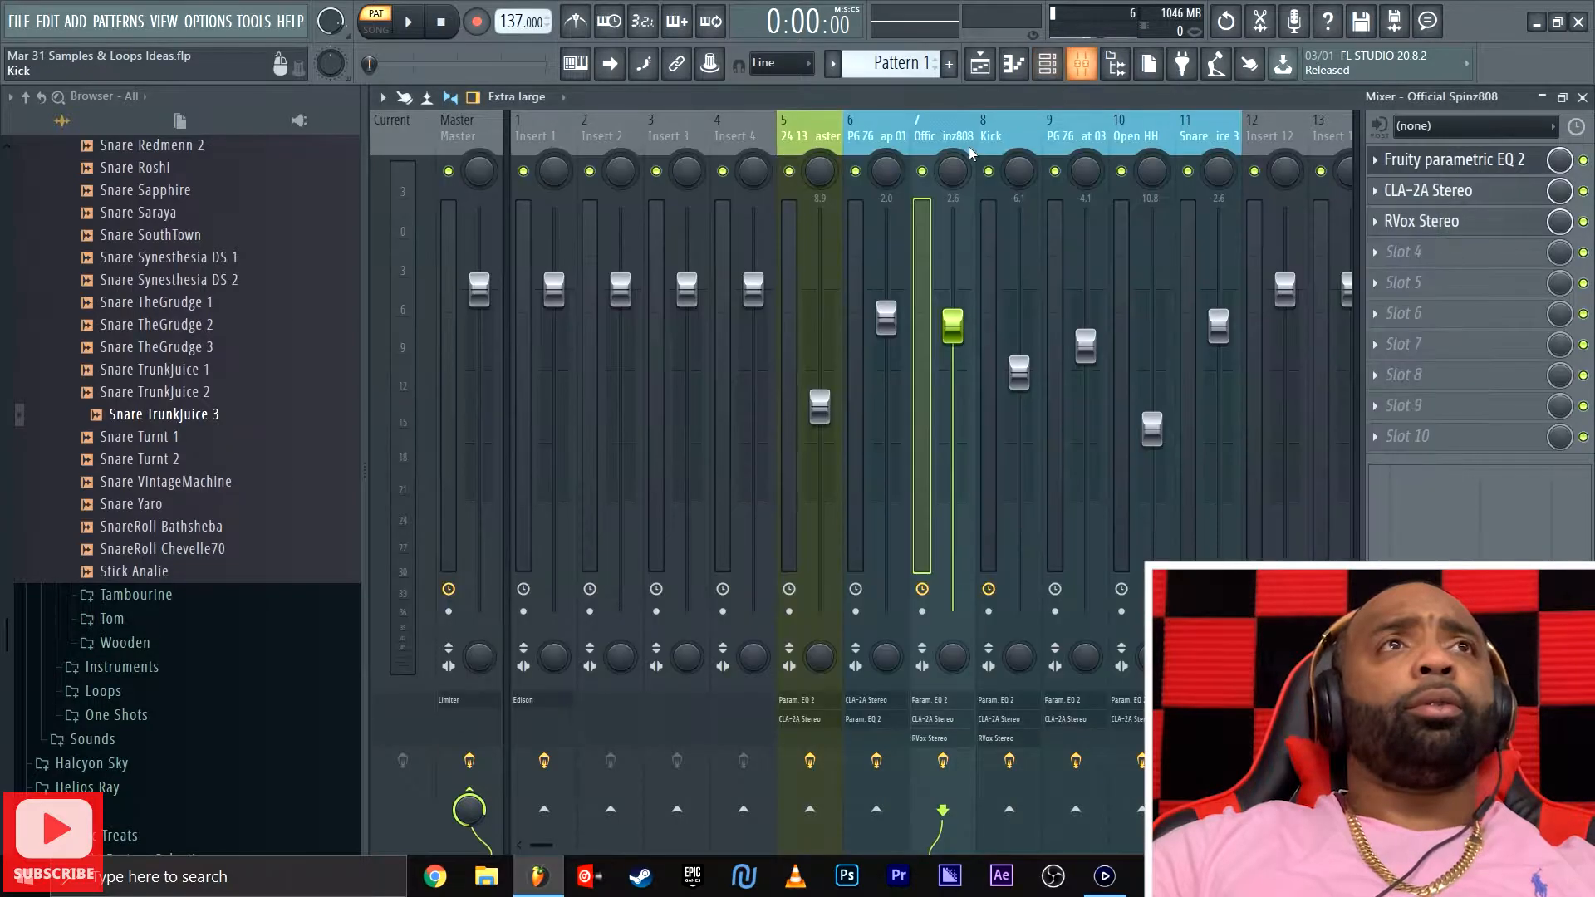
{"action": "key", "text": "space"}
{"action": "right_click", "coordinate": [789, 172]}
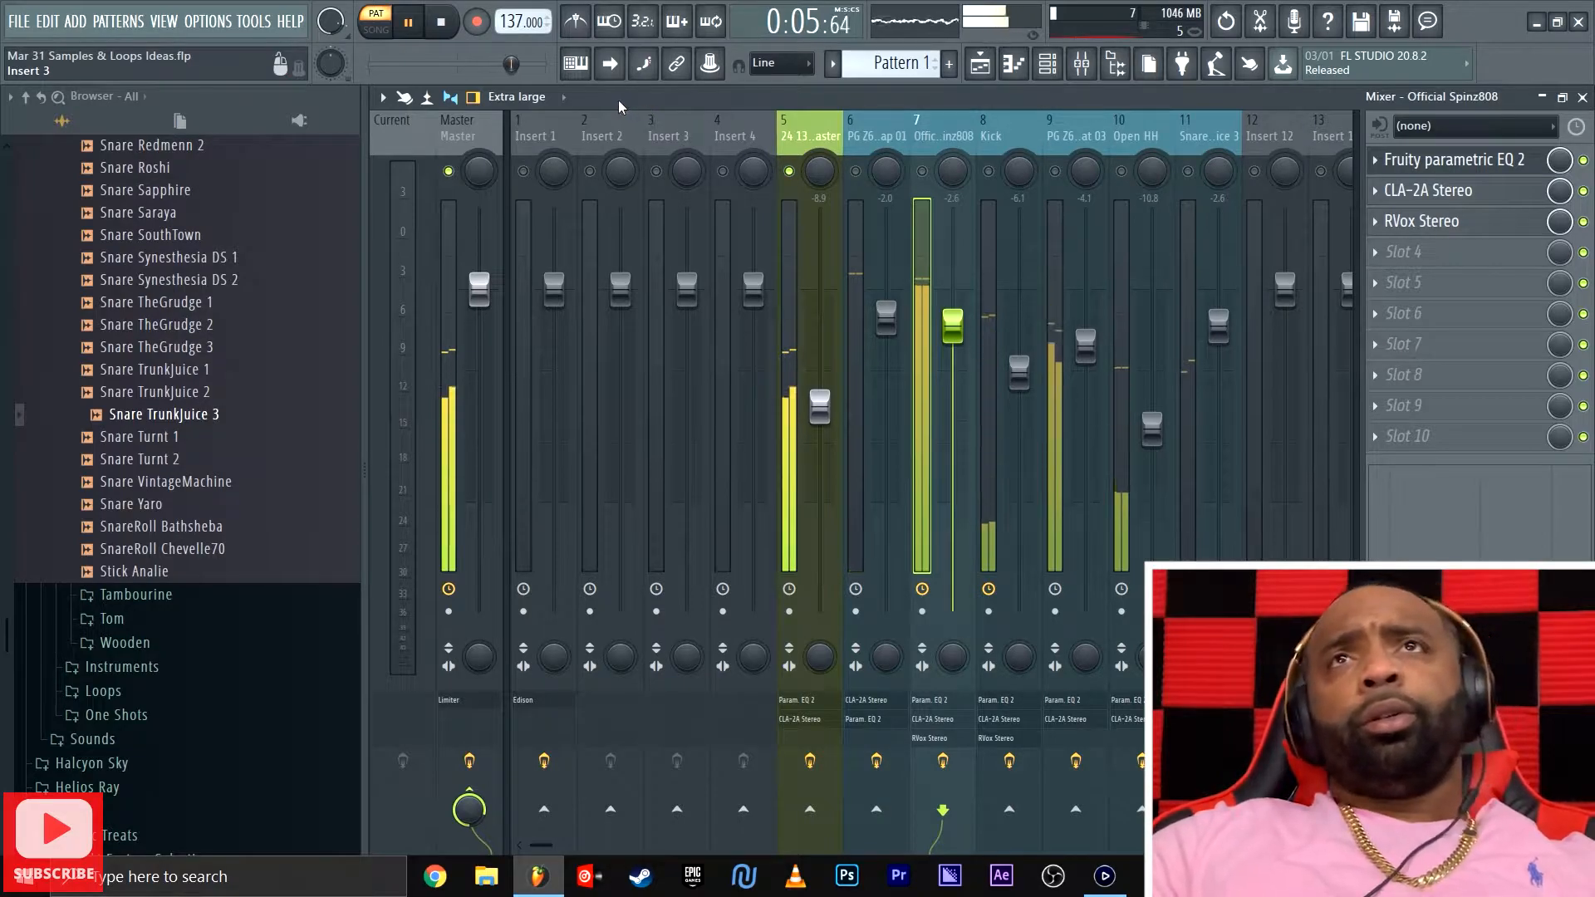
{"action": "key", "text": "space"}
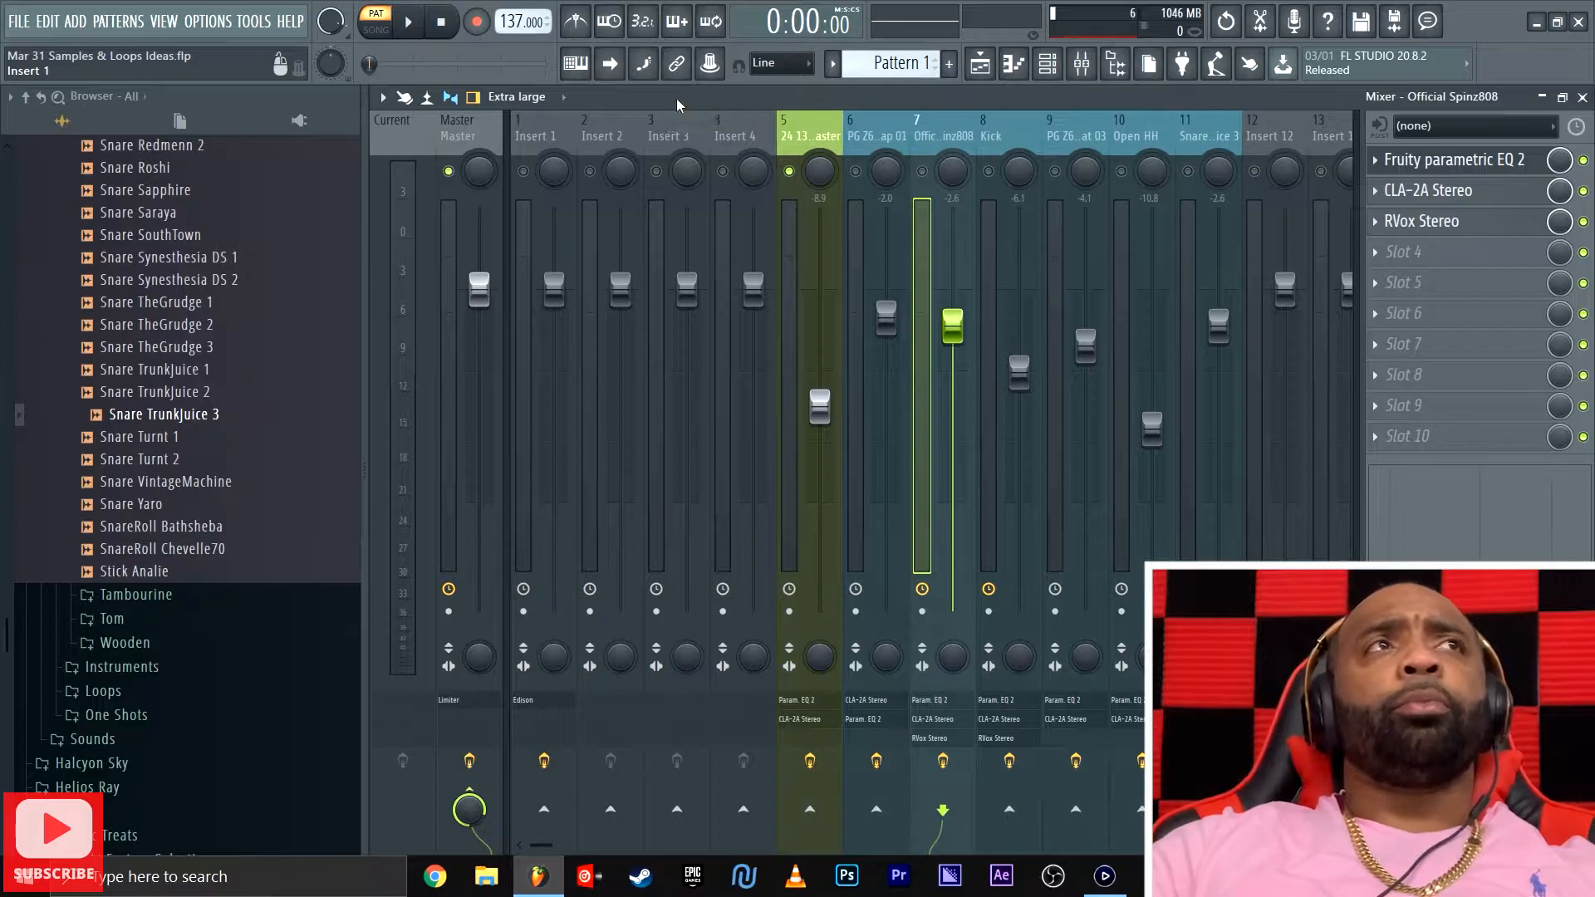
{"action": "key", "text": "space"}
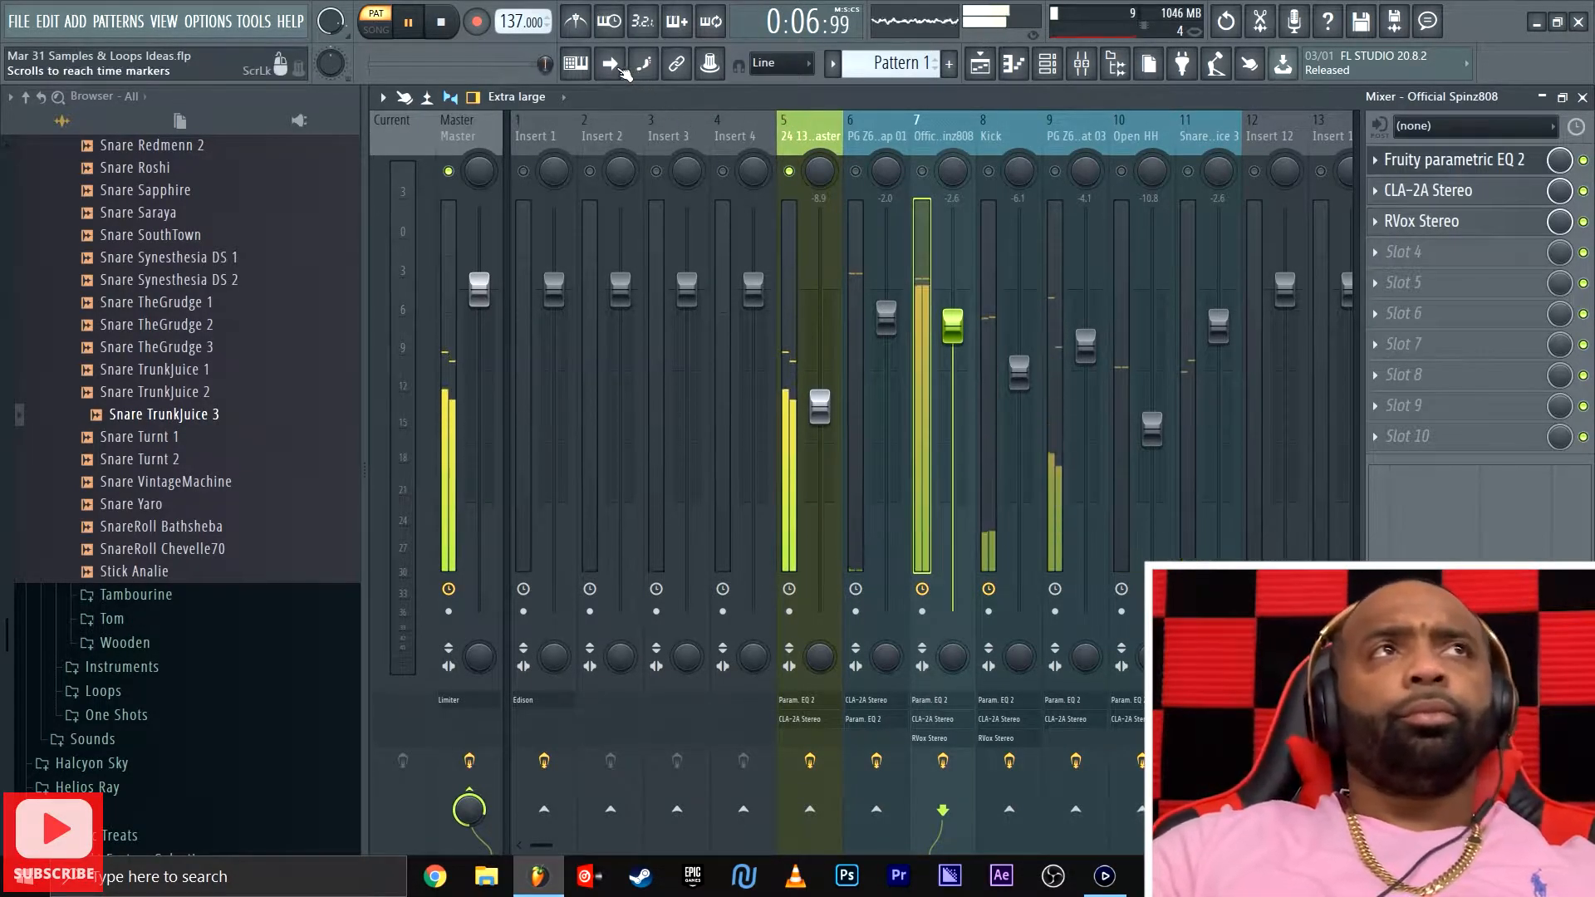
{"action": "key", "text": "space"}
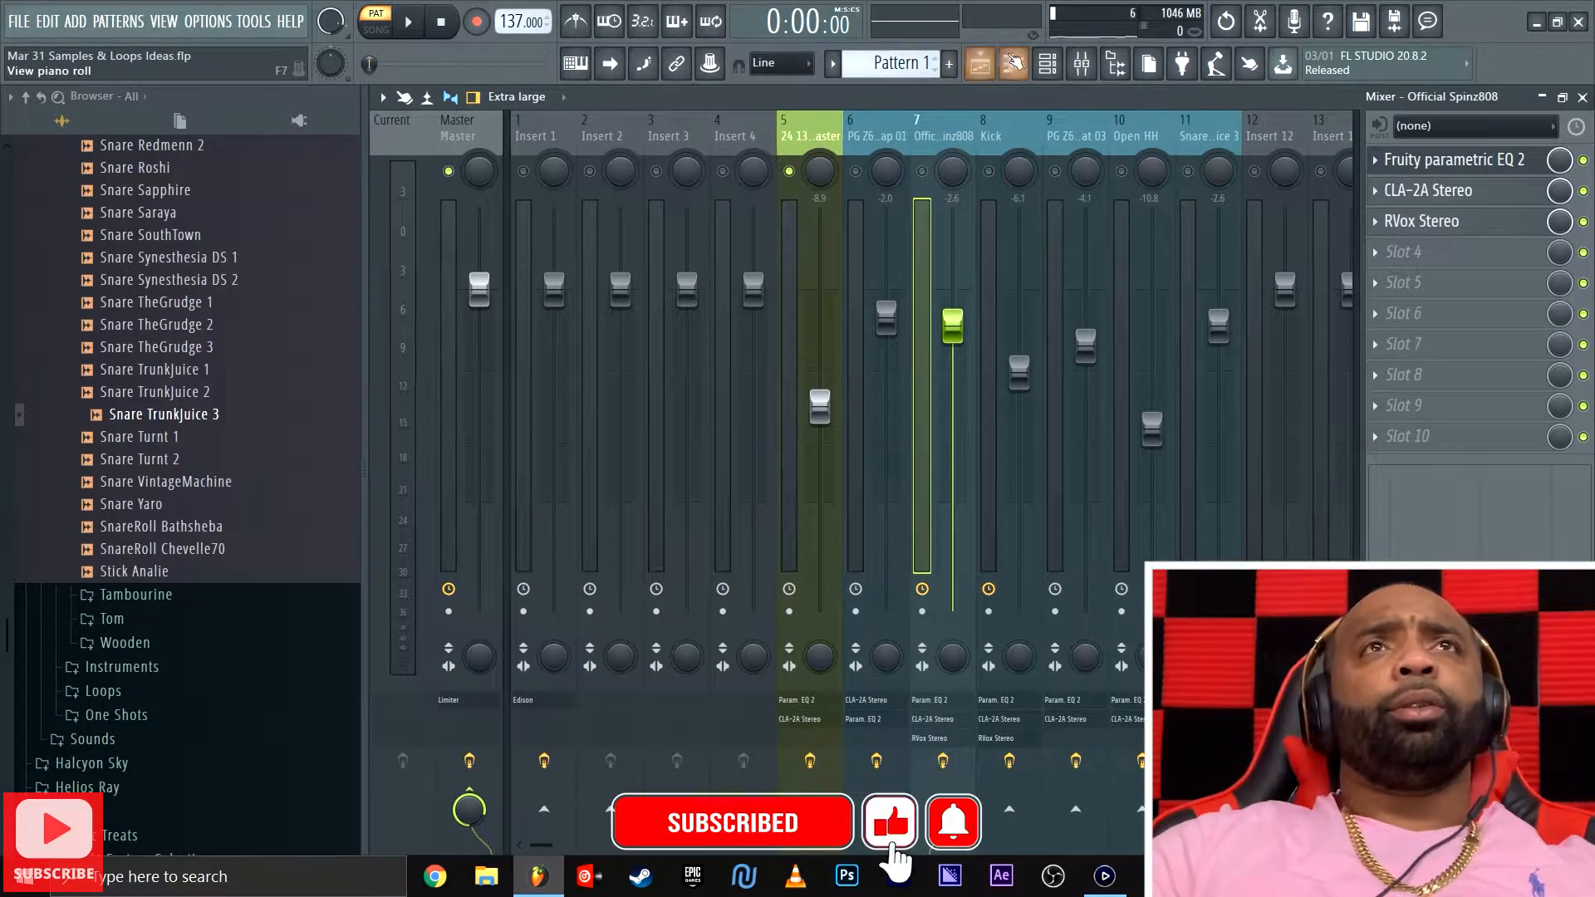
Show the channel rack and play back the soloed 24 137_Master loop with the other sounds muted
{"action": "left_click", "coordinate": [1047, 66]}
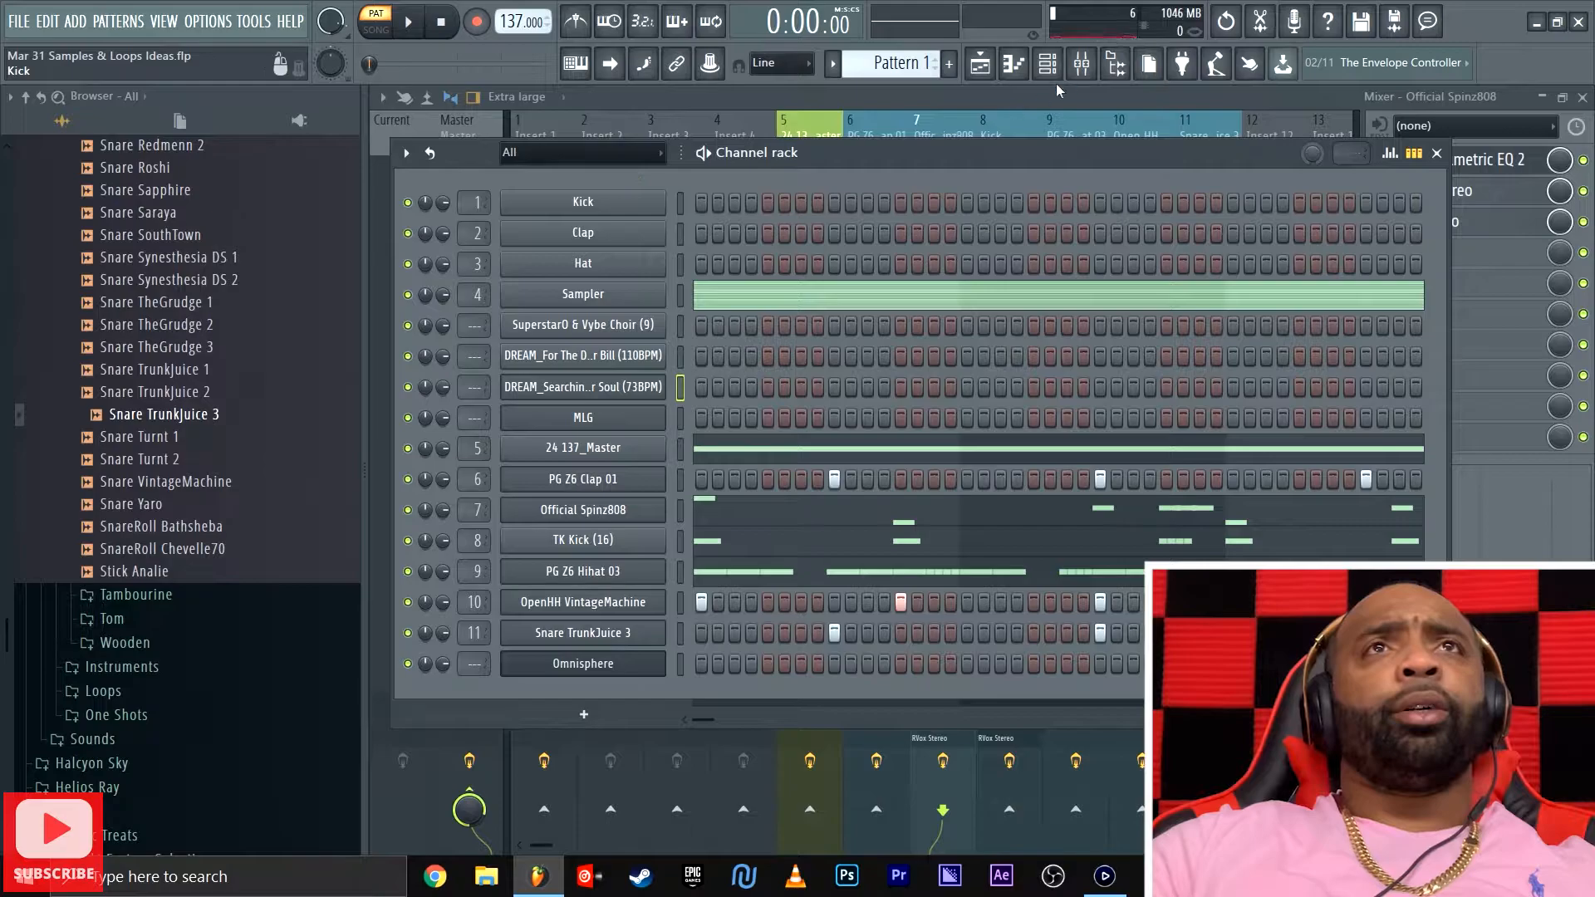
{"action": "left_click", "coordinate": [1093, 75]}
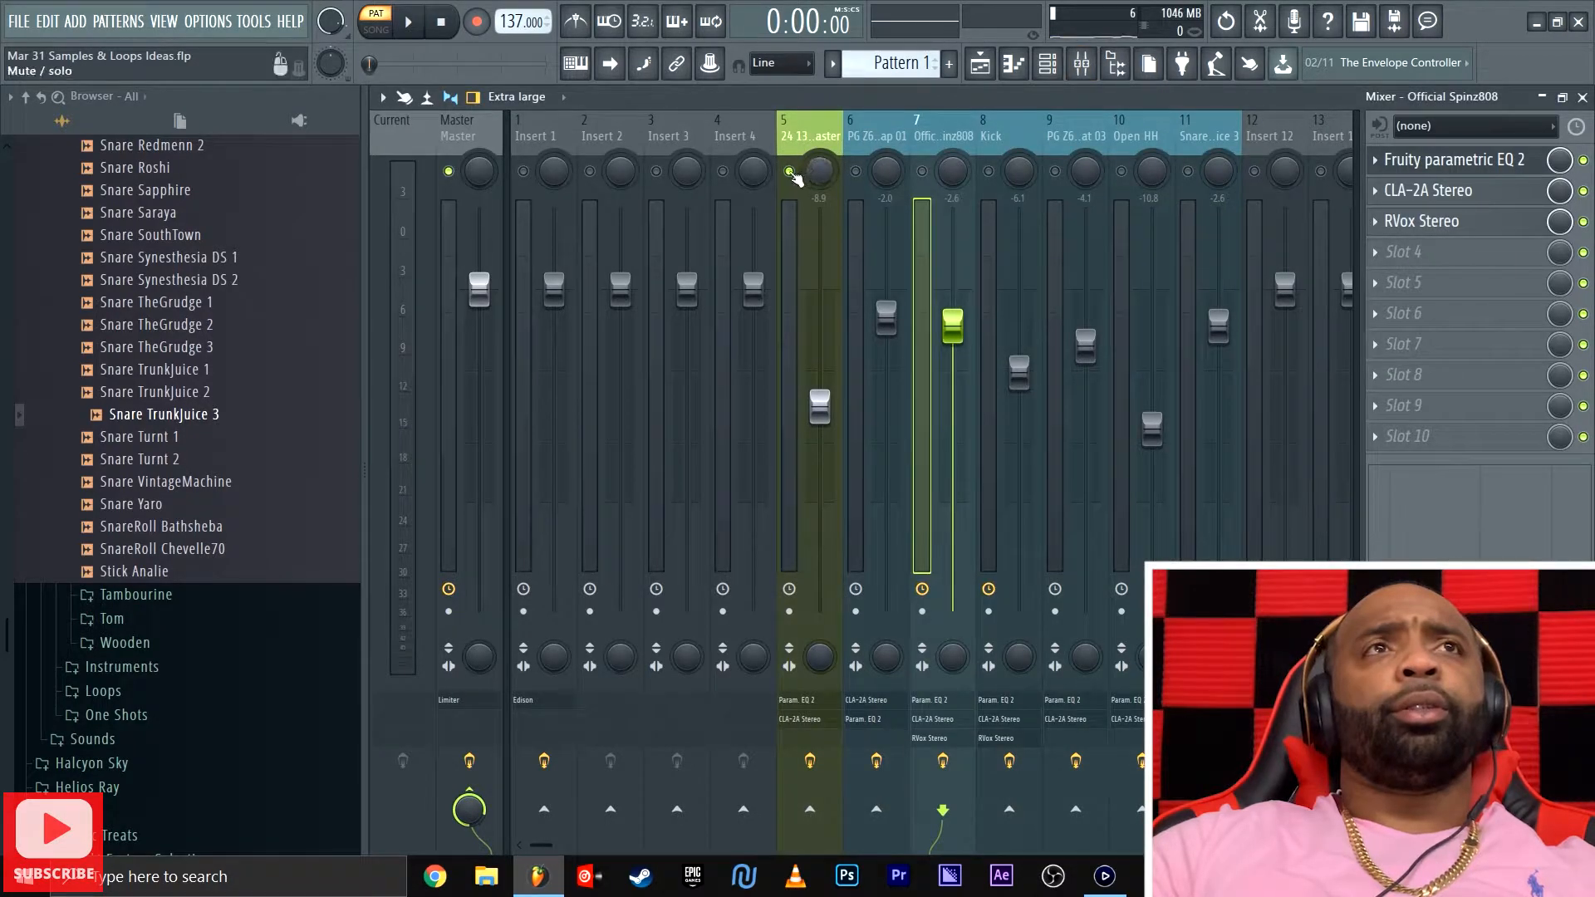
{"action": "left_click", "coordinate": [1047, 63]}
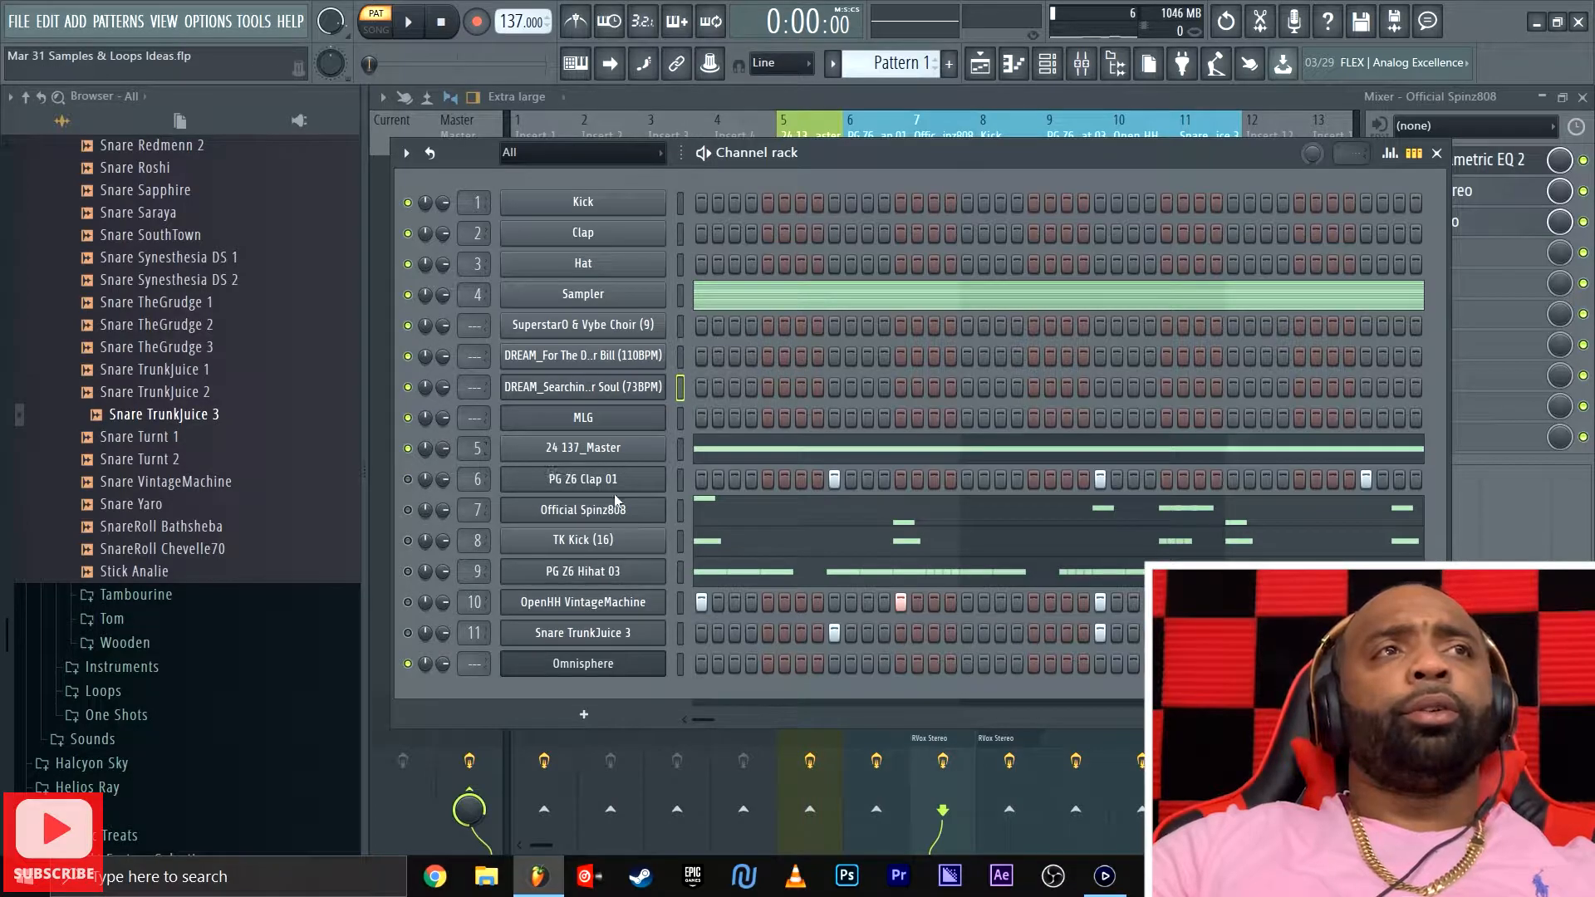
{"action": "key", "text": "space"}
{"action": "key", "text": "space"}
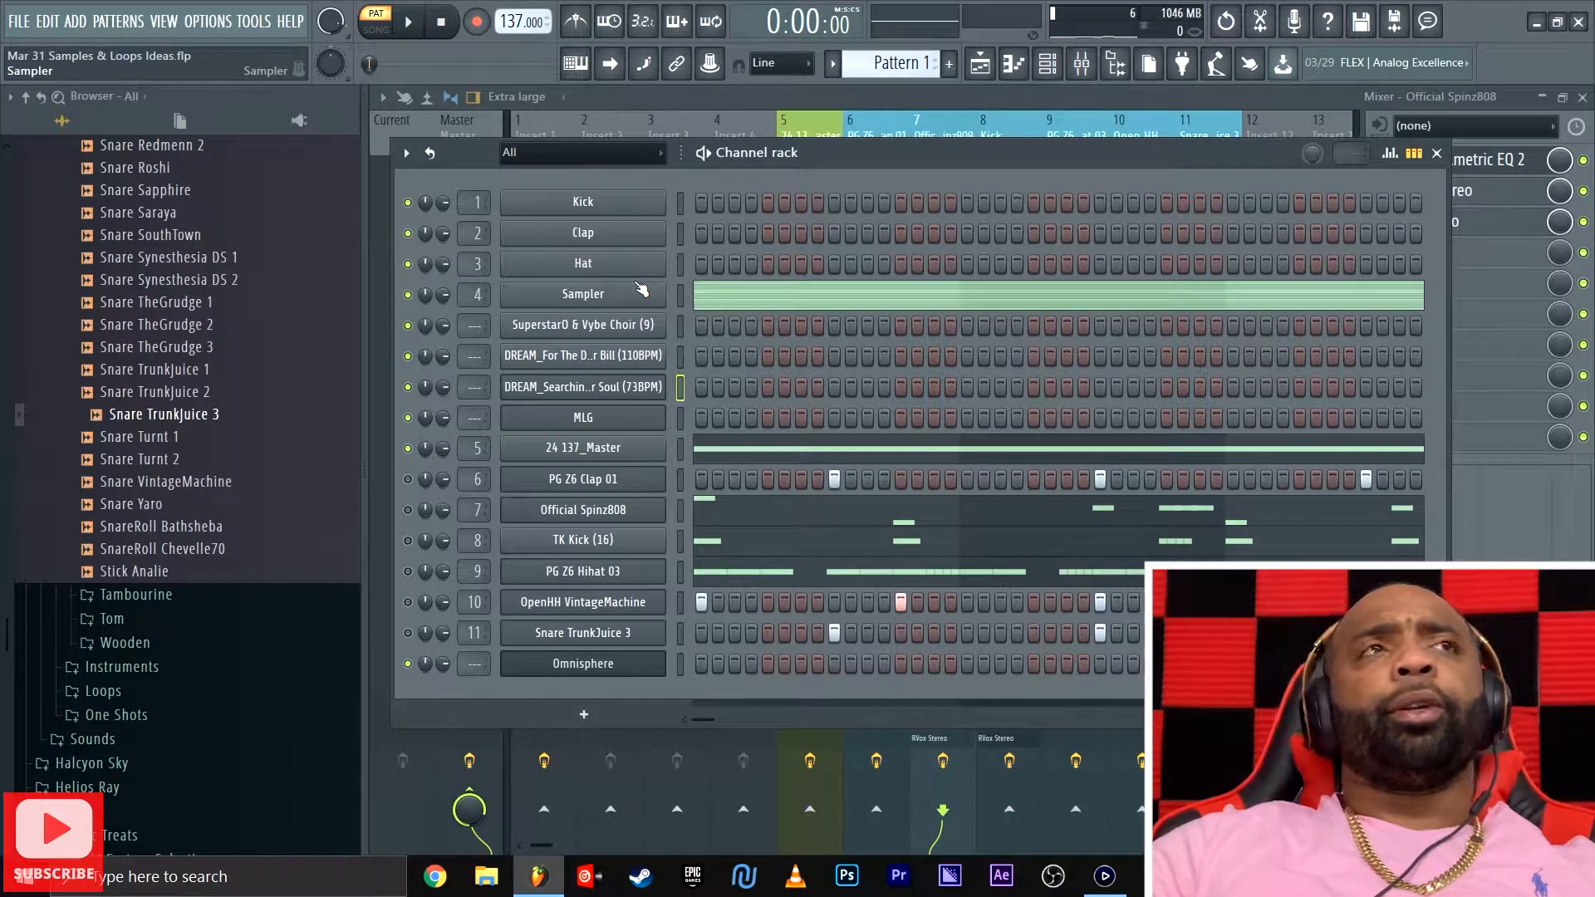
Open the Sampler channel's piano roll and examine its stacked scale notes from B3 upward
{"action": "left_click", "coordinate": [595, 299]}
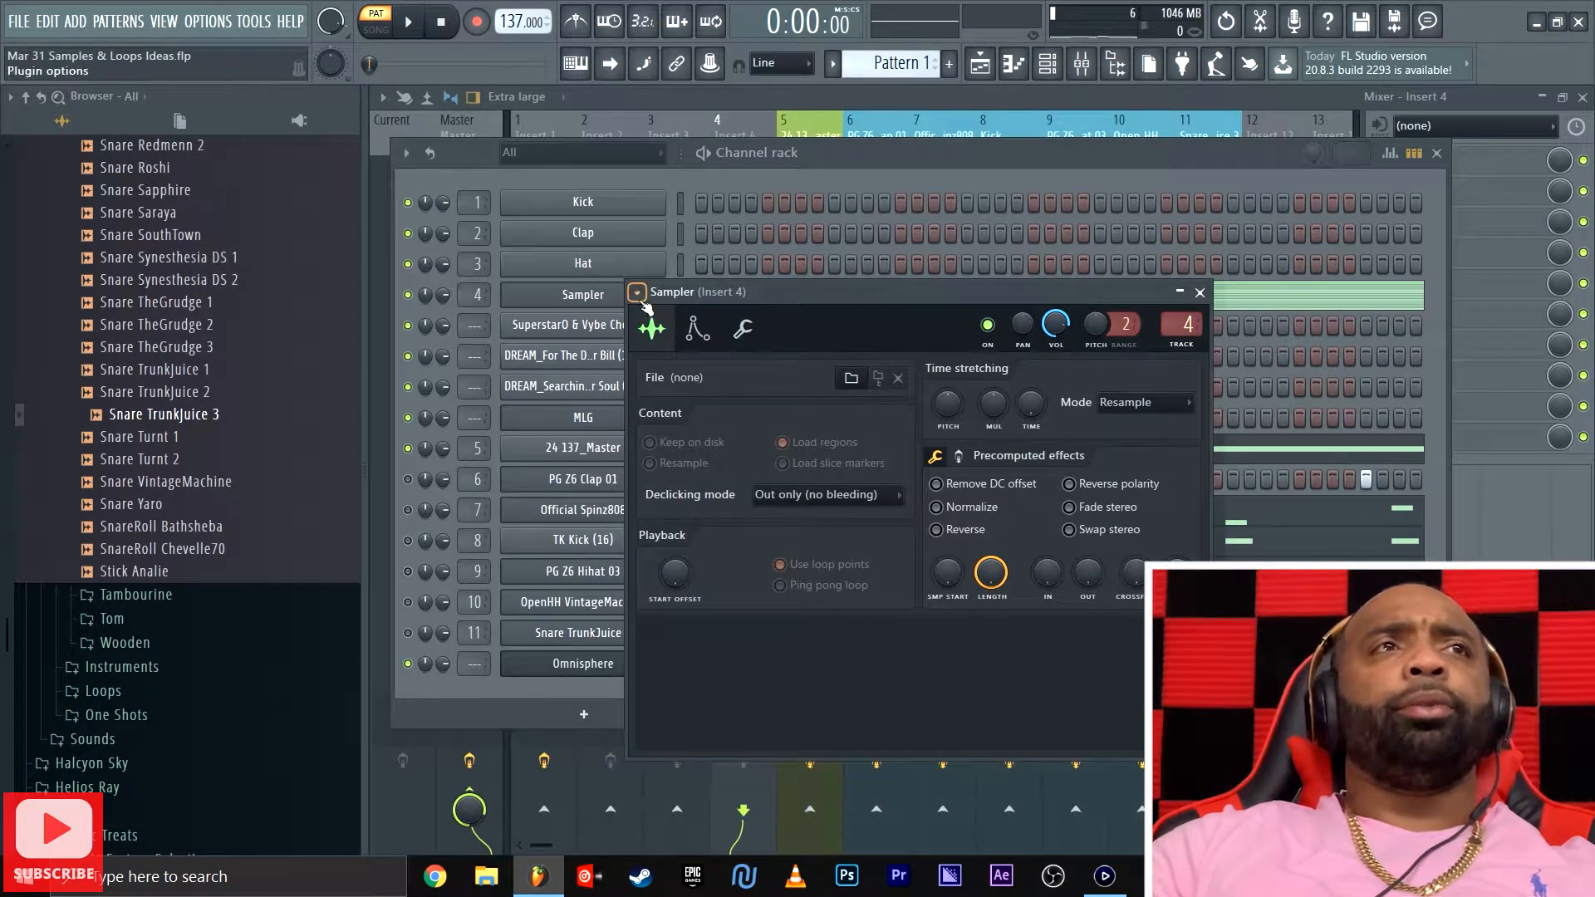
{"action": "left_click", "coordinate": [638, 293]}
{"action": "left_click", "coordinate": [680, 313]}
{"action": "scroll", "coordinate": [582, 349], "scroll_direction": "down", "scroll_amount": 5}
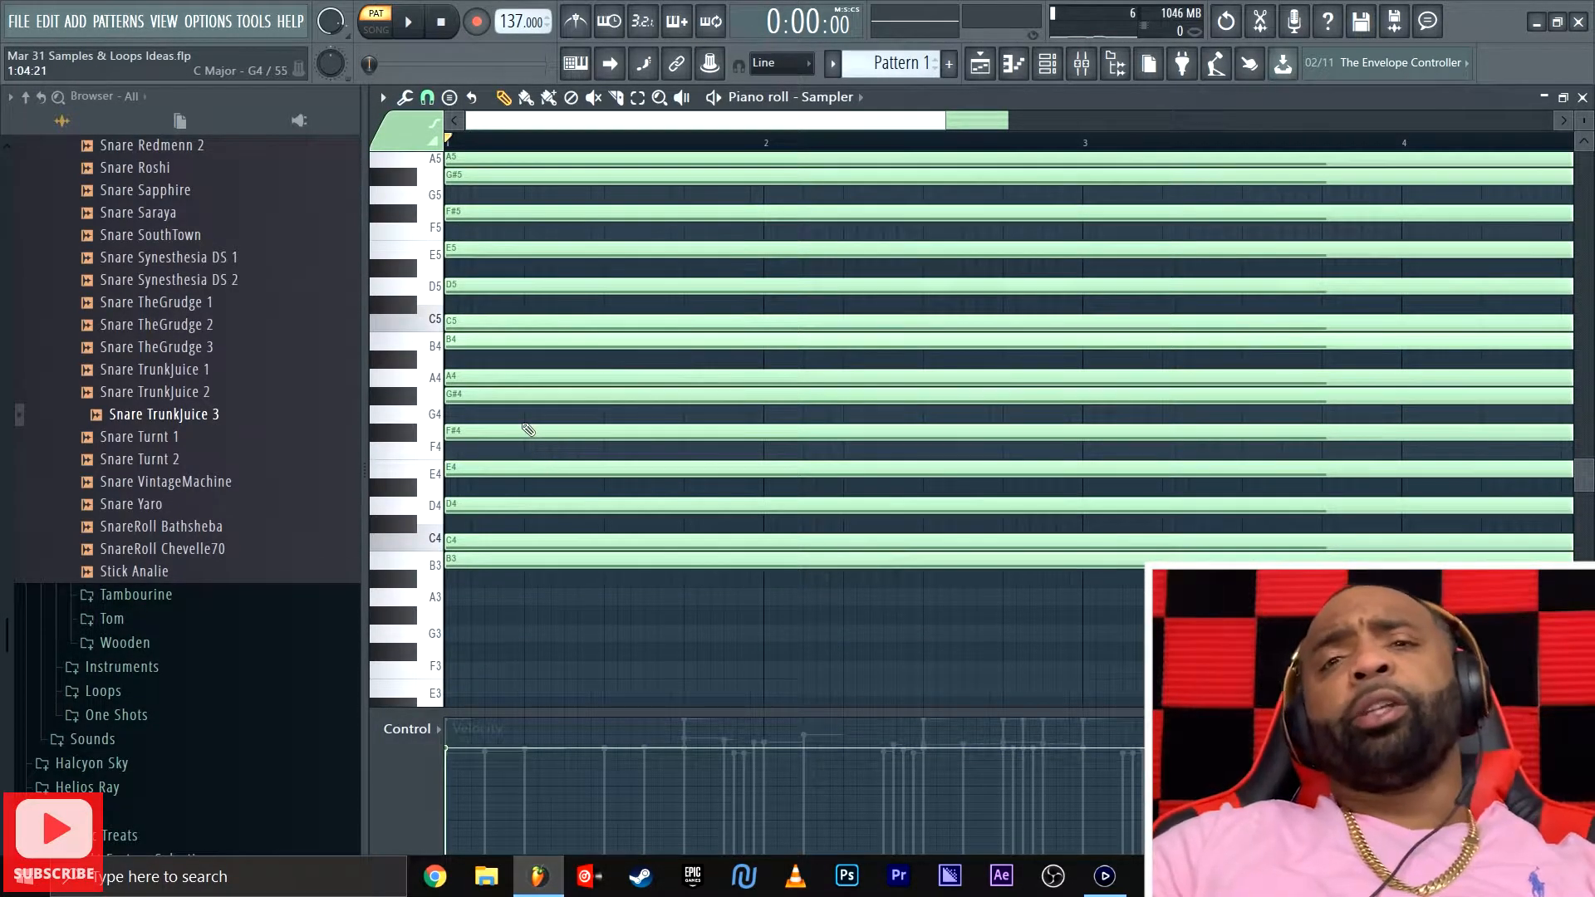
{"action": "scroll", "coordinate": [522, 448], "scroll_direction": "up", "scroll_amount": 2}
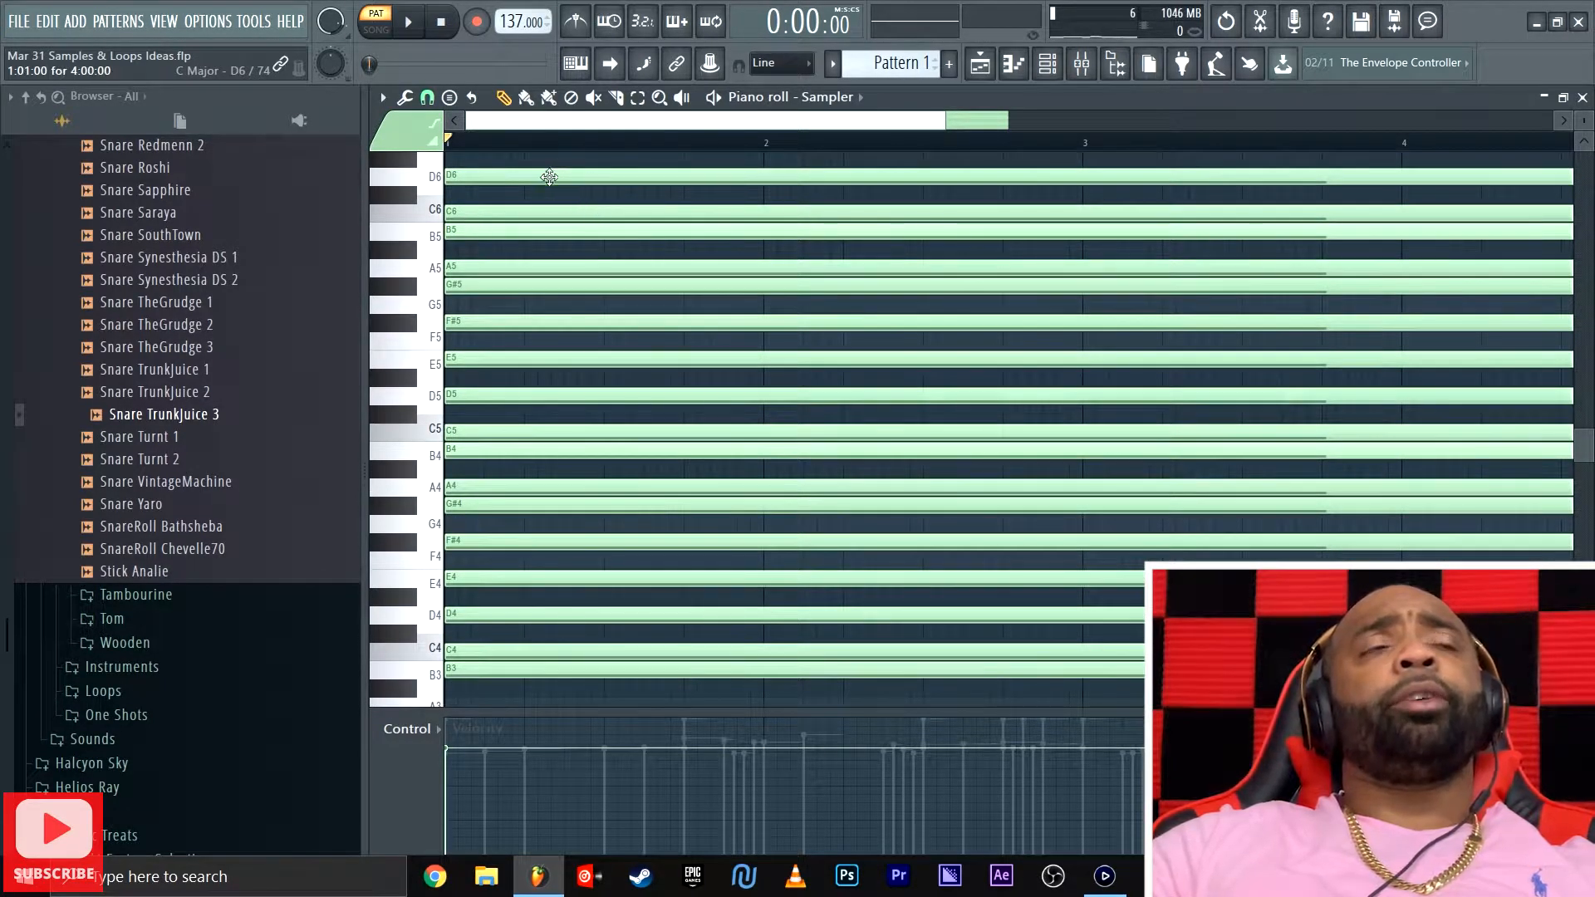
{"action": "scroll", "coordinate": [575, 623], "scroll_direction": "down", "scroll_amount": 2}
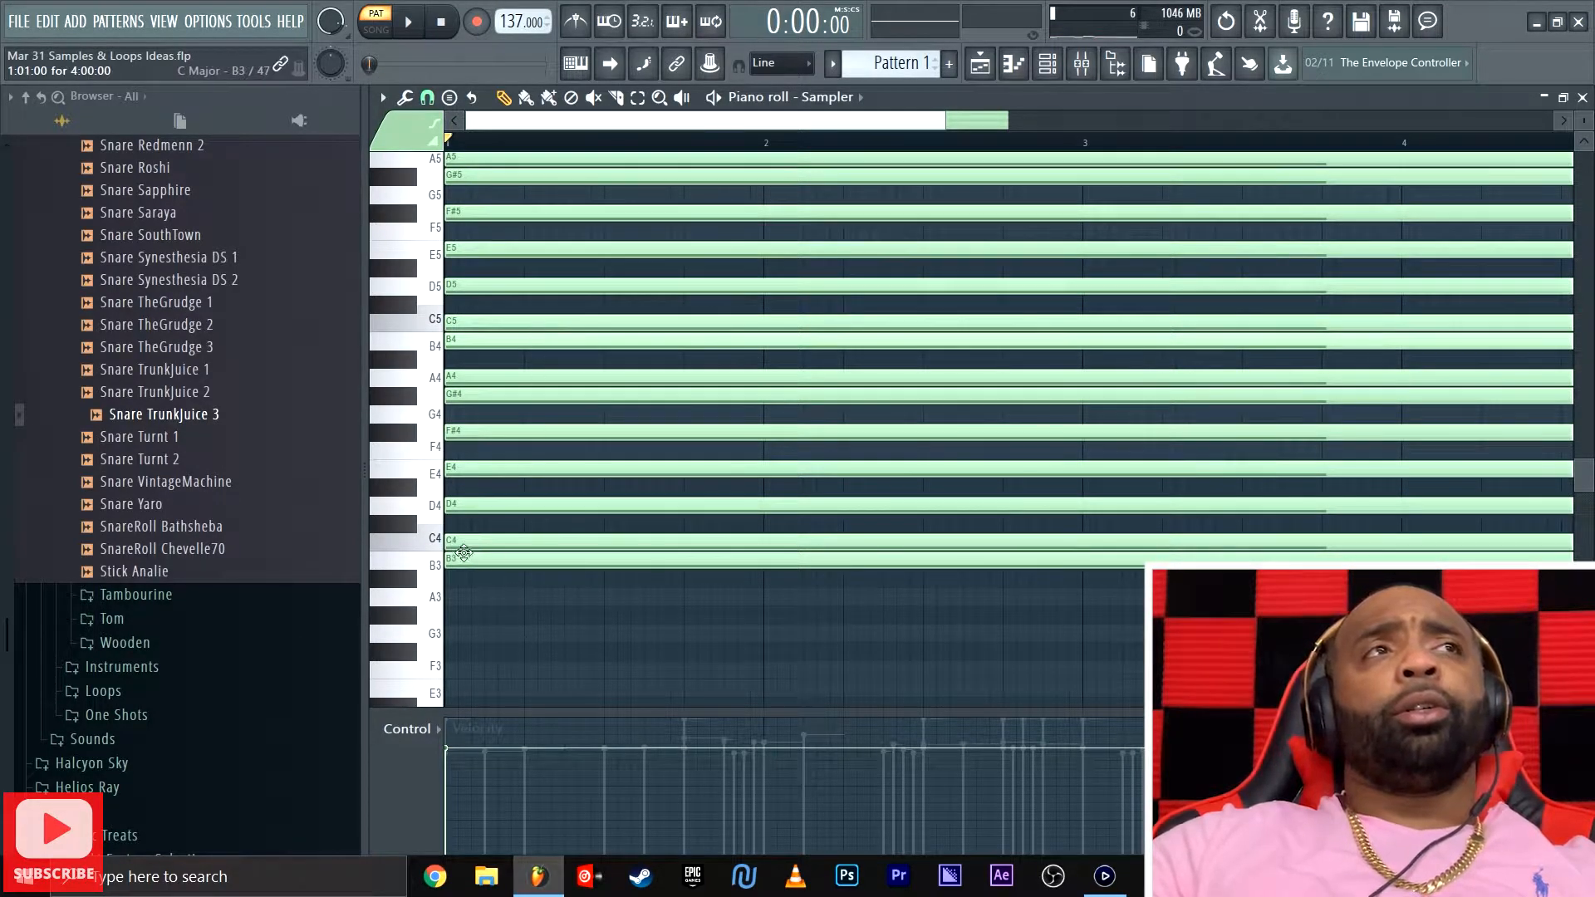
{"action": "scroll", "coordinate": [499, 565], "scroll_direction": "up", "scroll_amount": 4}
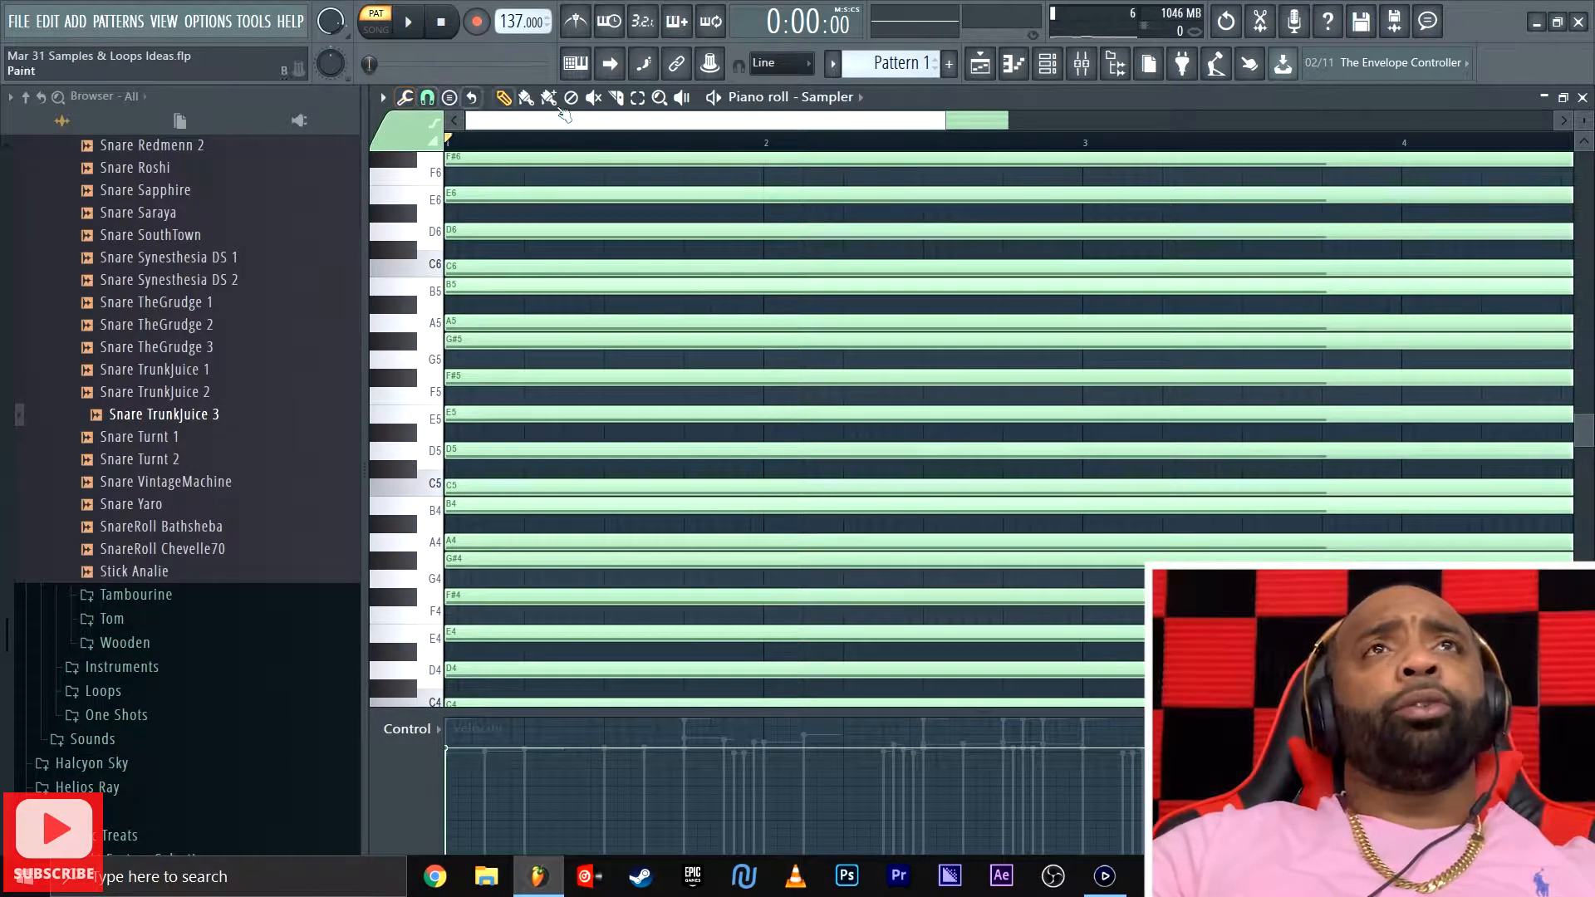
Look up Sampler in the channel rack's list of plugins for a new channel, without adding one
{"action": "left_click", "coordinate": [1047, 63]}
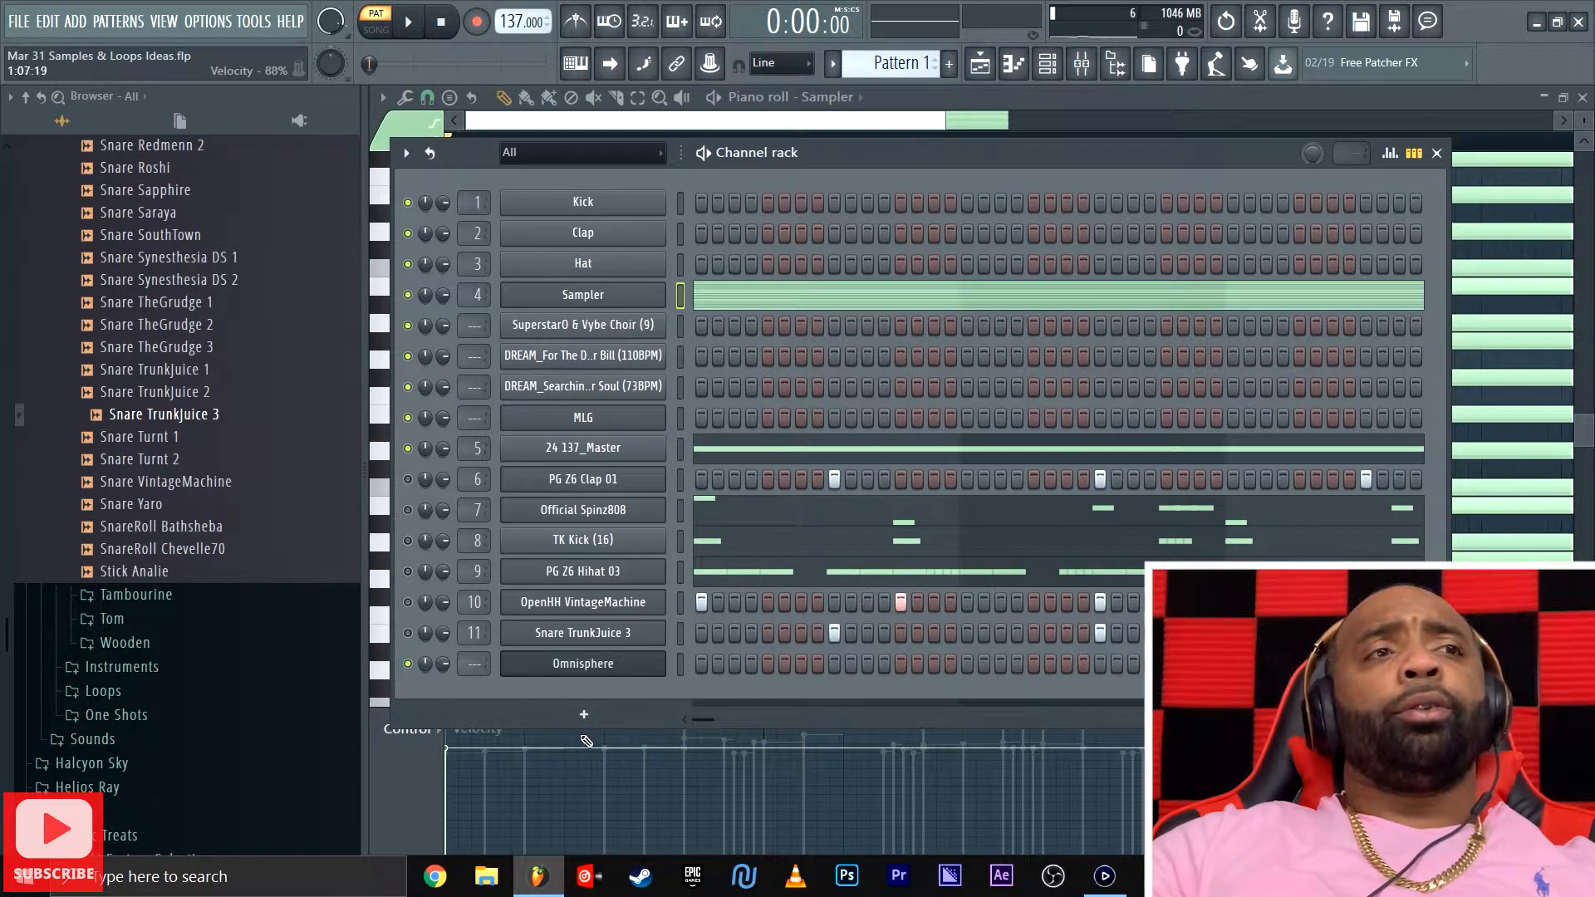
{"action": "left_click", "coordinate": [584, 715]}
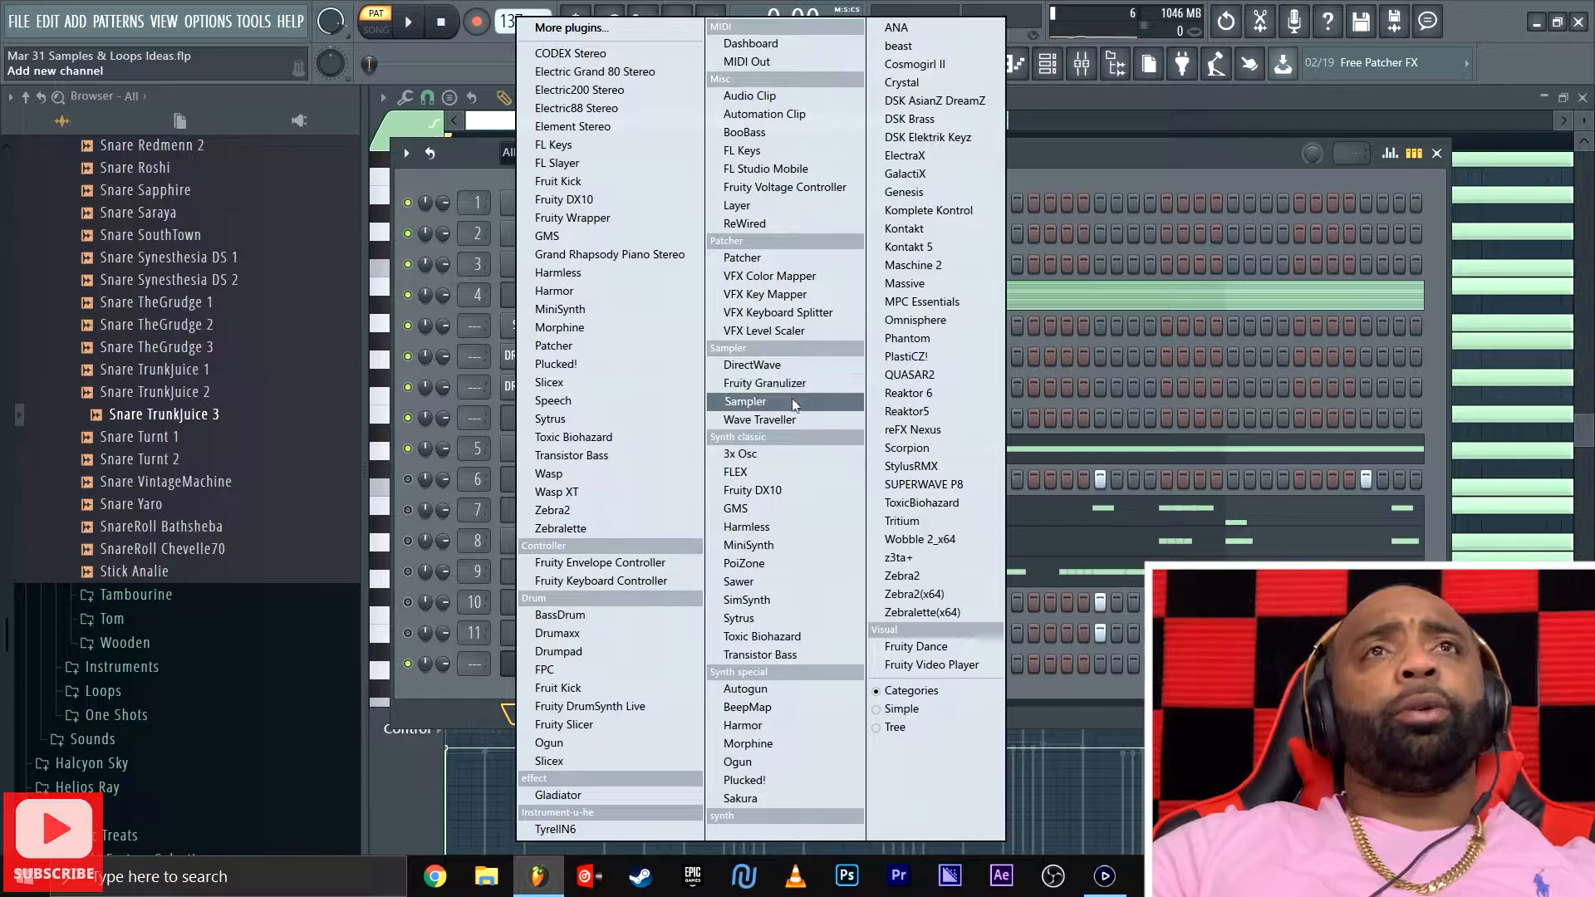
{"action": "left_click", "coordinate": [1073, 158]}
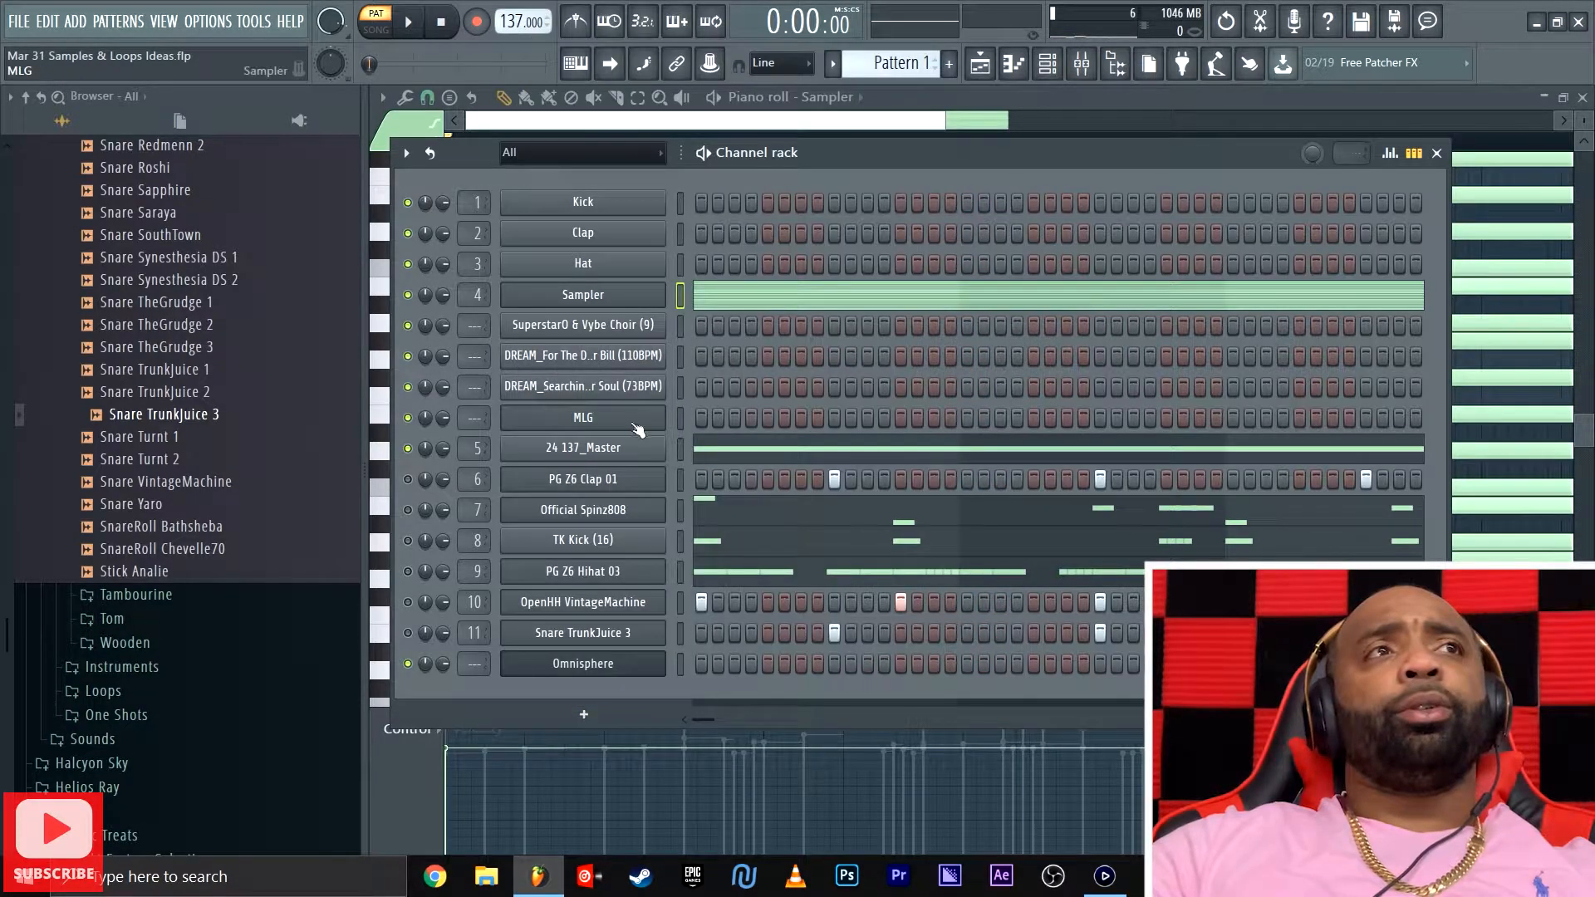
Return to the Sampler channel's piano roll and review the available Stamp scales without choosing one
{"action": "left_click", "coordinate": [584, 295]}
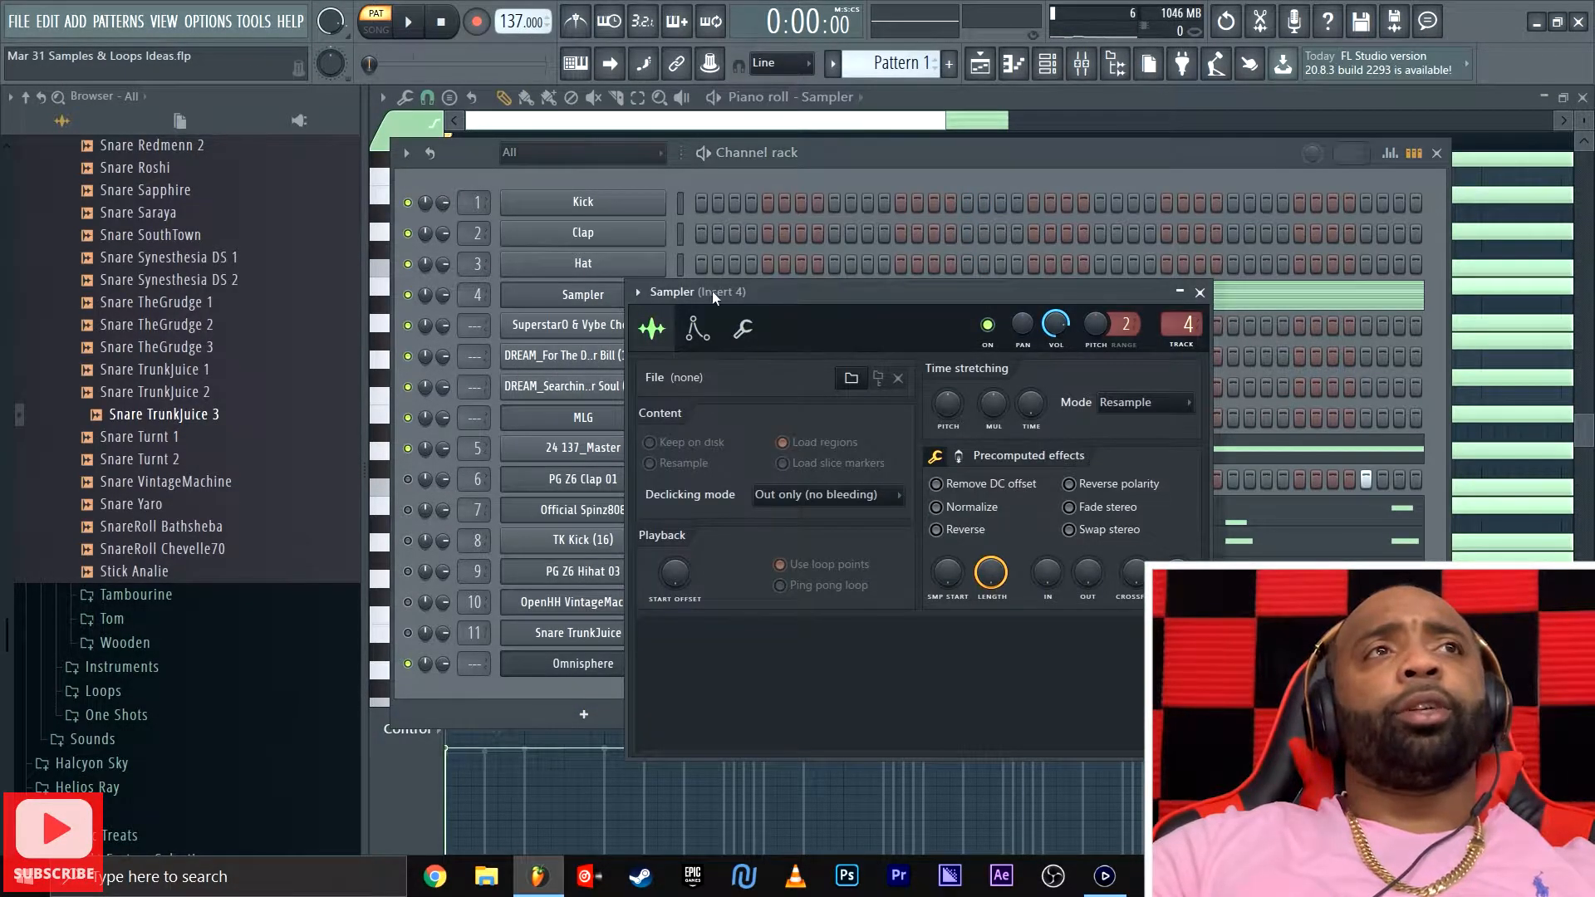
{"action": "left_click", "coordinate": [638, 292]}
{"action": "left_click", "coordinate": [651, 314]}
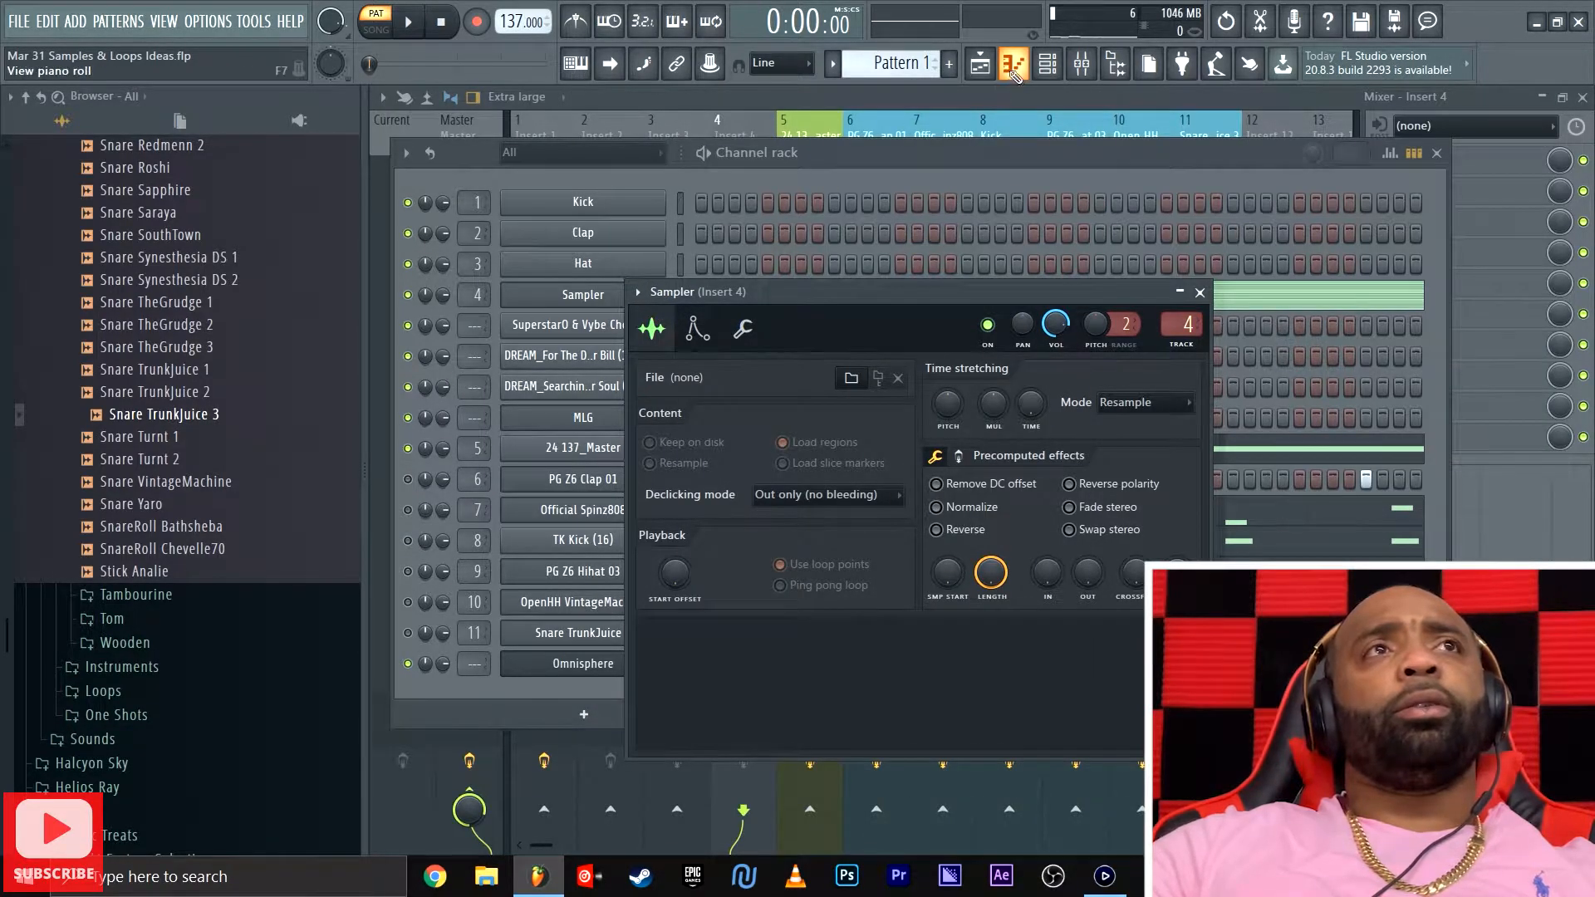
{"action": "left_click", "coordinate": [1013, 63]}
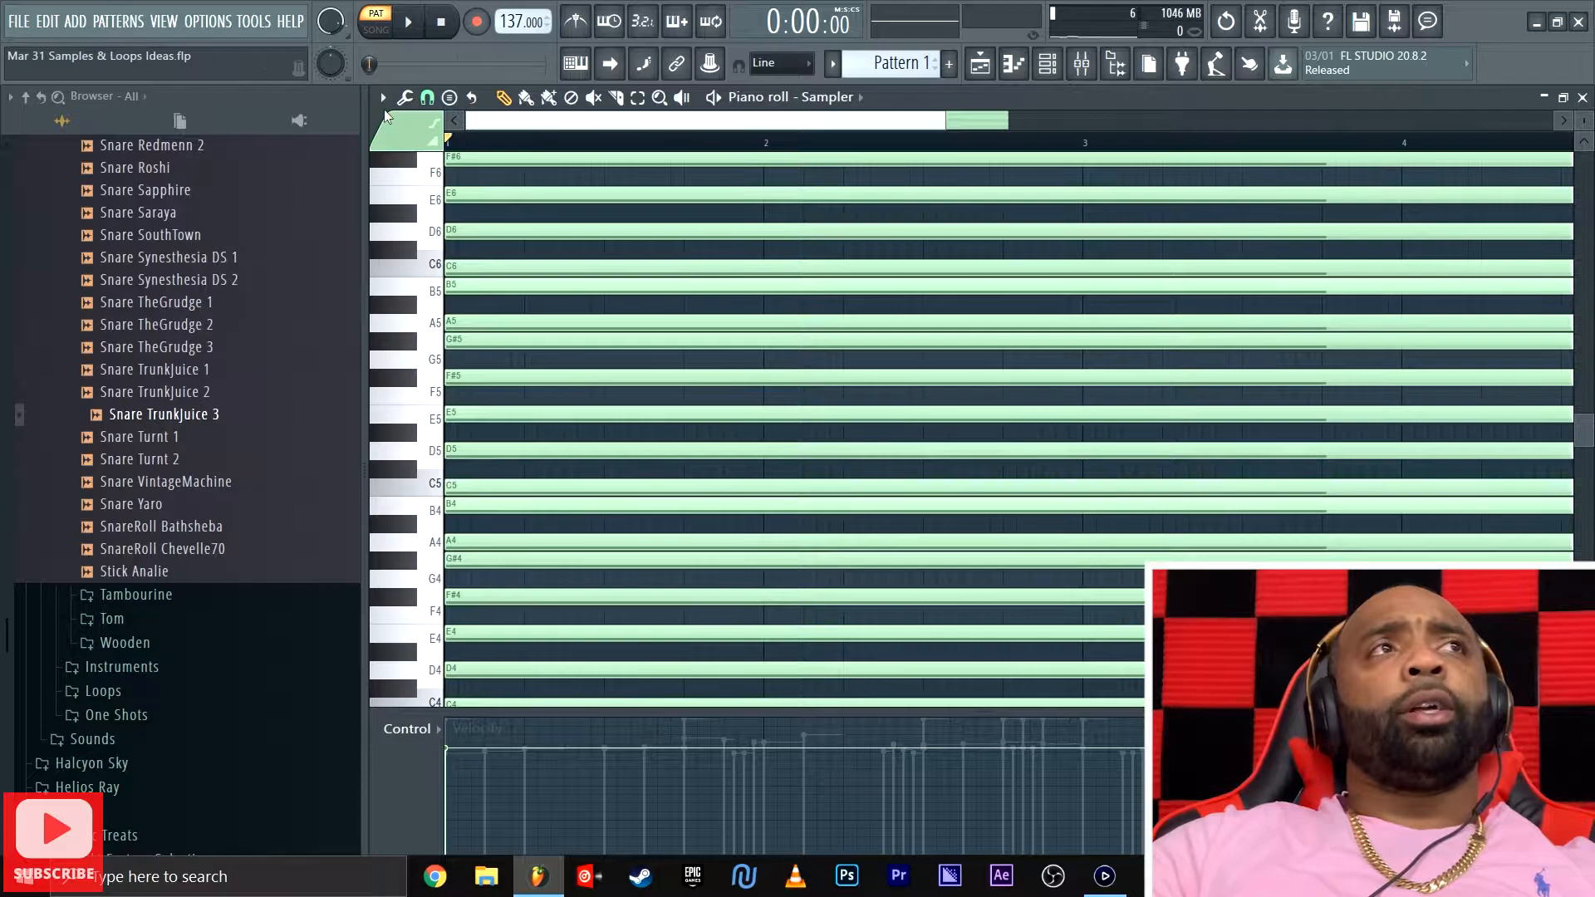
{"action": "left_click", "coordinate": [387, 99]}
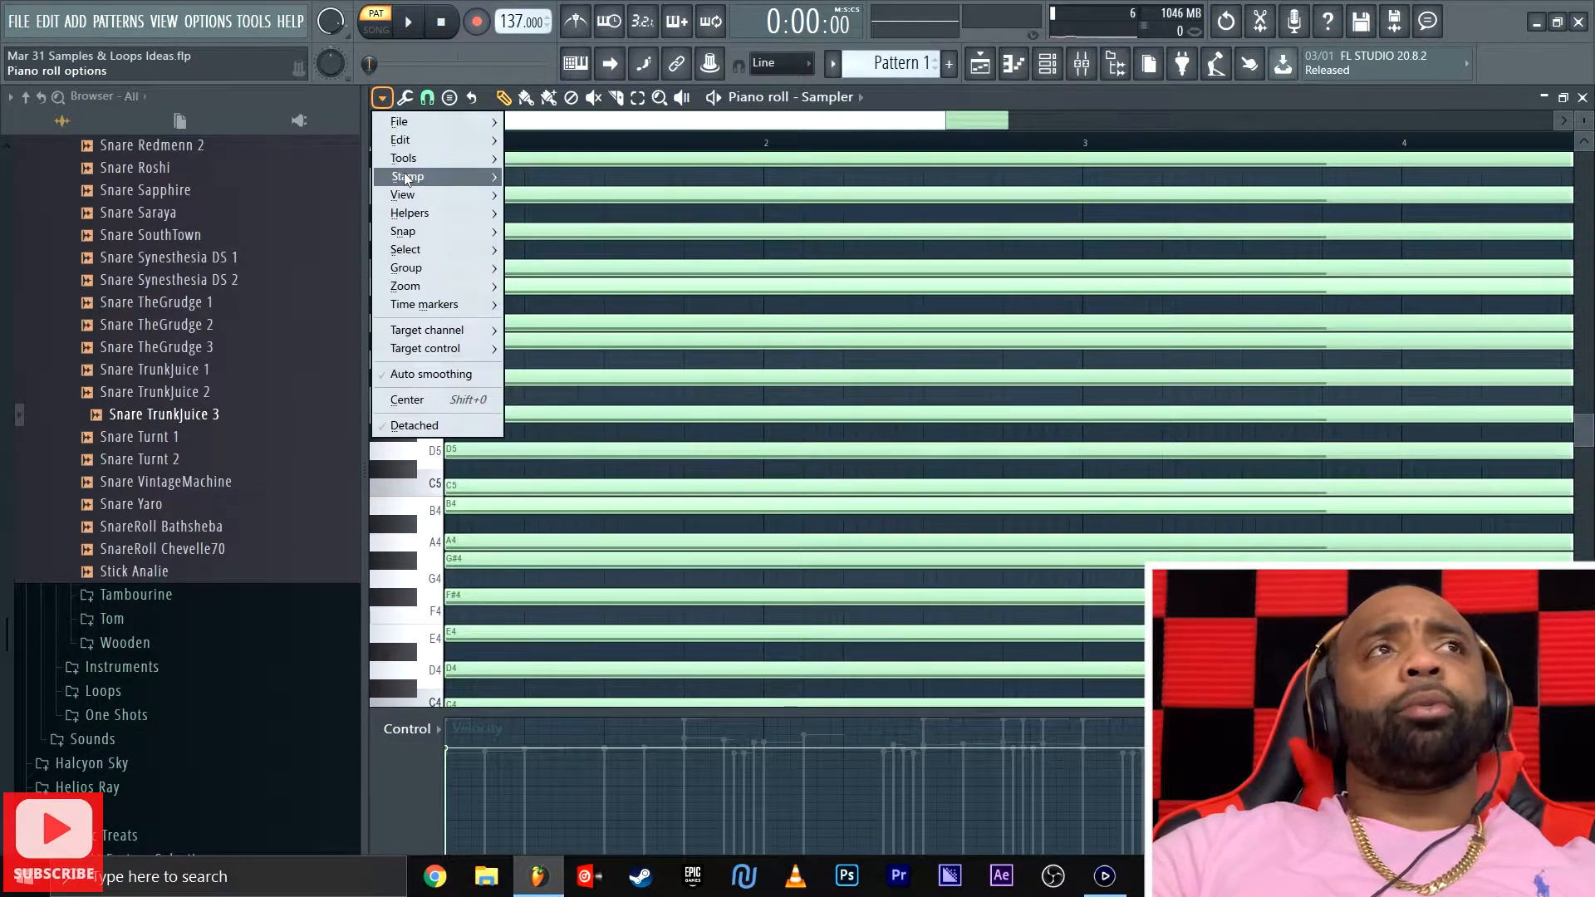
{"action": "mouse_move", "coordinate": [498, 177]}
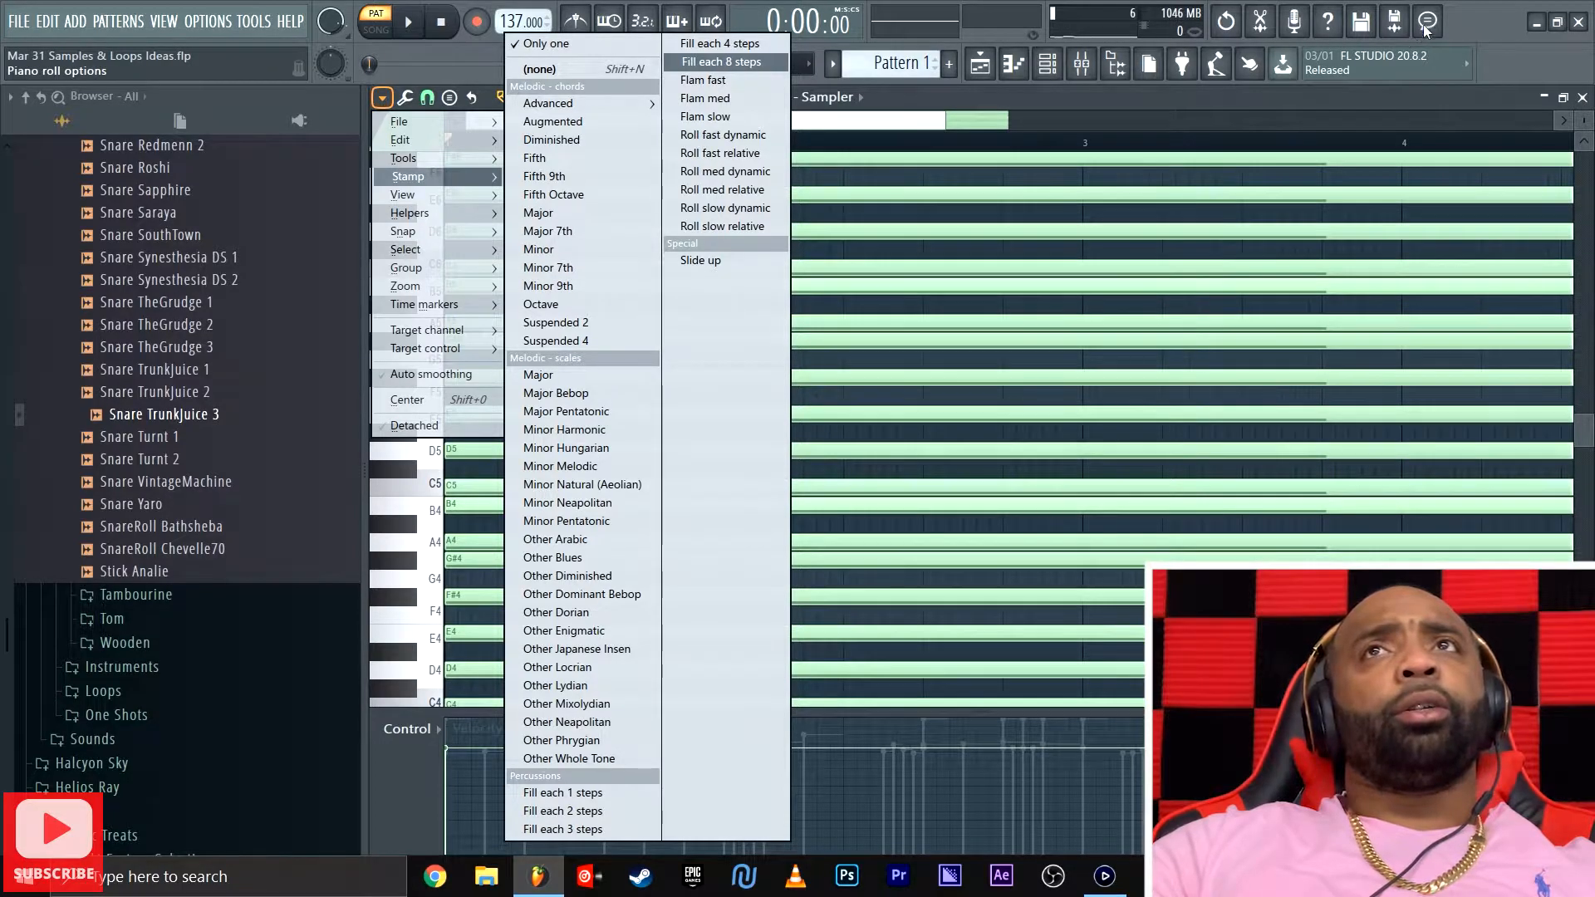
{"action": "left_click", "coordinate": [1472, 16]}
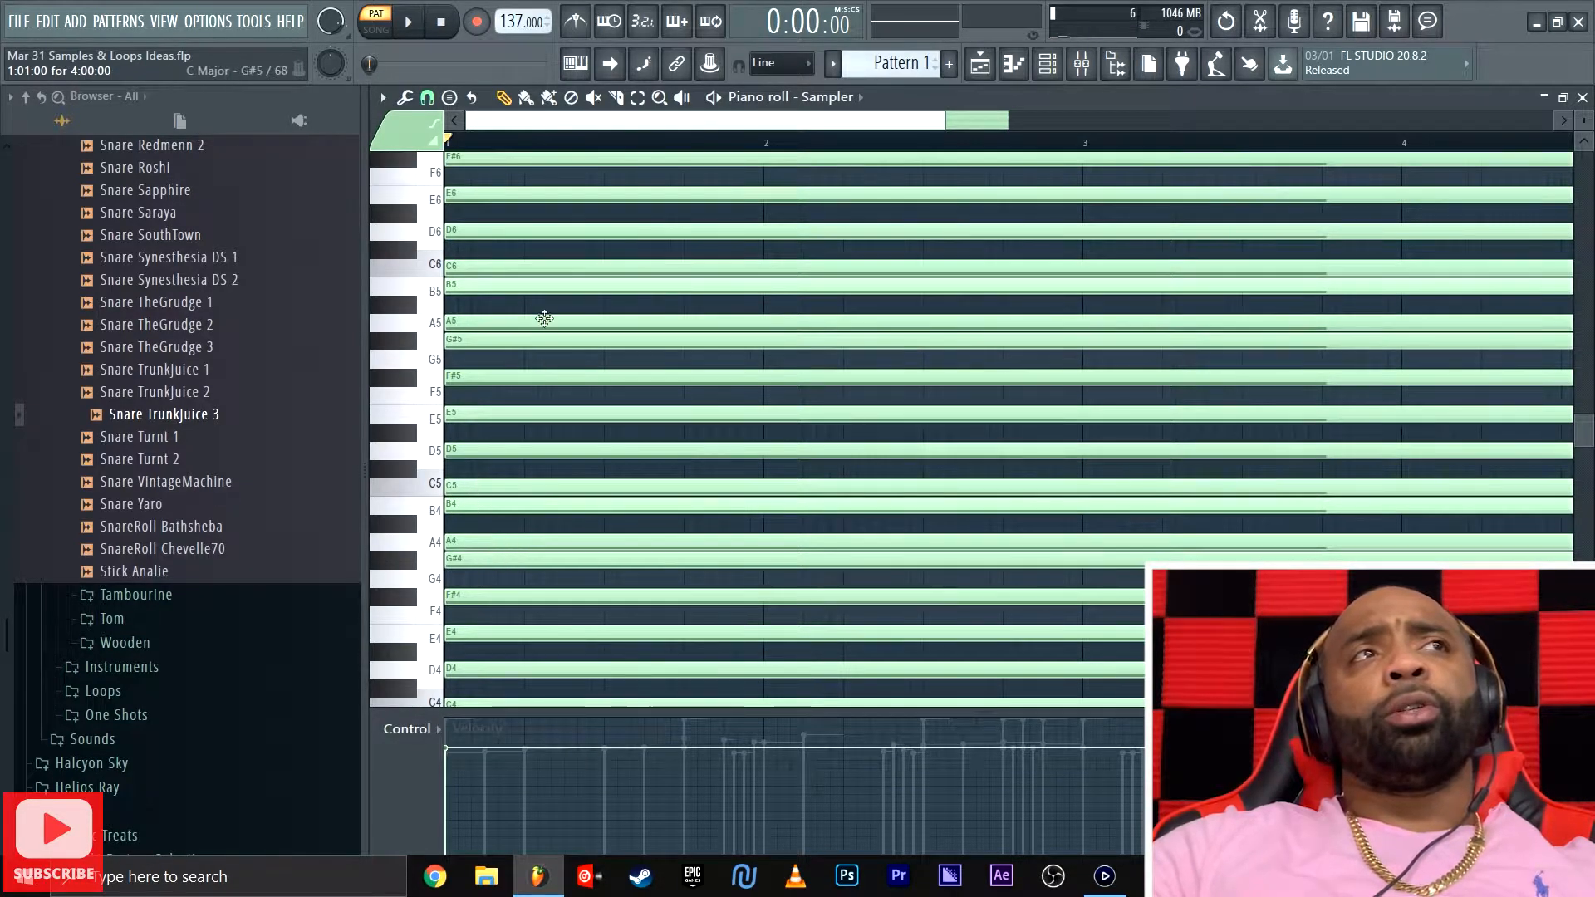
Examine the Sampler's scale notes across the octaves in the piano roll, from B3 to B6
{"action": "scroll", "coordinate": [536, 459], "scroll_direction": "down", "scroll_amount": 2}
{"action": "scroll", "coordinate": [536, 449], "scroll_direction": "down", "scroll_amount": 2}
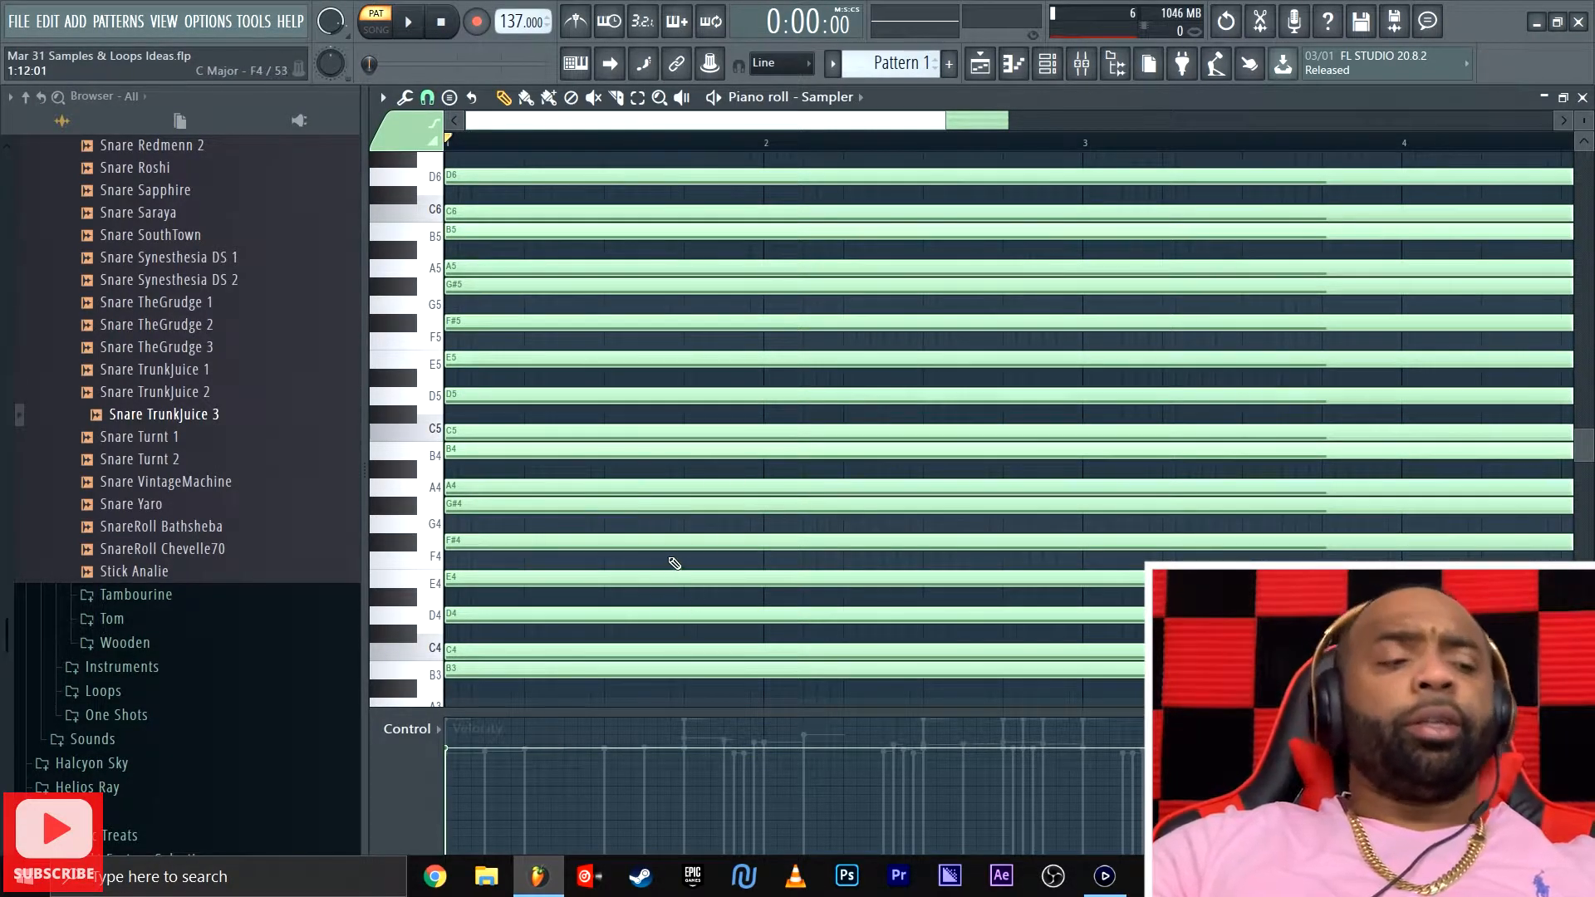
{"action": "scroll", "coordinate": [706, 538], "scroll_direction": "down", "scroll_amount": 3, "text": "ctrl"}
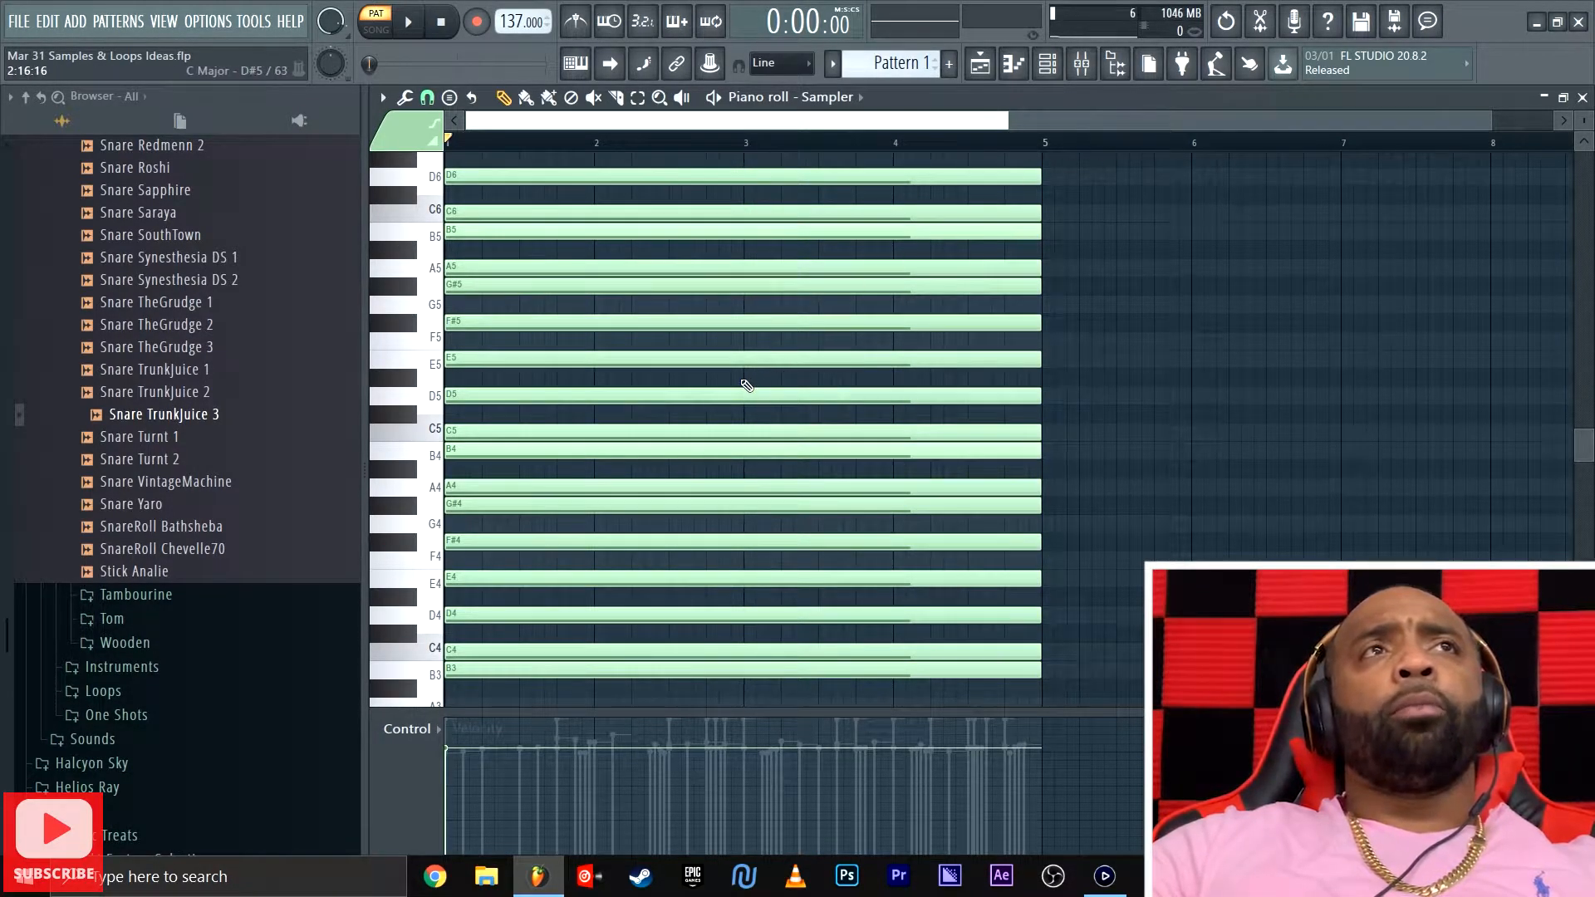
{"action": "scroll", "coordinate": [746, 386], "scroll_direction": "up", "scroll_amount": 3, "text": "ctrl"}
{"action": "left_click_drag", "start_coordinate": [793, 131], "coordinate": [630, 131]}
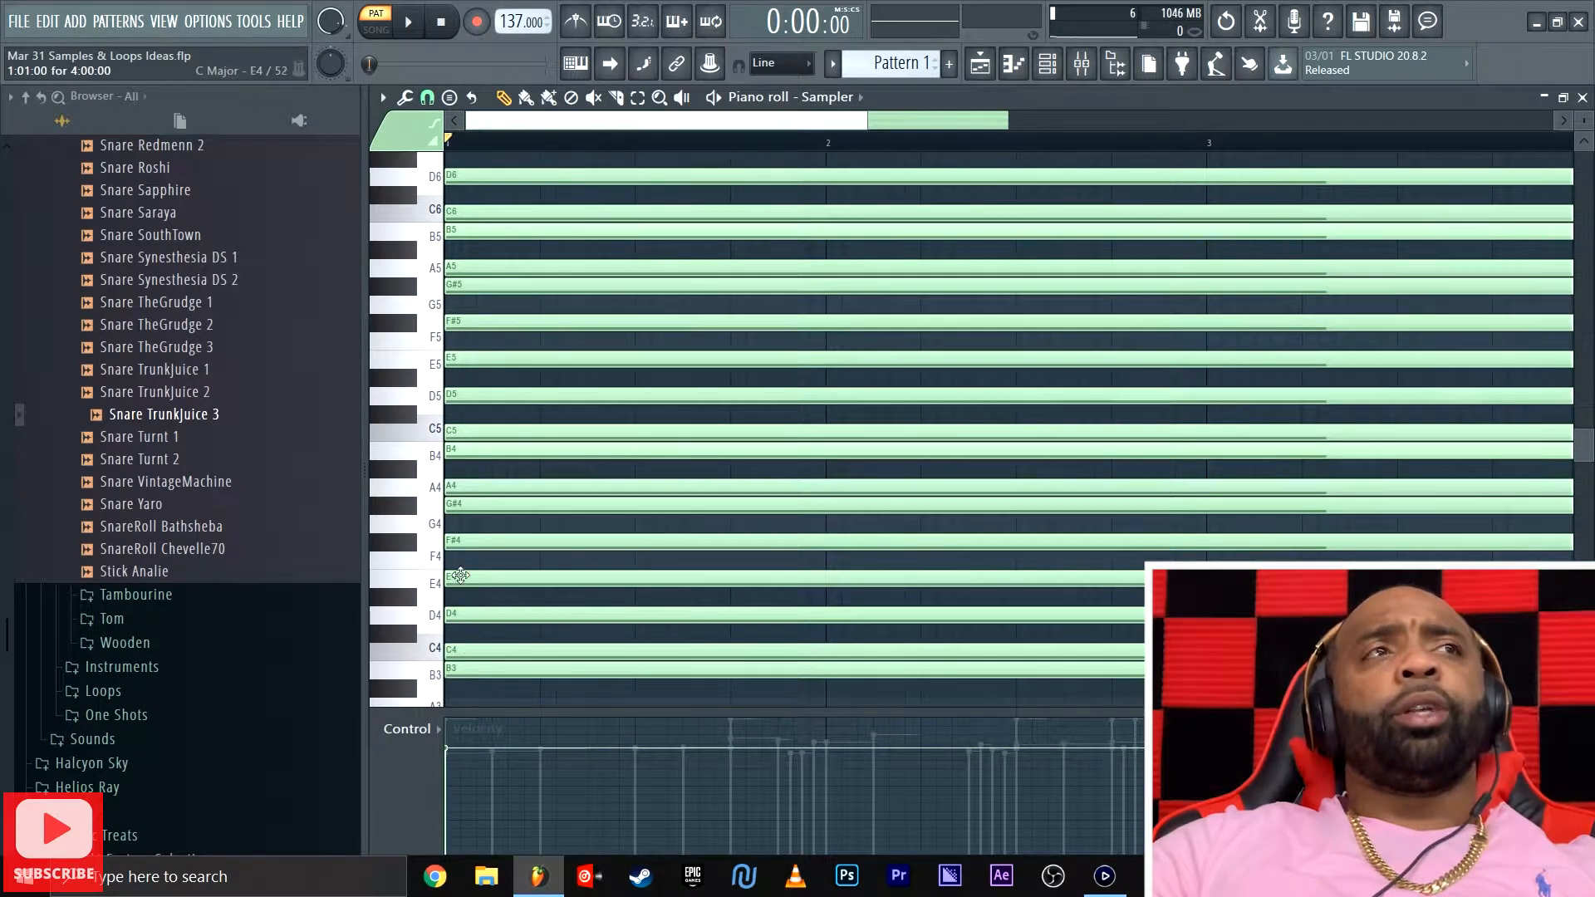
{"action": "scroll", "coordinate": [505, 413], "scroll_direction": "down", "scroll_amount": 5}
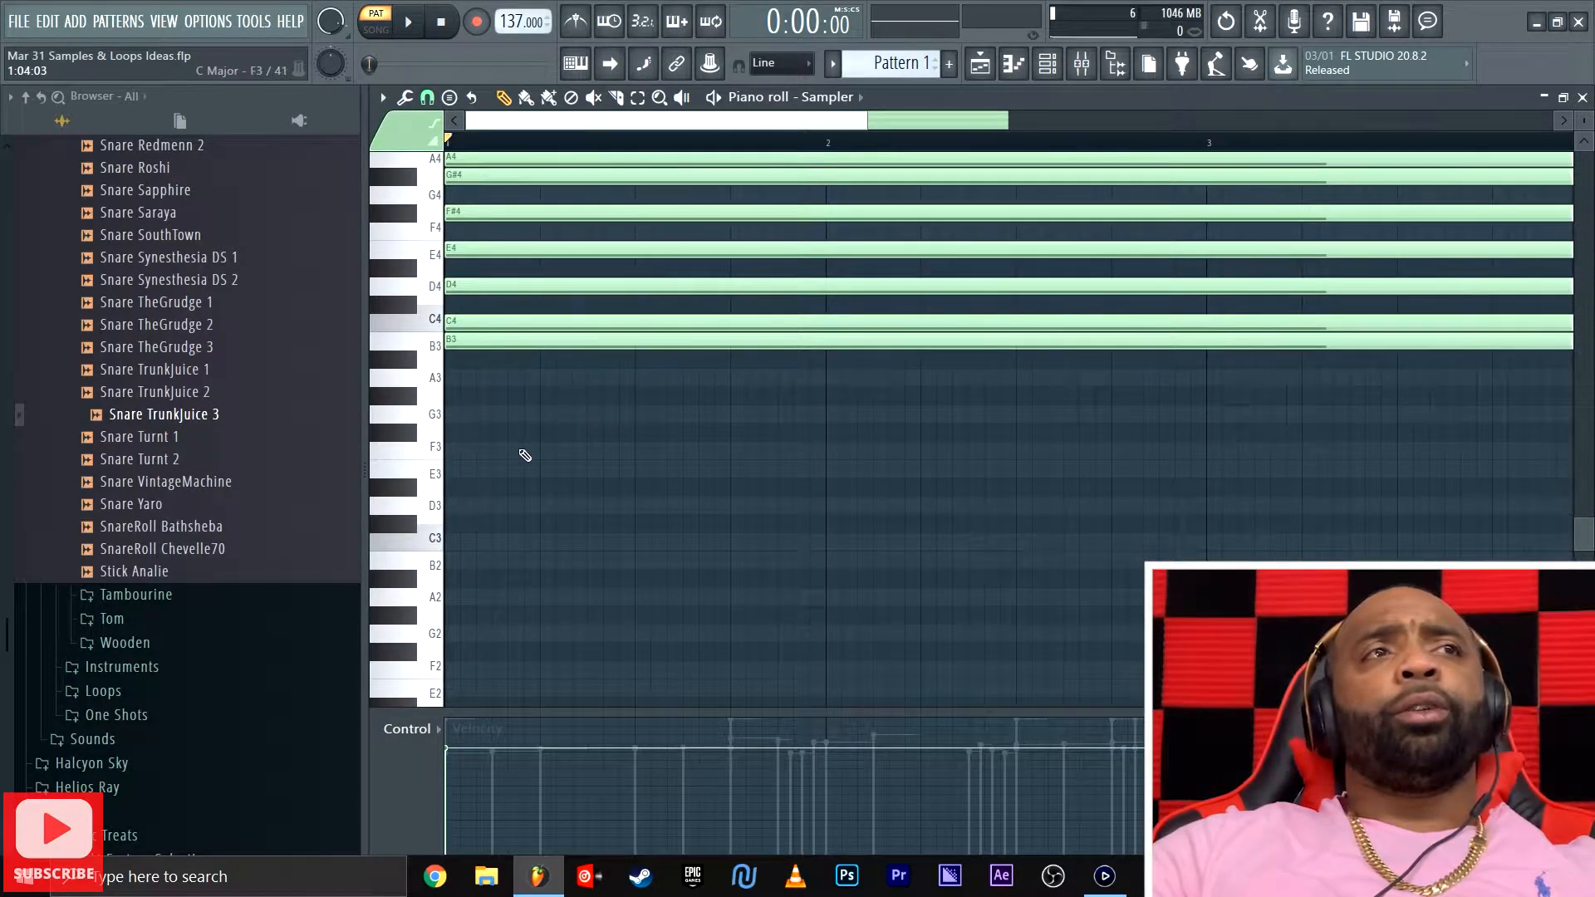
{"action": "scroll", "coordinate": [554, 515], "scroll_direction": "up", "scroll_amount": 5}
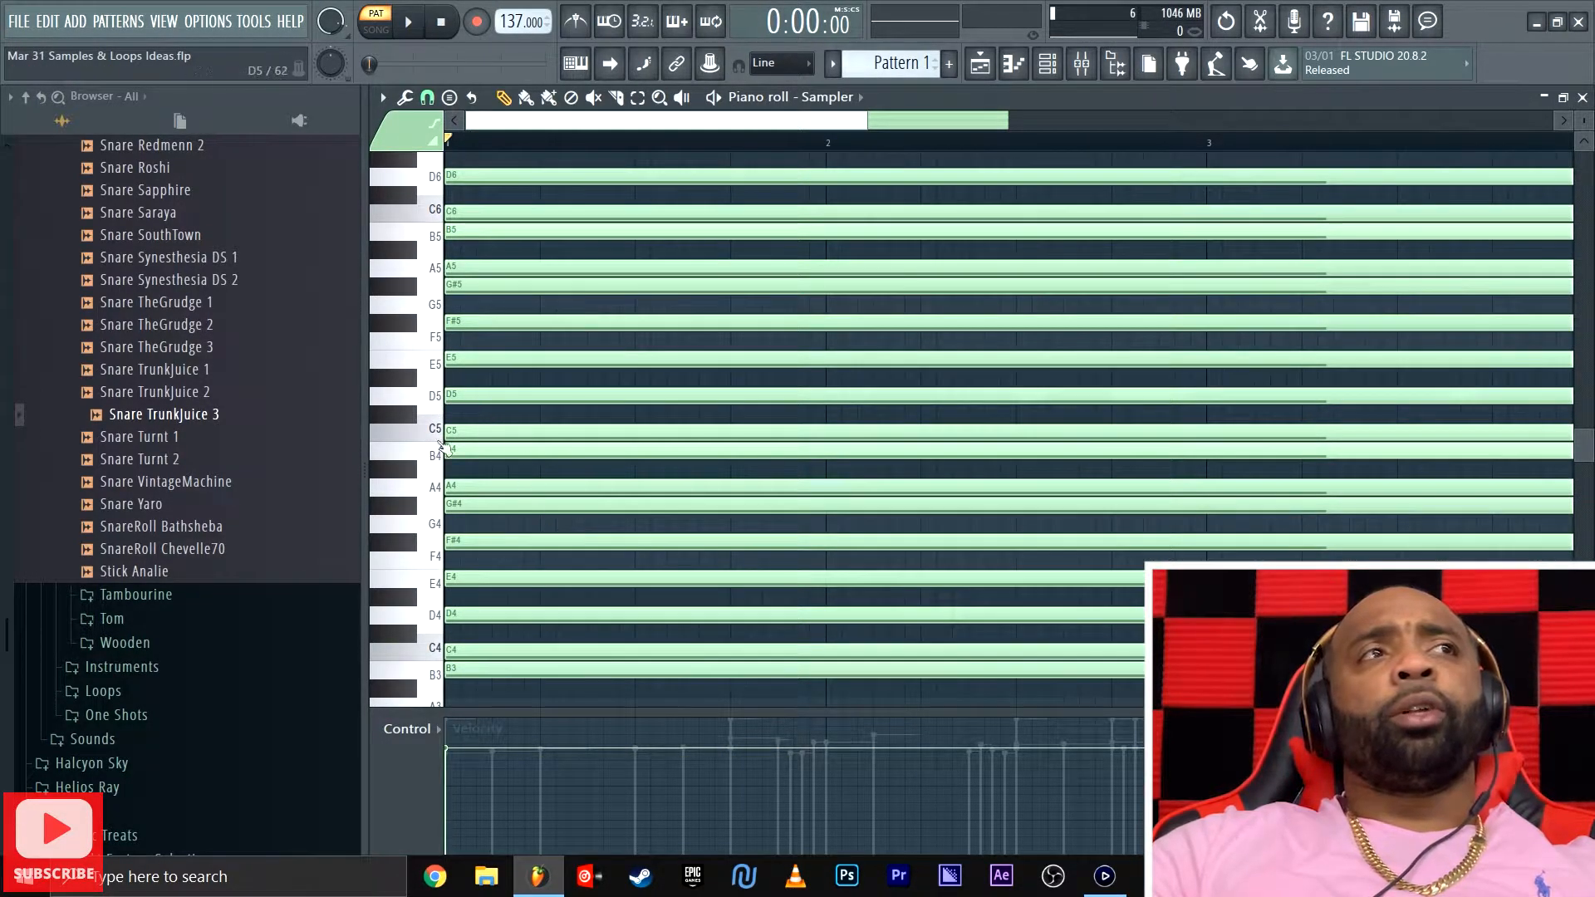
{"action": "scroll", "coordinate": [506, 467], "scroll_direction": "up", "scroll_amount": 4}
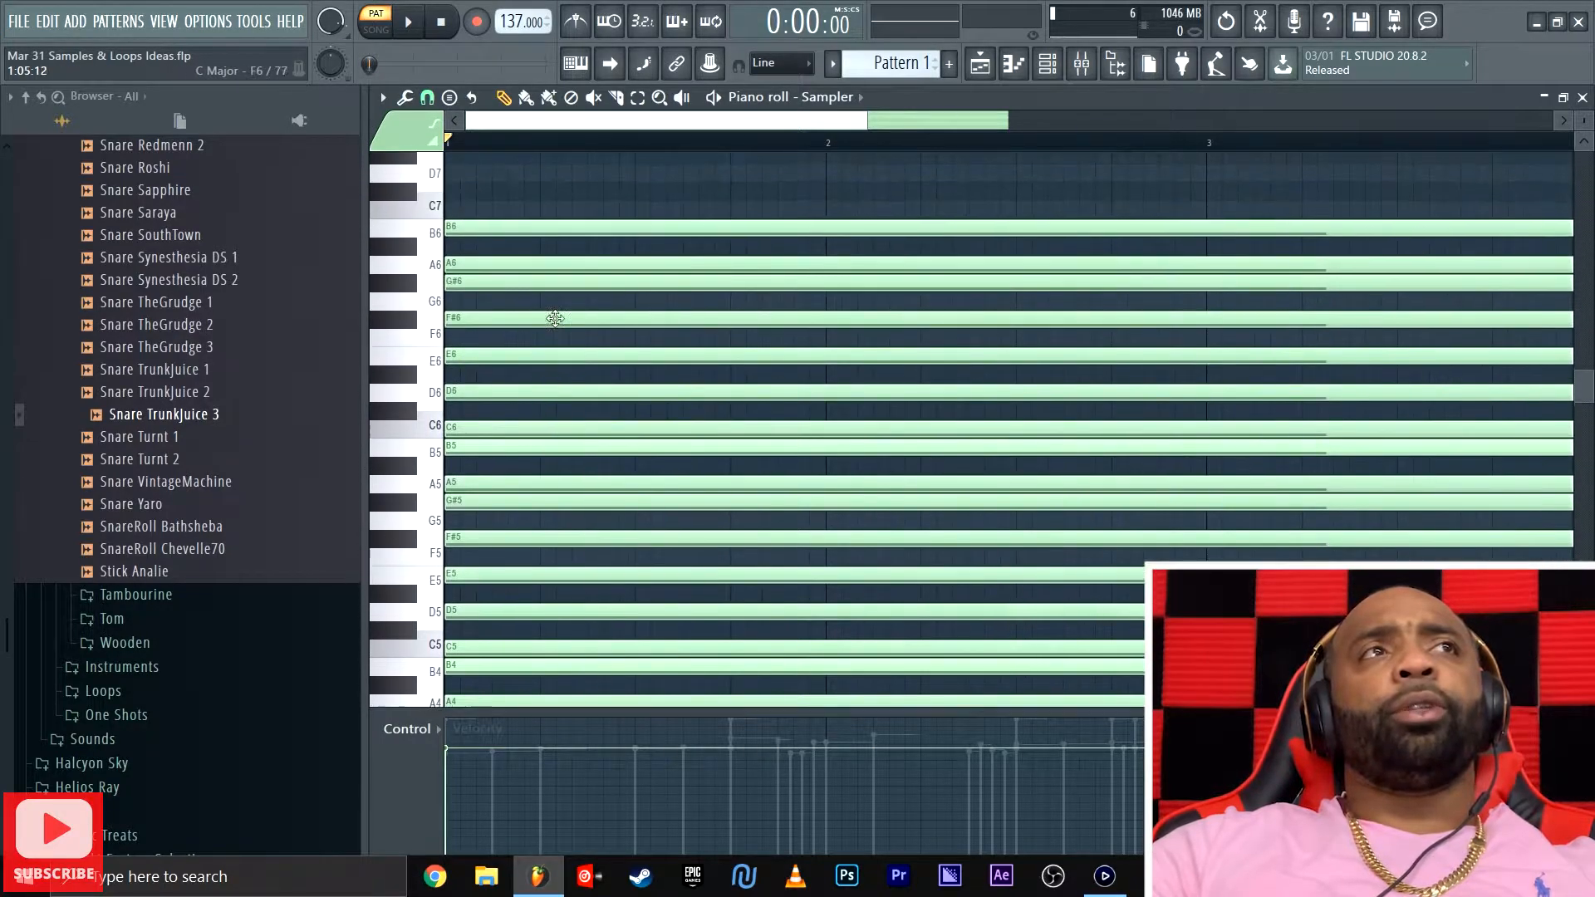
{"action": "scroll", "coordinate": [604, 510], "scroll_direction": "down", "scroll_amount": 4}
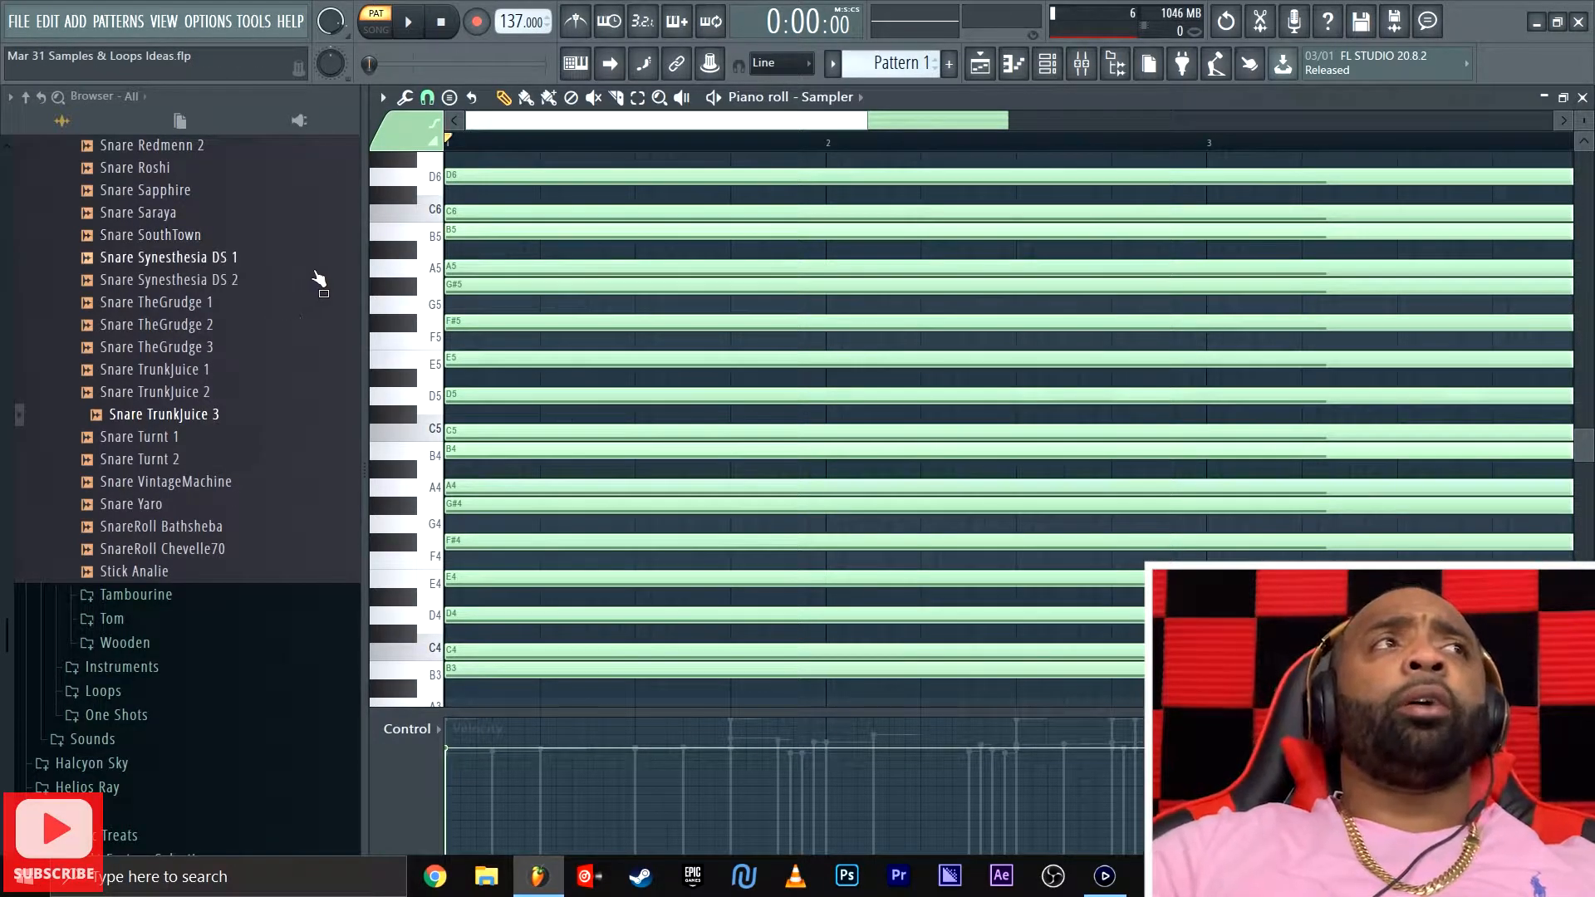
Bring up the channel rack and play the pattern to hear the 24 137_Master loop, stopping playback when done
{"action": "left_click", "coordinate": [1048, 63]}
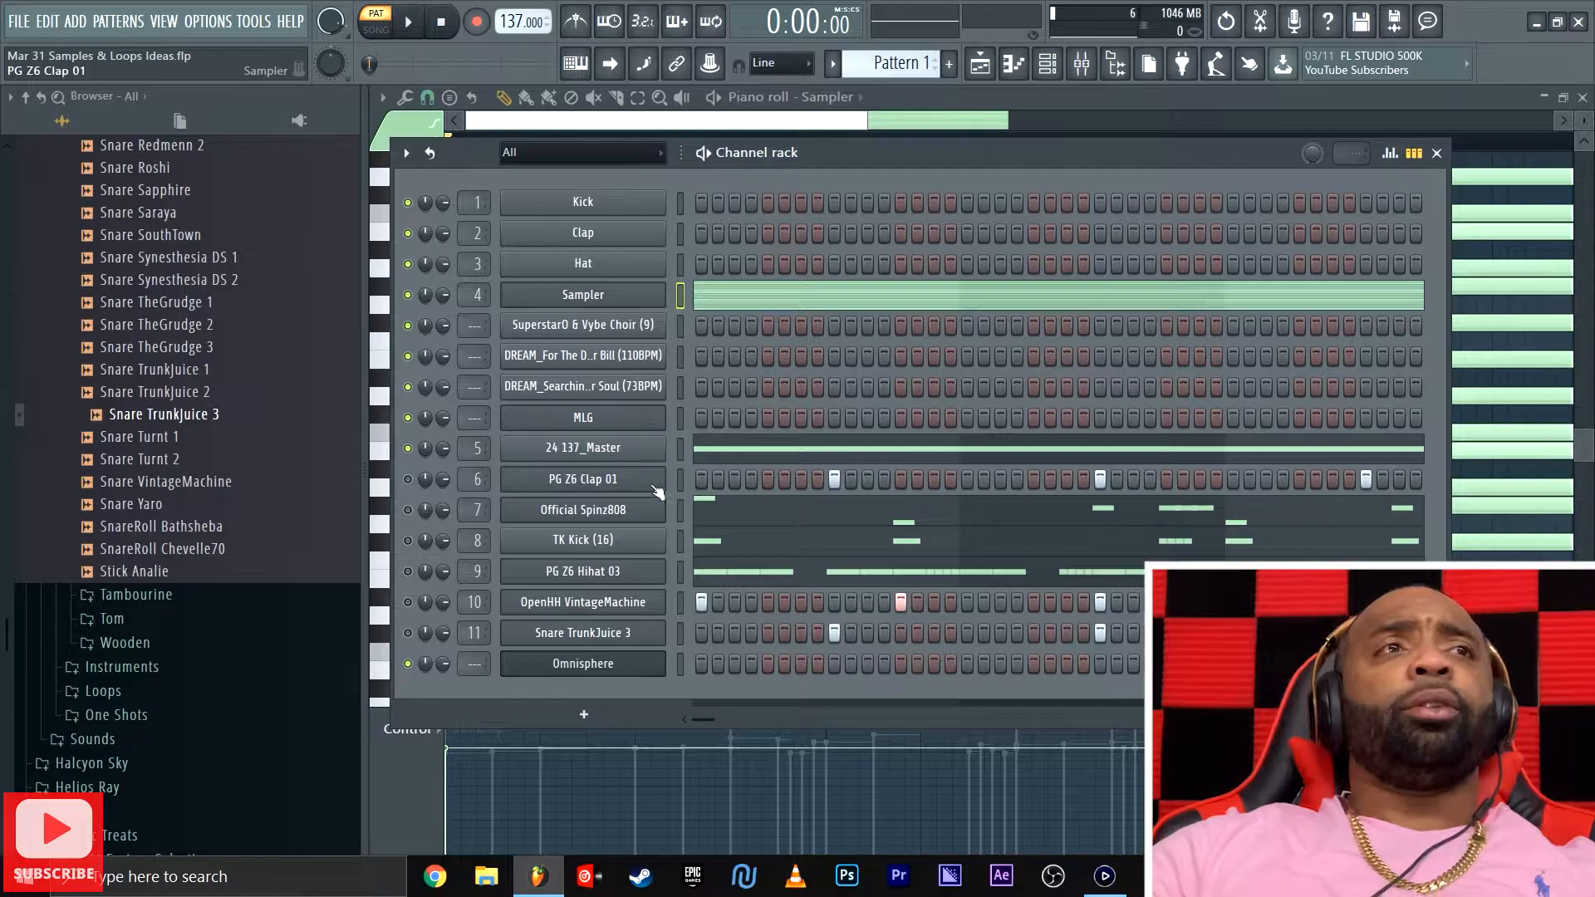
{"action": "key", "text": "space"}
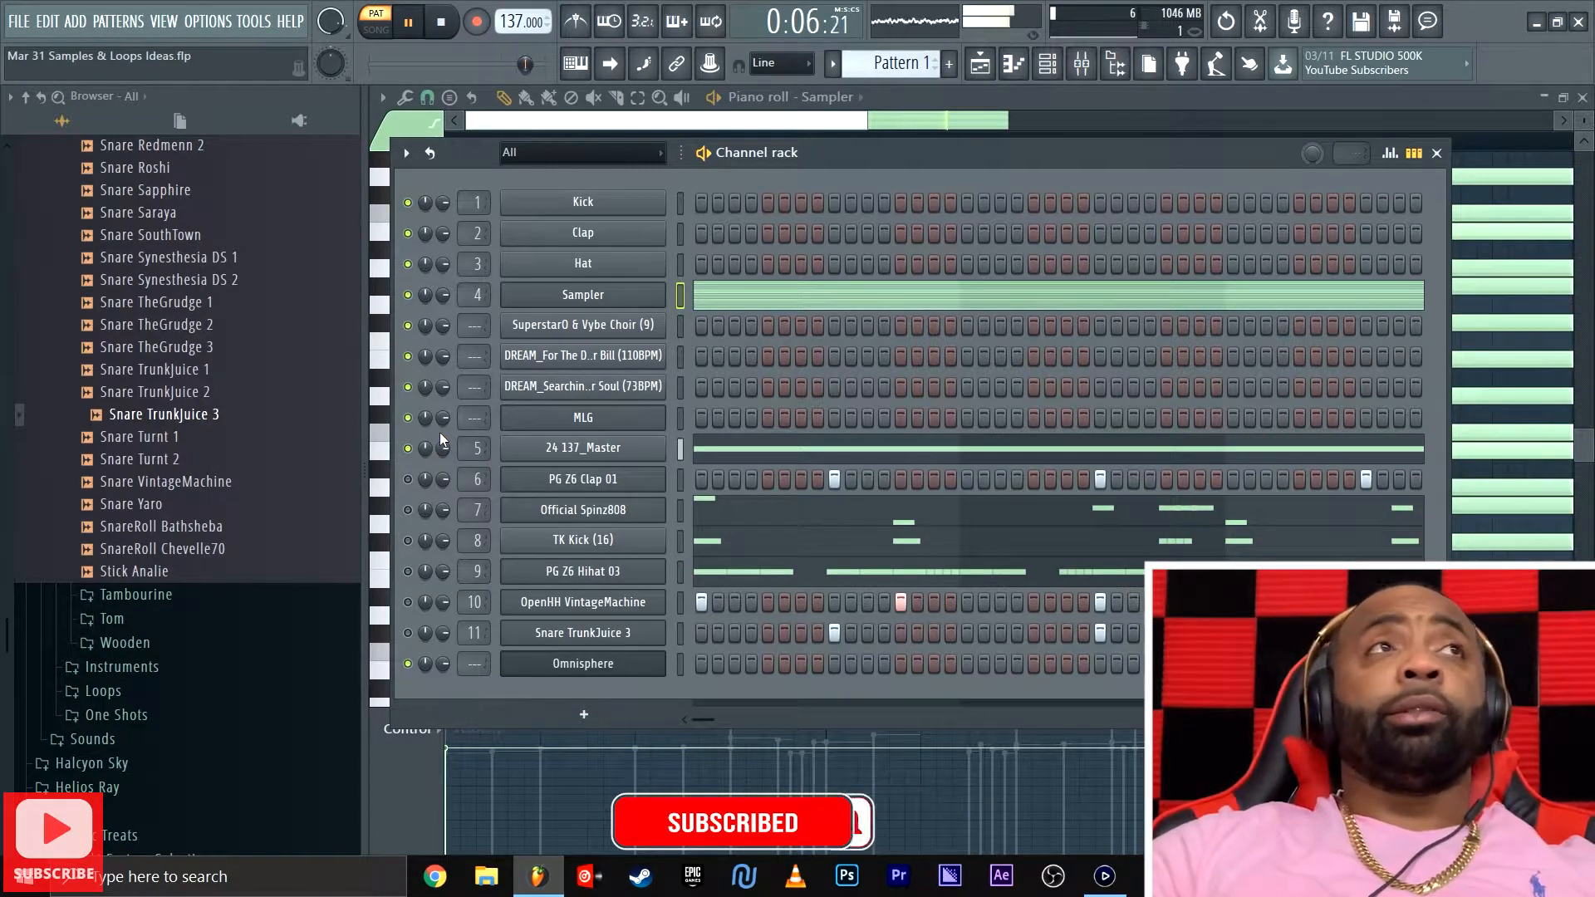
{"action": "key", "text": "space"}
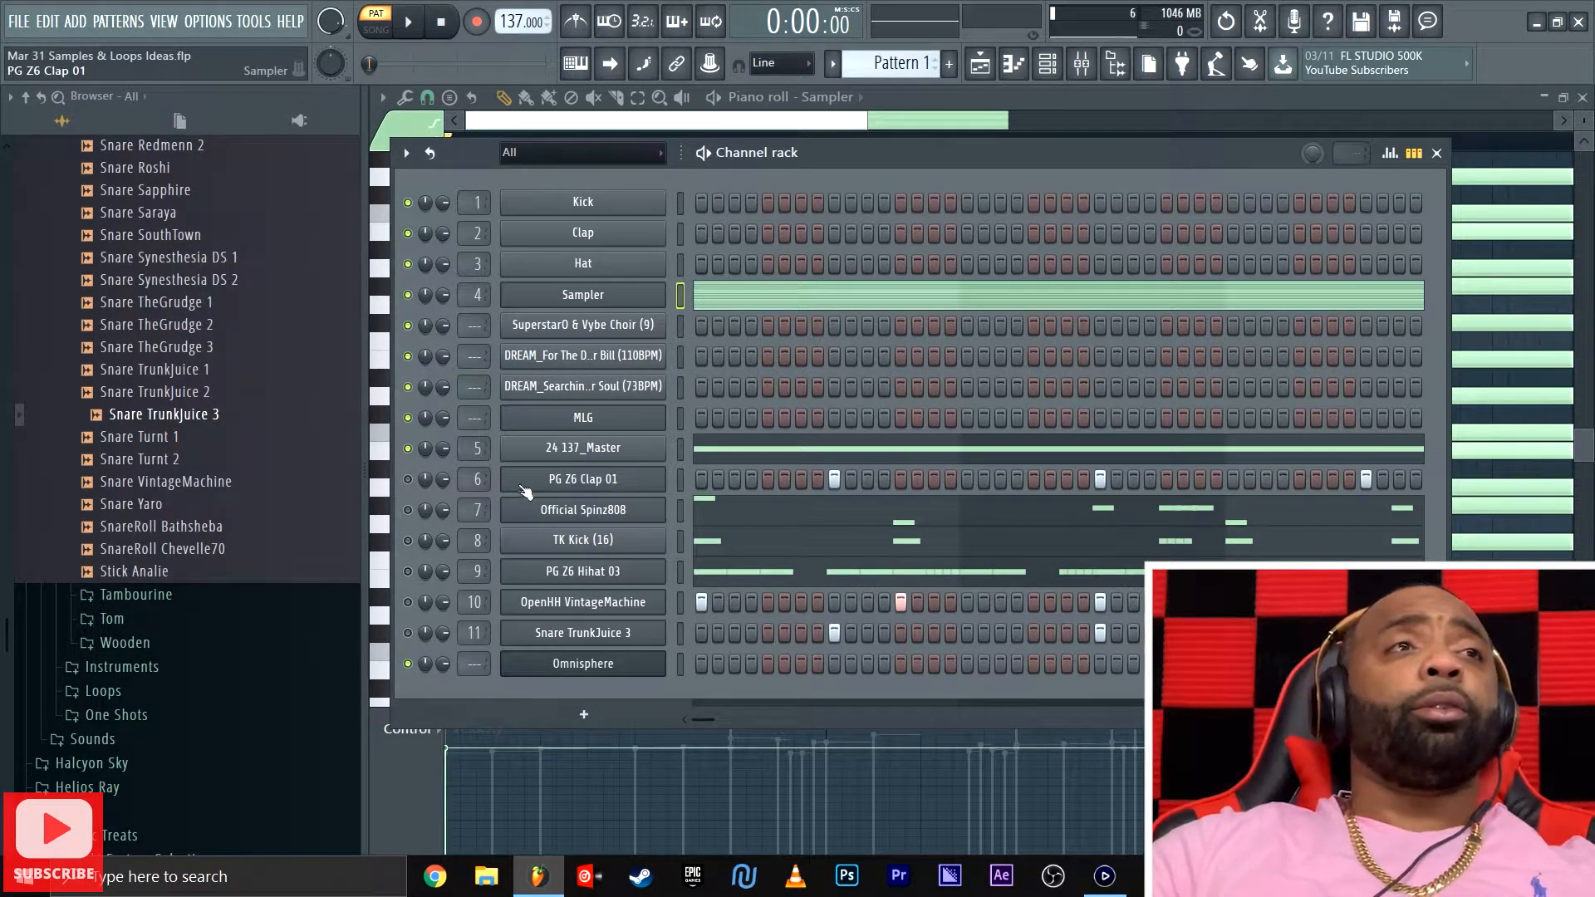
Unmute the PG Z6 Clap 01 channel and audition the pattern with the clap added to the loop
{"action": "left_click", "coordinate": [408, 479]}
{"action": "key", "text": "space"}
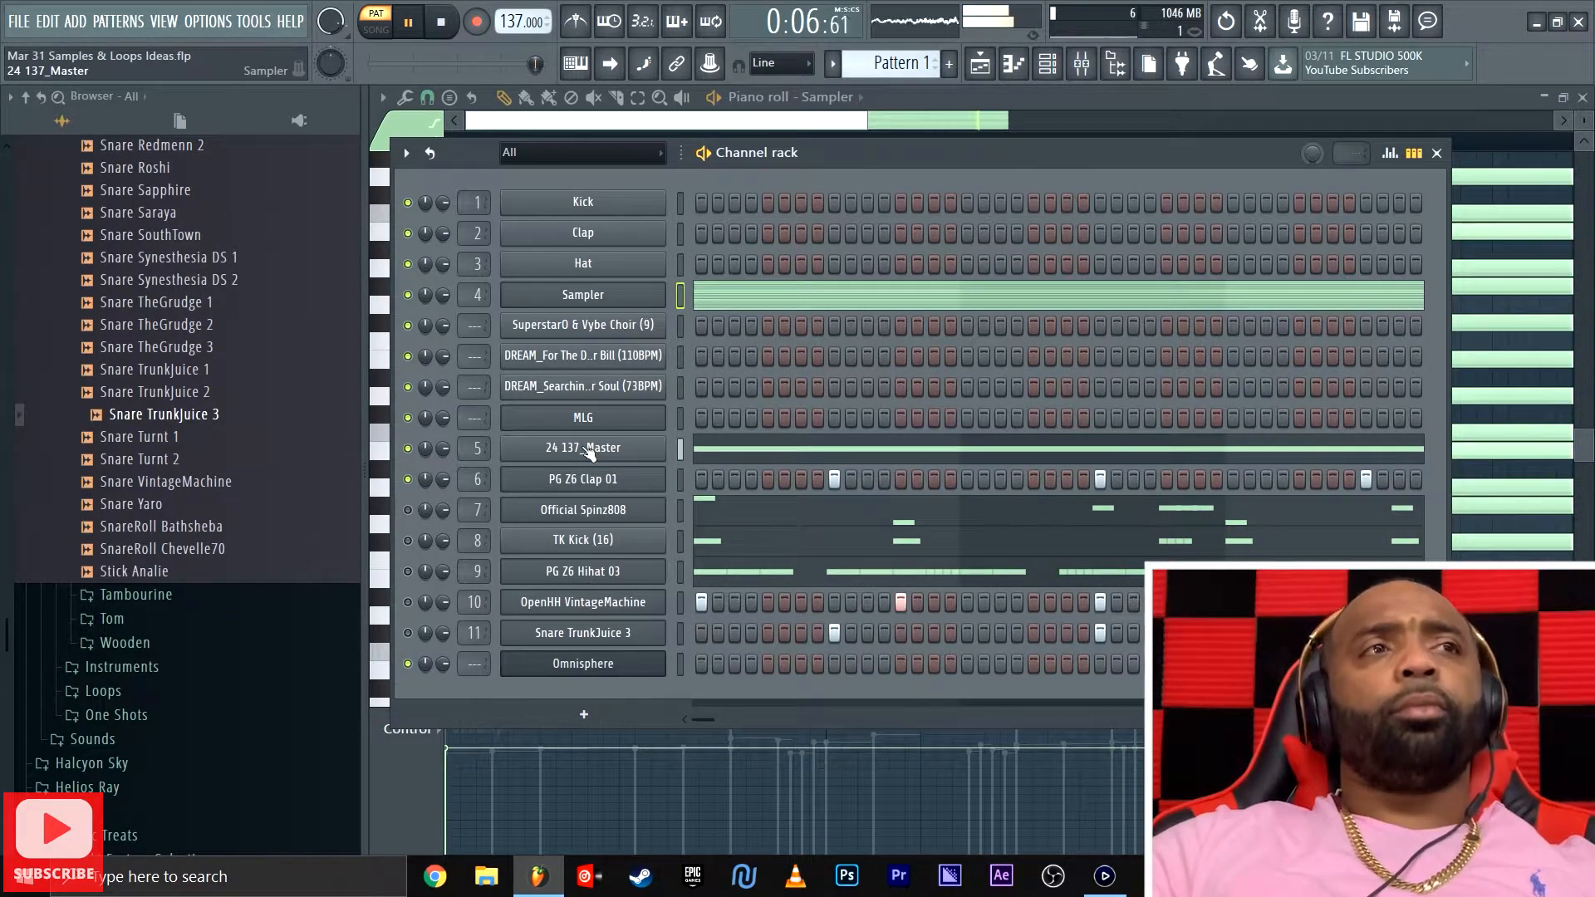
{"action": "key", "text": "space"}
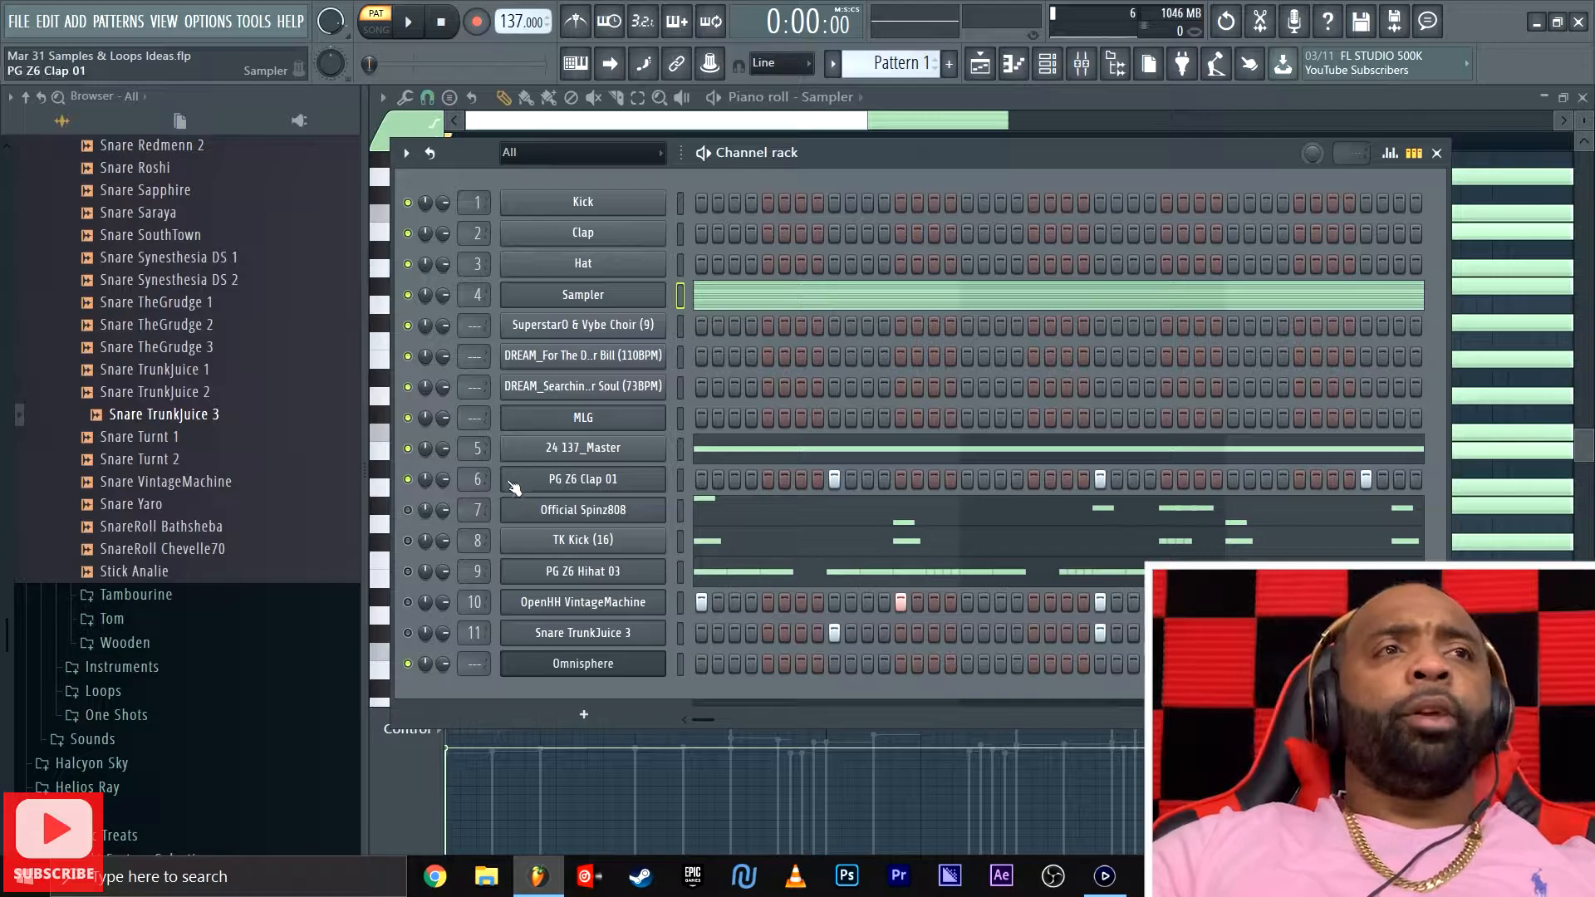
Unmute the Official Spinz808 channel and audition the pattern with the 808 added
{"action": "left_click", "coordinate": [408, 510]}
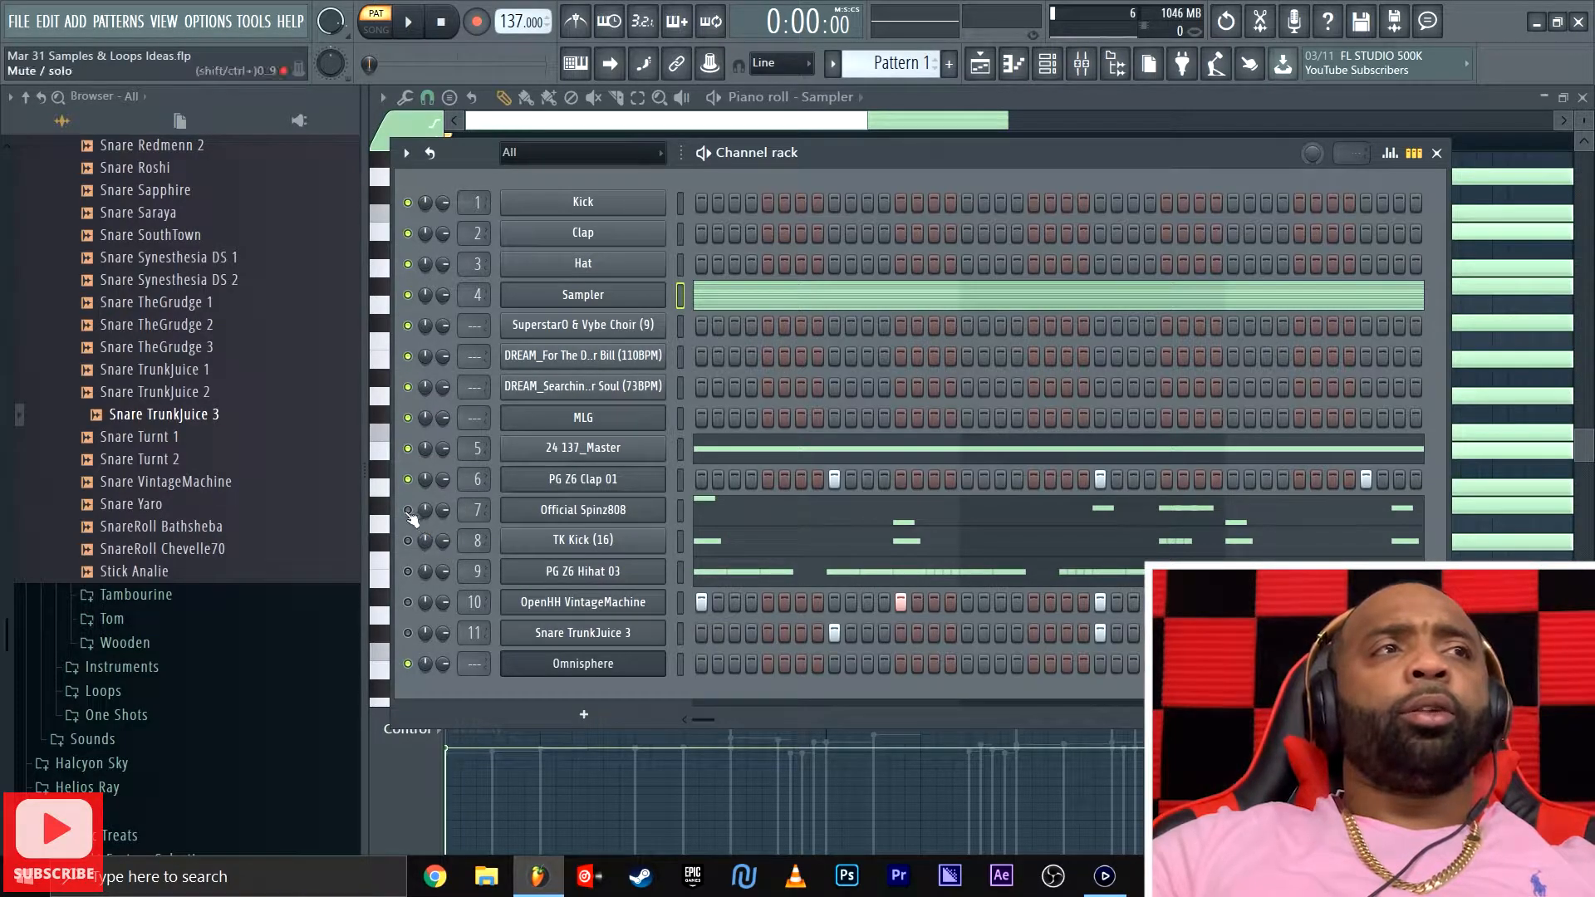
{"action": "key", "text": "space"}
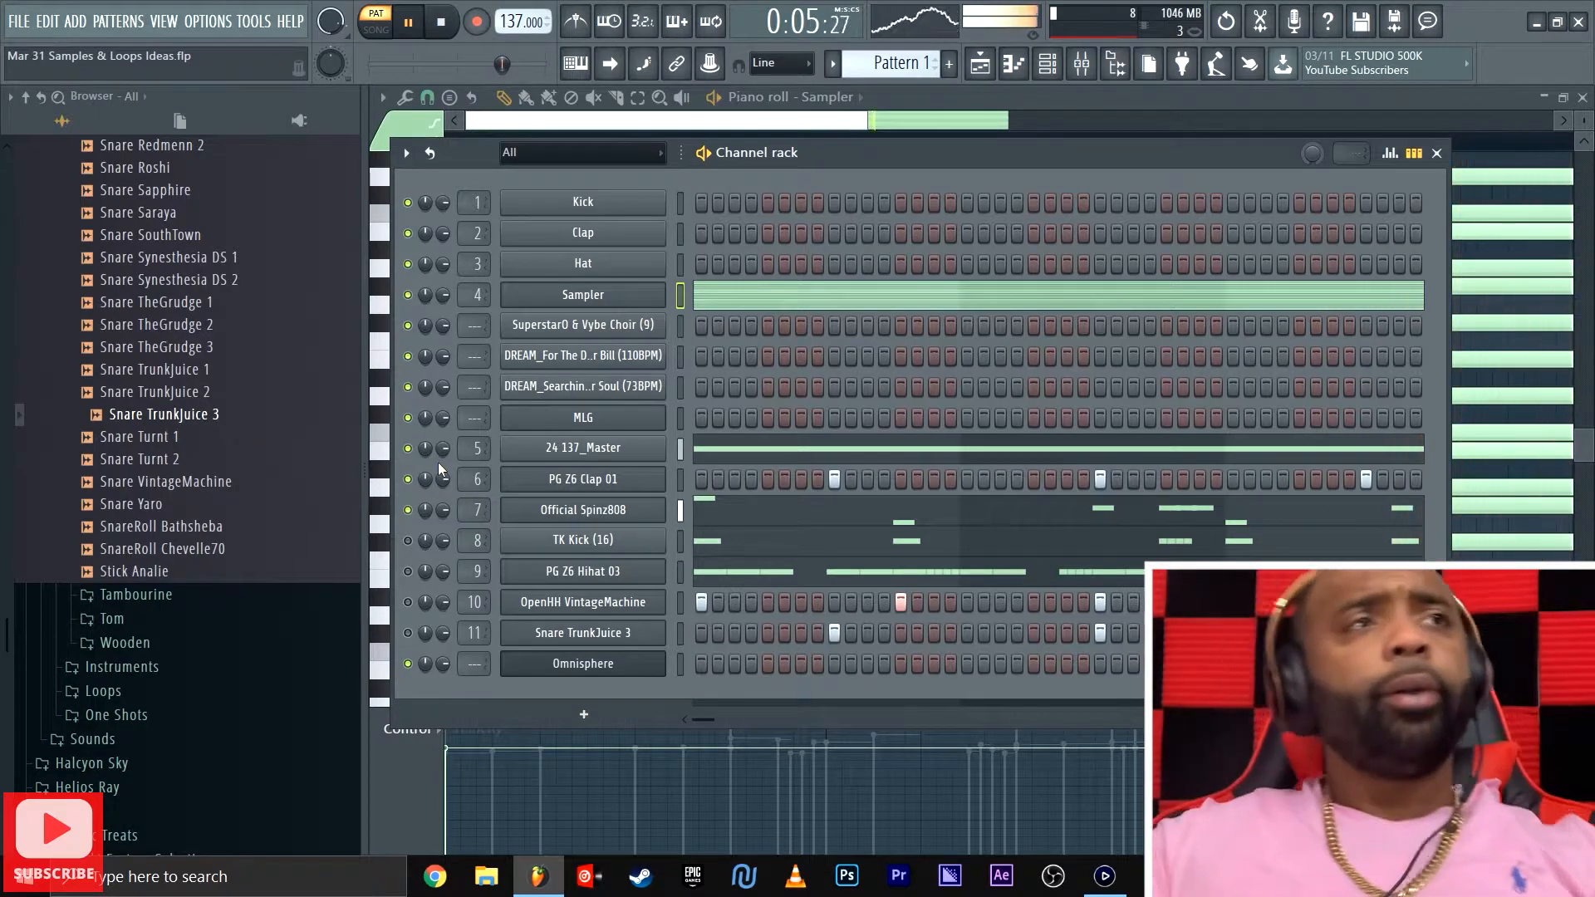
{"action": "key", "text": "space"}
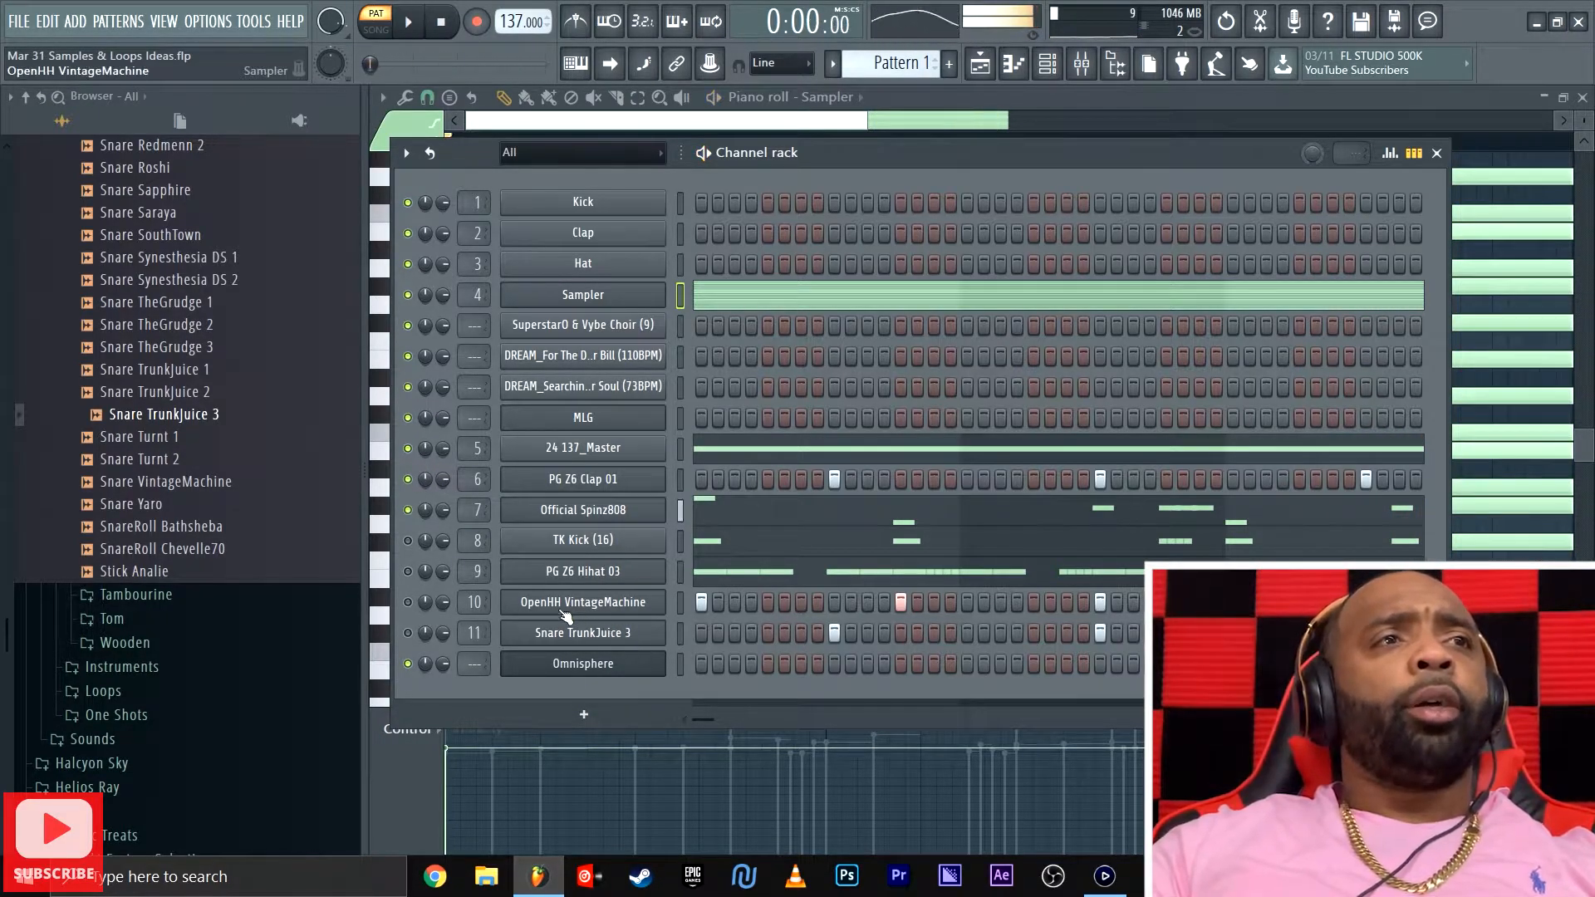
Unmute the TK Kick (16) channel and audition the pattern with the kick added
{"action": "left_click", "coordinate": [407, 541]}
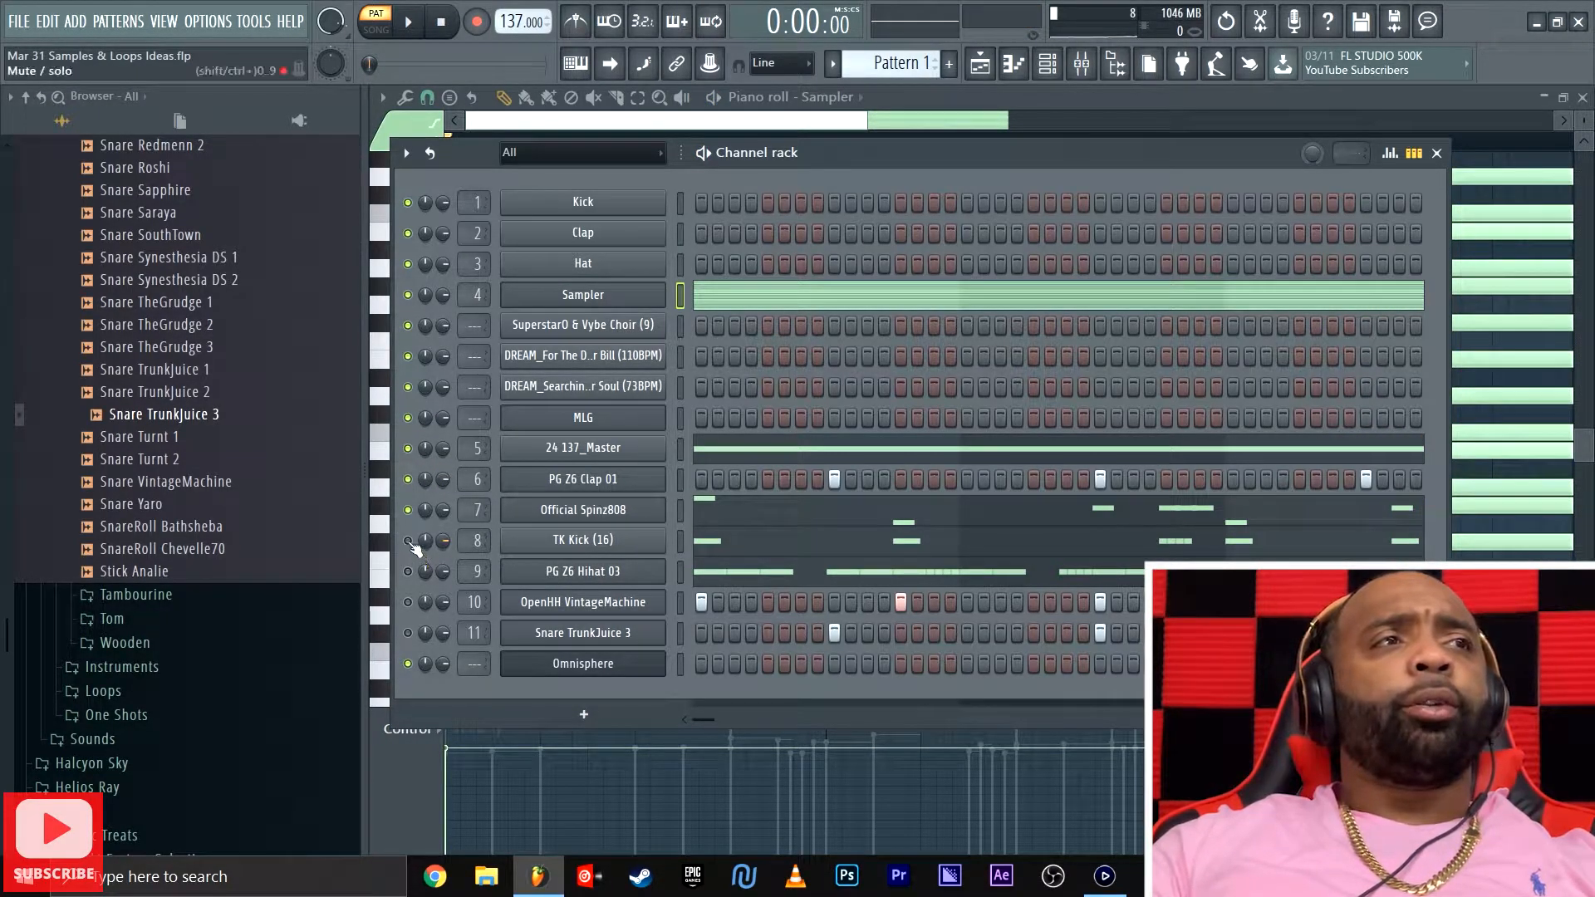
{"action": "key", "text": "space"}
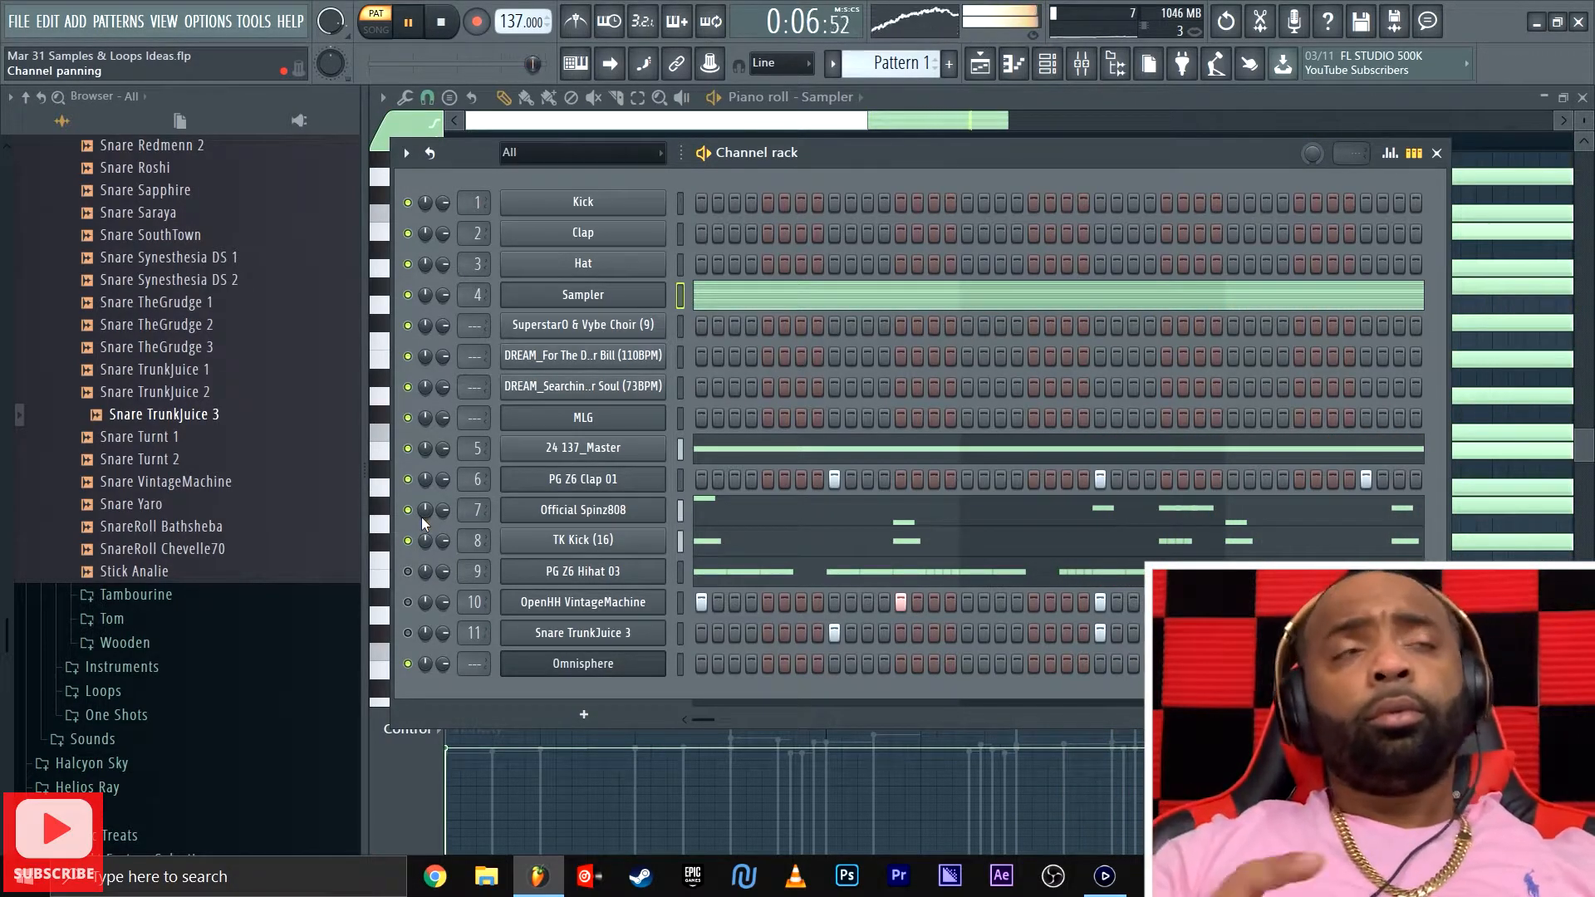
{"action": "key", "text": "space"}
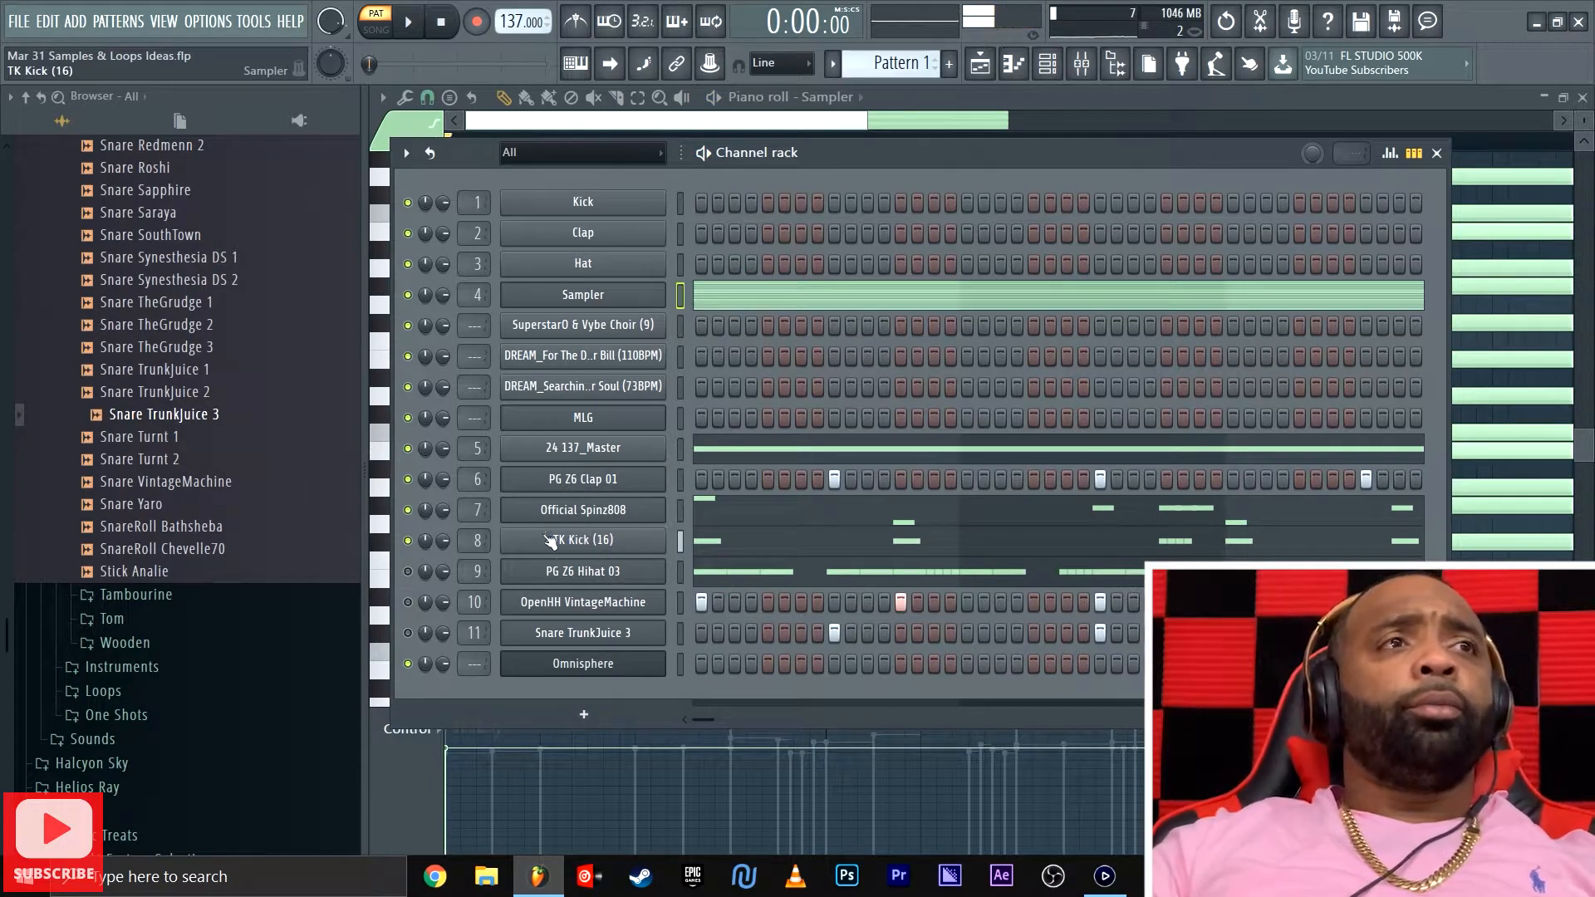
Open the Official Spinz808 channel's piano roll and examine its 808 notes from bar 1 to bar 3
{"action": "left_click", "coordinate": [596, 511]}
{"action": "left_click", "coordinate": [387, 174]}
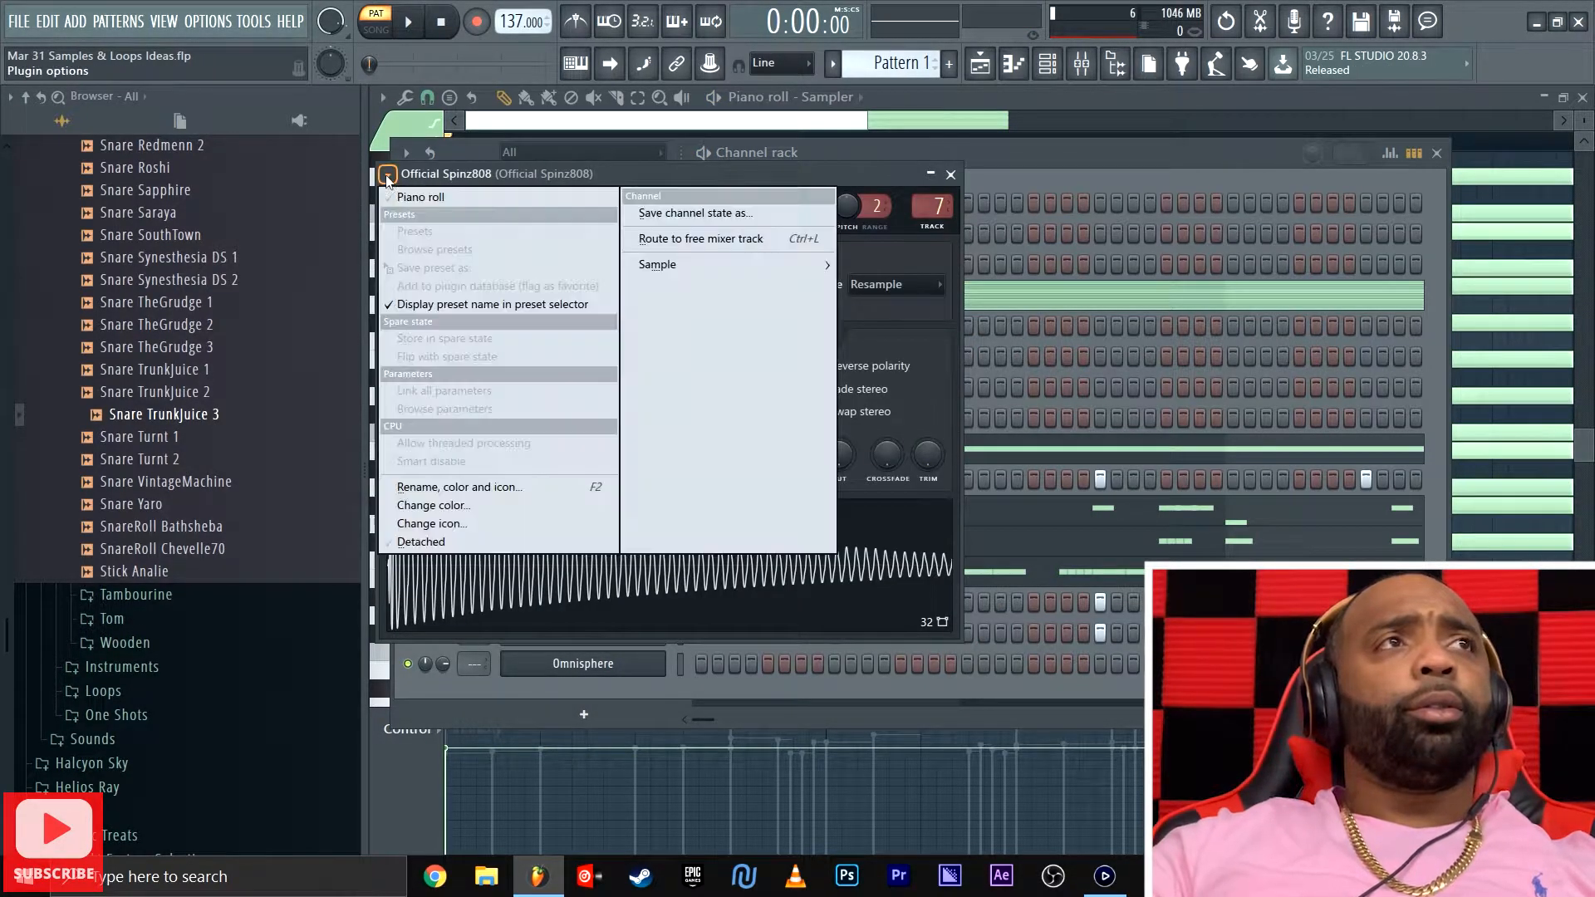
{"action": "left_click", "coordinate": [413, 199]}
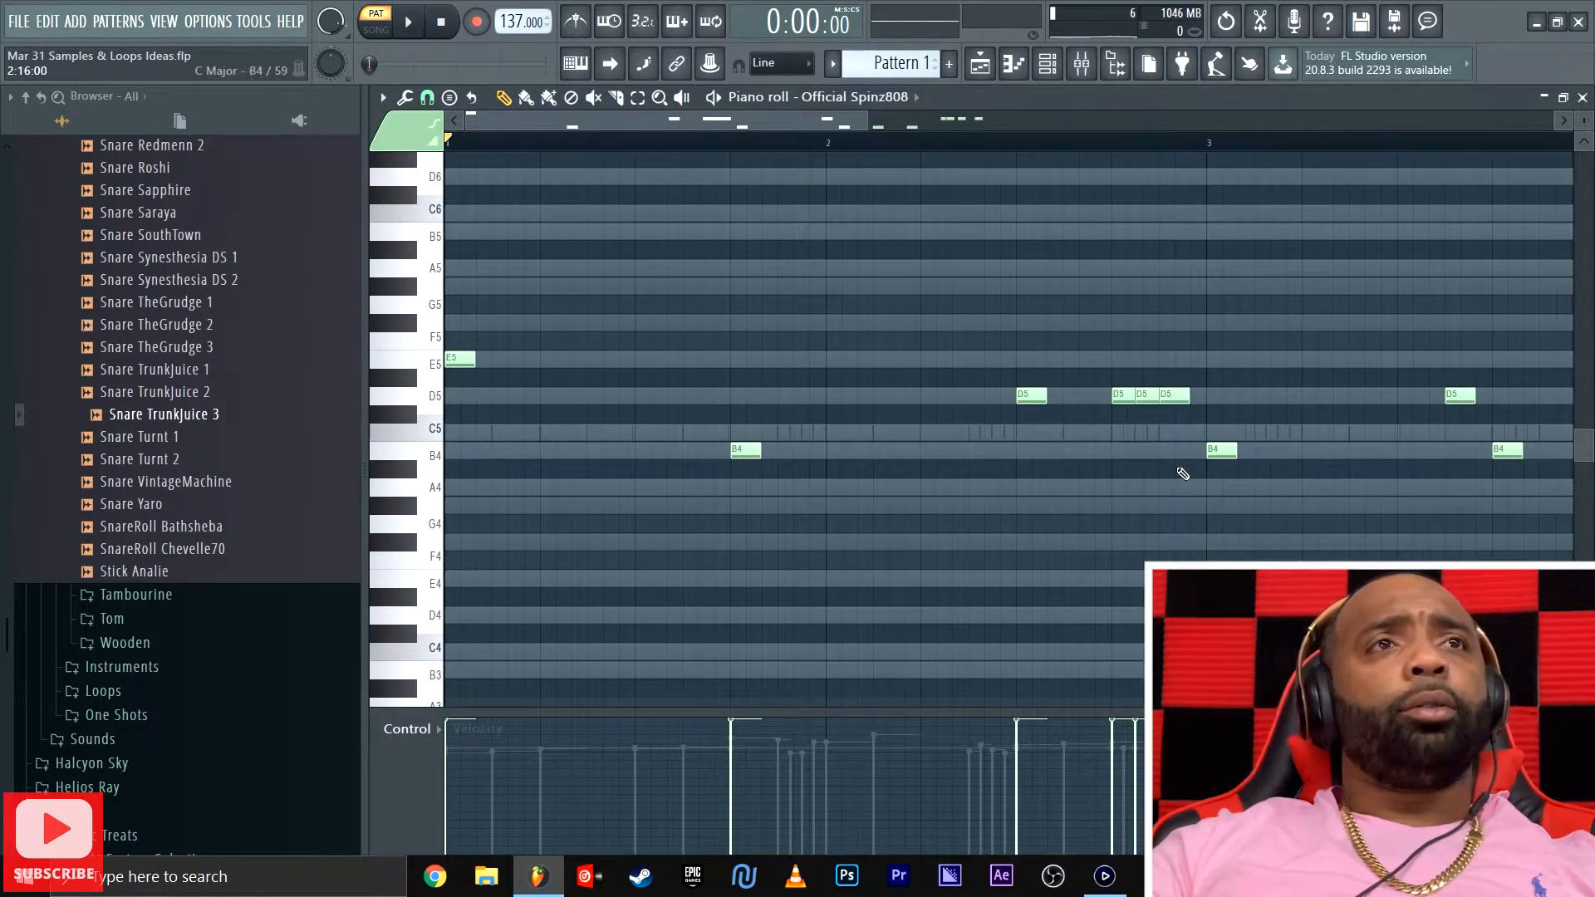
{"action": "scroll", "coordinate": [1150, 519], "scroll_direction": "up", "scroll_amount": 3}
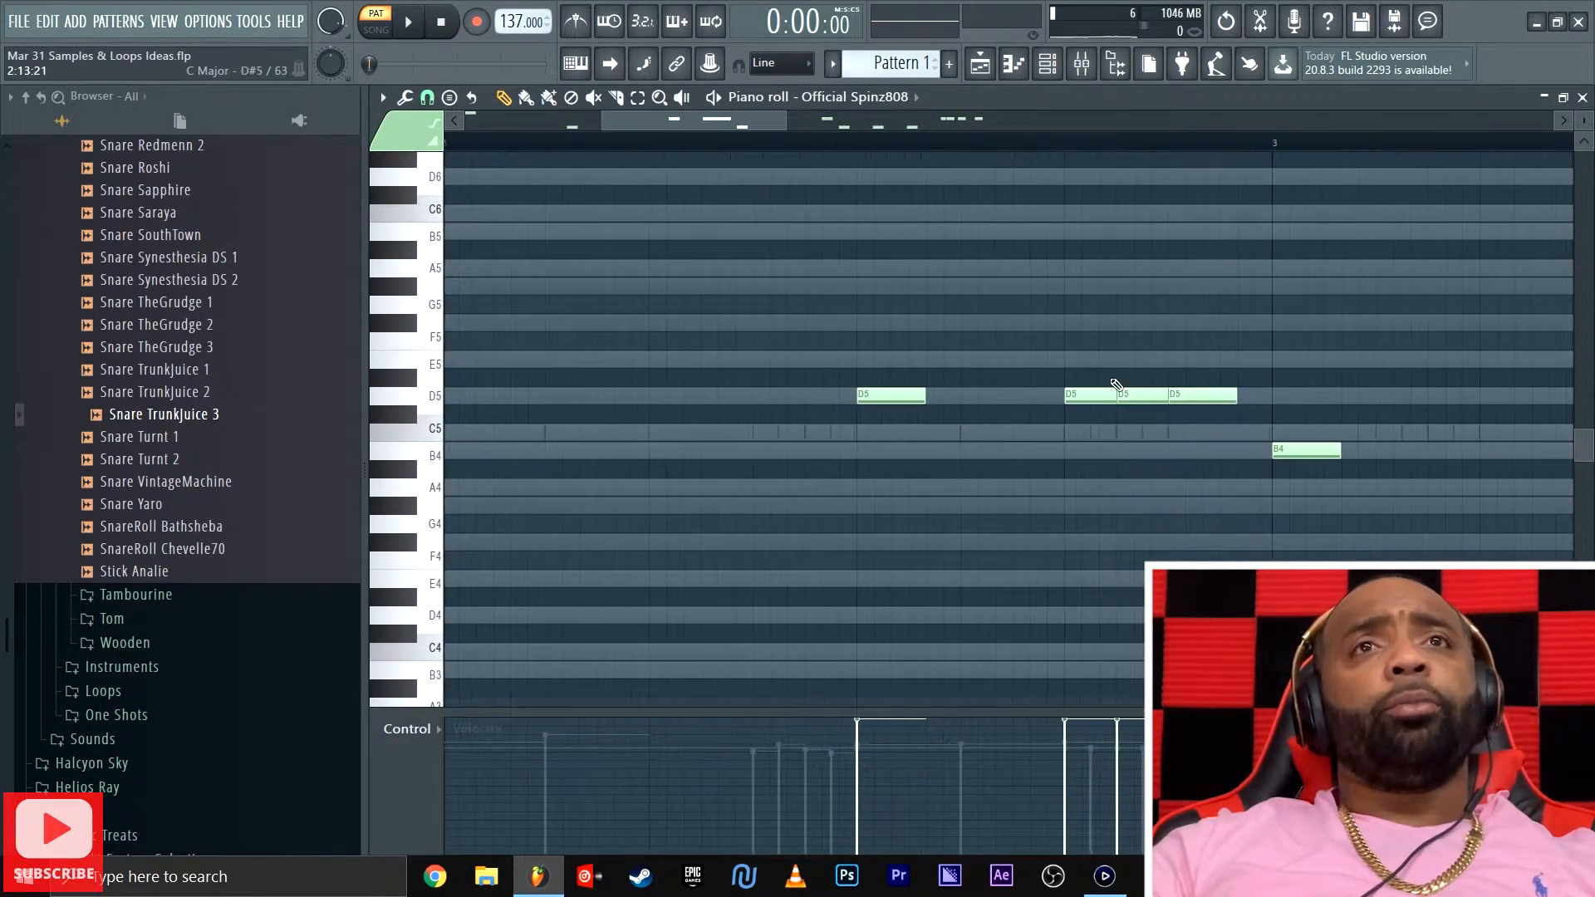
{"action": "scroll", "coordinate": [1052, 486], "scroll_direction": "down", "scroll_amount": 3}
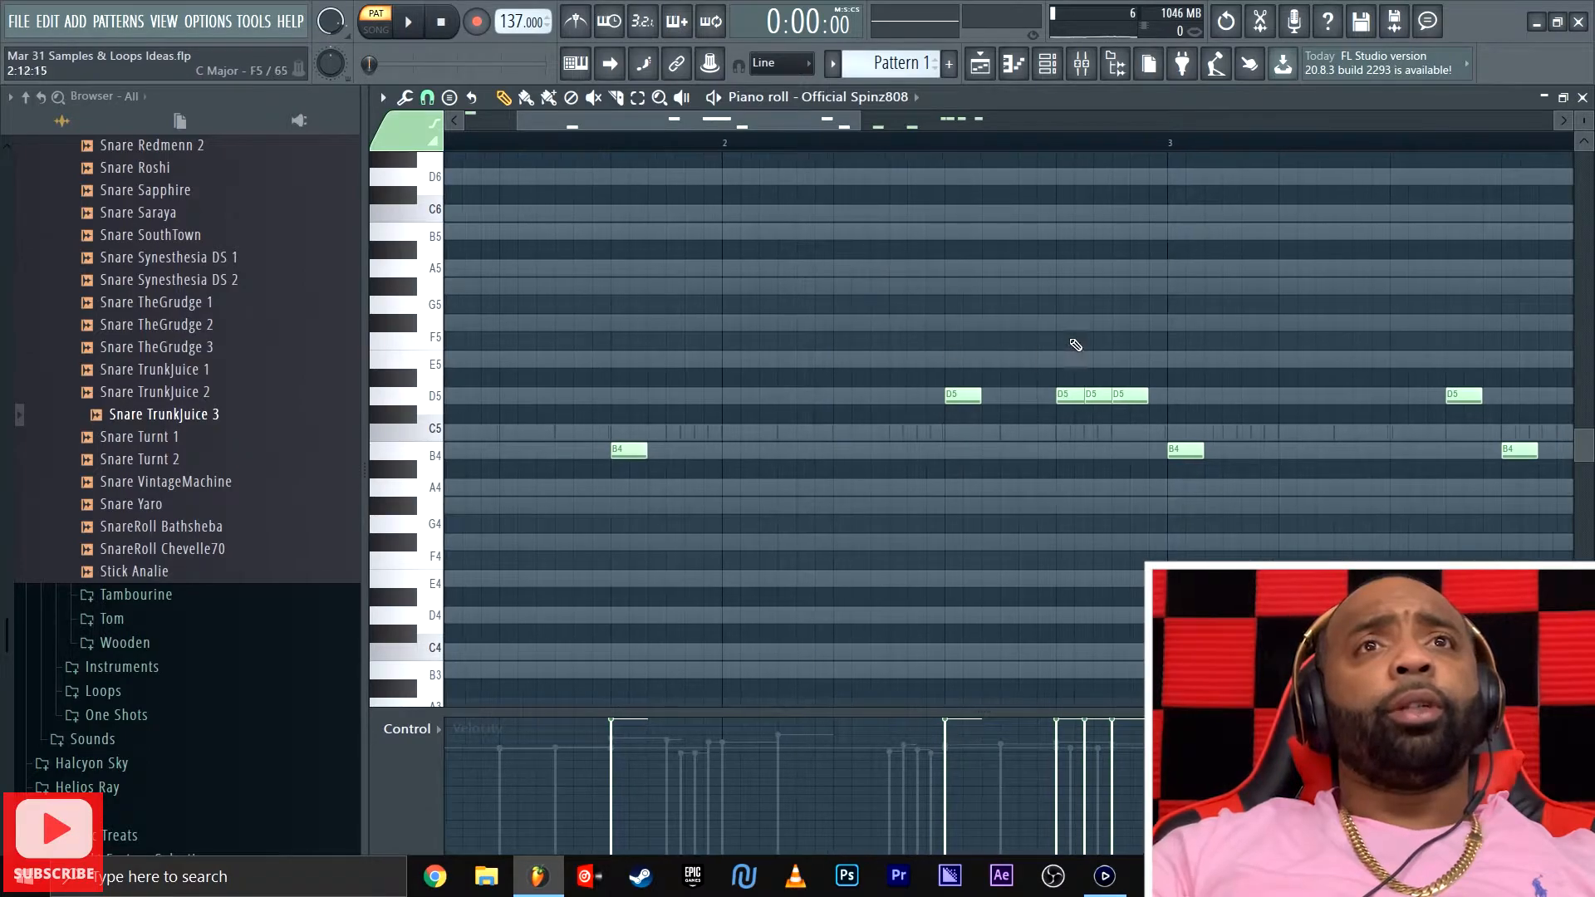
{"action": "left_click_drag", "start_coordinate": [785, 126], "coordinate": [632, 127]}
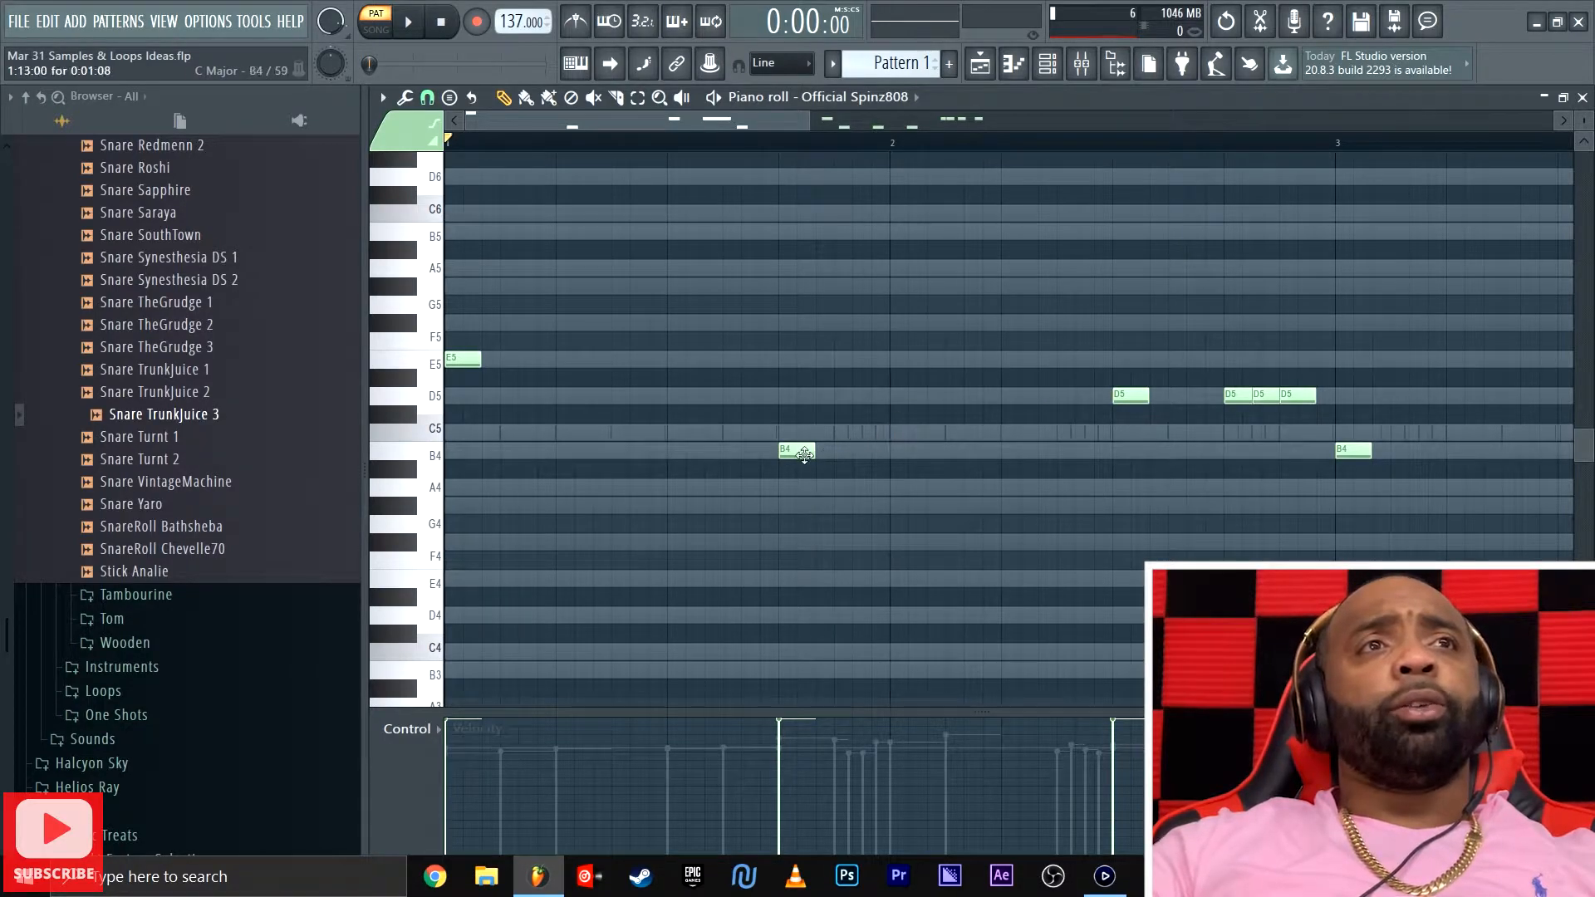
Draw an A5 note four steps long at the start of bar 2 and select it
{"action": "left_click", "coordinate": [895, 269]}
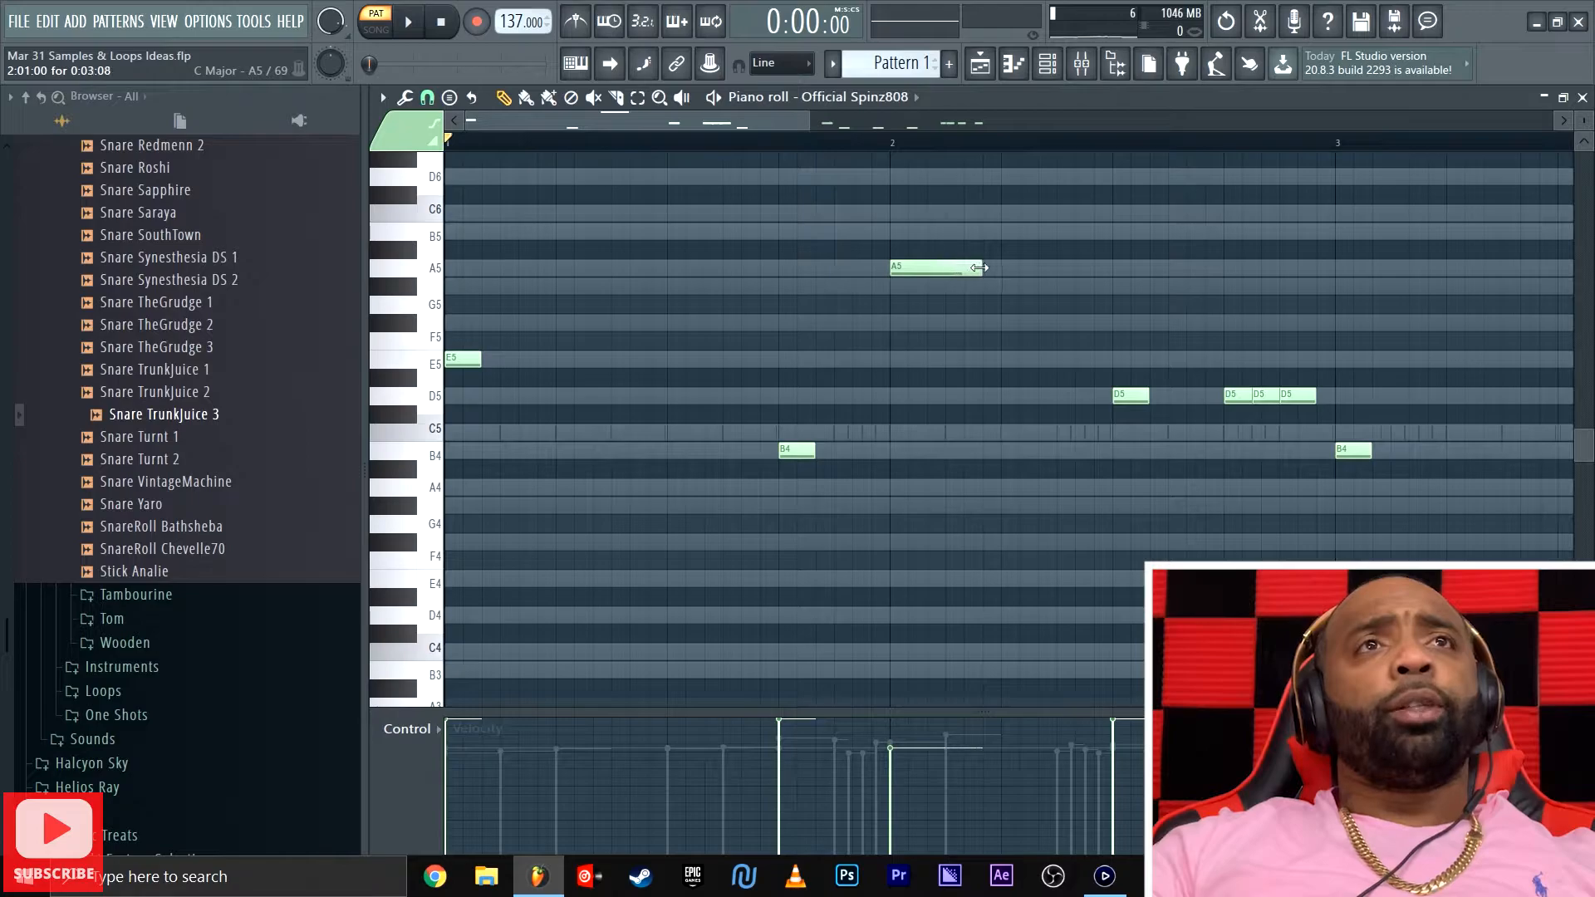
{"action": "left_click", "coordinate": [936, 268]}
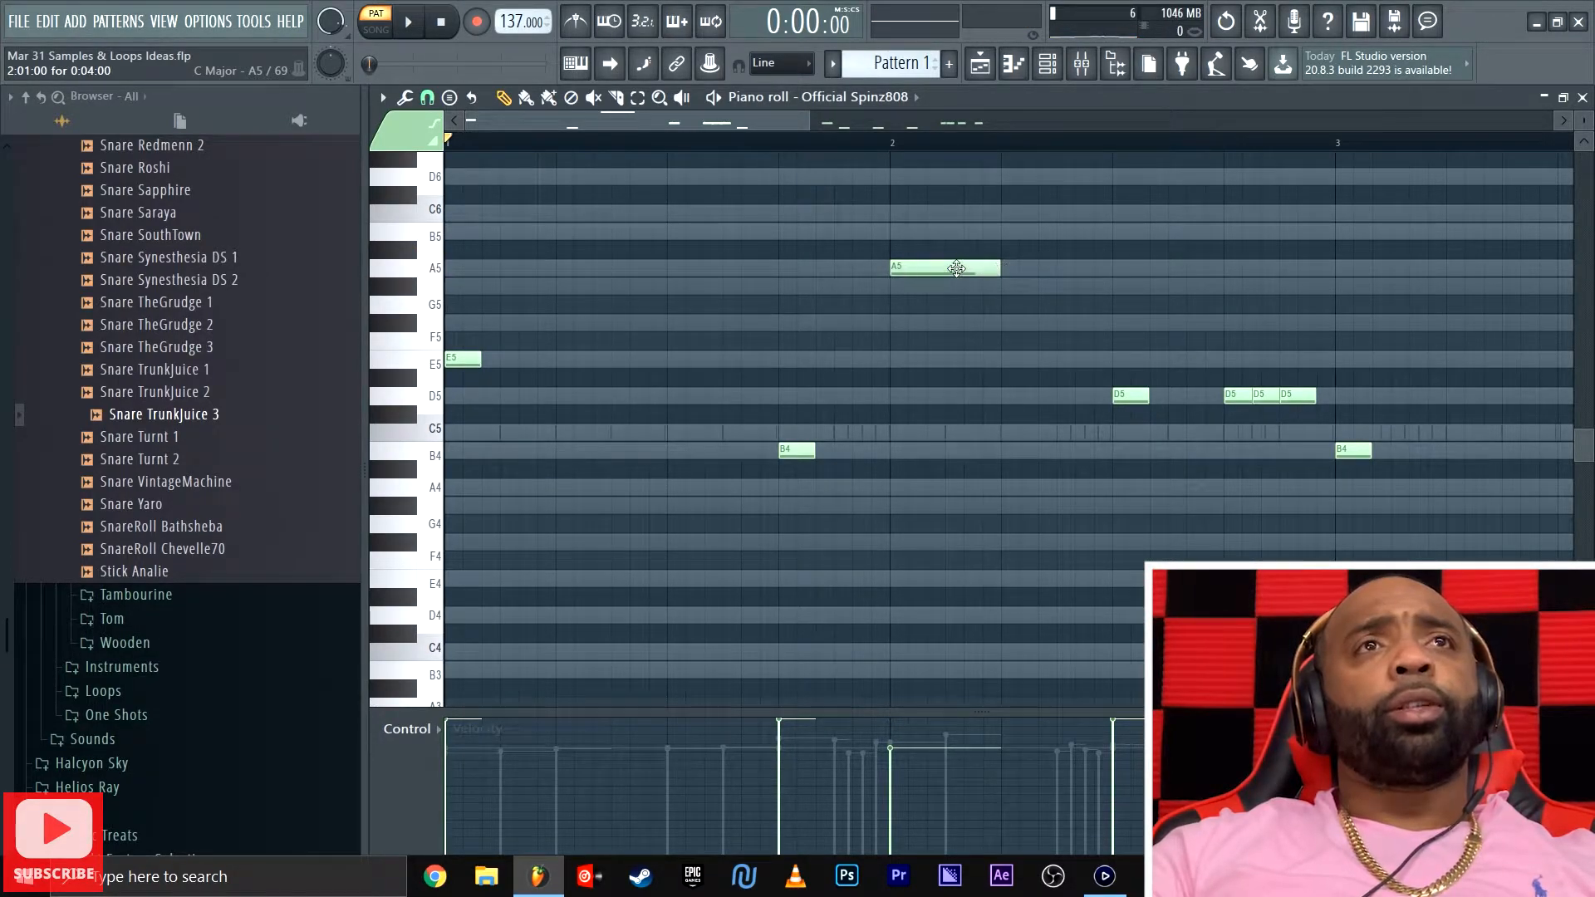
{"action": "left_click_drag", "start_coordinate": [834, 235], "coordinate": [997, 330]}
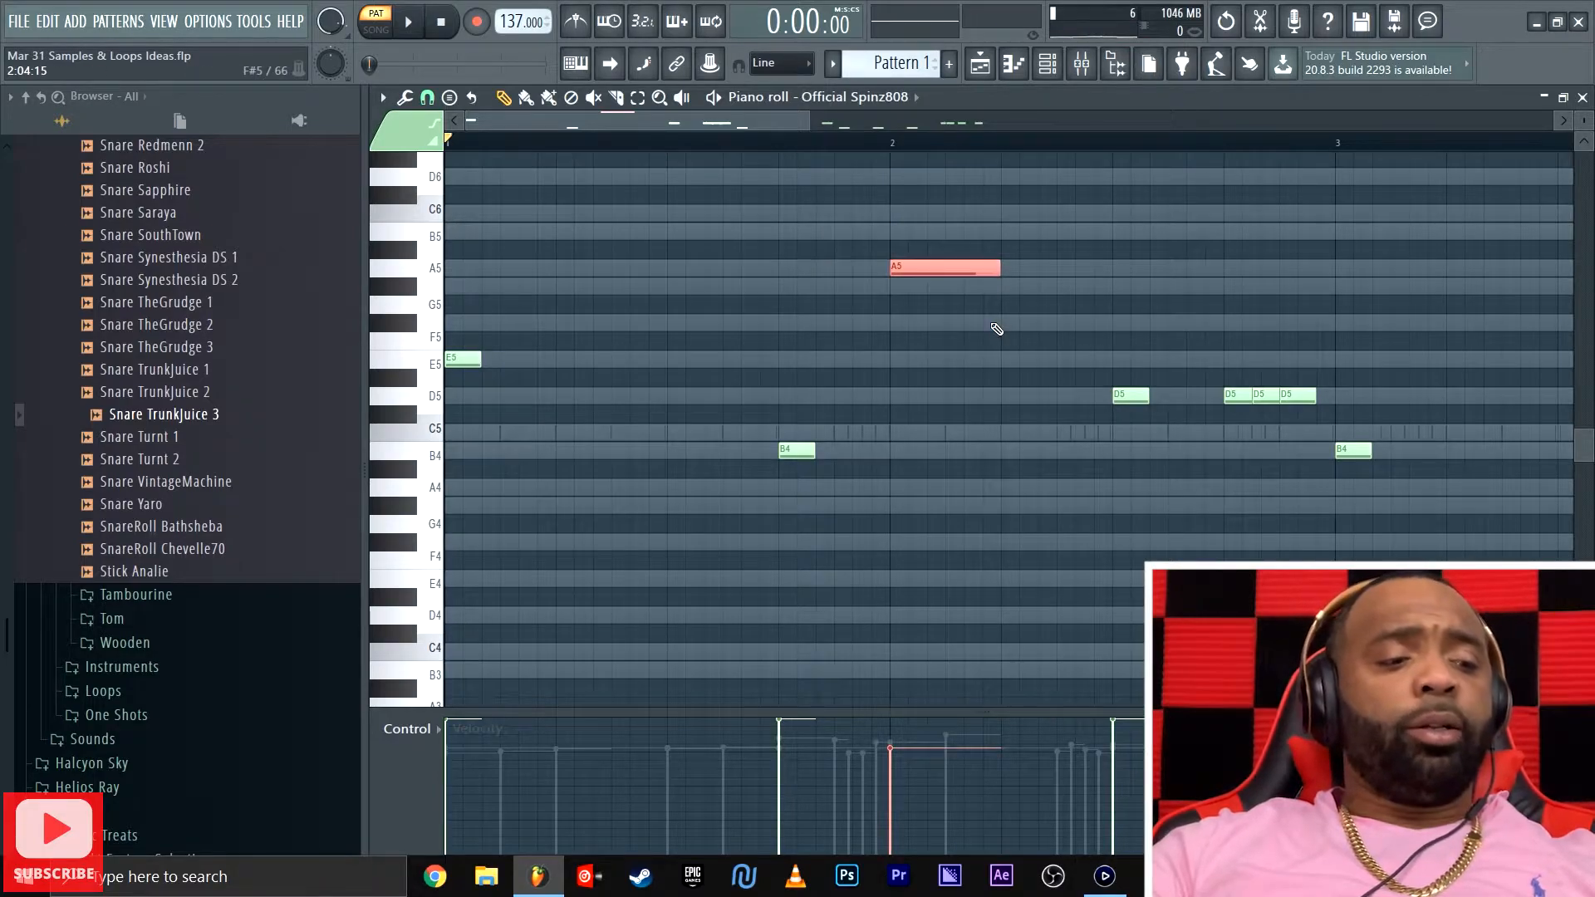
Preview chopping the A5 note with the arpeggiator at another time multiplier, discard the result, and delete the note
{"action": "key", "text": "alt+a"}
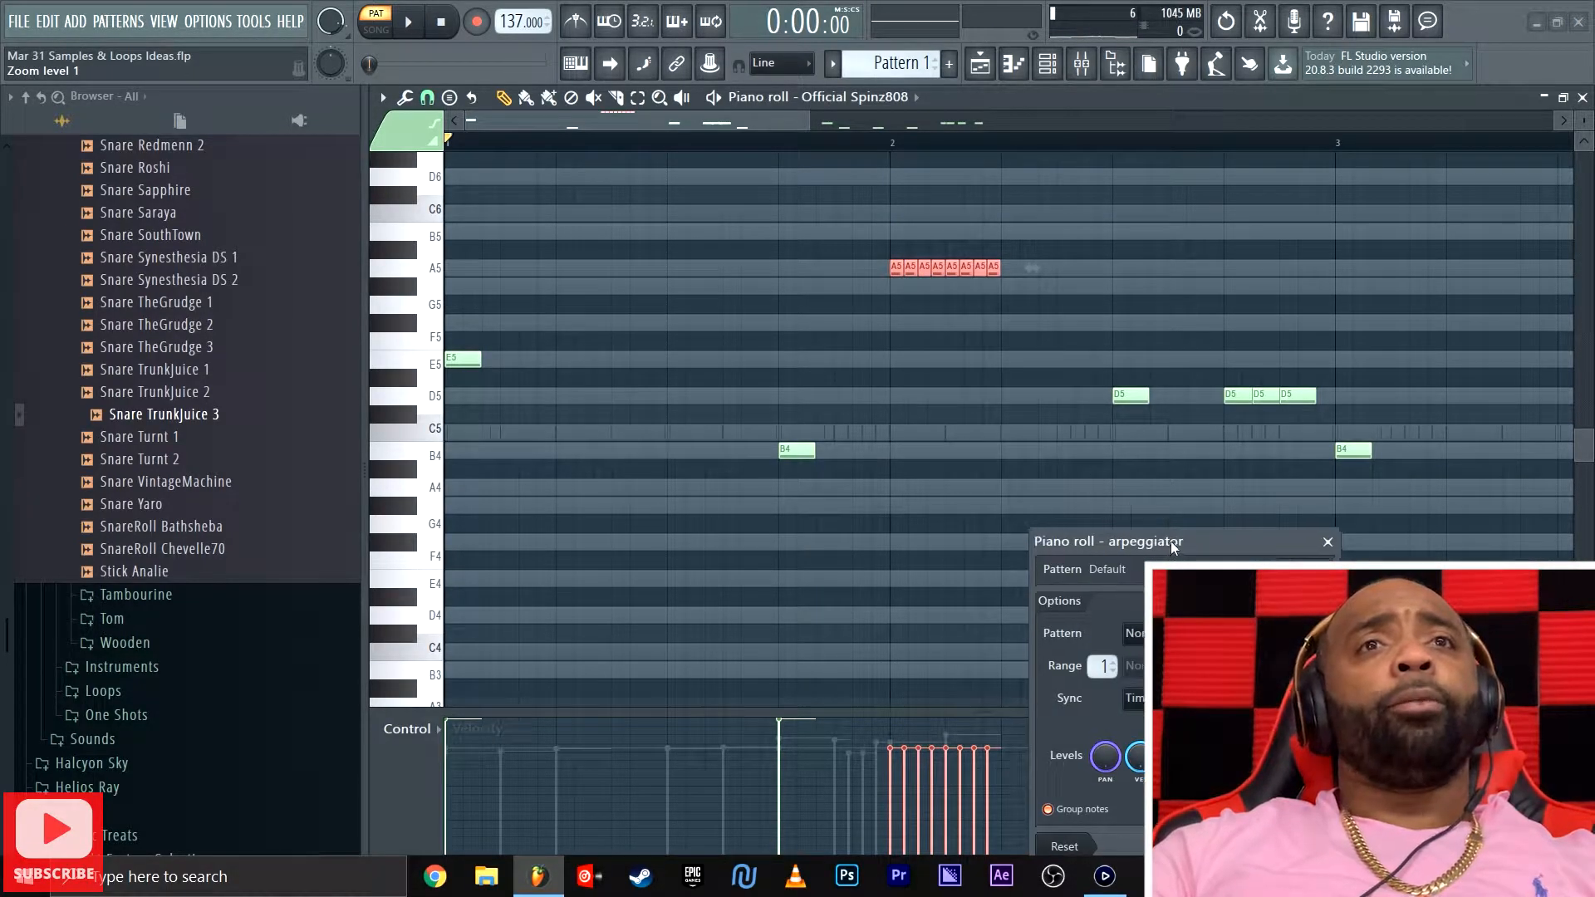
{"action": "left_click_drag", "start_coordinate": [1169, 541], "coordinate": [1228, 461]}
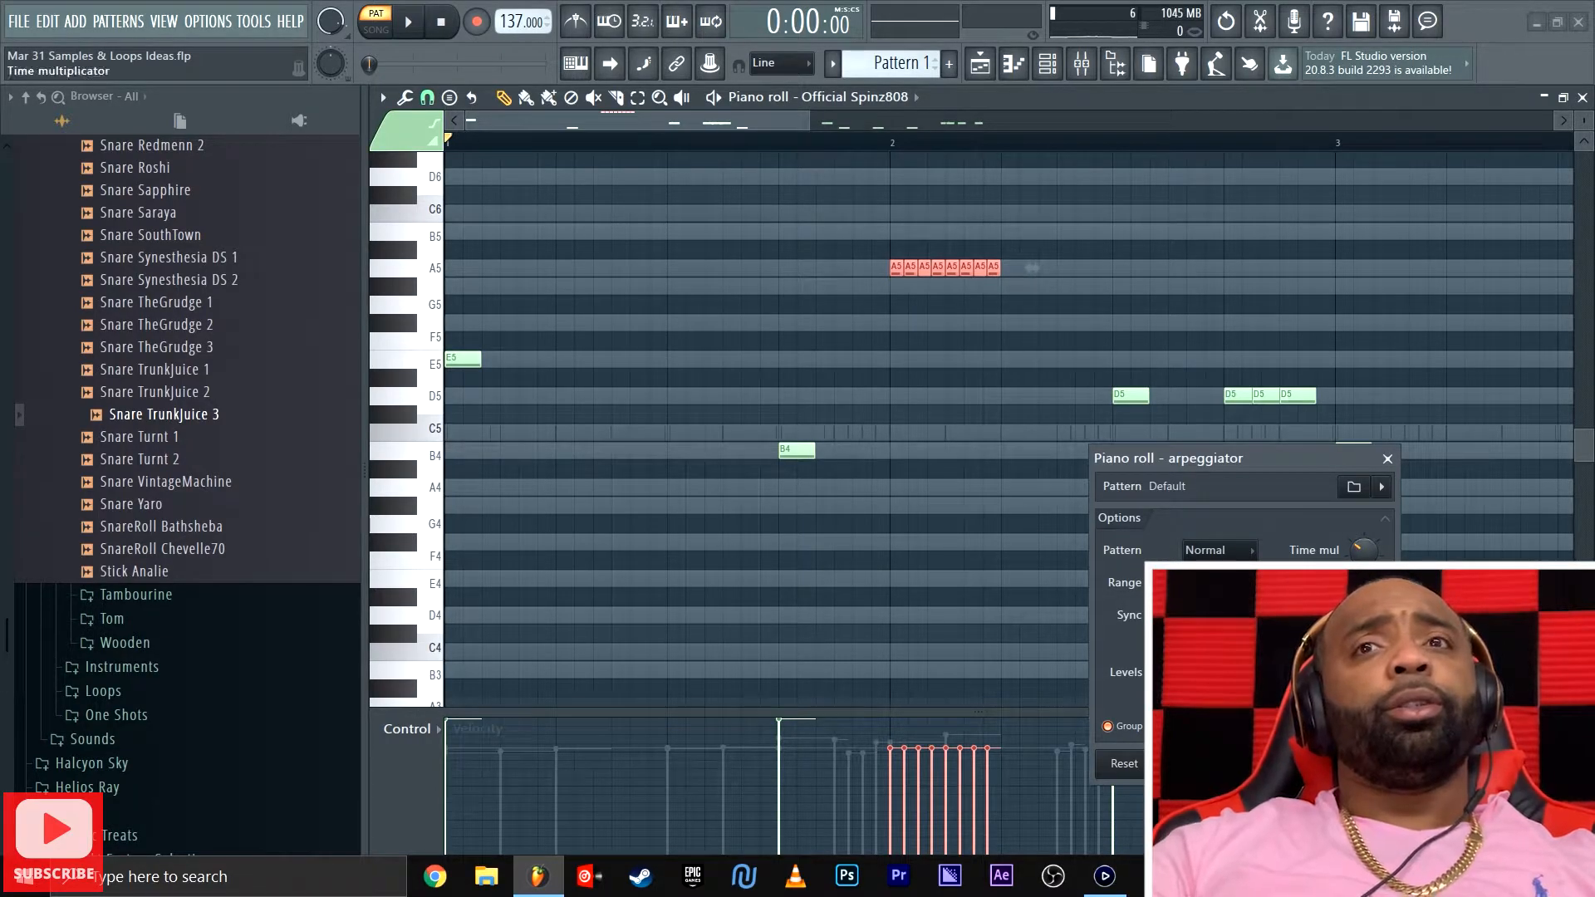
{"action": "scroll", "coordinate": [1363, 550], "scroll_direction": "up", "scroll_amount": 1}
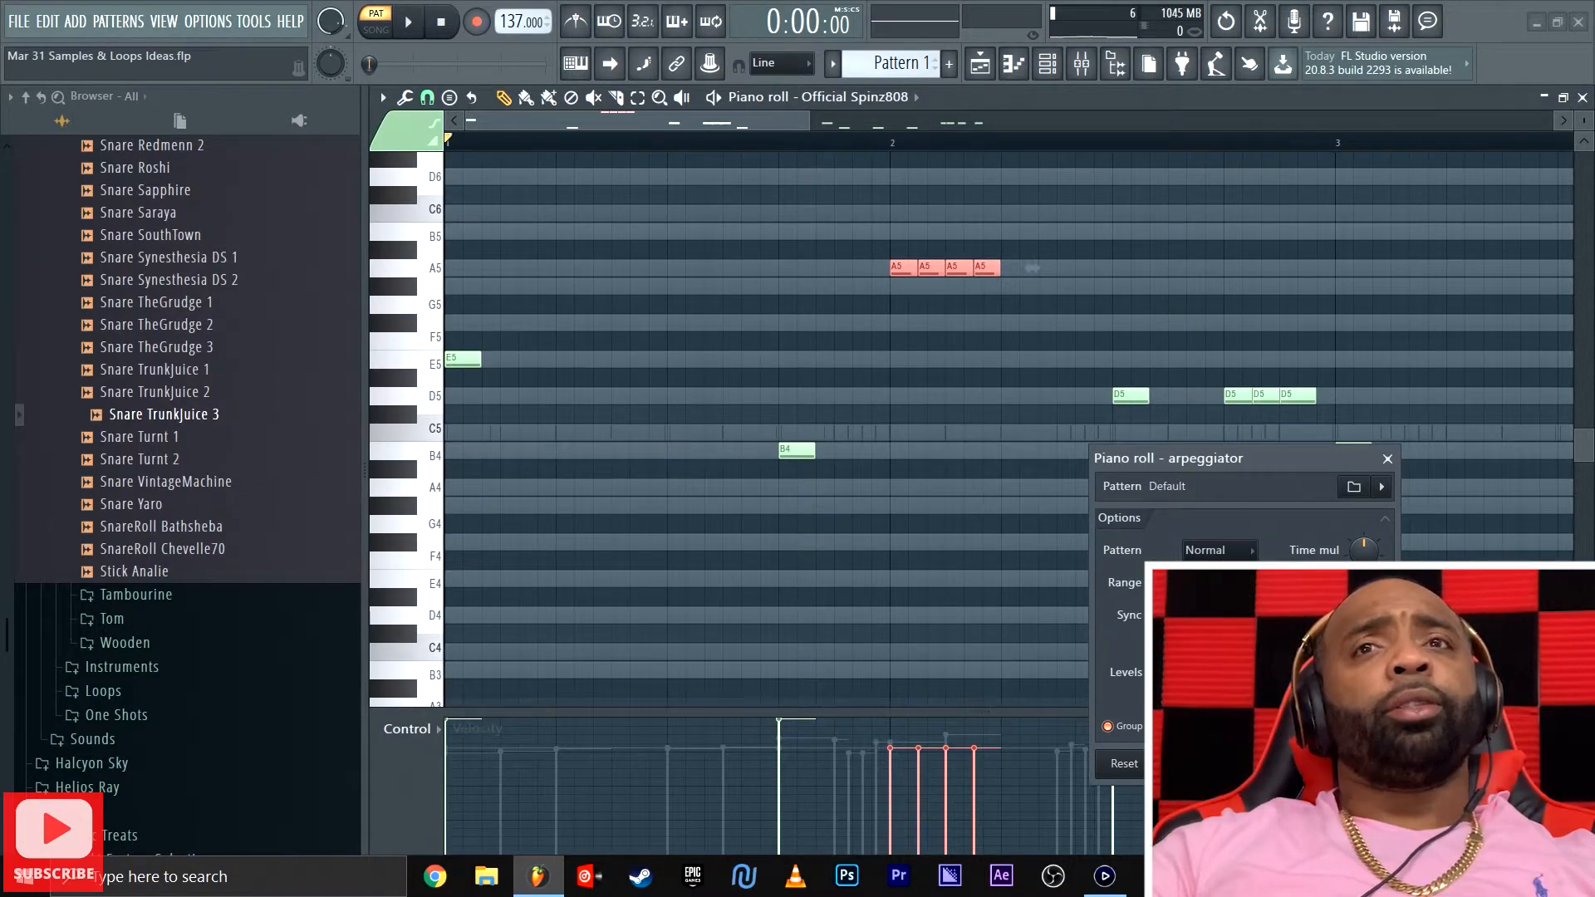
{"action": "left_click", "coordinate": [1387, 456]}
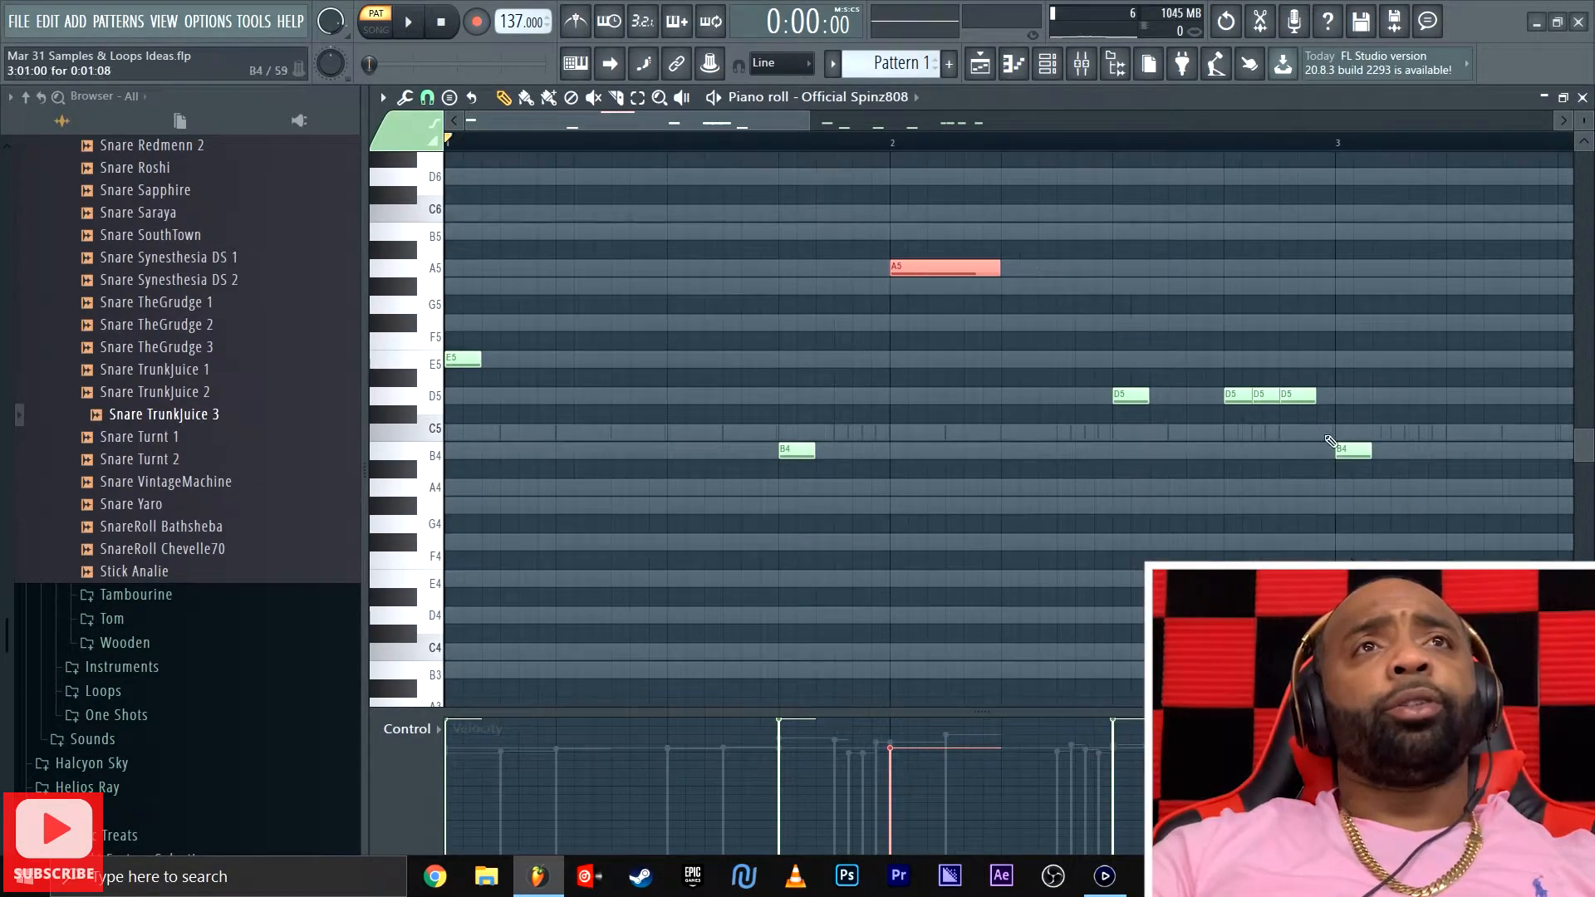
{"action": "right_click", "coordinate": [962, 274]}
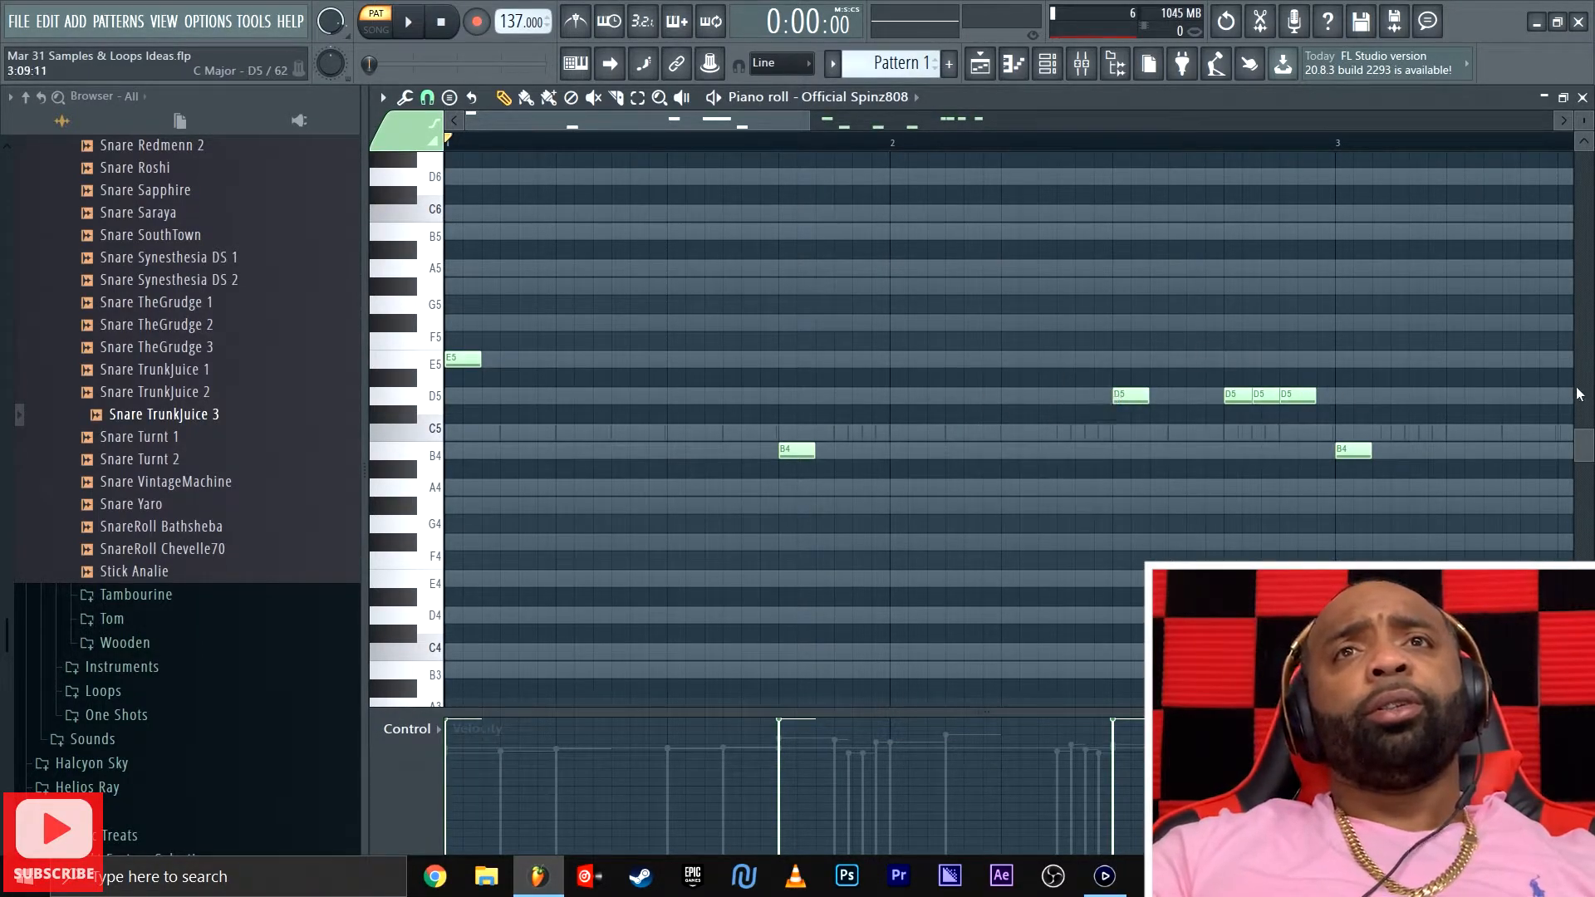
Review the piano roll's snap options around 1/6 step without choosing a different one
{"action": "left_click", "coordinate": [428, 98]}
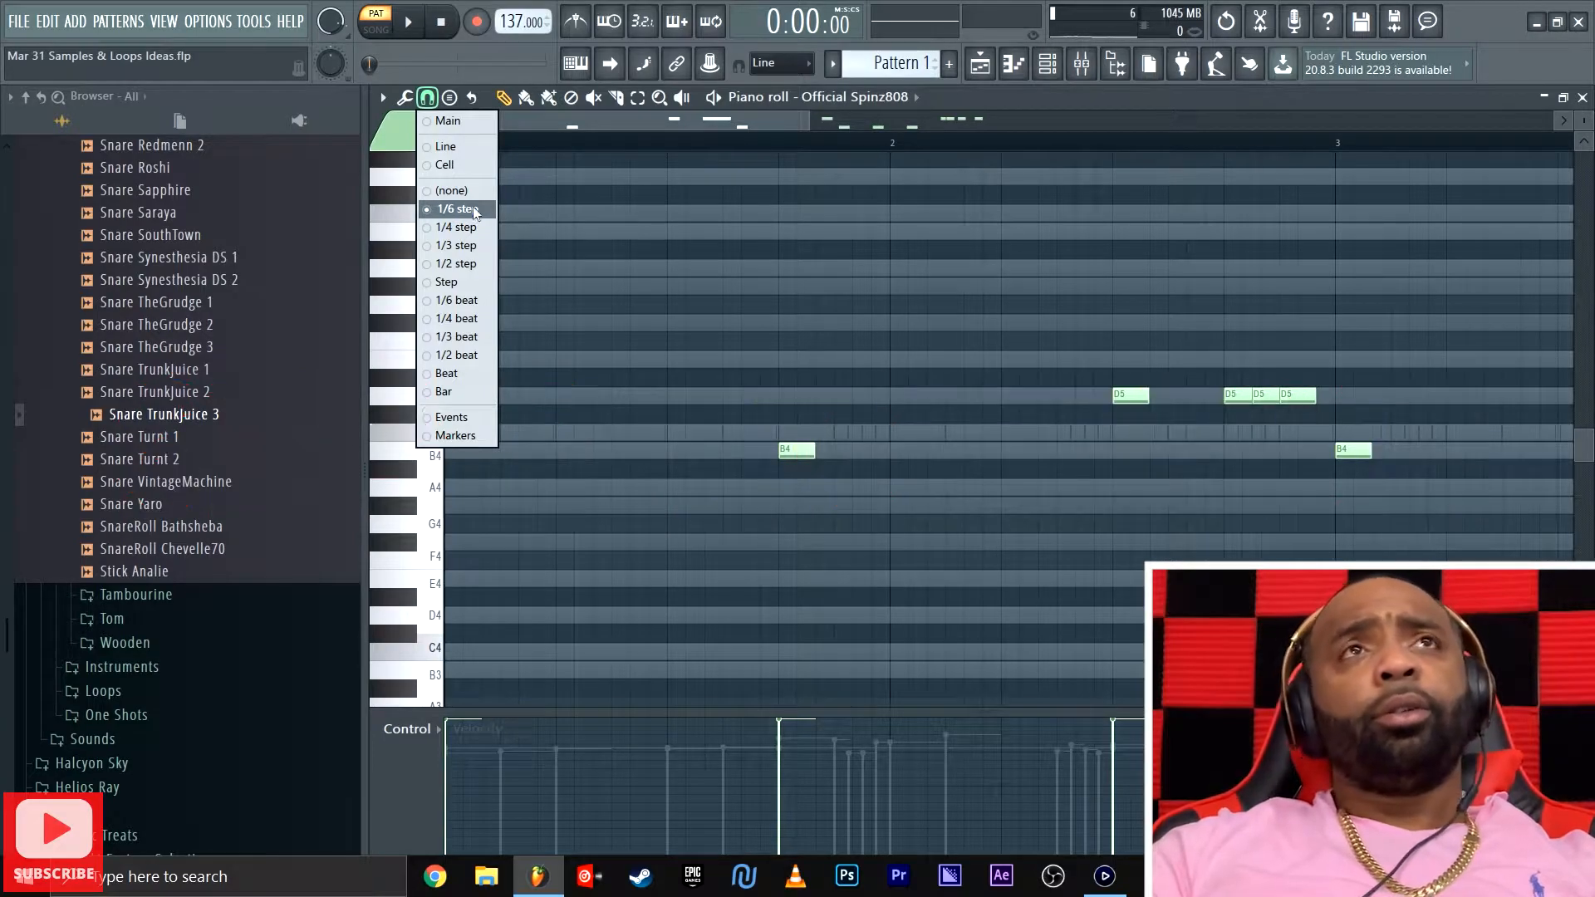
{"action": "left_click", "coordinate": [988, 98]}
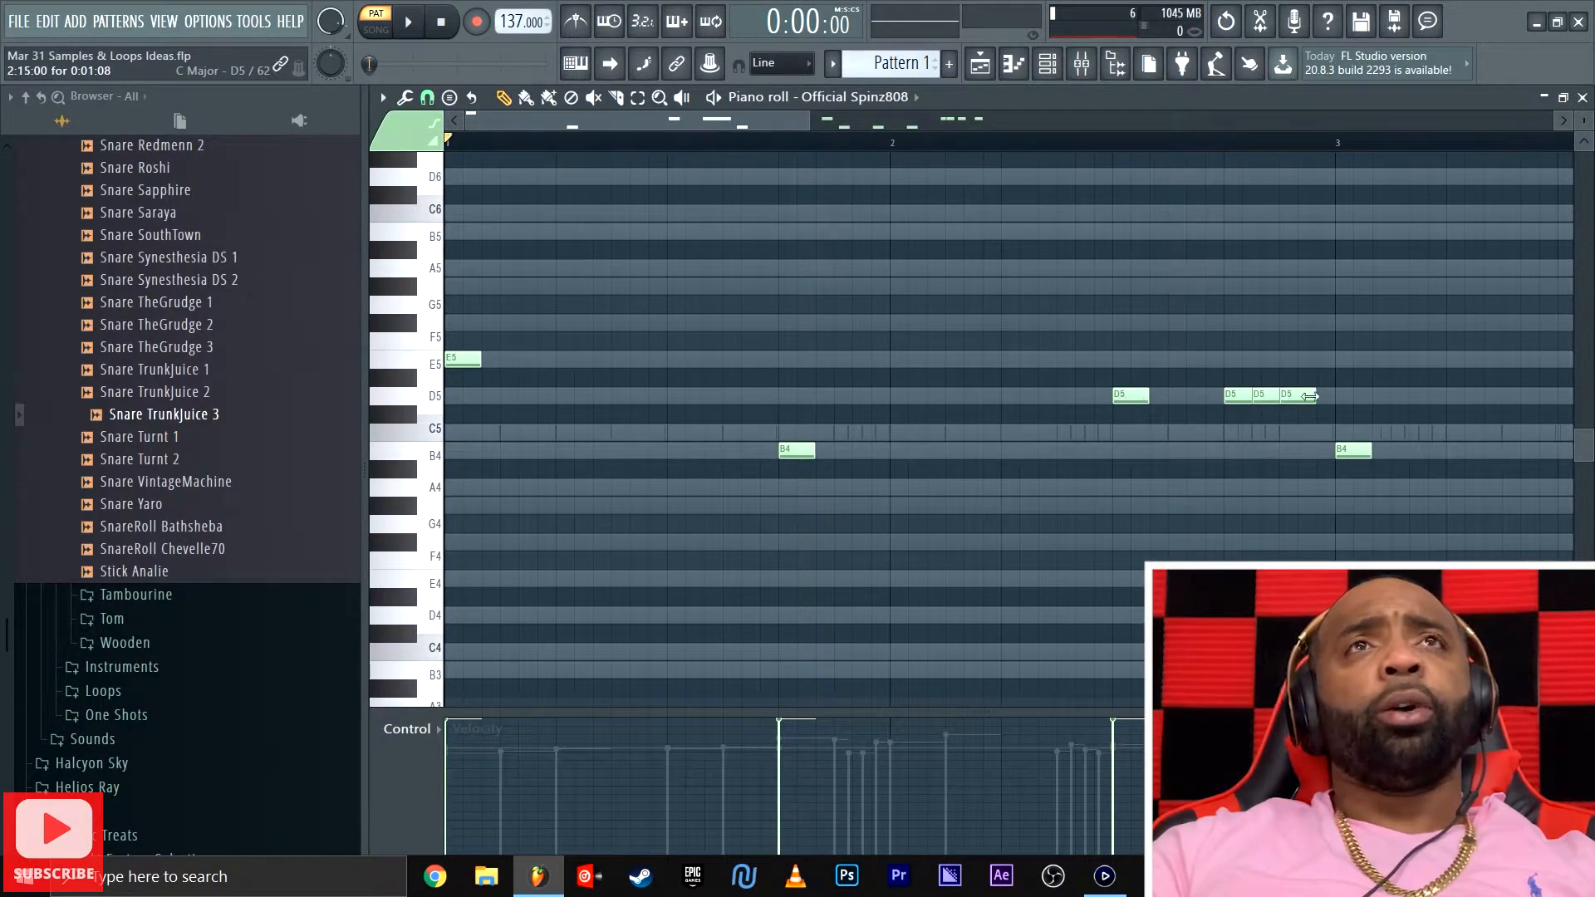
Open the TK Kick (16) channel's piano roll and examine the short C5 kick notes just before bar 3
{"action": "left_click", "coordinate": [1048, 64]}
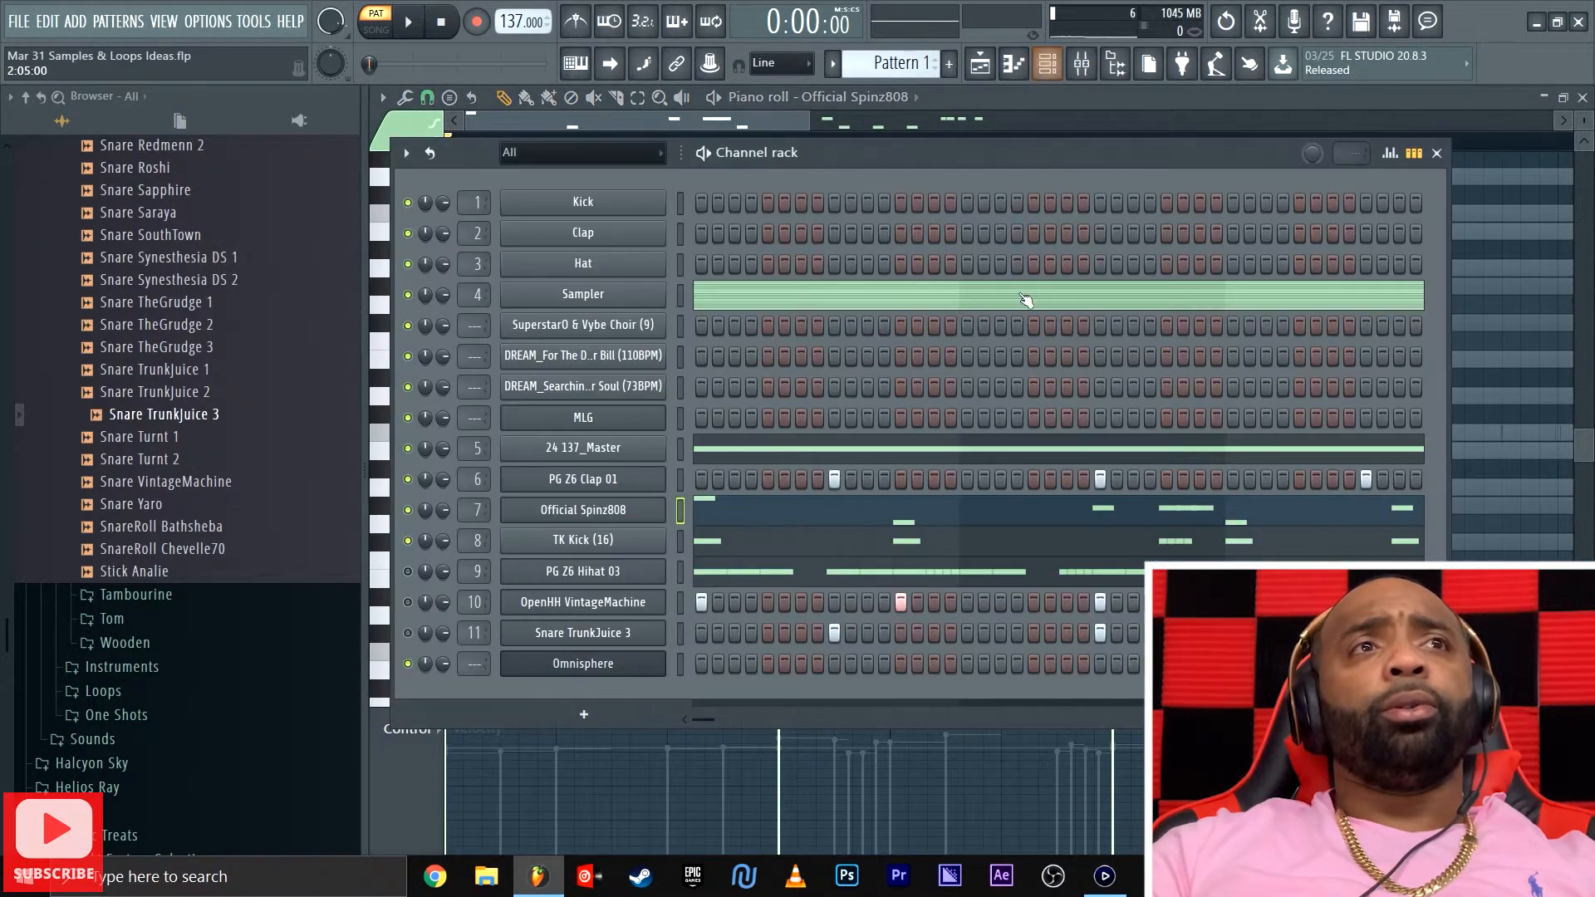
{"action": "left_click", "coordinate": [552, 550]}
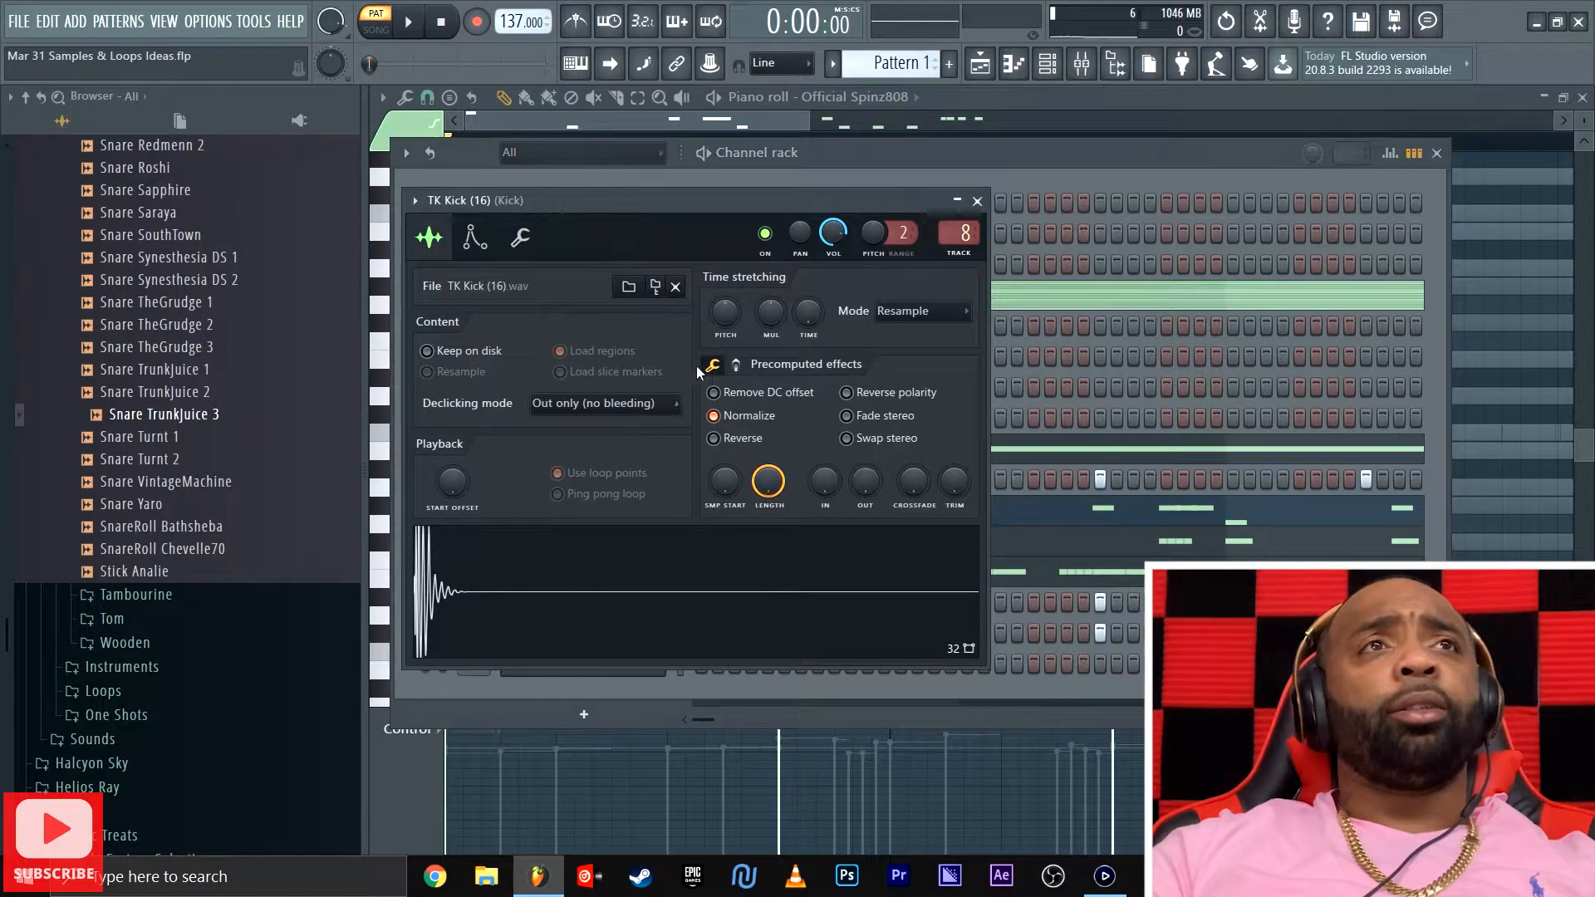
{"action": "left_click", "coordinate": [413, 202]}
{"action": "left_click", "coordinate": [449, 222]}
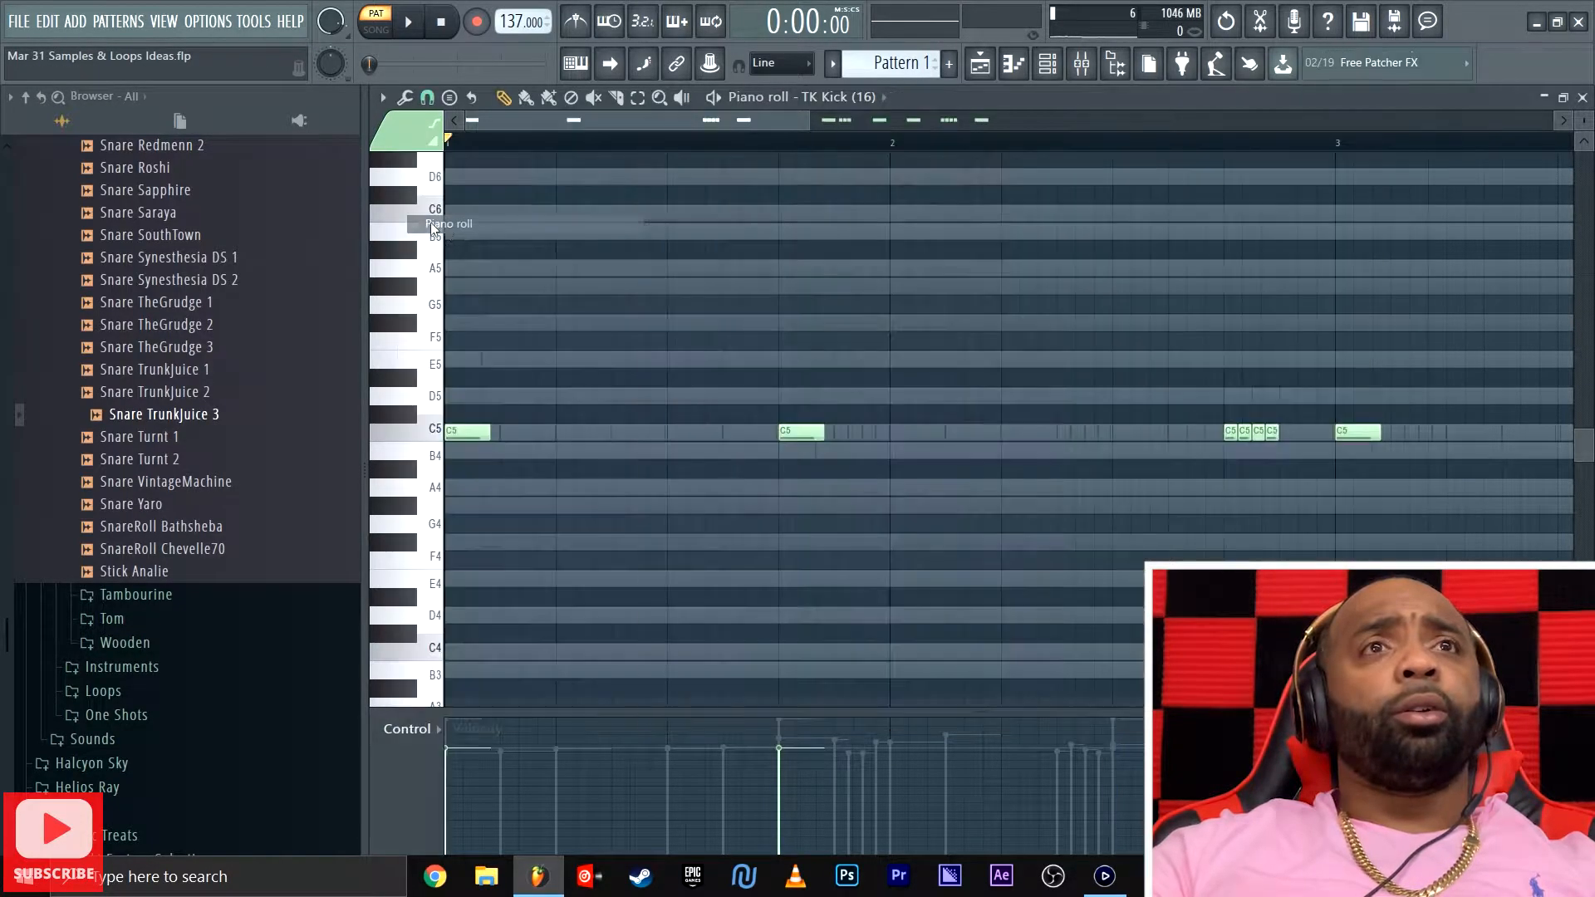
{"action": "scroll", "coordinate": [1346, 529], "scroll_direction": "up", "scroll_amount": 5}
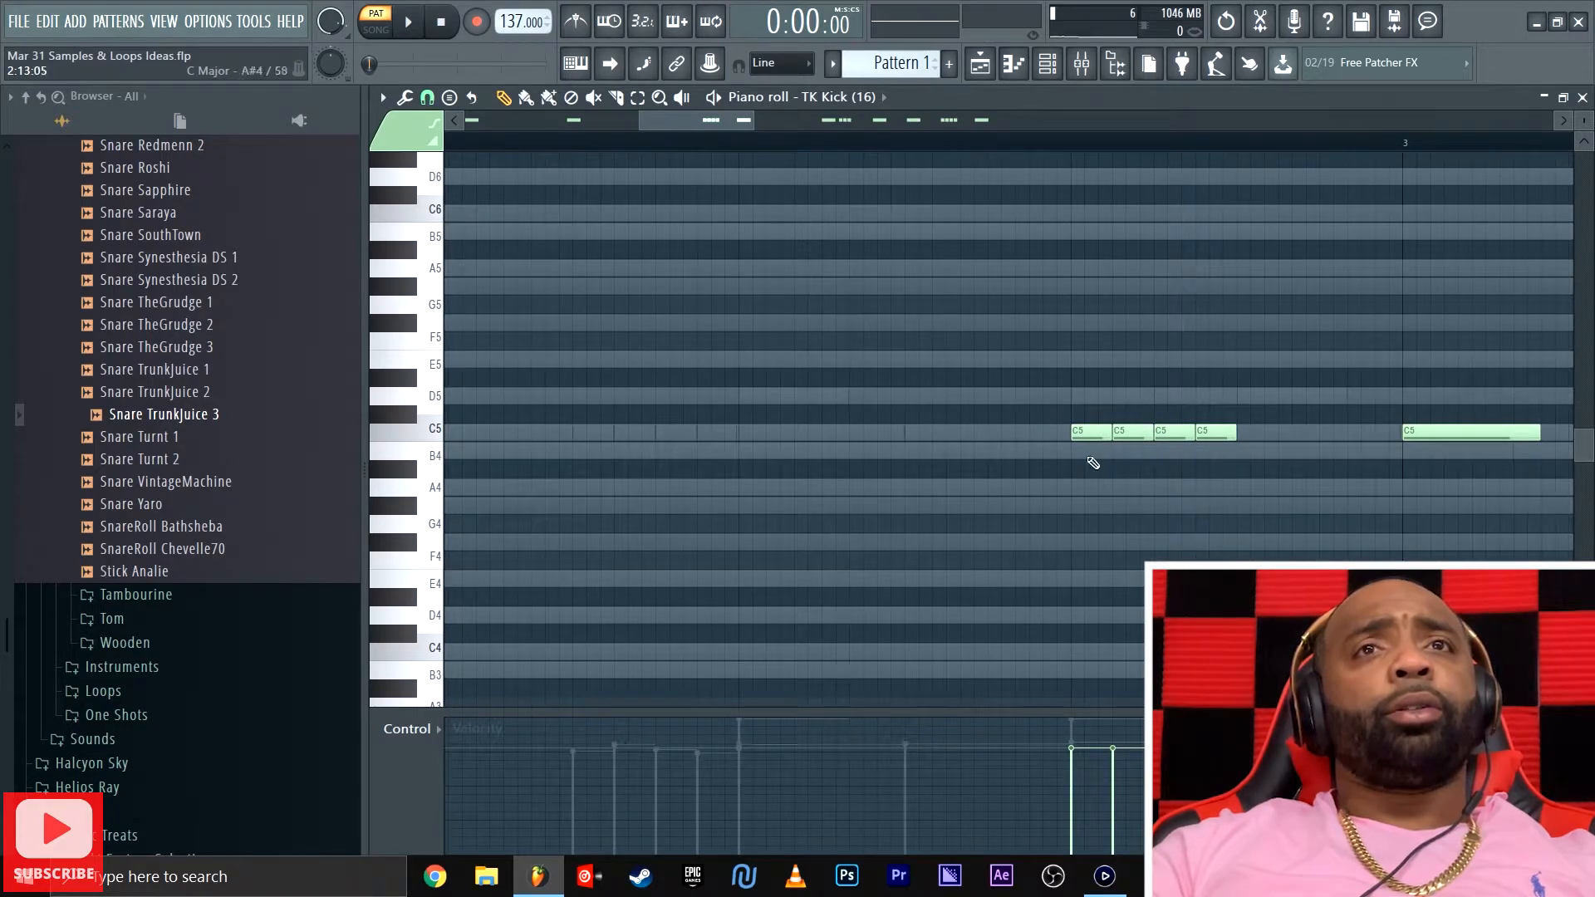
{"action": "scroll", "coordinate": [1172, 455], "scroll_direction": "down", "scroll_amount": 2}
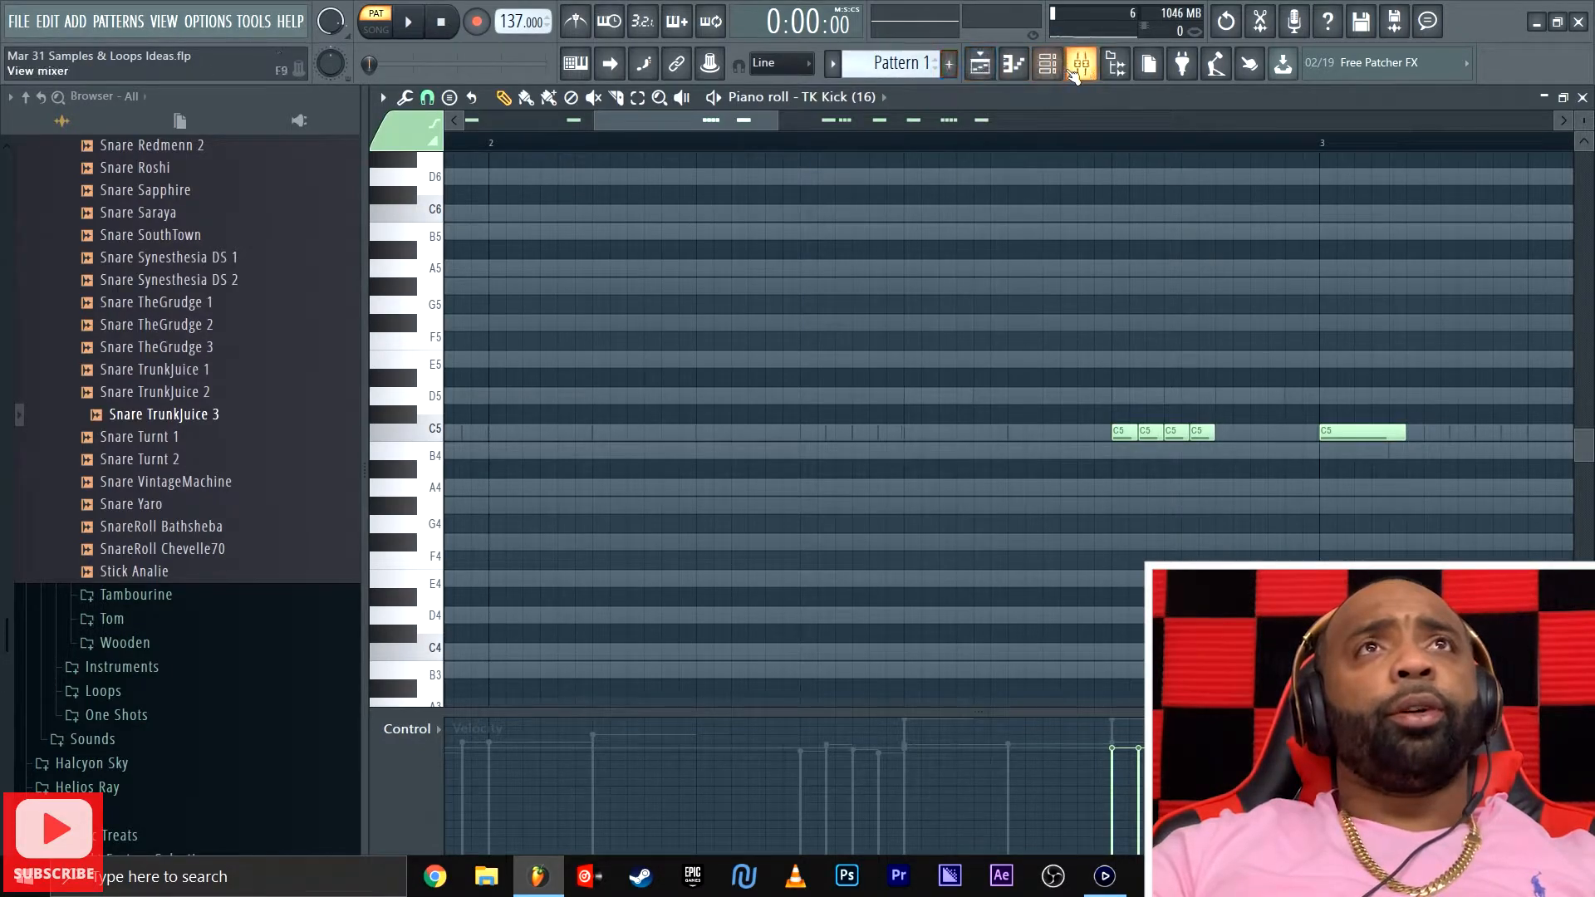
Return to the channel rack and play the pattern to hear the kick together with the clap, 808 and loop
{"action": "left_click", "coordinate": [1046, 75]}
{"action": "left_click", "coordinate": [834, 479]}
{"action": "key", "text": "space"}
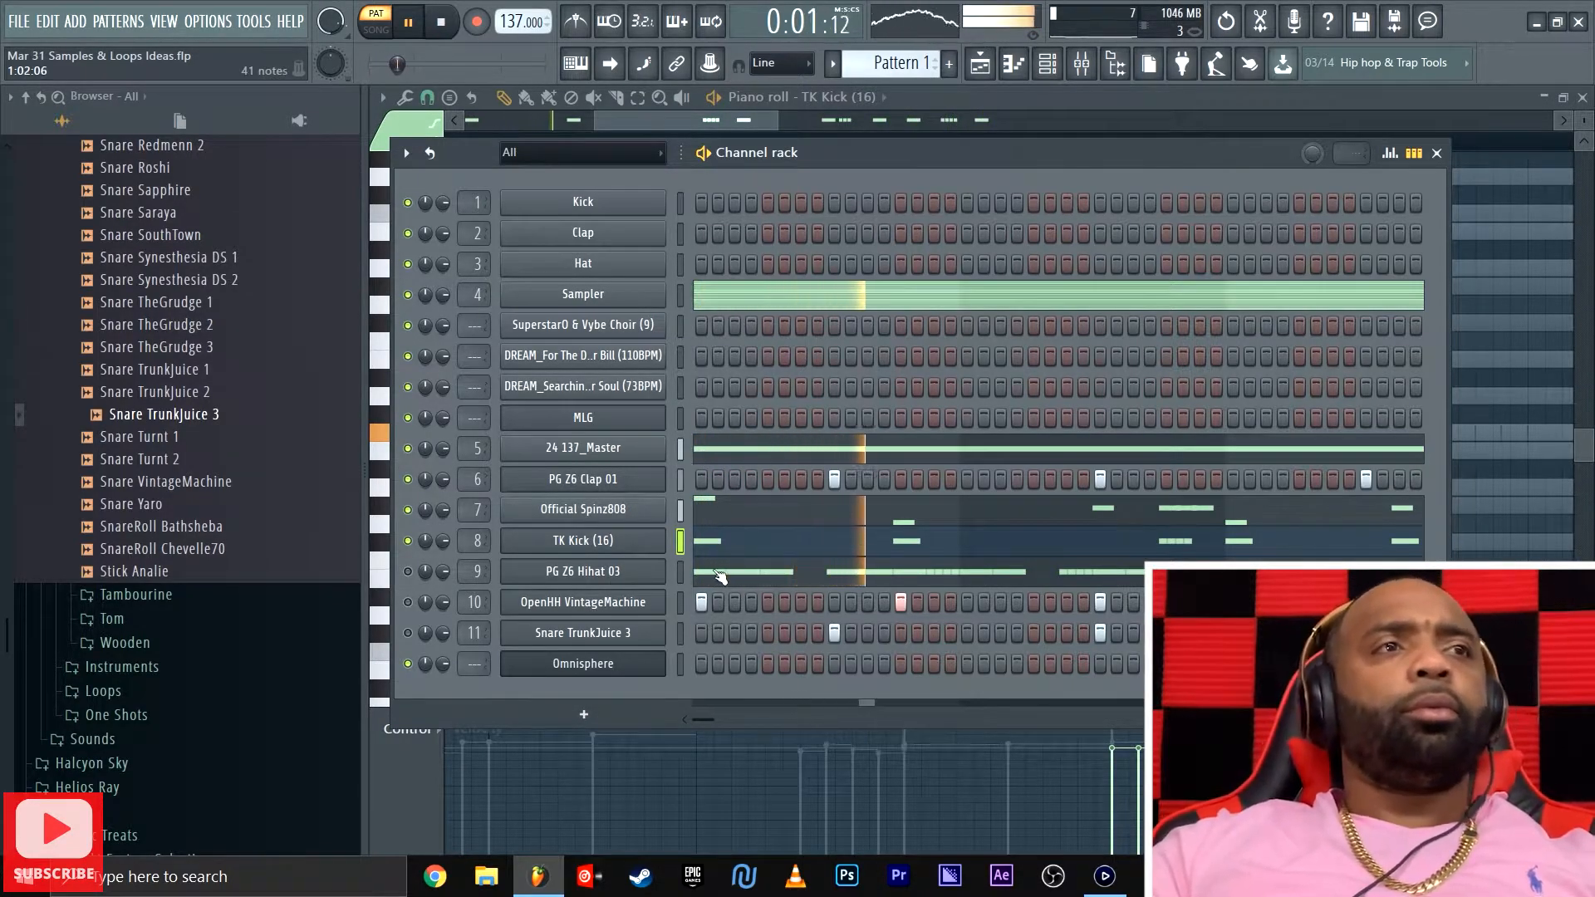
{"action": "key", "text": "space"}
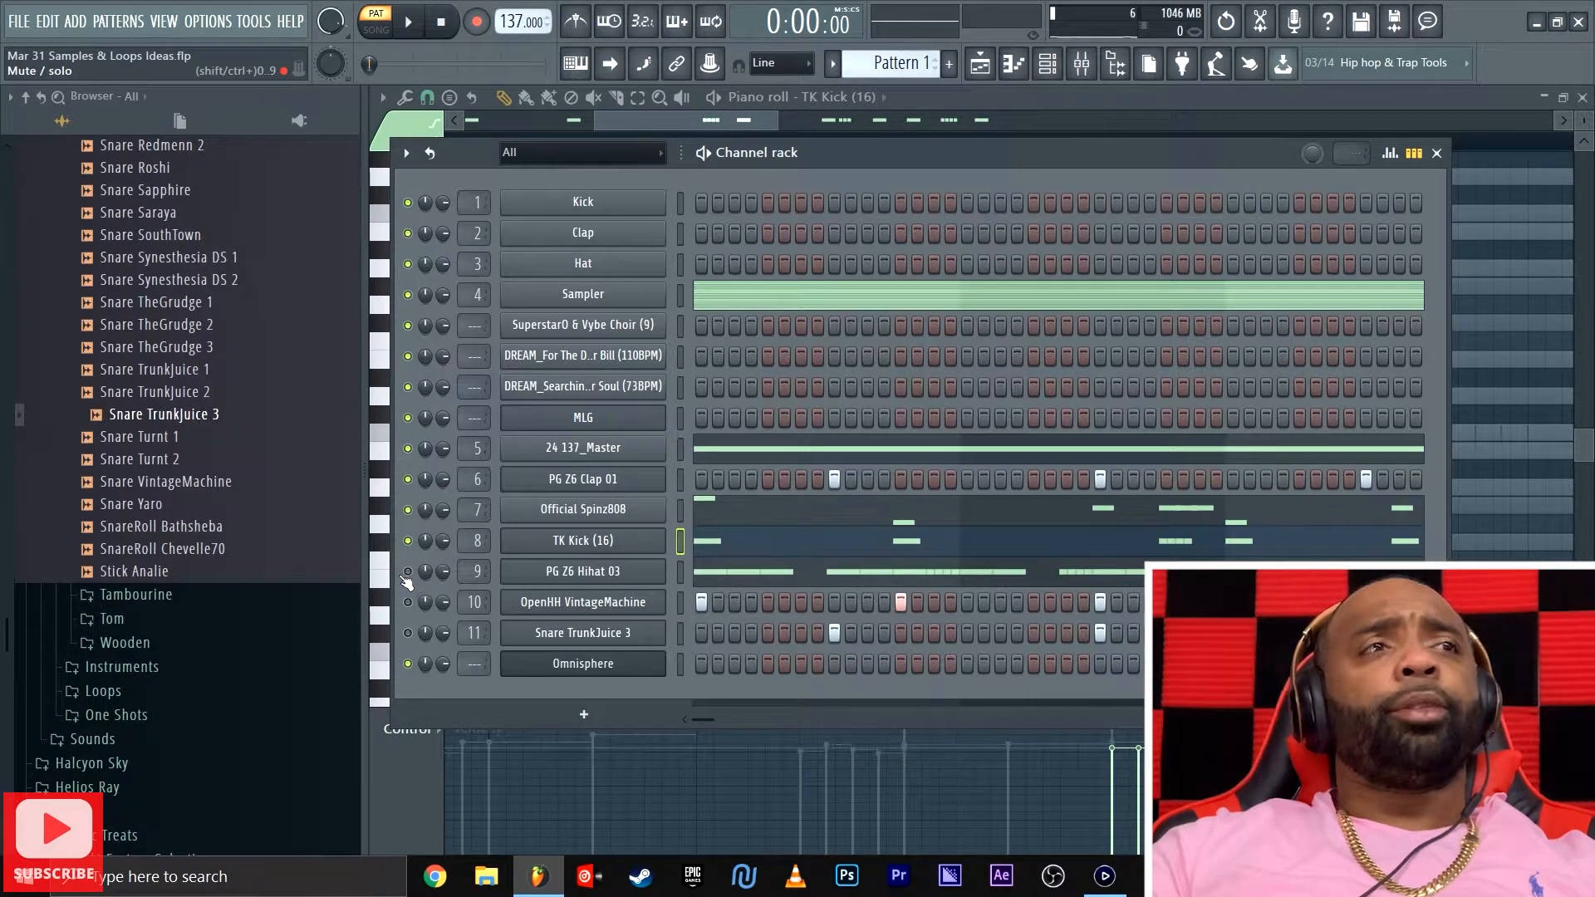
Unmute the PG Z6 Hihat 03 channel and audition the pattern with the hi-hat added
{"action": "key", "text": "space"}
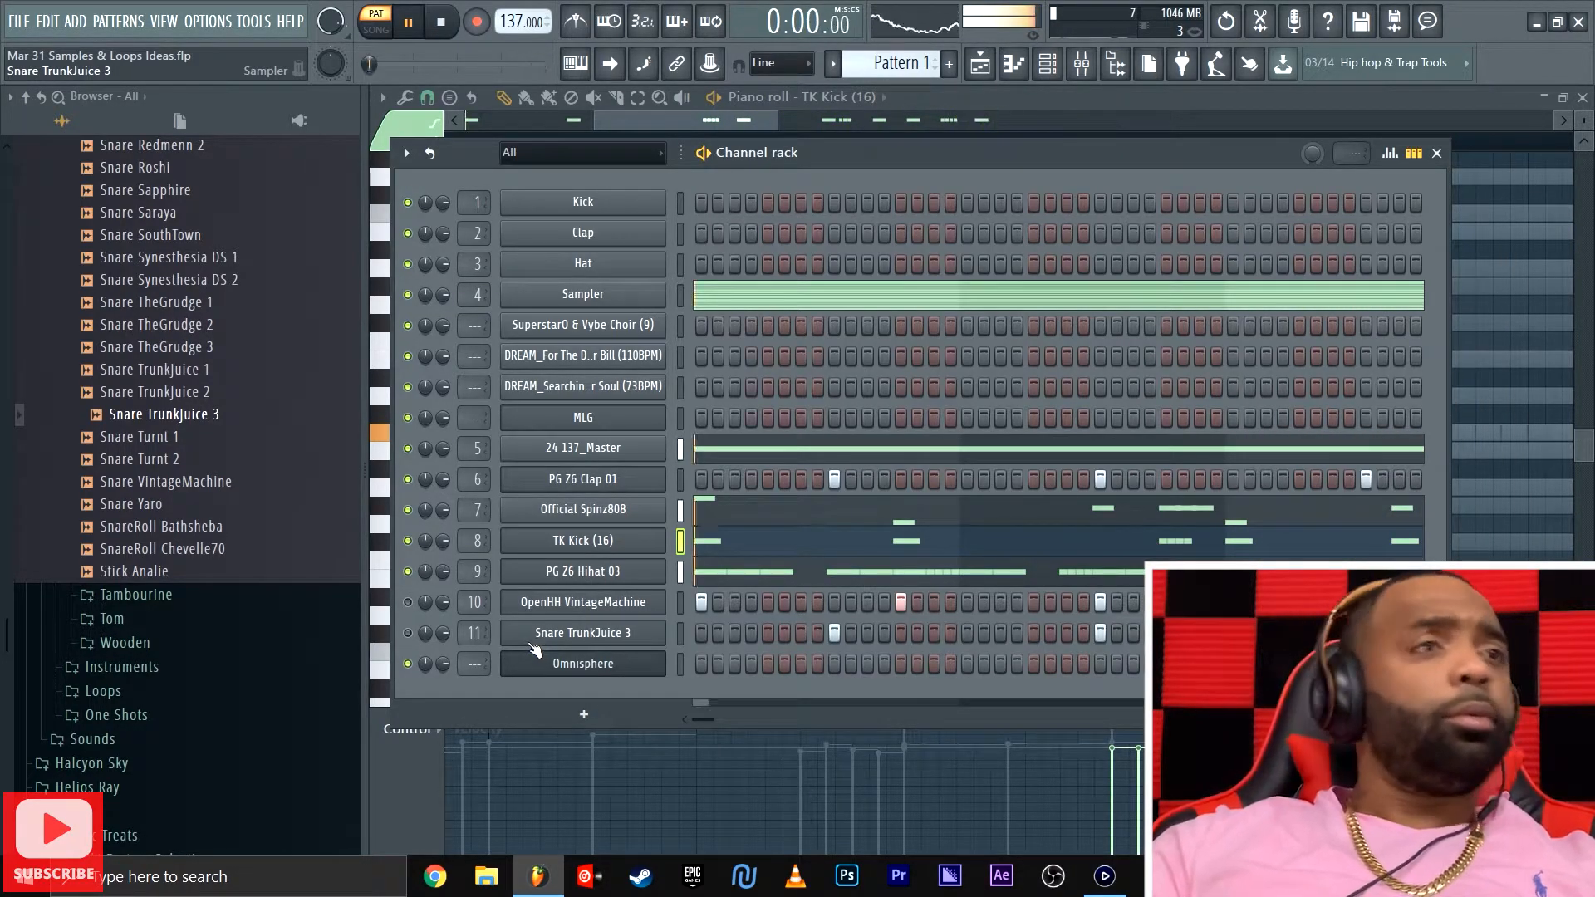
{"action": "key", "text": "space"}
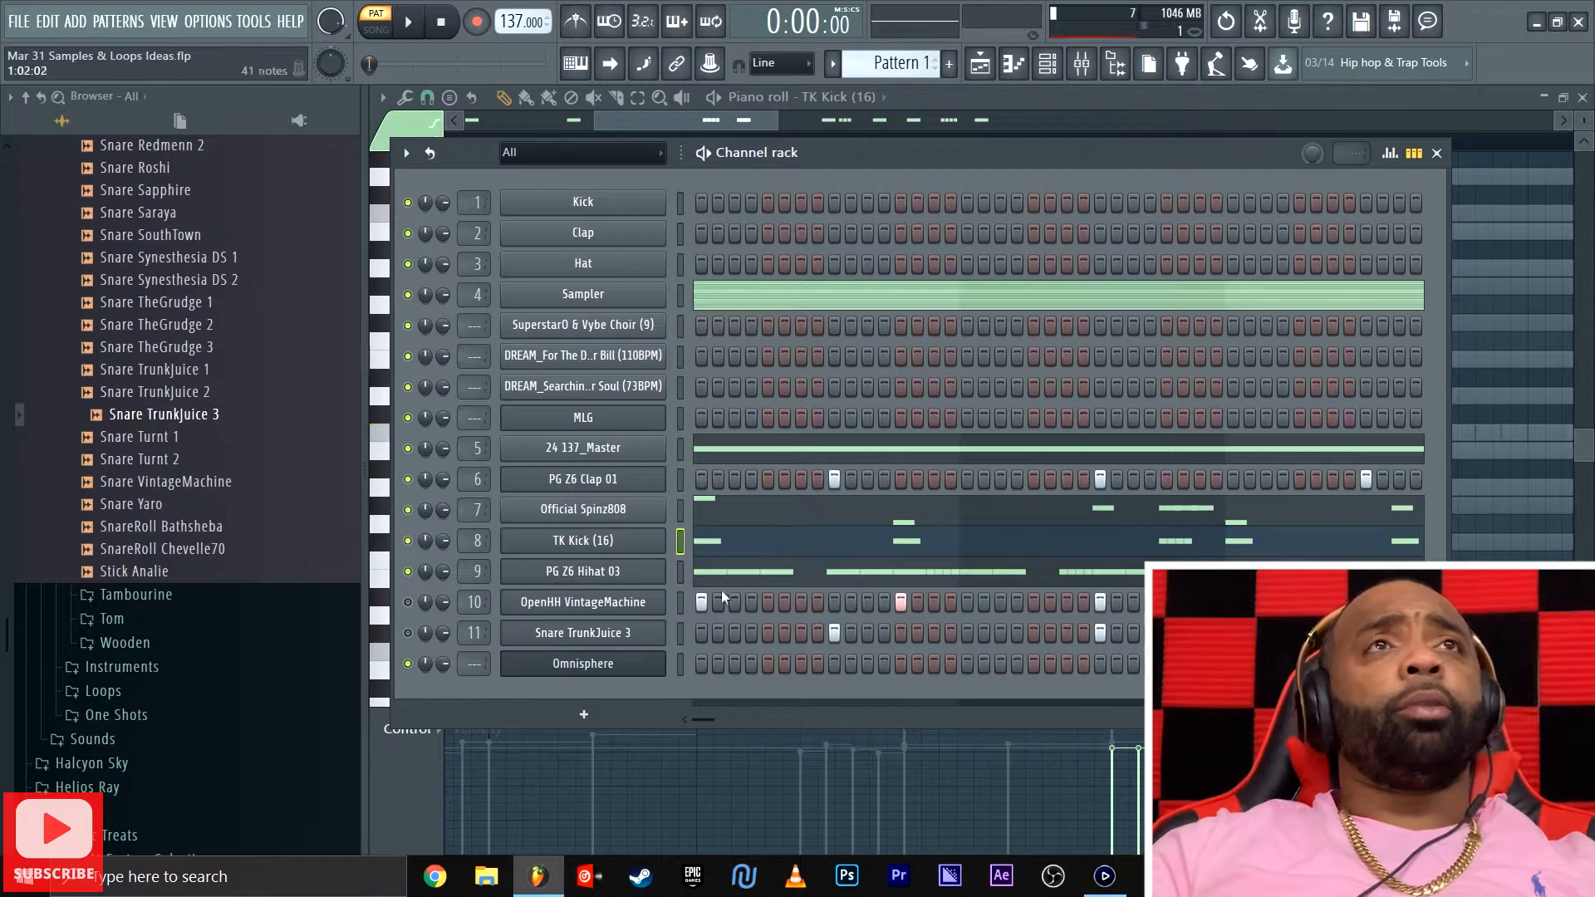
Return to the channel rack and open the PG Z6 Hihat 03 channel's piano roll
{"action": "left_click", "coordinate": [1048, 71]}
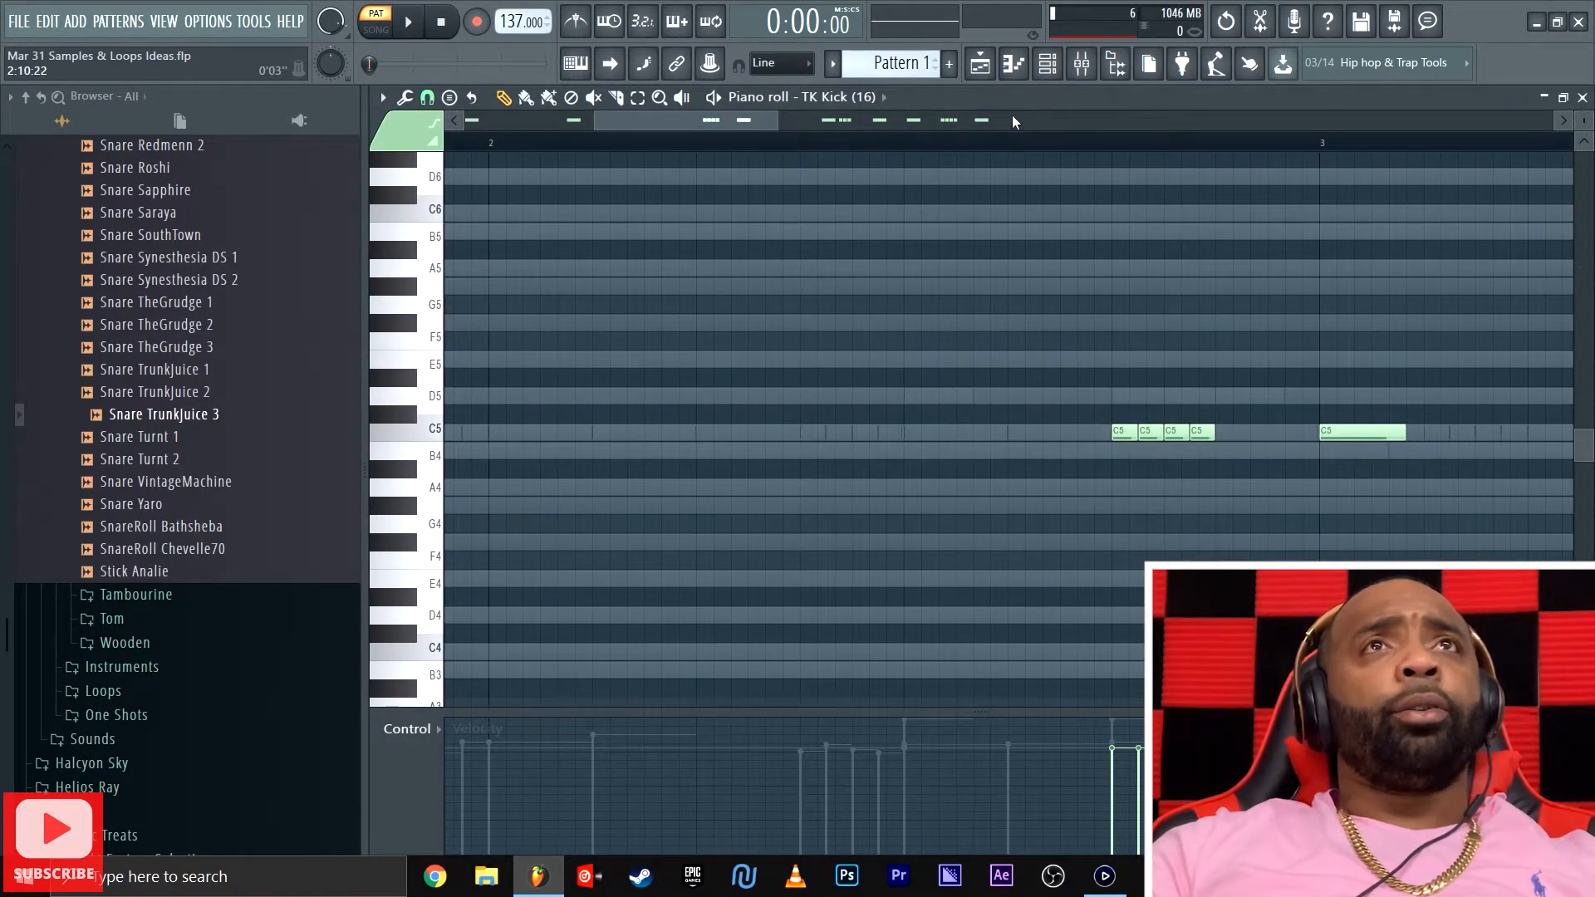
{"action": "left_click", "coordinate": [1057, 73]}
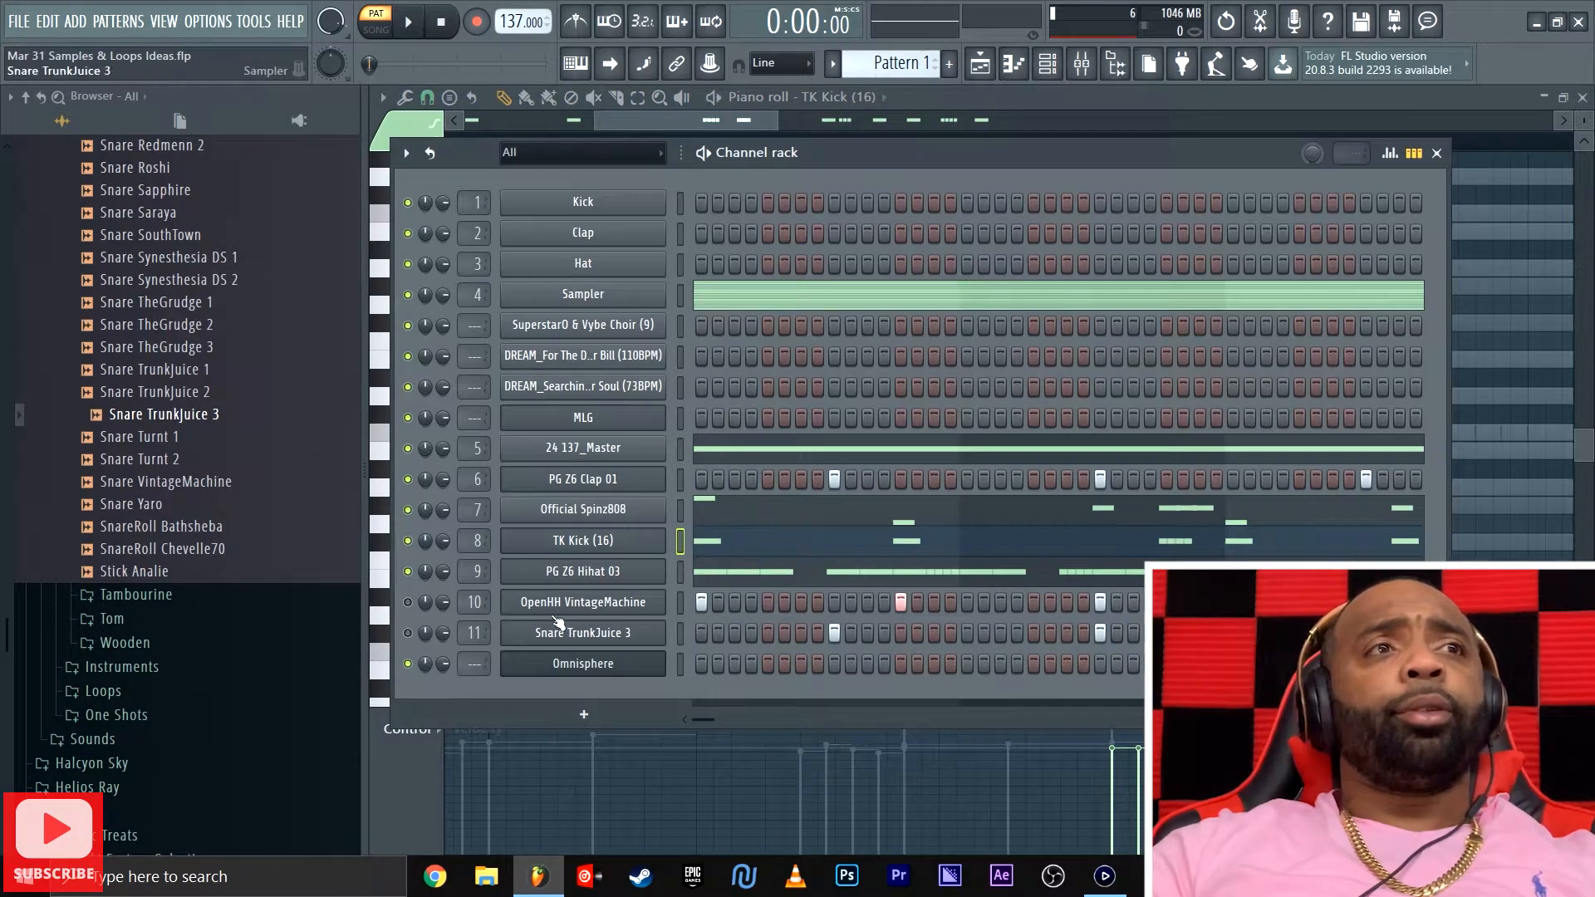
{"action": "right_click", "coordinate": [620, 573]}
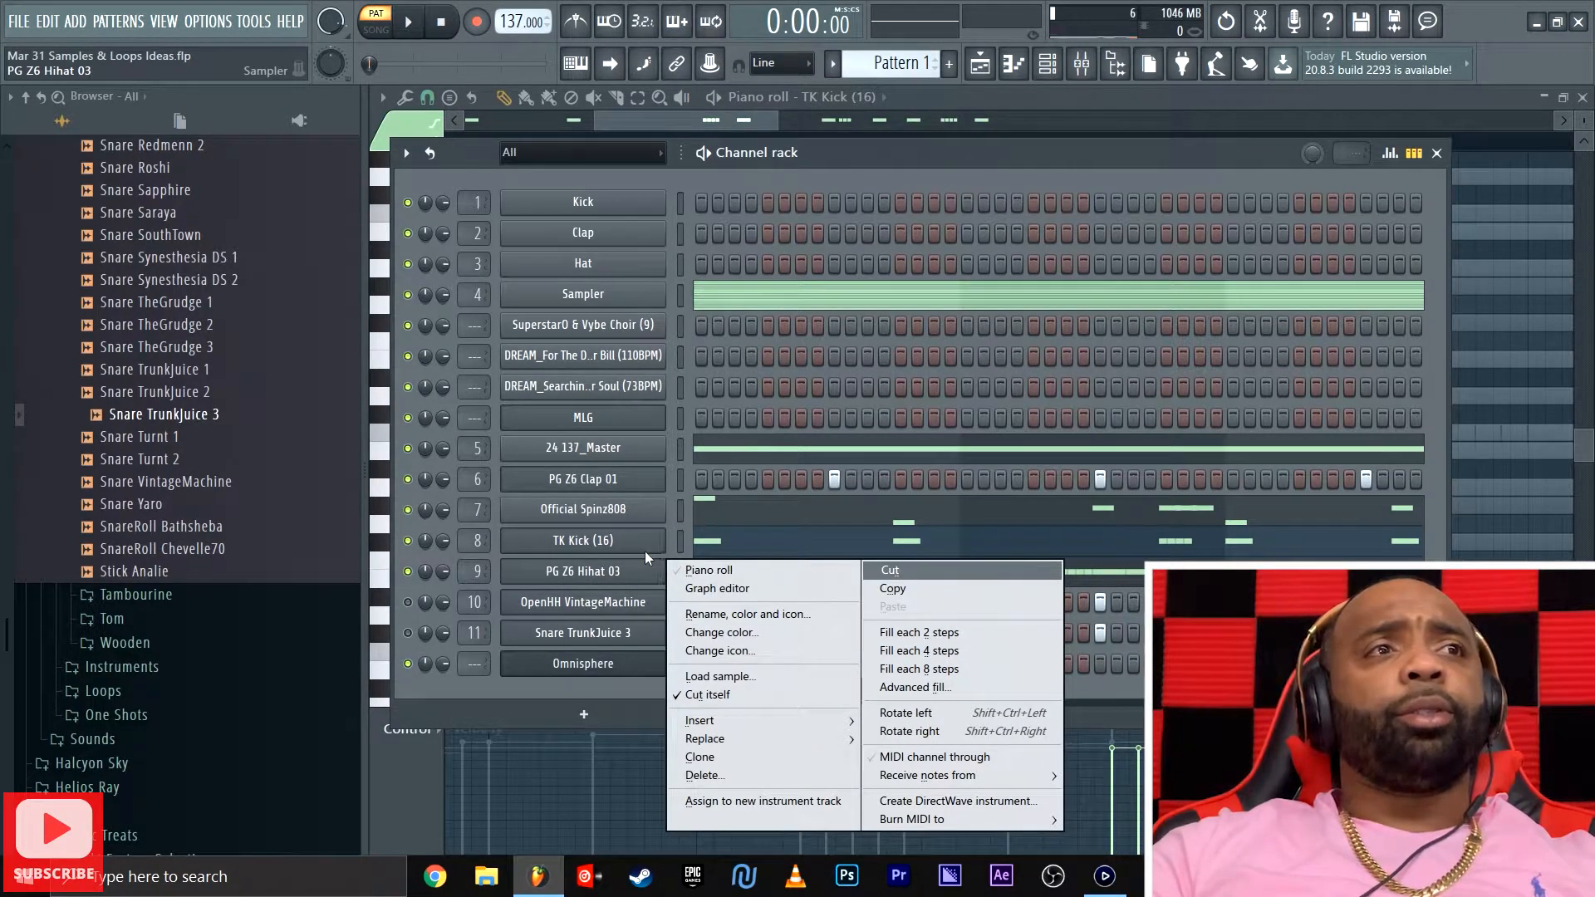
{"action": "left_click", "coordinate": [610, 574]}
{"action": "left_click", "coordinate": [610, 573]}
{"action": "left_click", "coordinate": [732, 322]}
{"action": "left_click", "coordinate": [745, 344]}
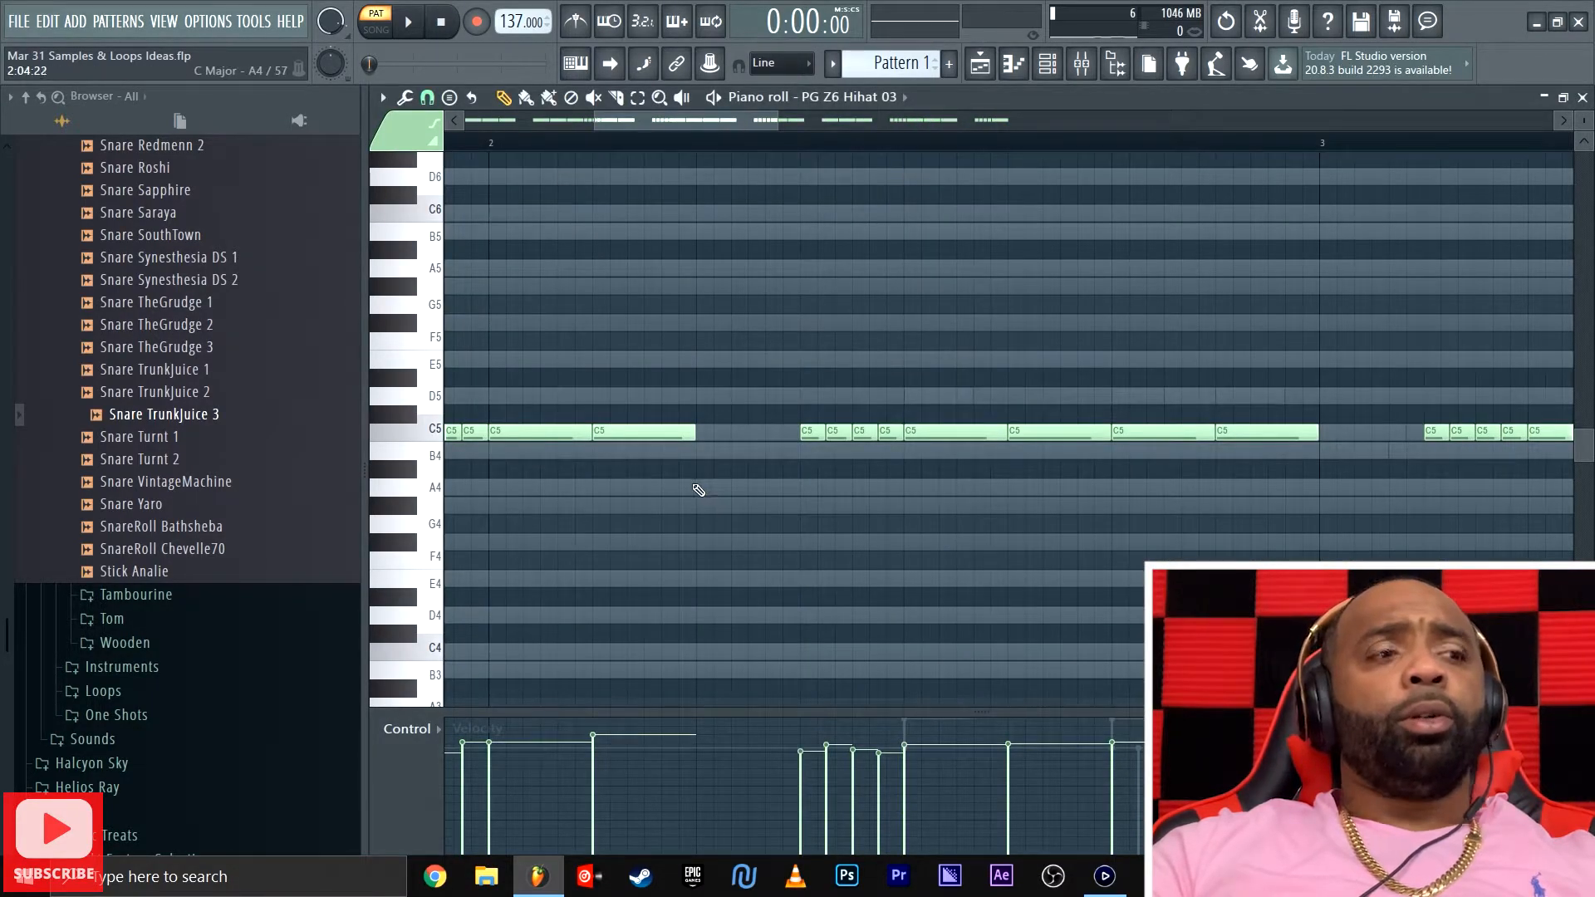
Try shortening all the C5 hi-hat notes together, and stretch them back until they touch again
{"action": "key", "text": "ctrl+a"}
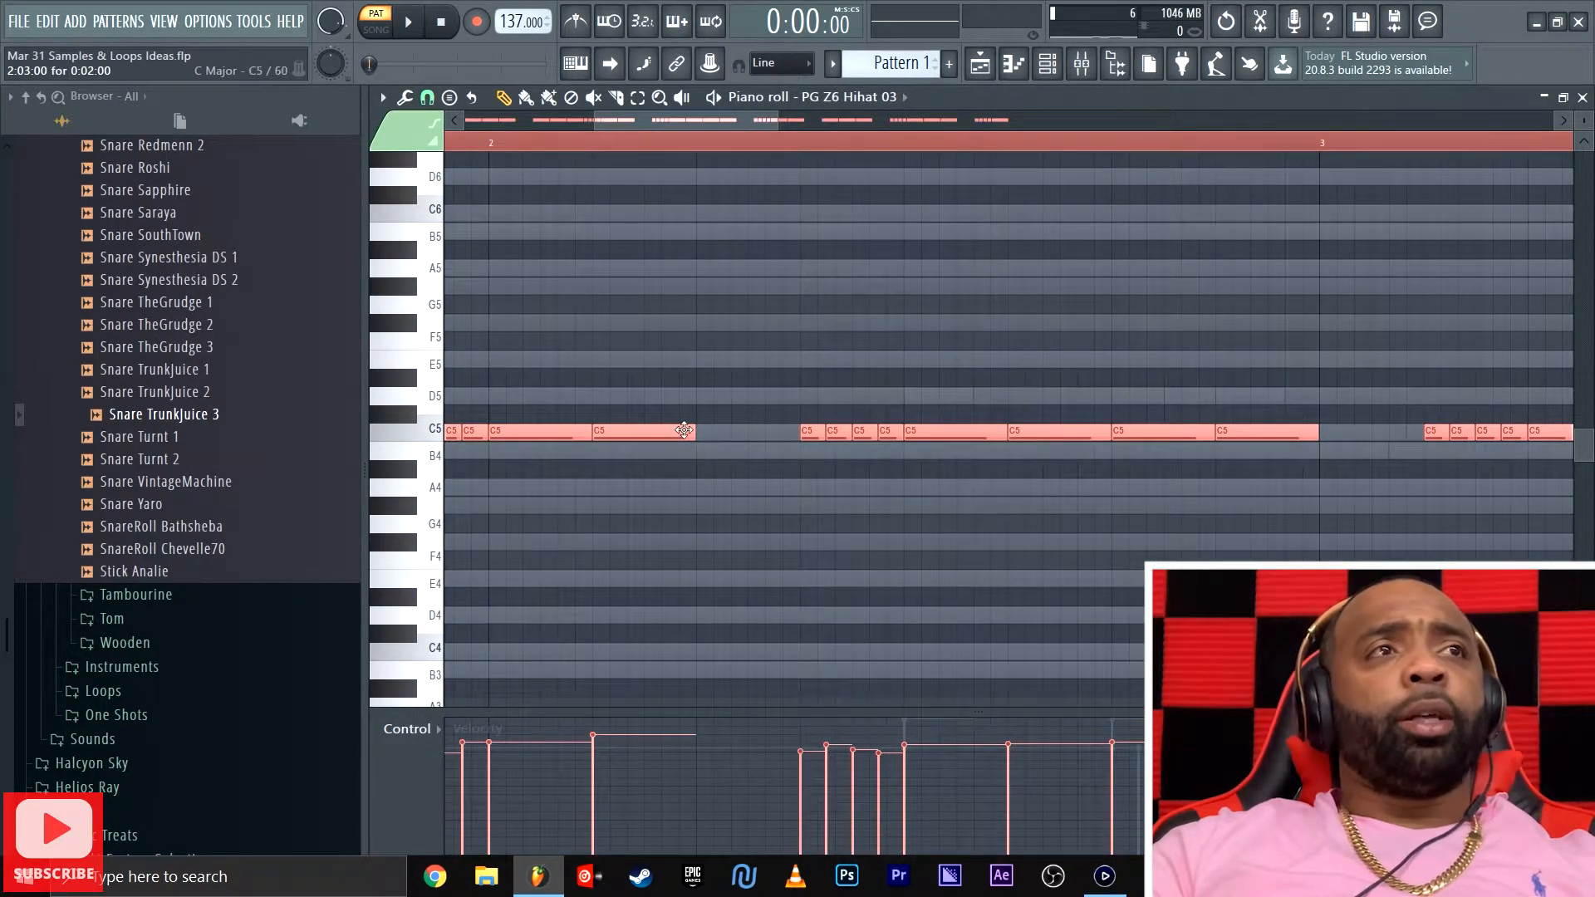
{"action": "left_click_drag", "start_coordinate": [697, 436], "coordinate": [663, 439]}
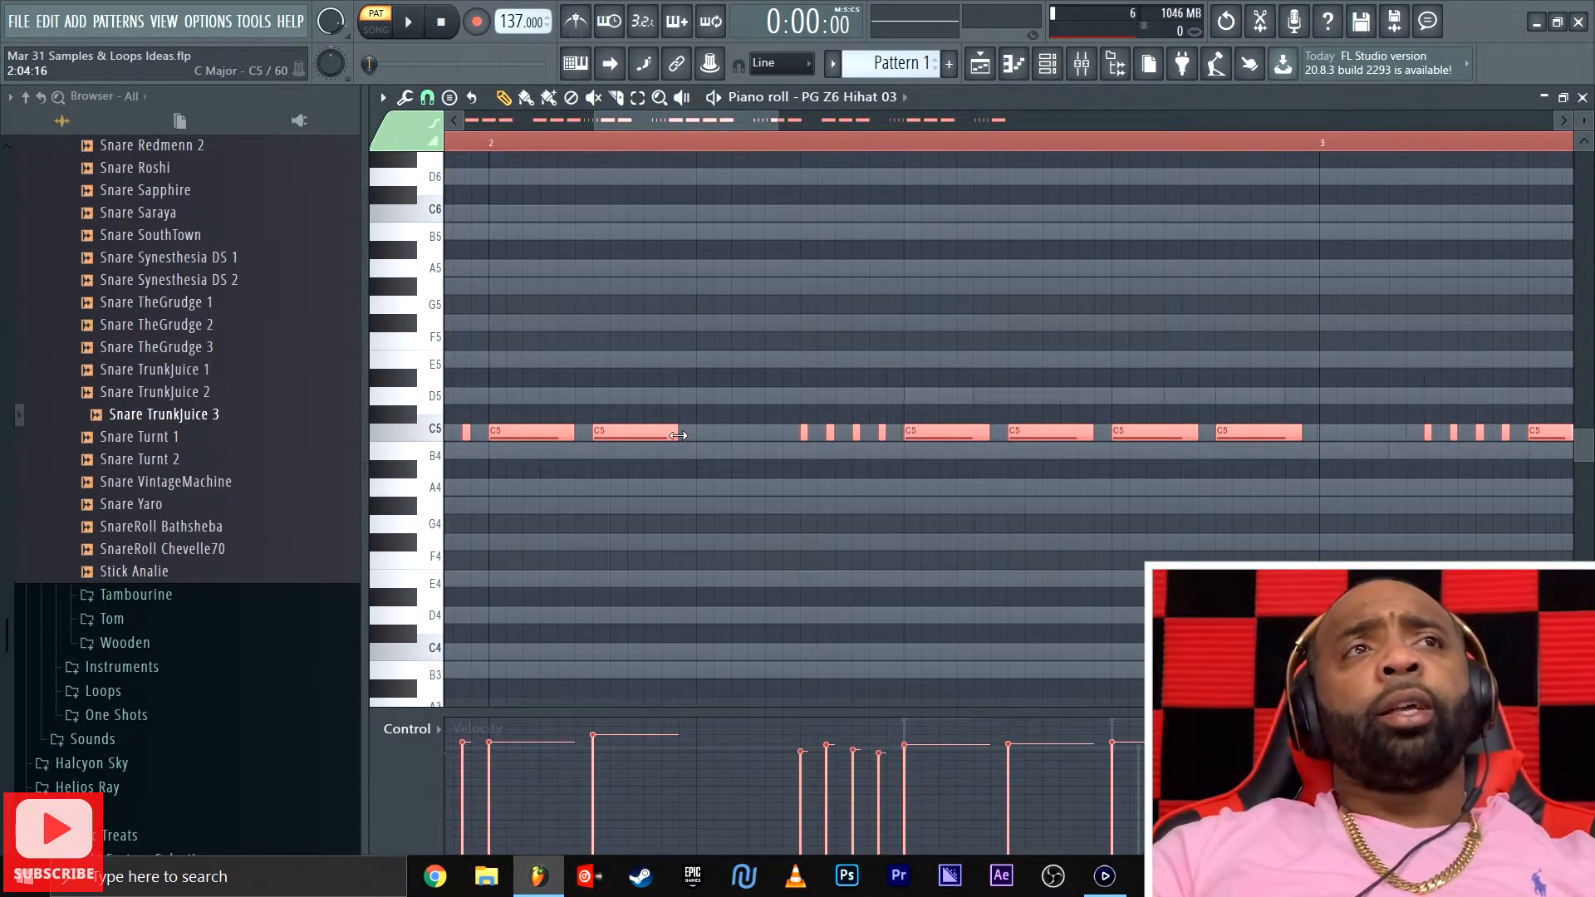
{"action": "left_click_drag", "start_coordinate": [678, 434], "coordinate": [694, 433]}
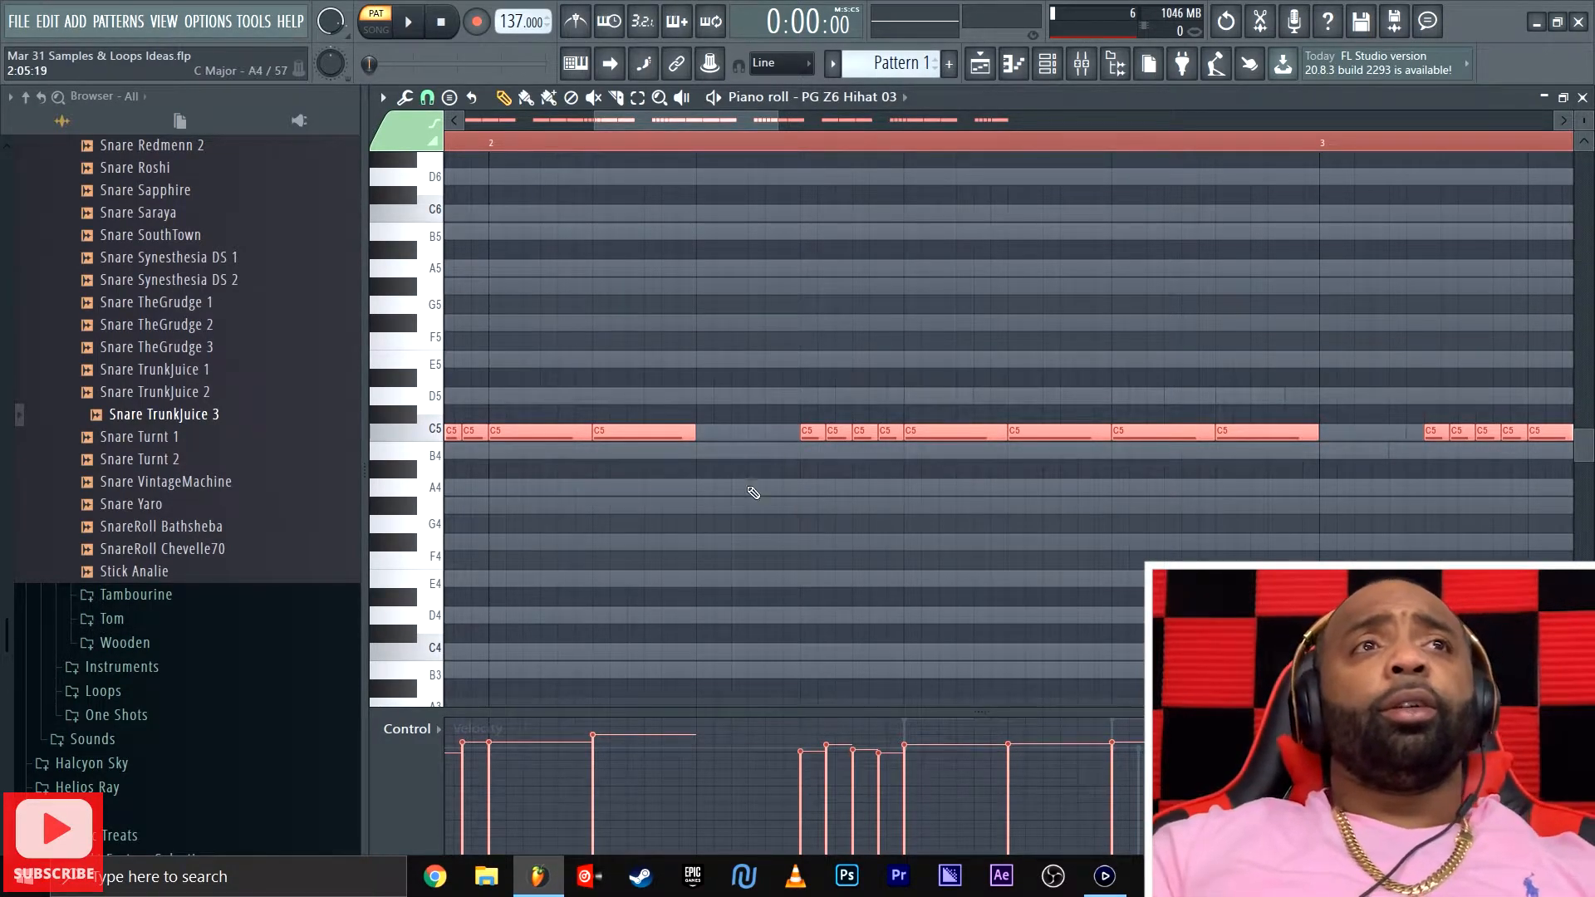
{"action": "left_click", "coordinate": [786, 509]}
Play the pattern from the hi-hat piano roll and follow the short rolls around bar 2
{"action": "scroll", "coordinate": [827, 524], "scroll_direction": "down", "scroll_amount": 3}
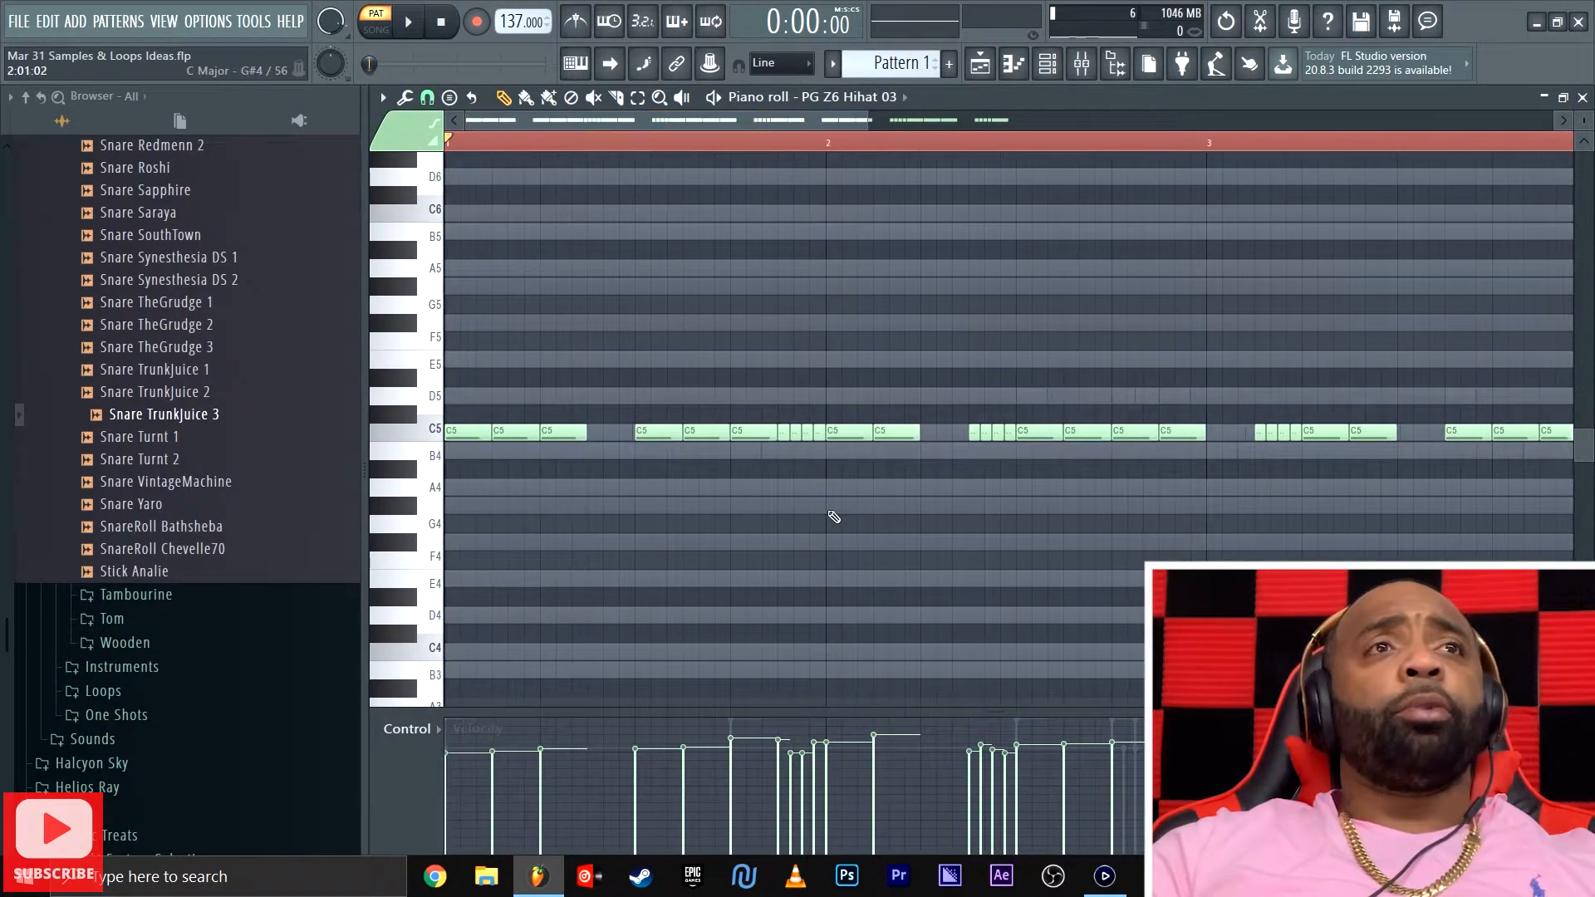
{"action": "scroll", "coordinate": [829, 516], "scroll_direction": "up", "scroll_amount": 3}
{"action": "key", "text": "space"}
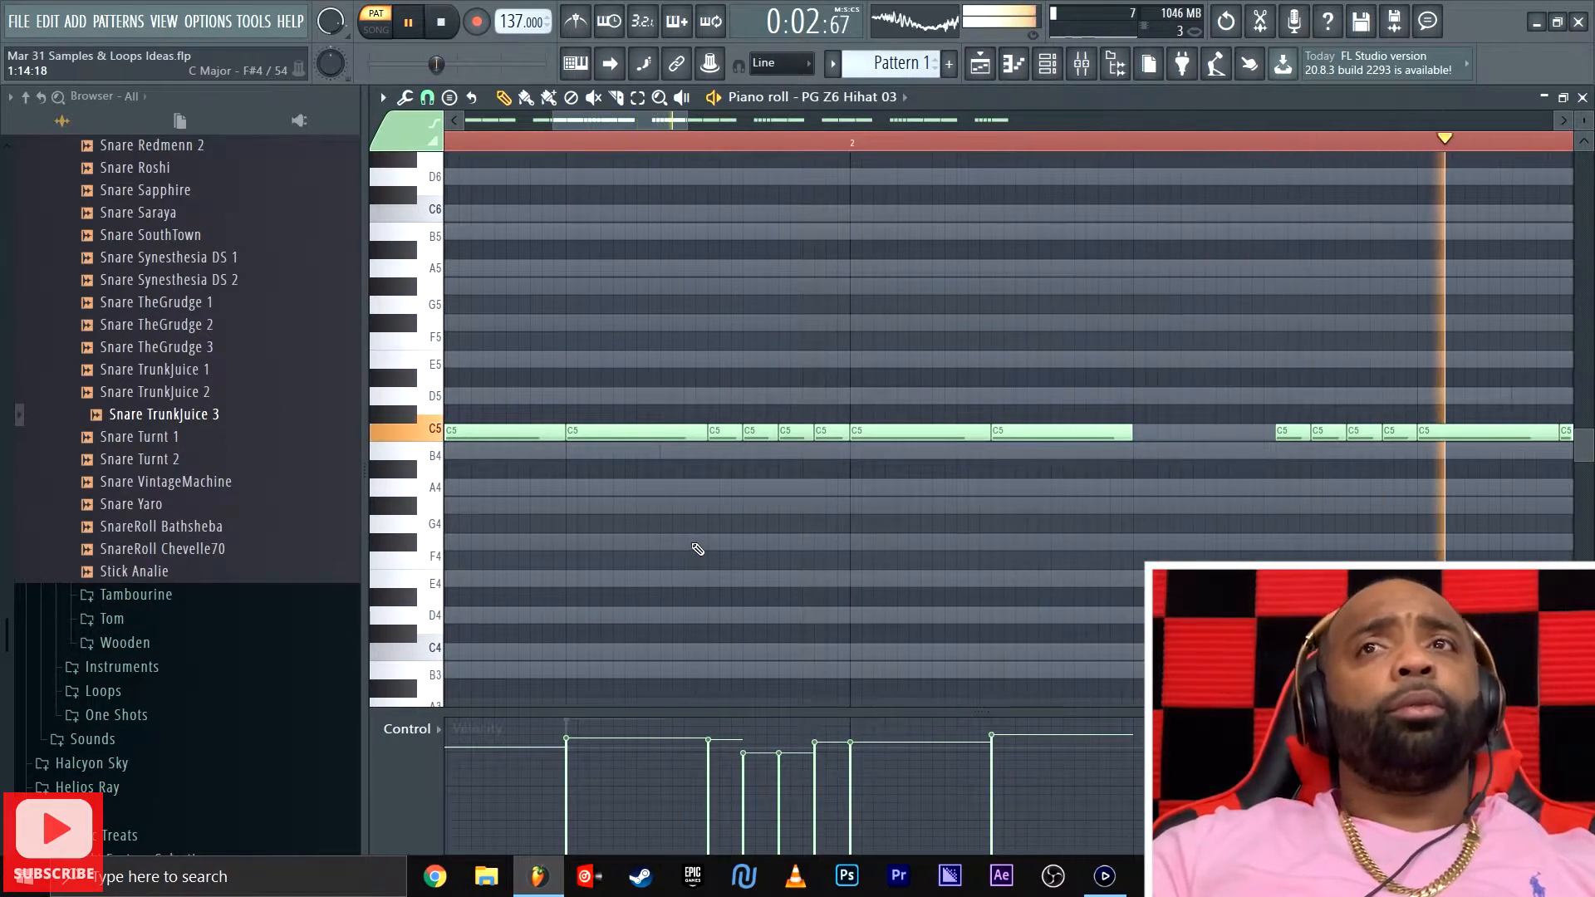
{"action": "key", "text": "space"}
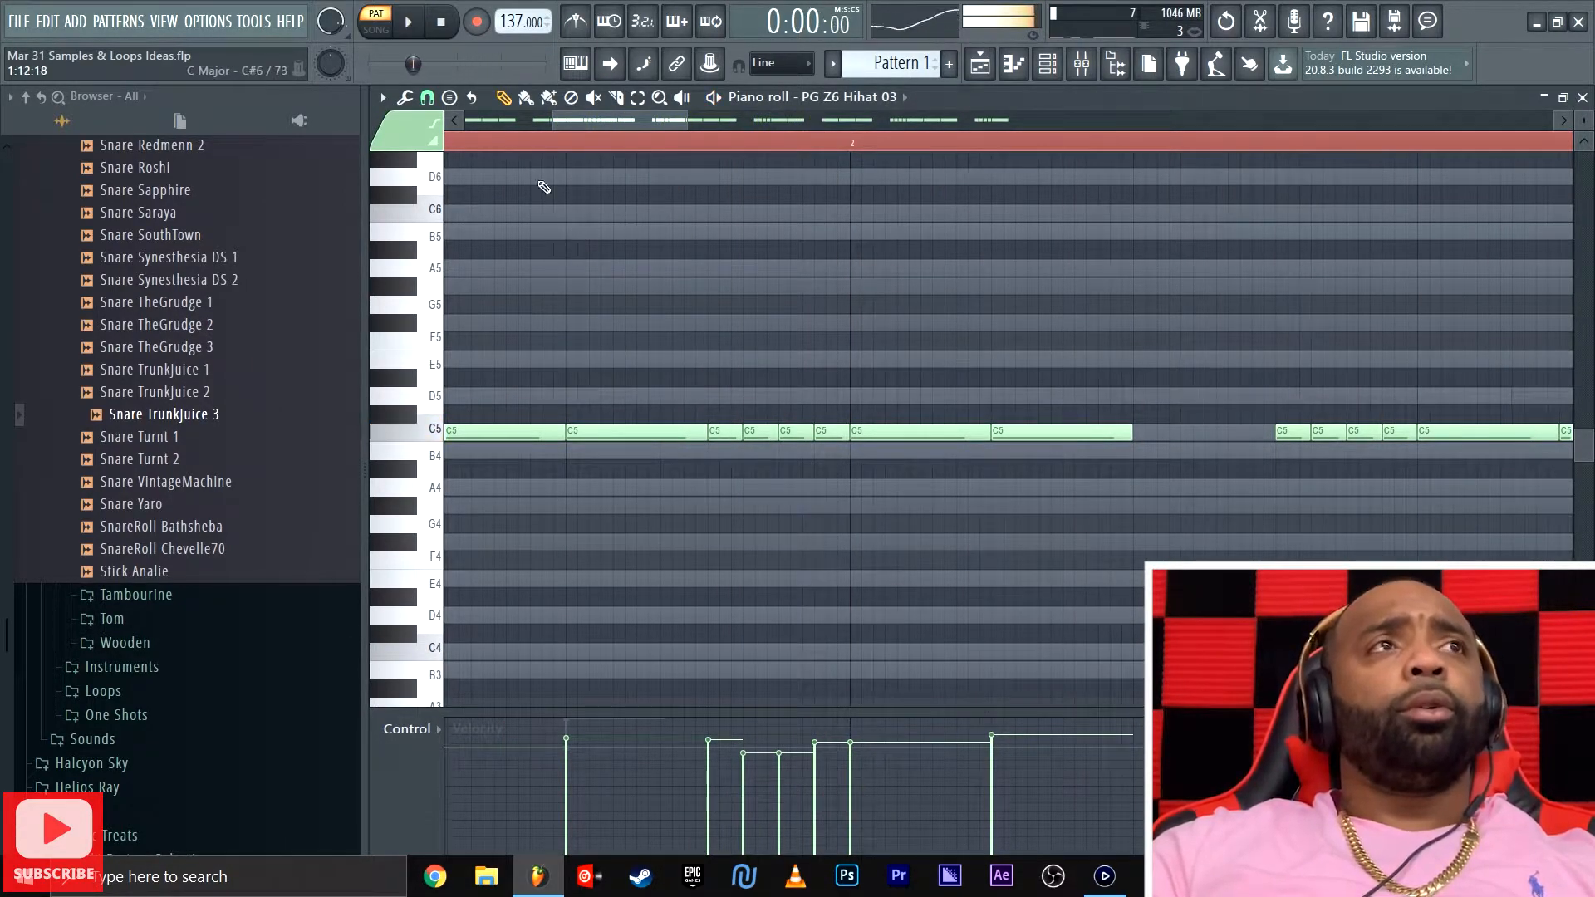
Try splitting the C5 hi-hat note halfway through bar 1 into shorter repeats with the arpeggiator, and discard the preview
{"action": "scroll", "coordinate": [723, 309], "scroll_direction": "down", "scroll_amount": 2}
{"action": "scroll", "coordinate": [727, 305], "scroll_direction": "down", "scroll_amount": 2}
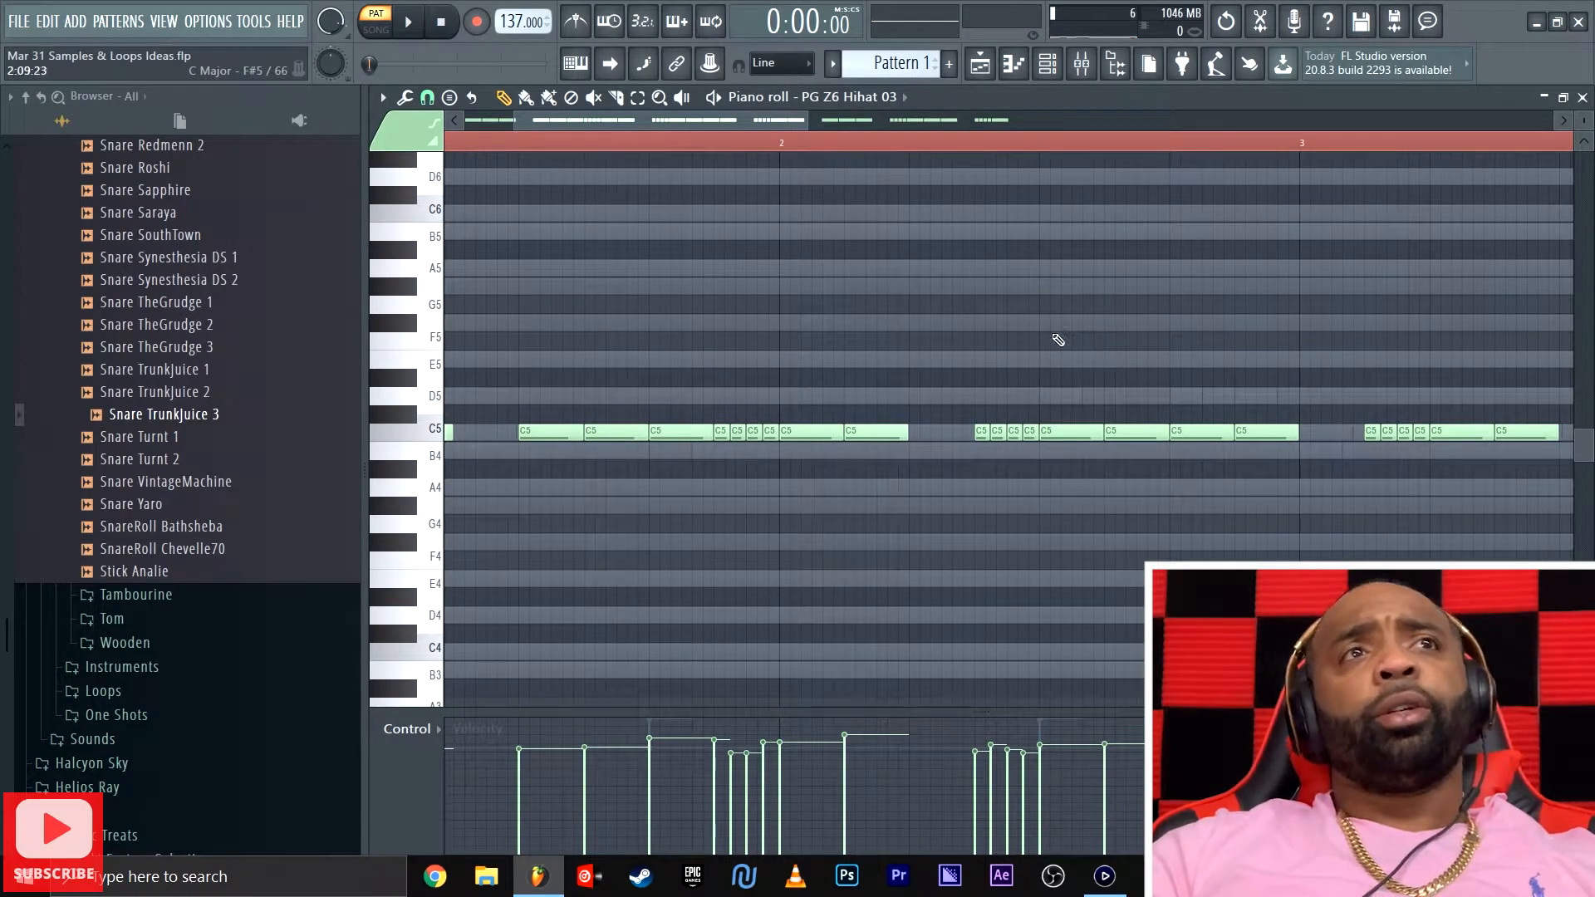
{"action": "left_click_drag", "start_coordinate": [510, 413], "coordinate": [586, 486]}
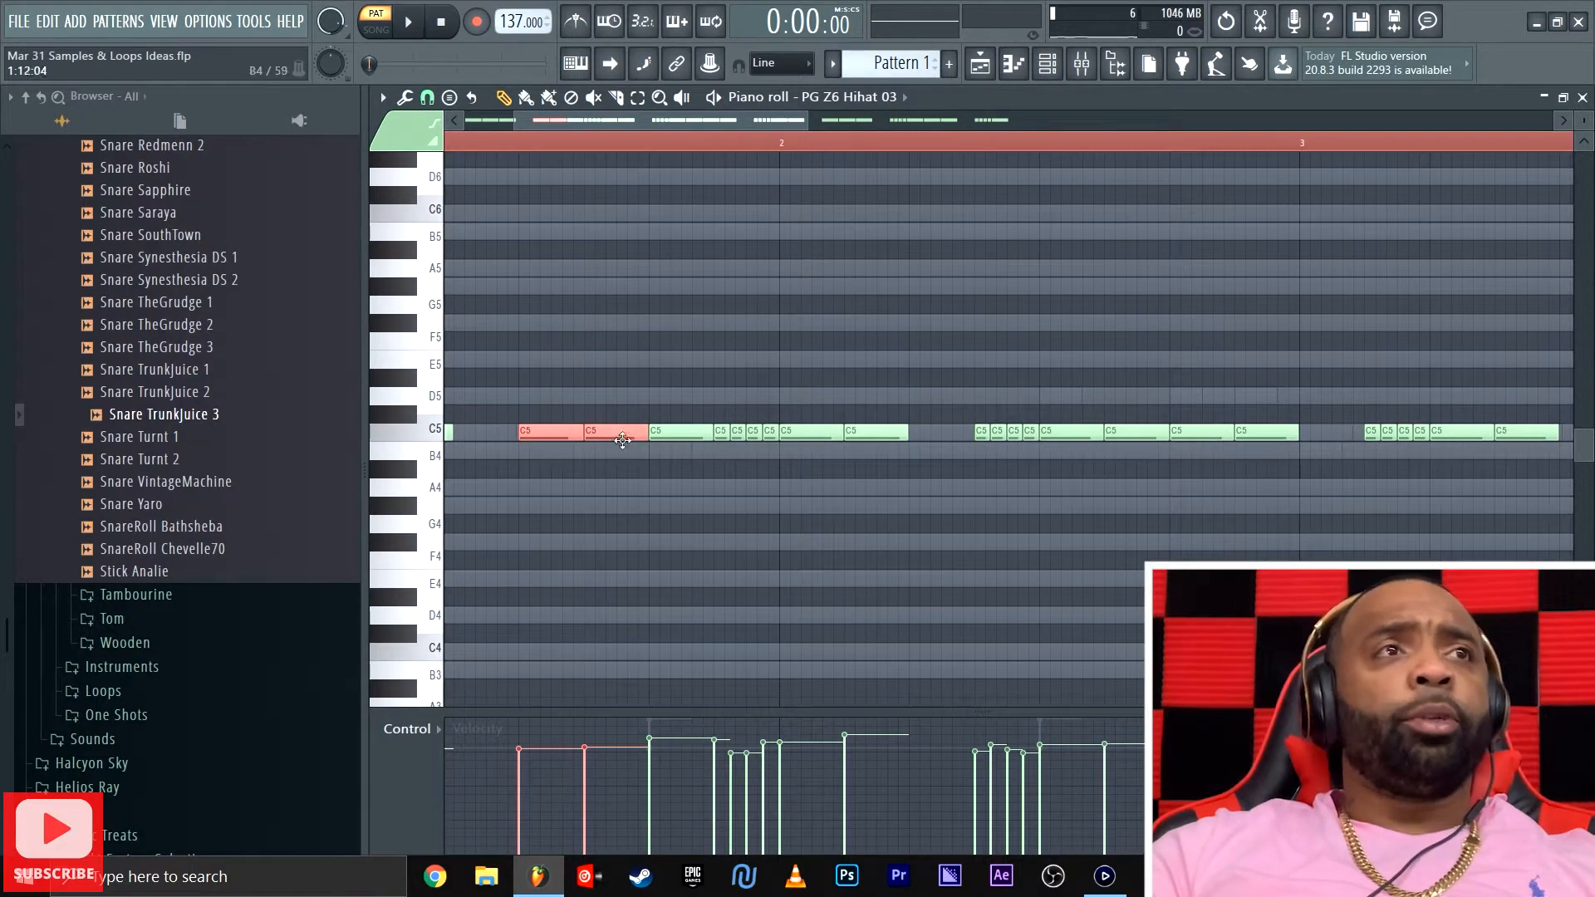
{"action": "left_click", "coordinate": [620, 493], "text": "ctrl"}
{"action": "left_click_drag", "start_coordinate": [507, 392], "coordinate": [552, 463]}
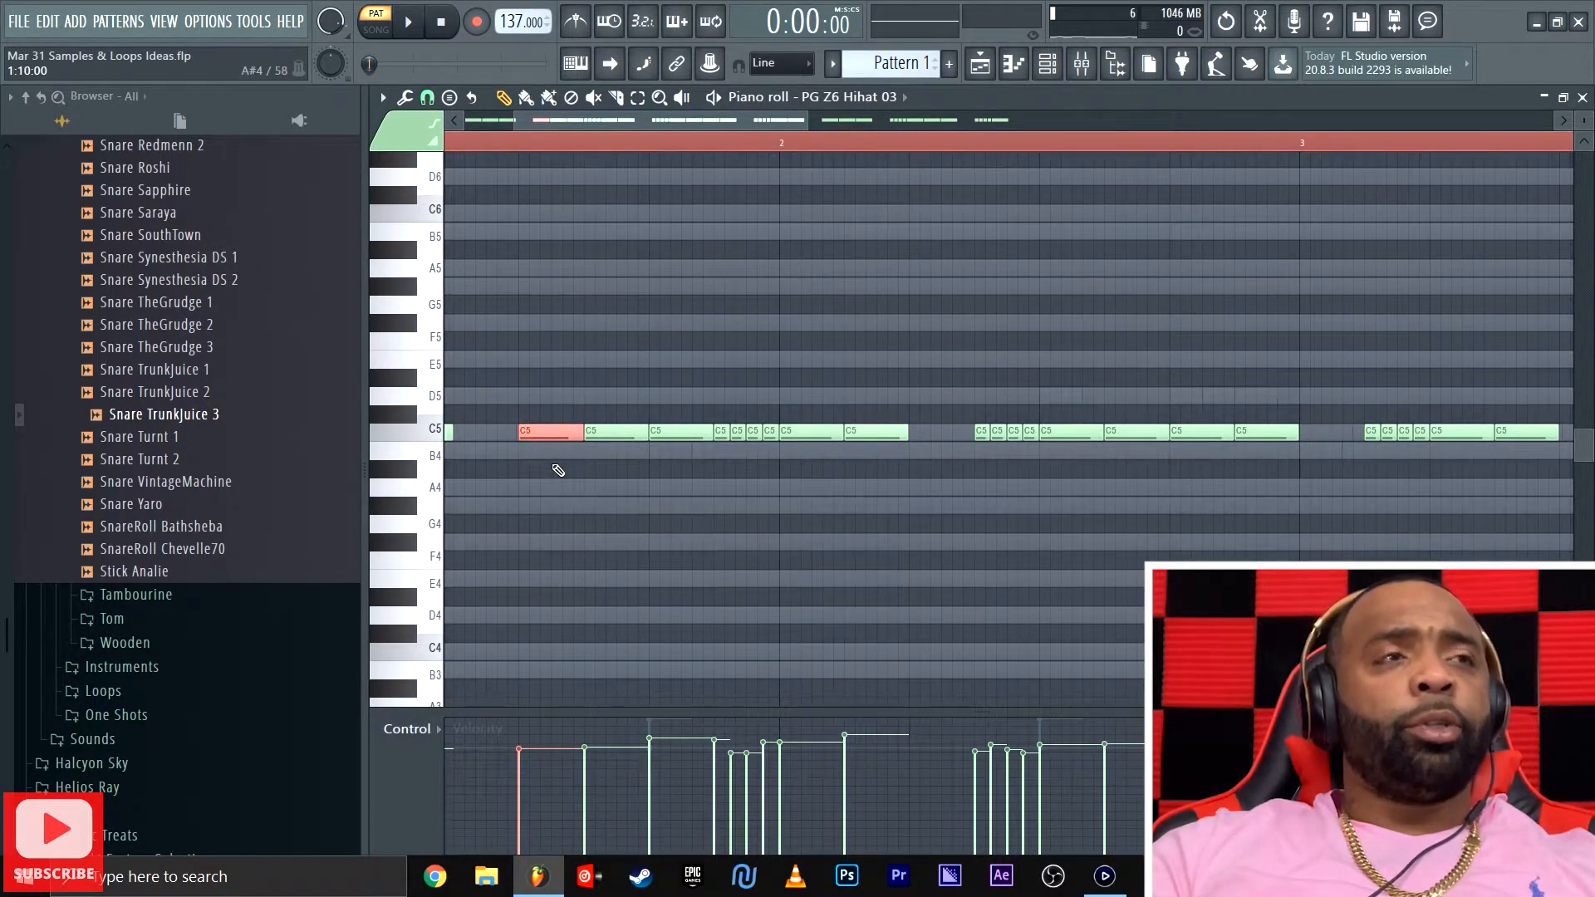
{"action": "key", "text": "alt+a"}
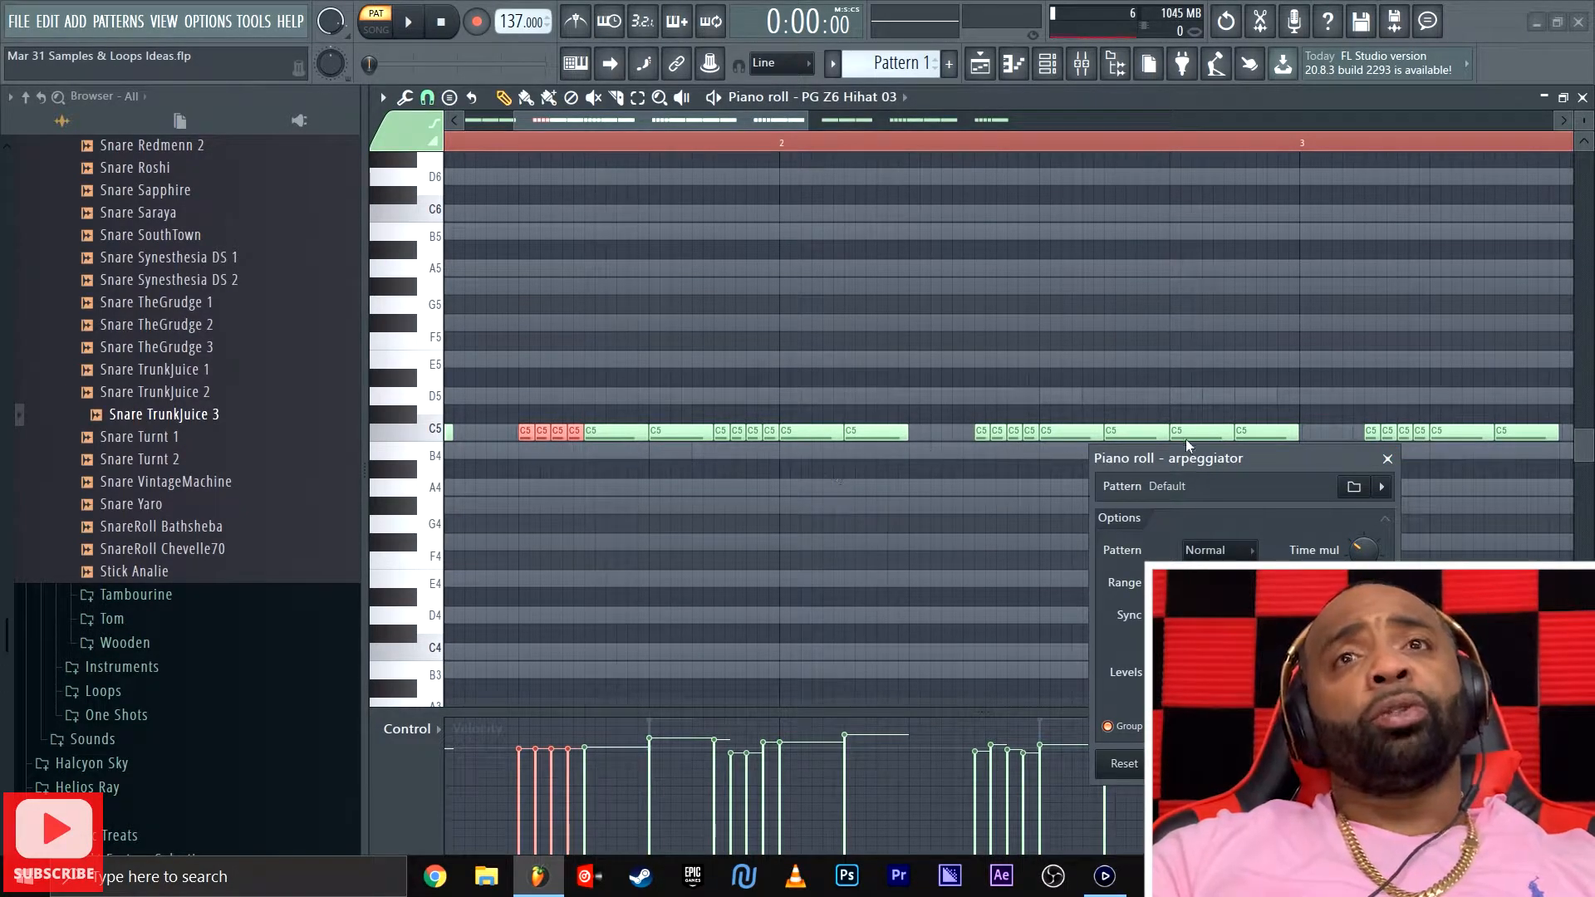
{"action": "left_click_drag", "start_coordinate": [1276, 466], "coordinate": [1270, 420]}
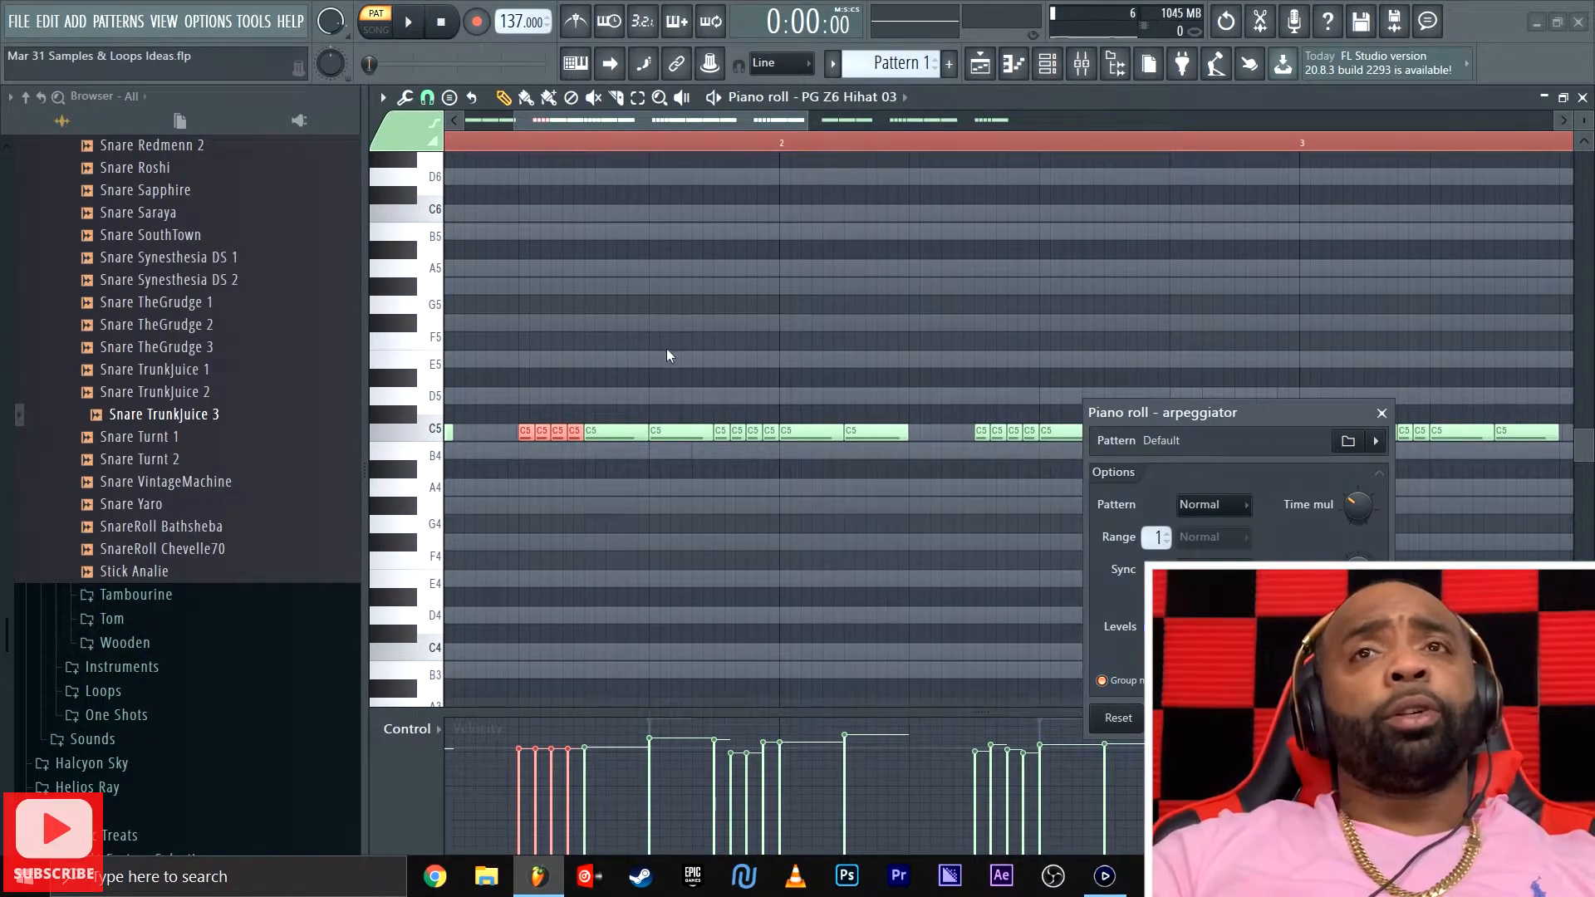
{"action": "left_click", "coordinate": [1382, 413]}
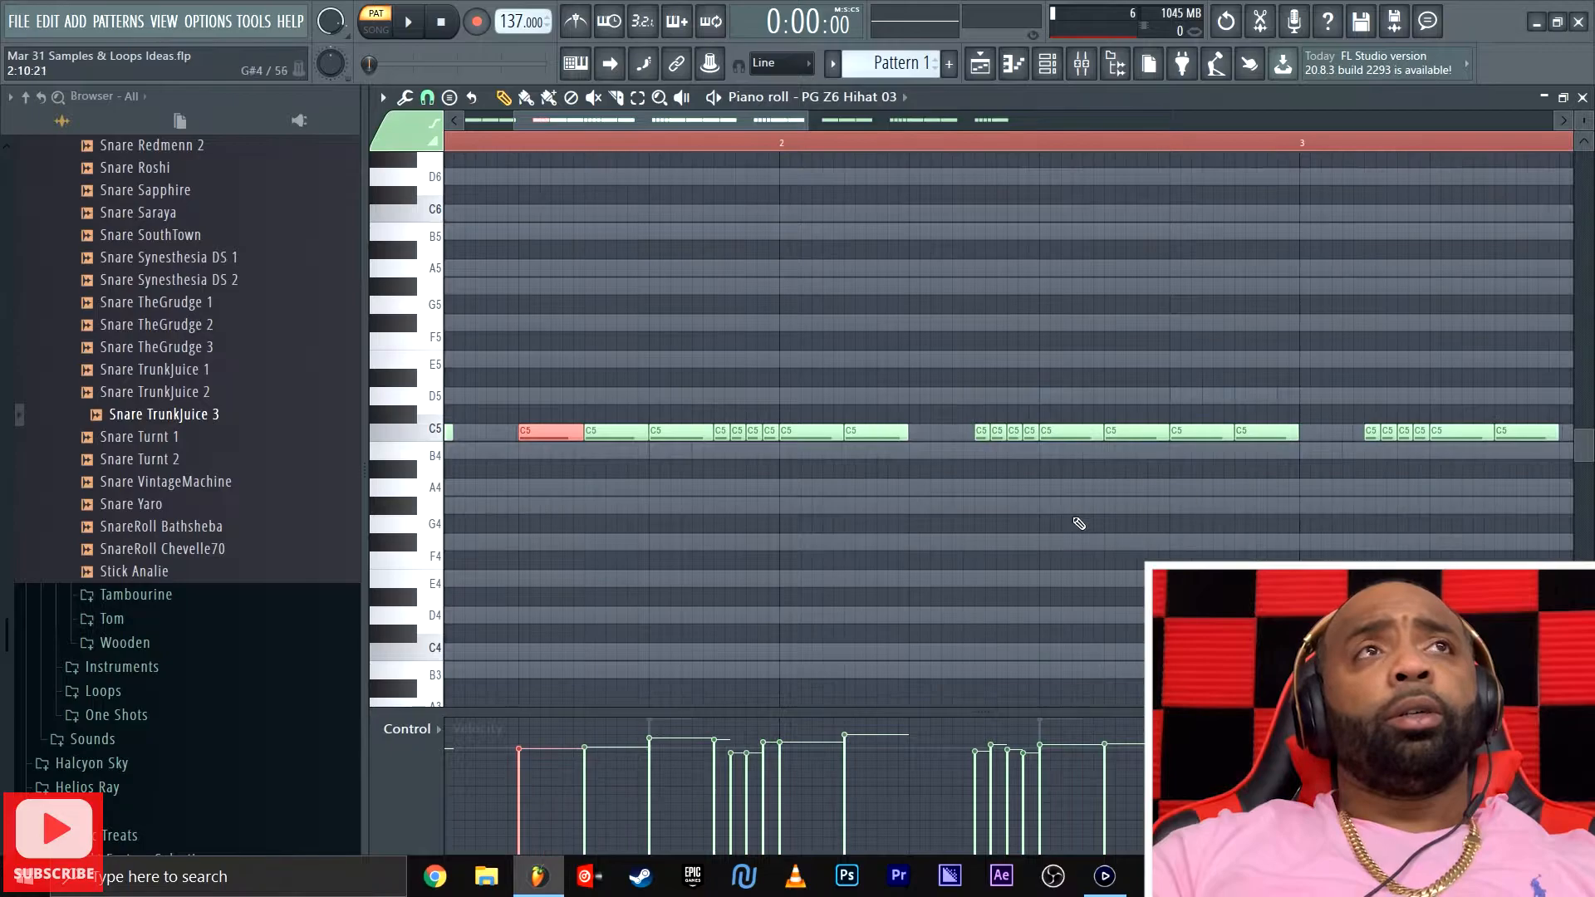
{"action": "left_click", "coordinate": [640, 349]}
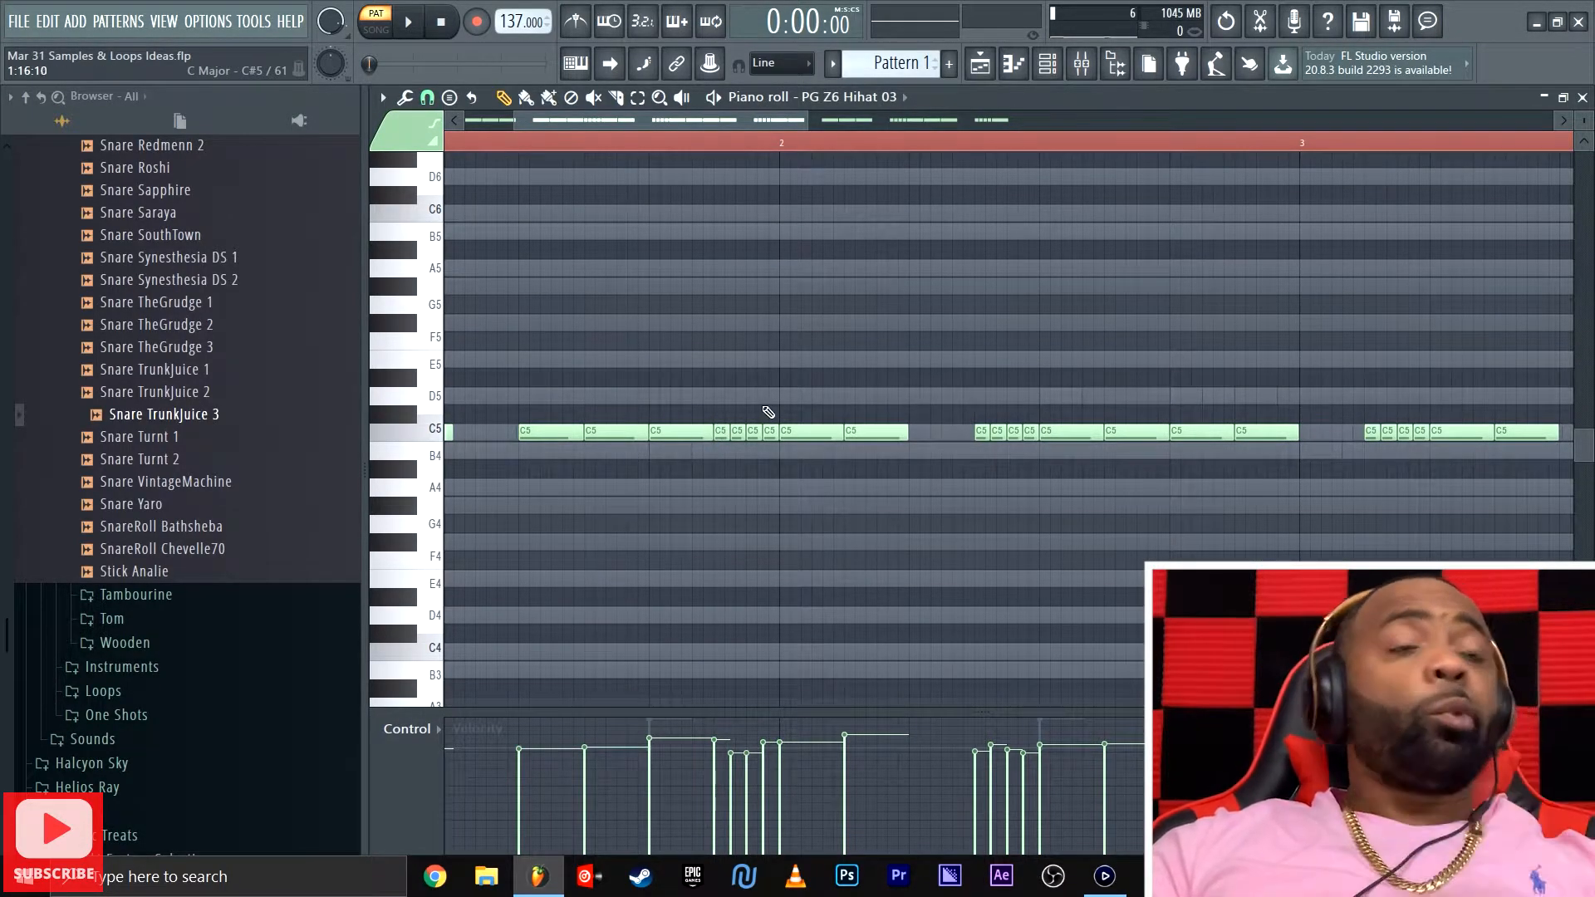
Unmute the OpenHH VintageMachine channel in the channel rack and audition the pattern with the open hi-hat added
{"action": "key", "text": "space"}
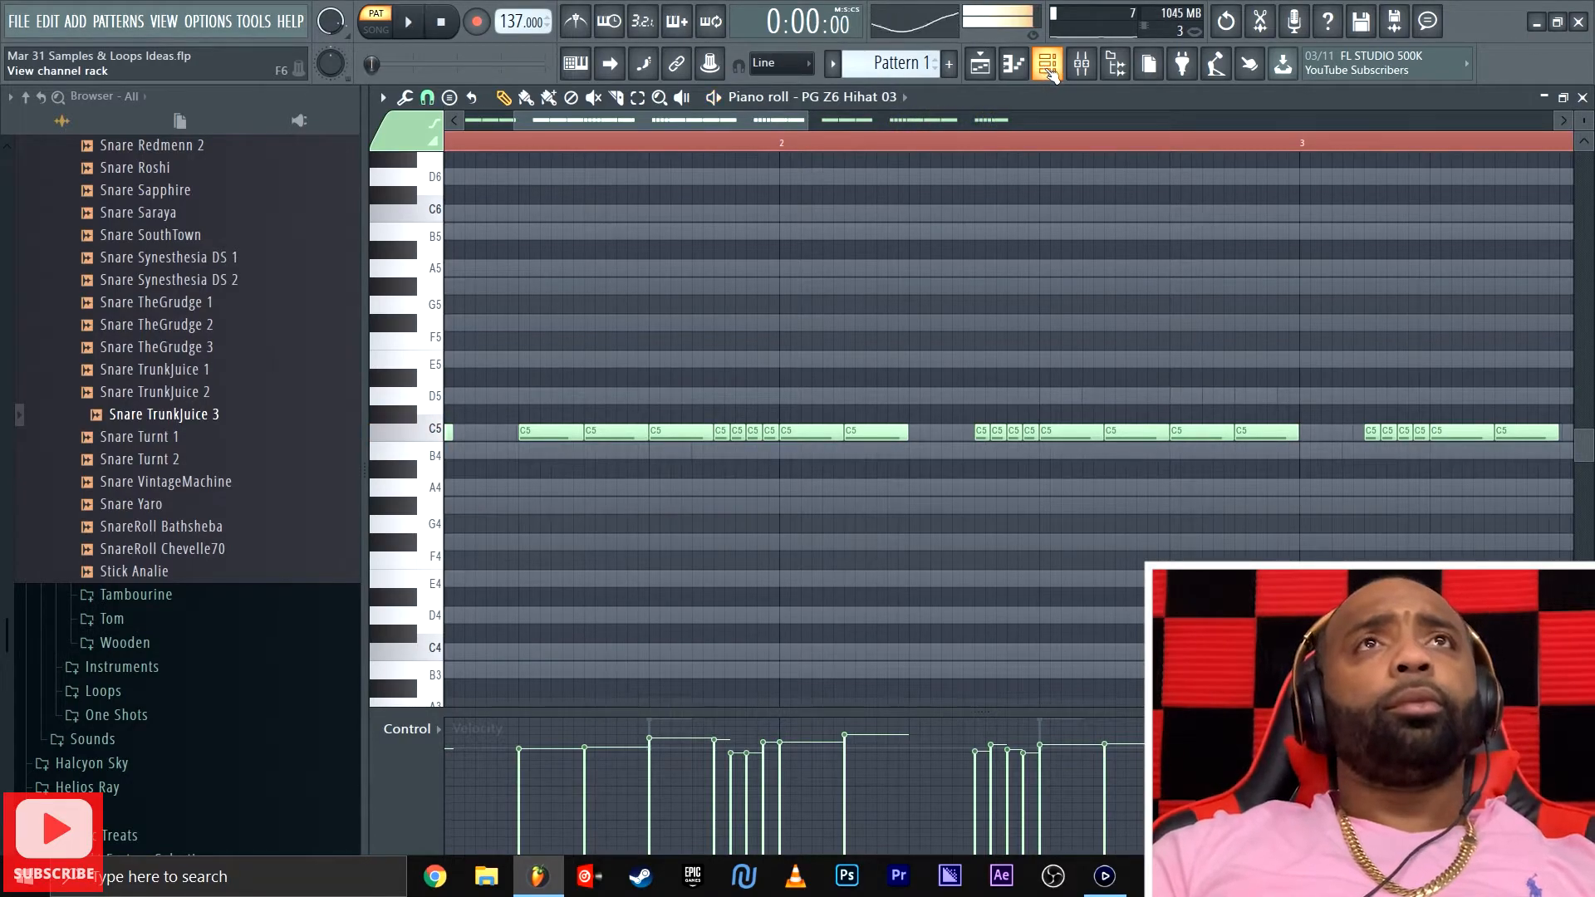
{"action": "left_click", "coordinate": [1049, 73]}
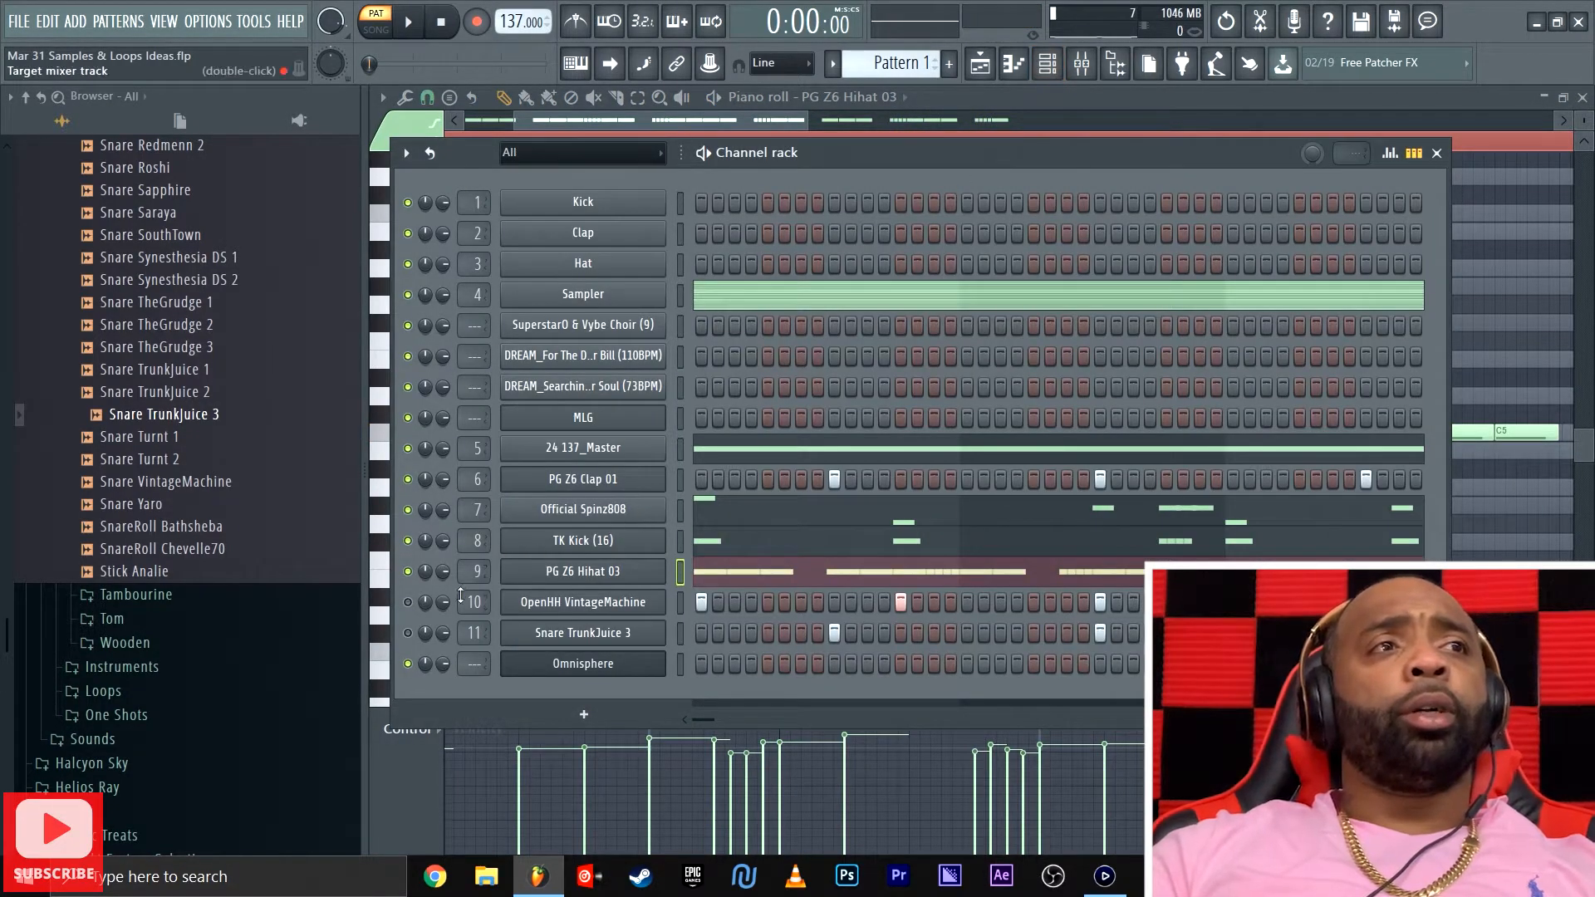
{"action": "key", "text": "space"}
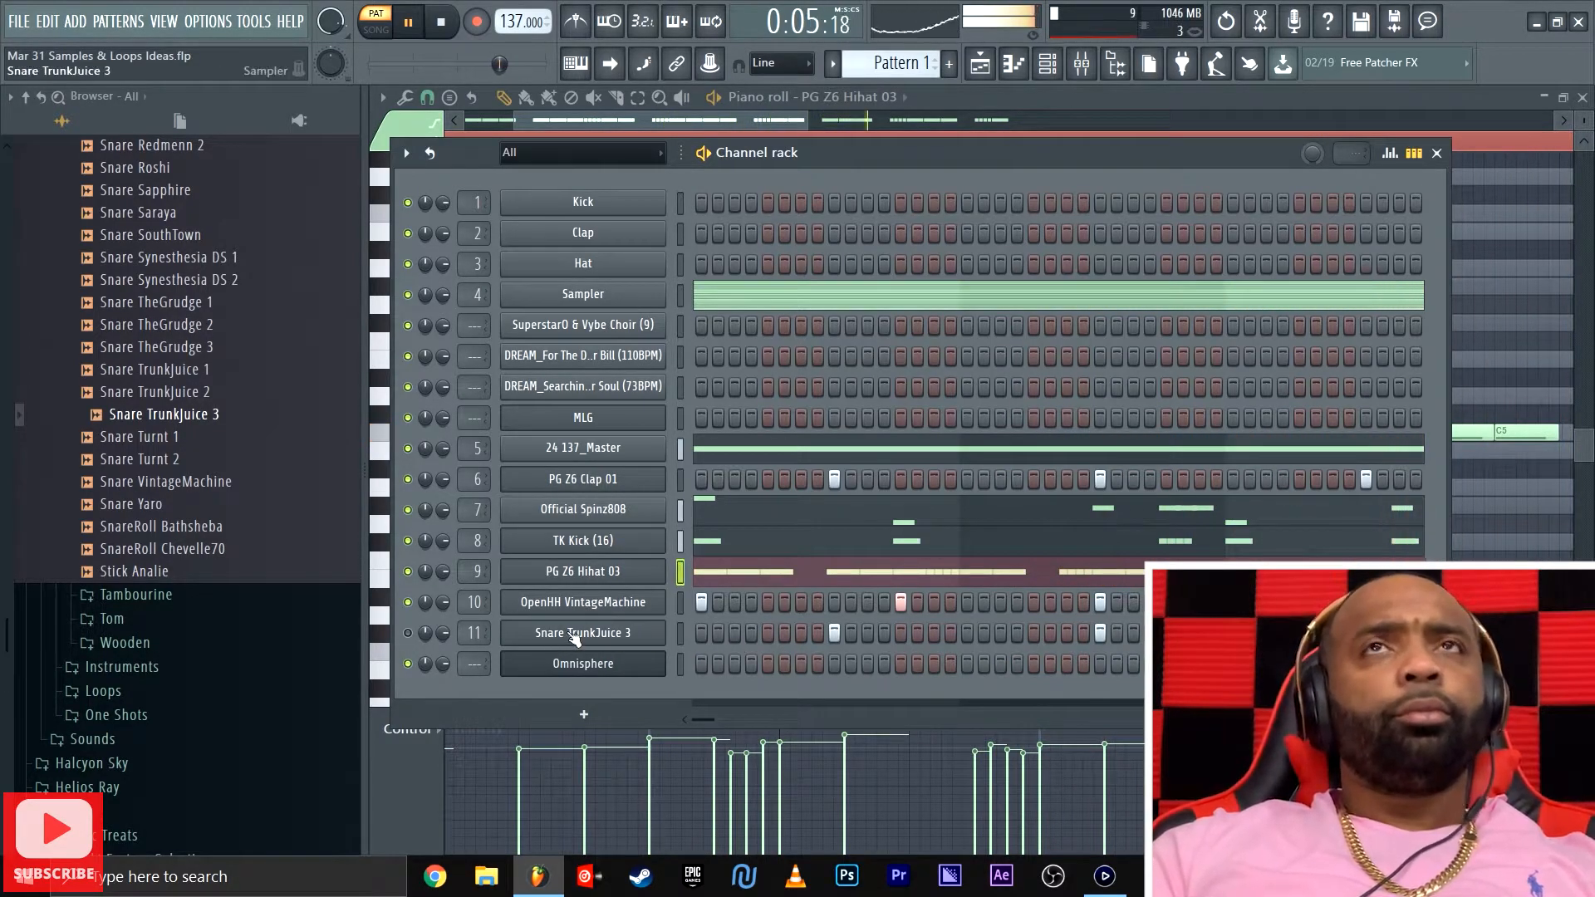
{"action": "key", "text": "space"}
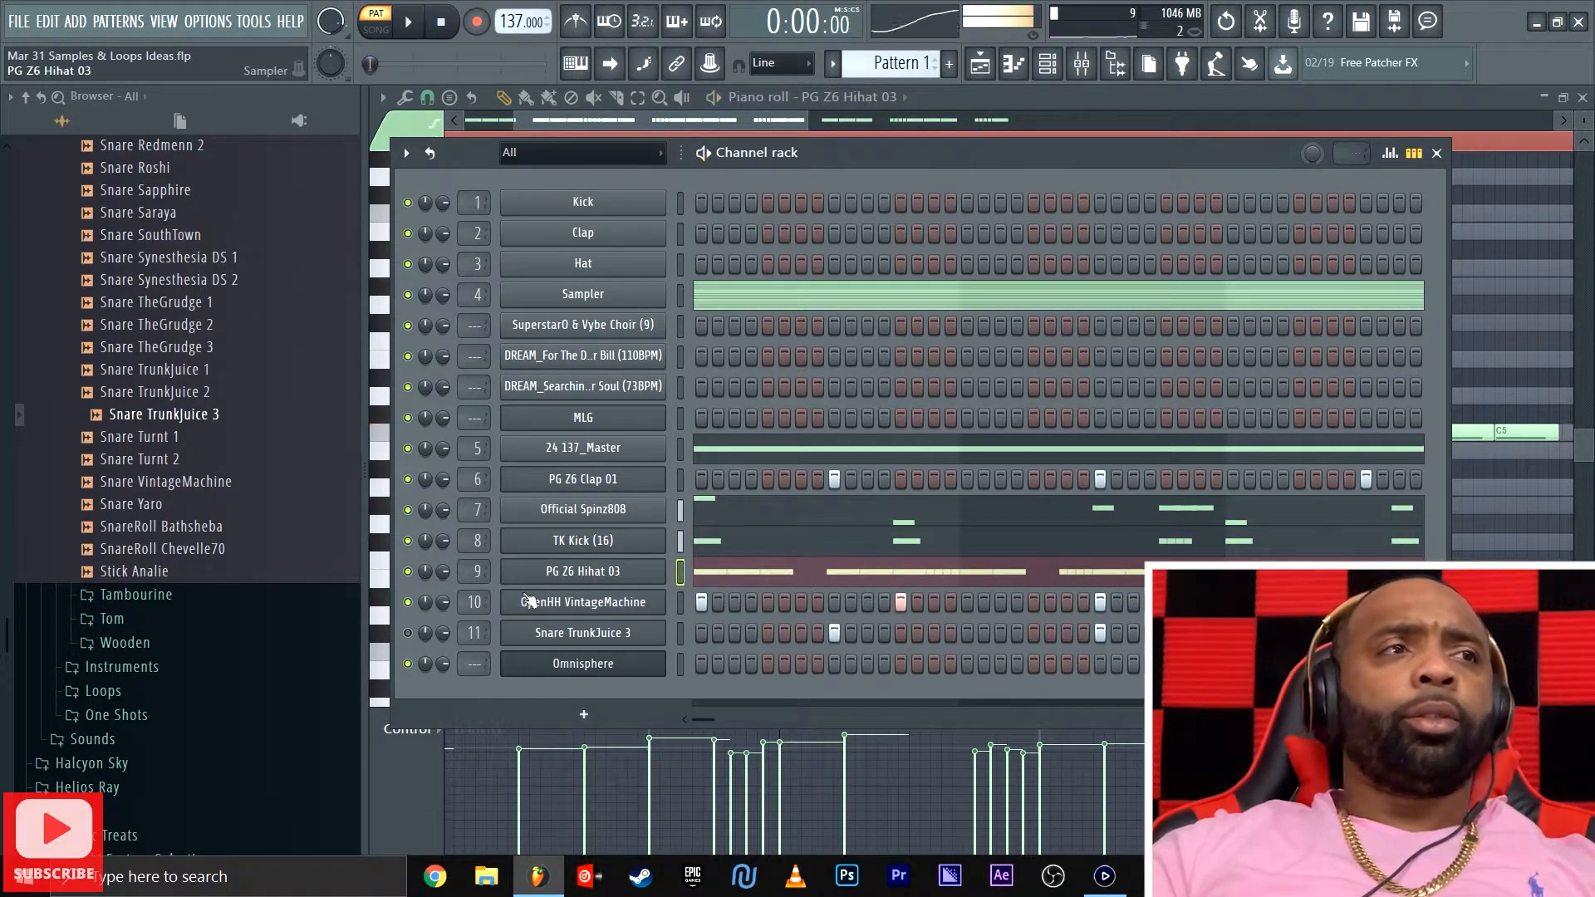
Unmute the Snare TrunkJuice 3 channel and audition the full pattern while checking the track levels in the mixer
{"action": "key", "text": "space"}
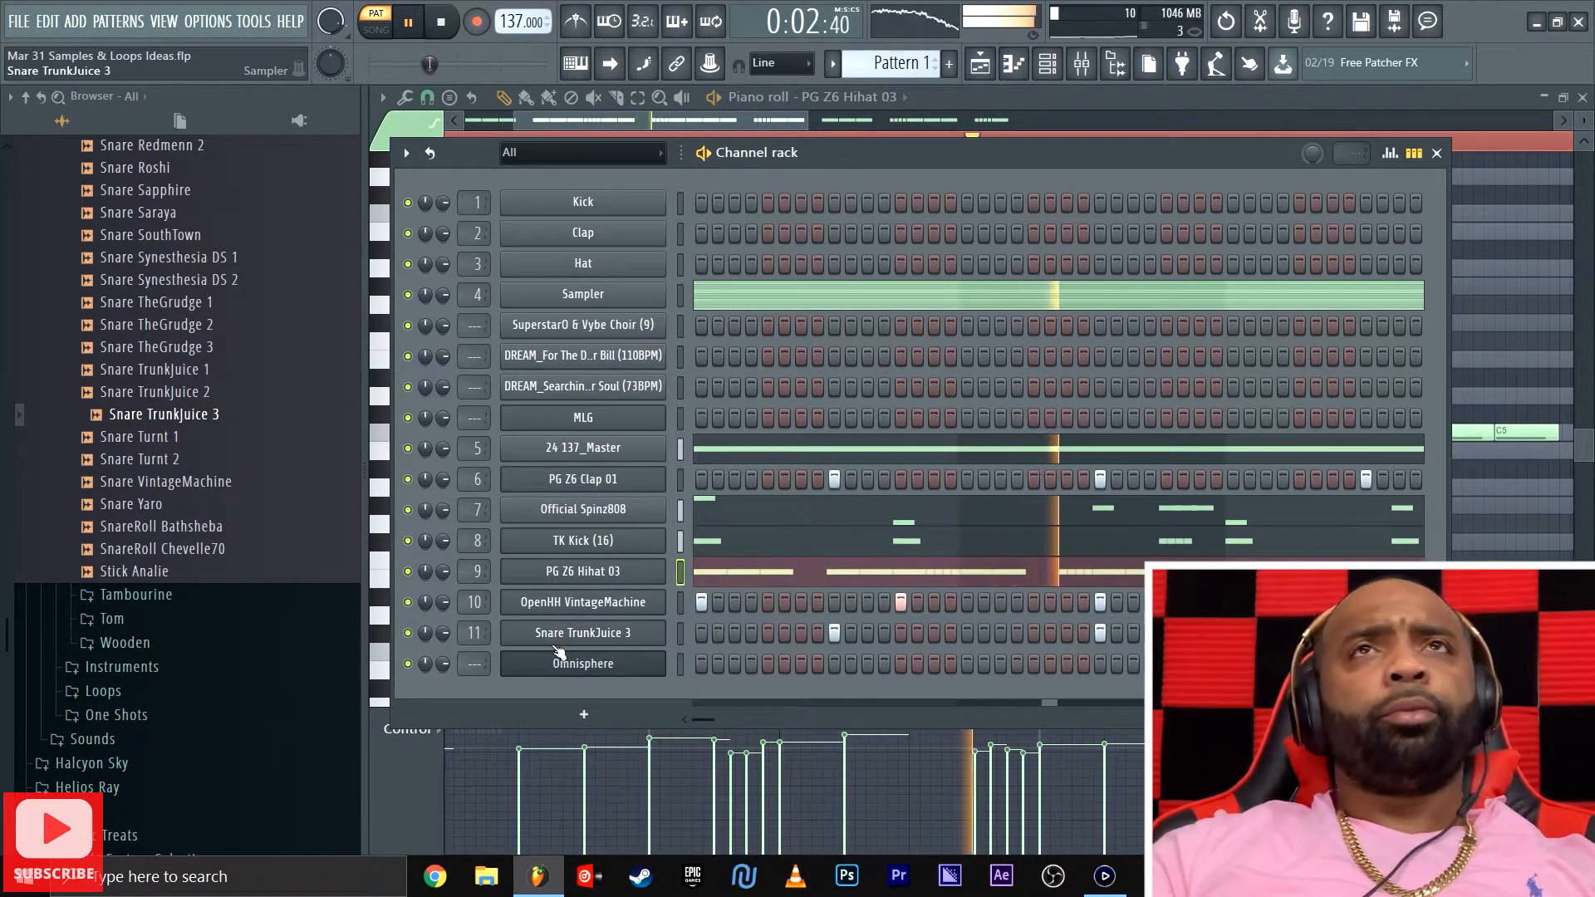
{"action": "key", "text": "space"}
{"action": "key", "text": "space"}
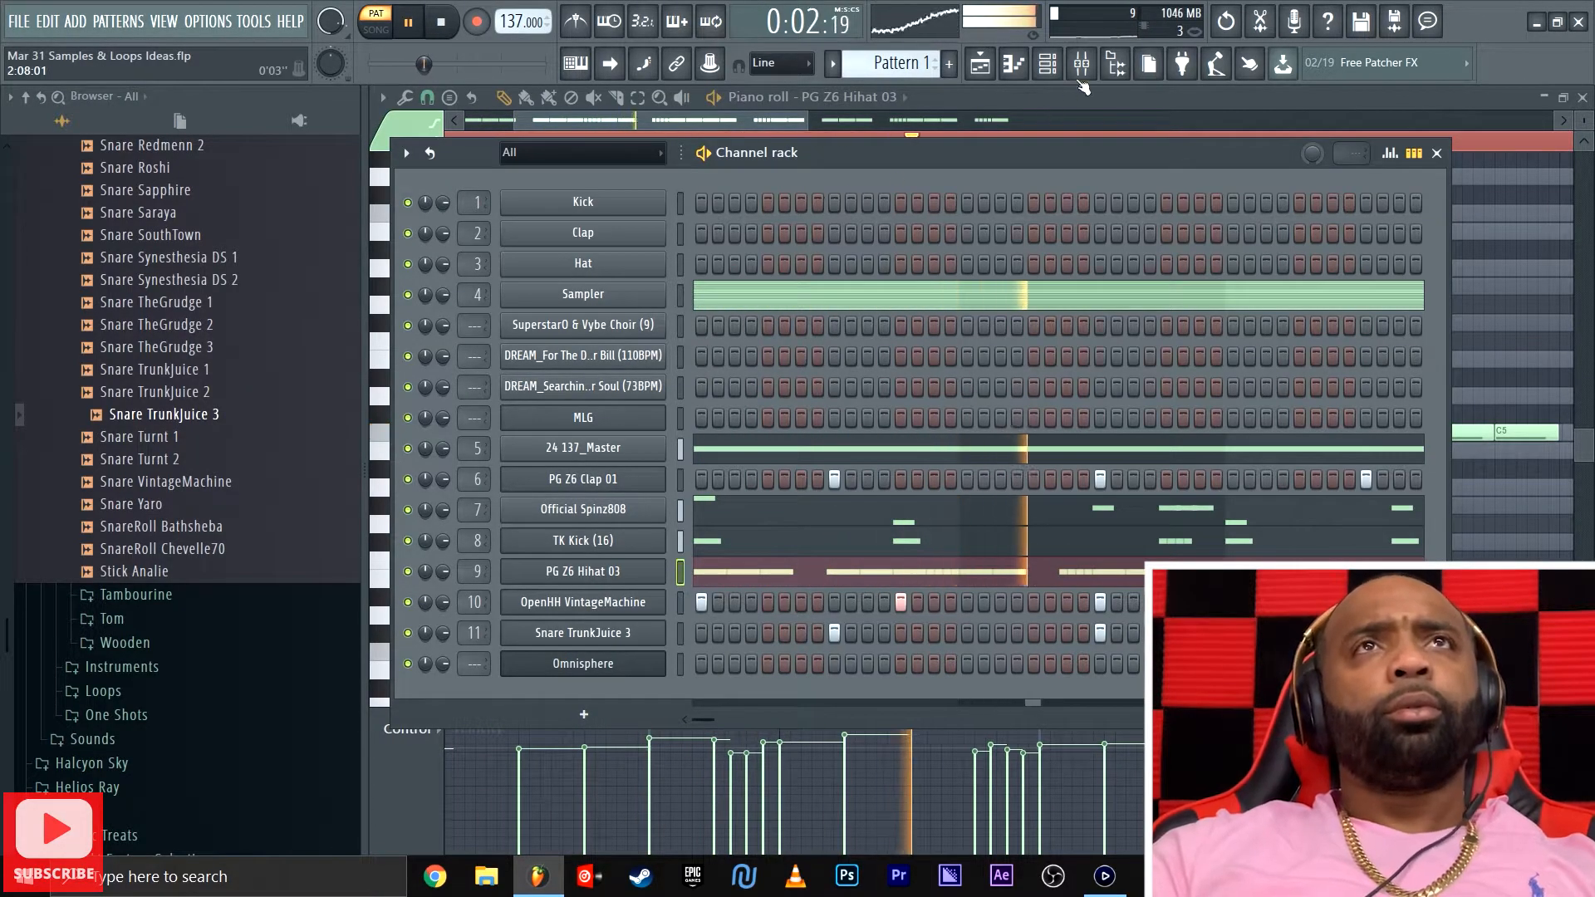
{"action": "key", "text": "F9"}
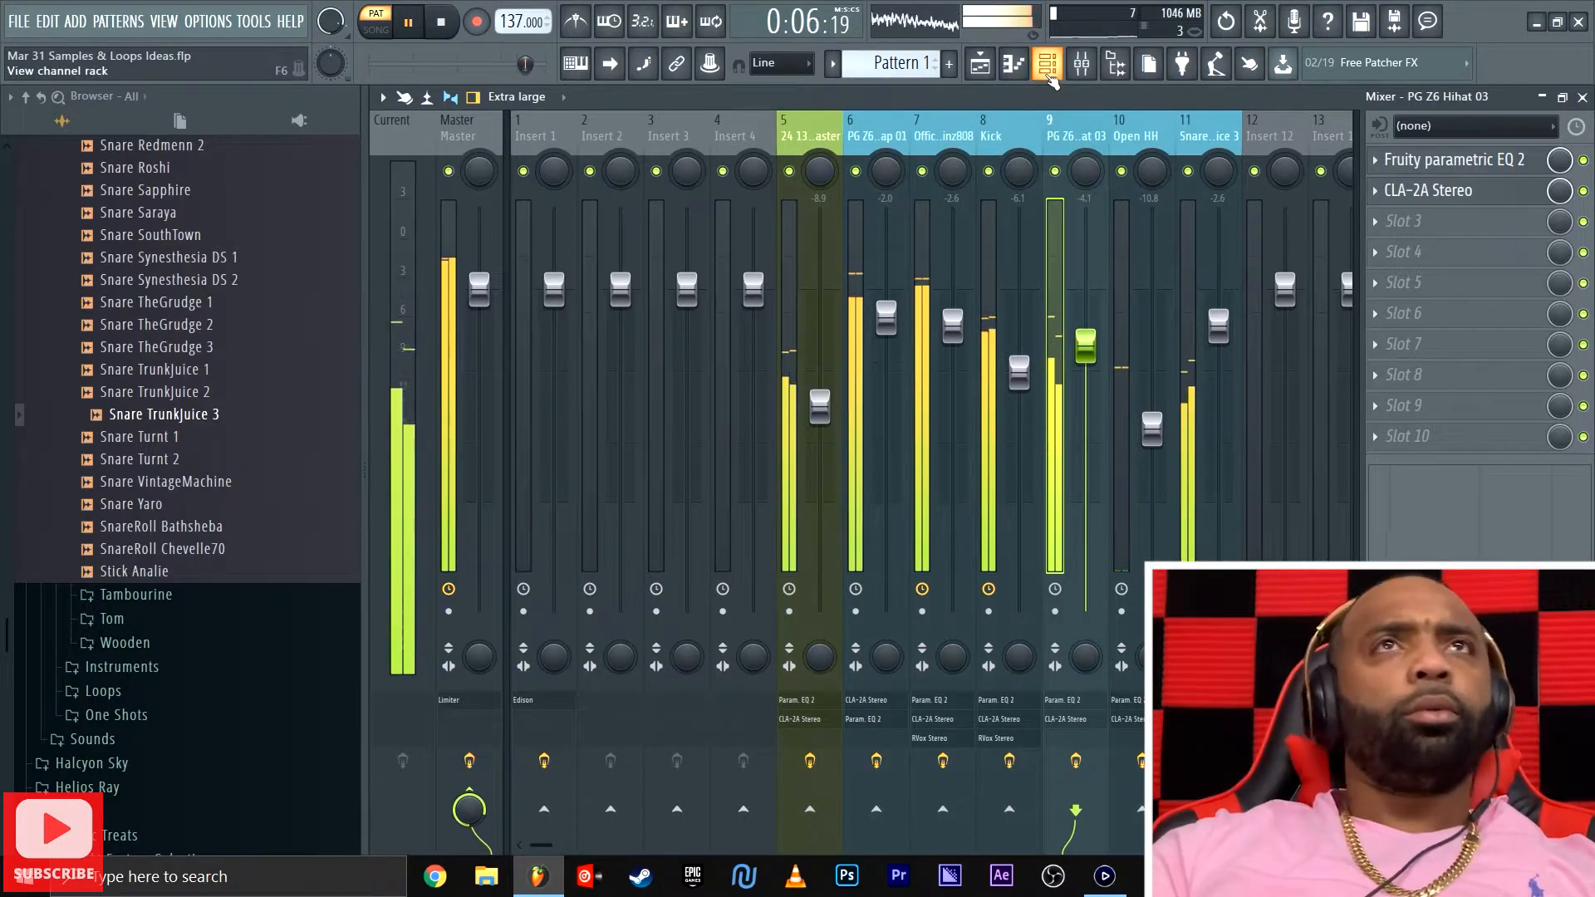
{"action": "left_click", "coordinate": [1047, 63]}
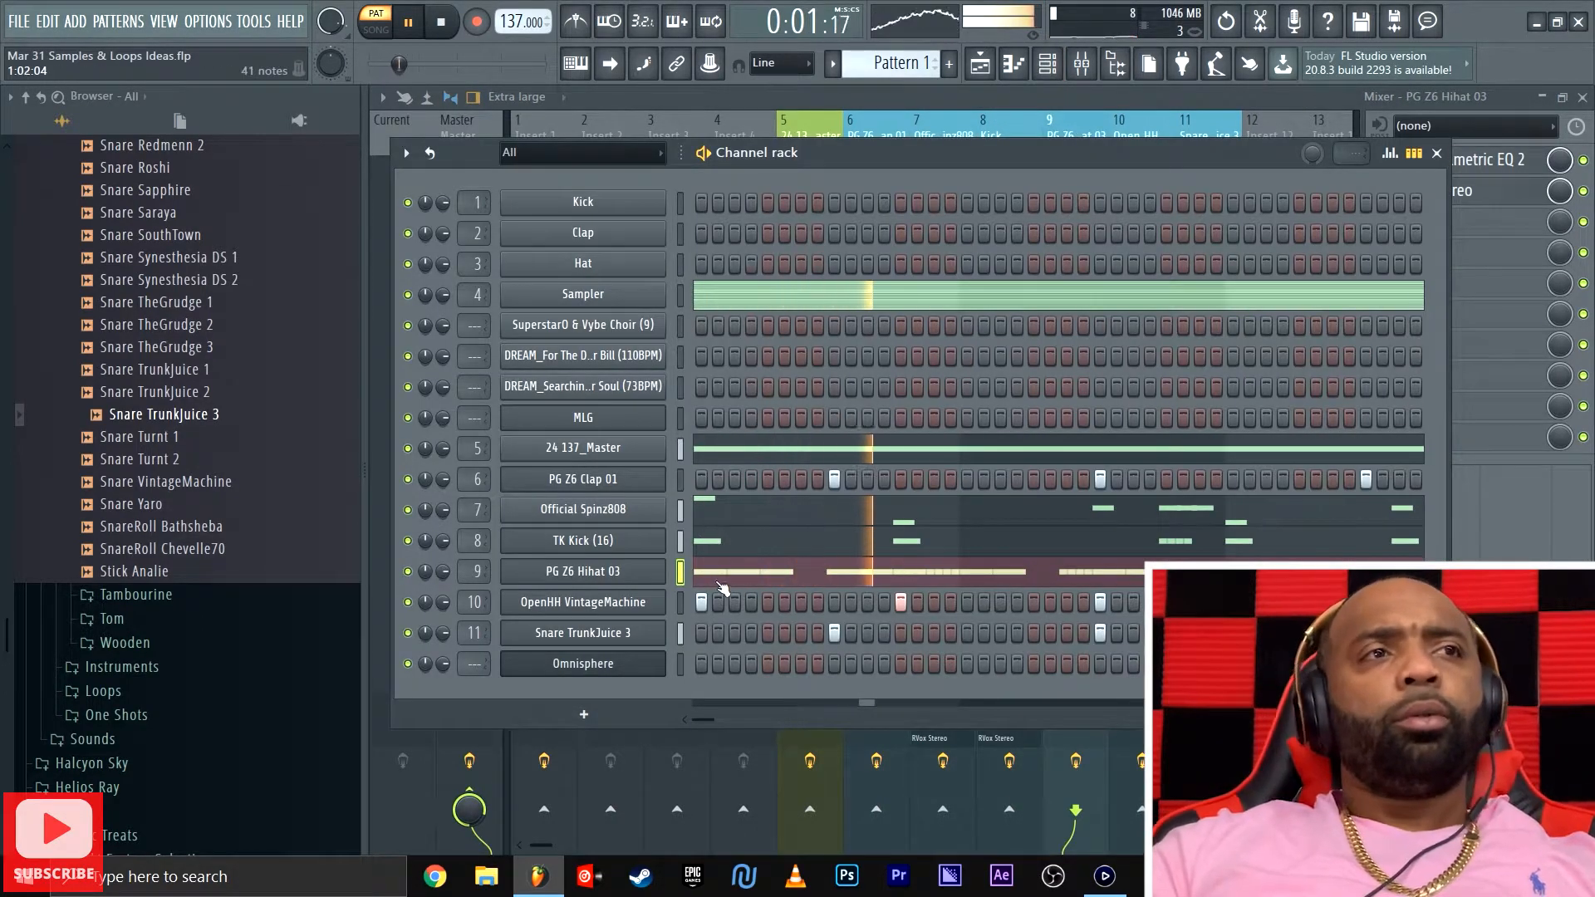
{"action": "key", "text": "space"}
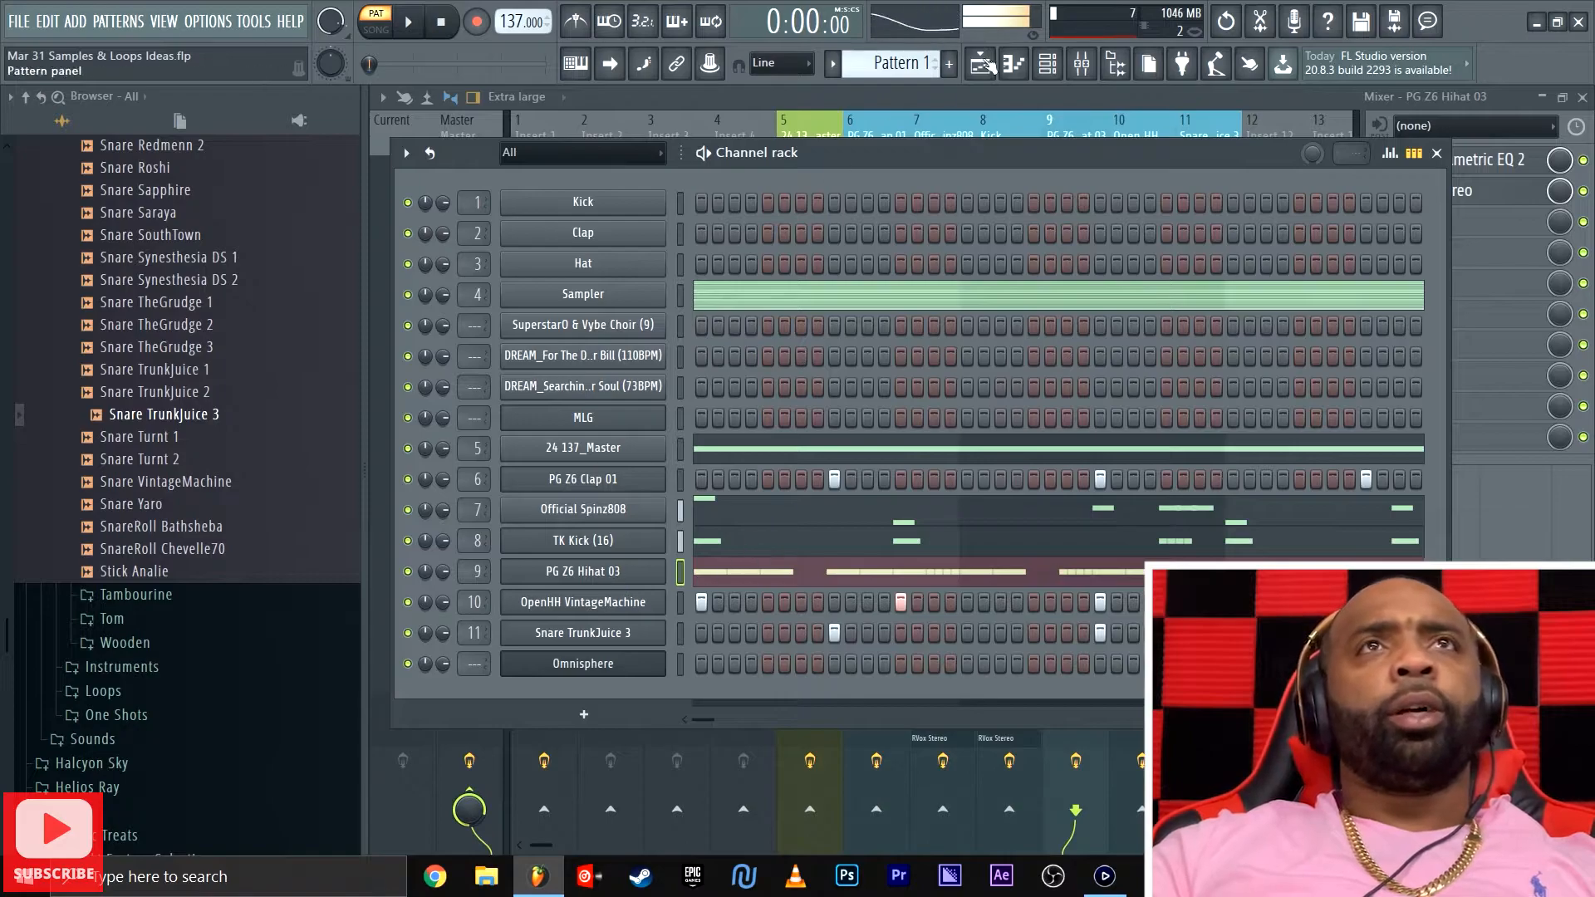
Examine the low-cut curve in Fruity parametric EQ 2 on the Snare TrunkJuice 3 mixer track
{"action": "left_click", "coordinate": [1217, 123]}
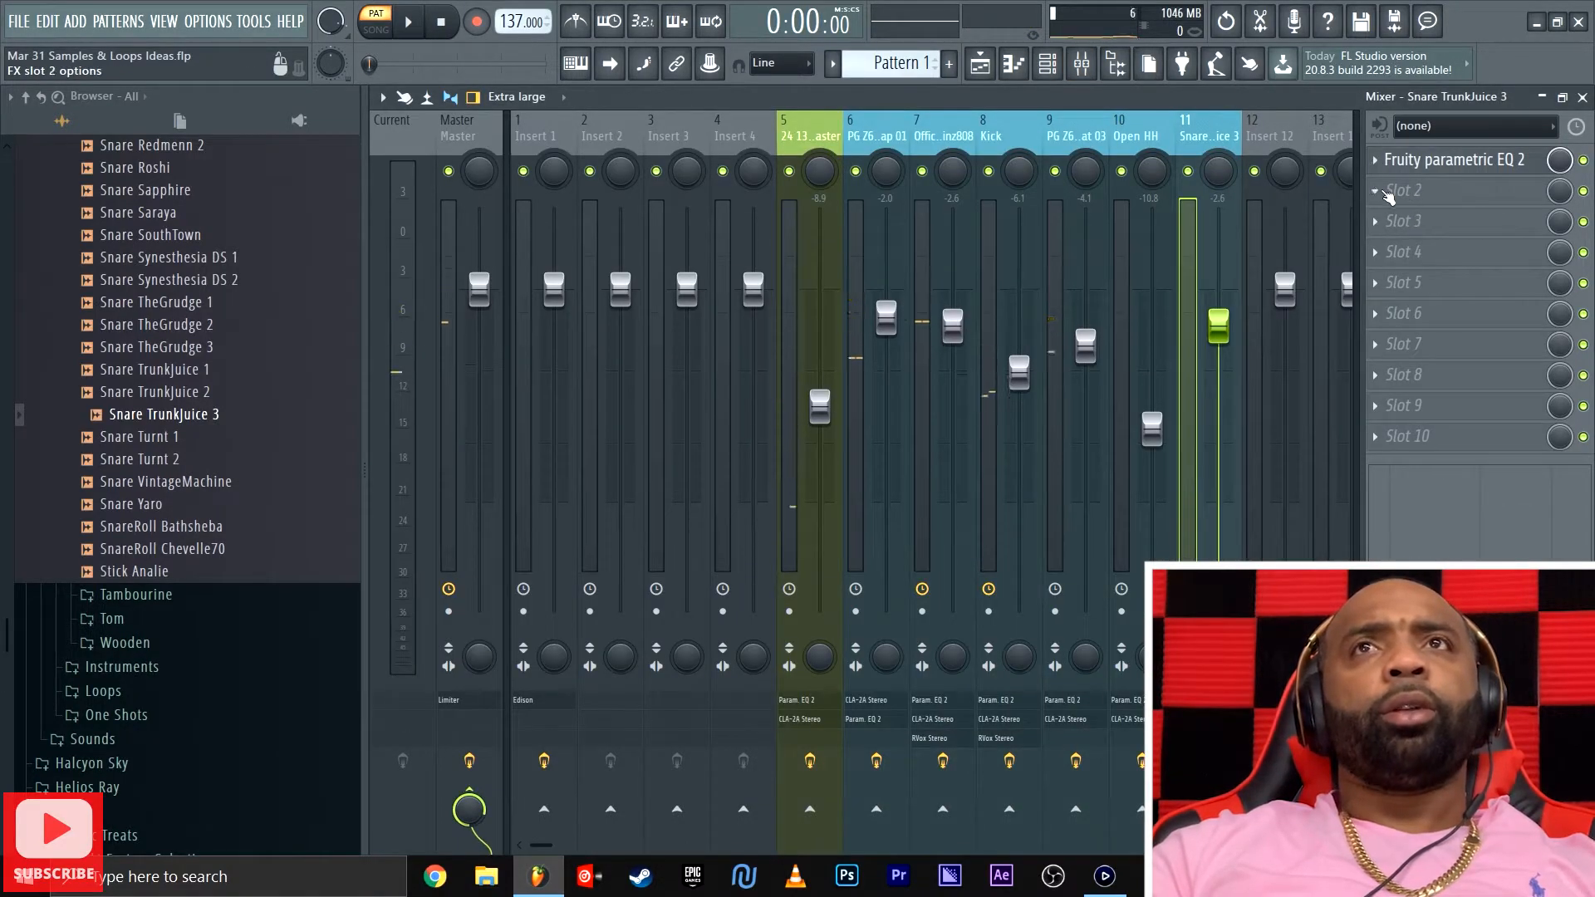
{"action": "left_click", "coordinate": [1412, 159]}
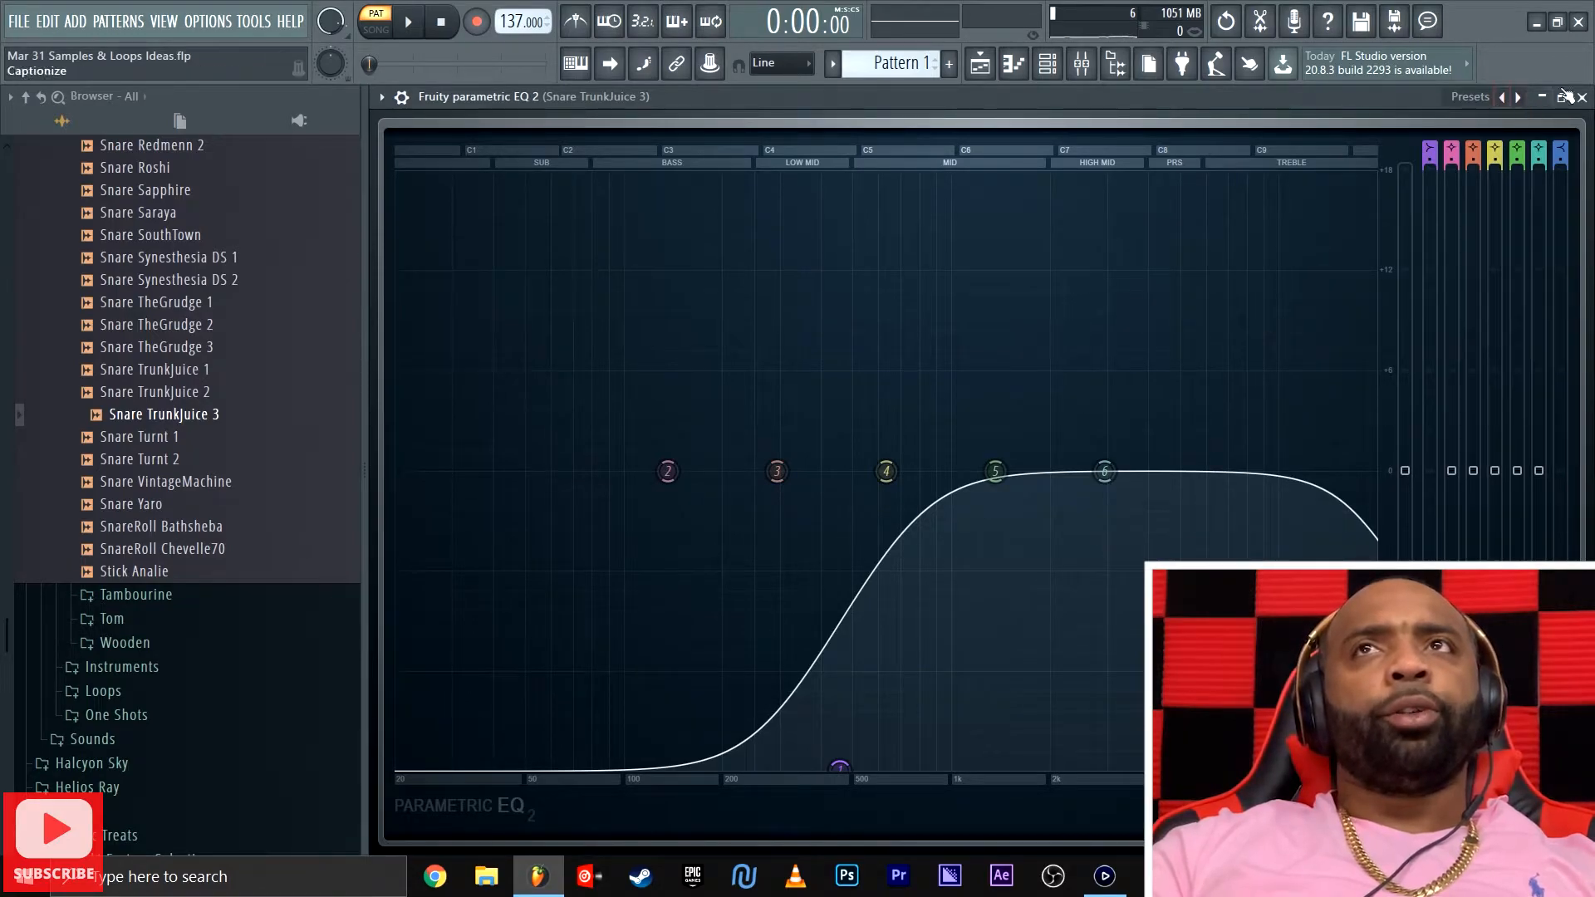
{"action": "left_click", "coordinate": [1582, 98]}
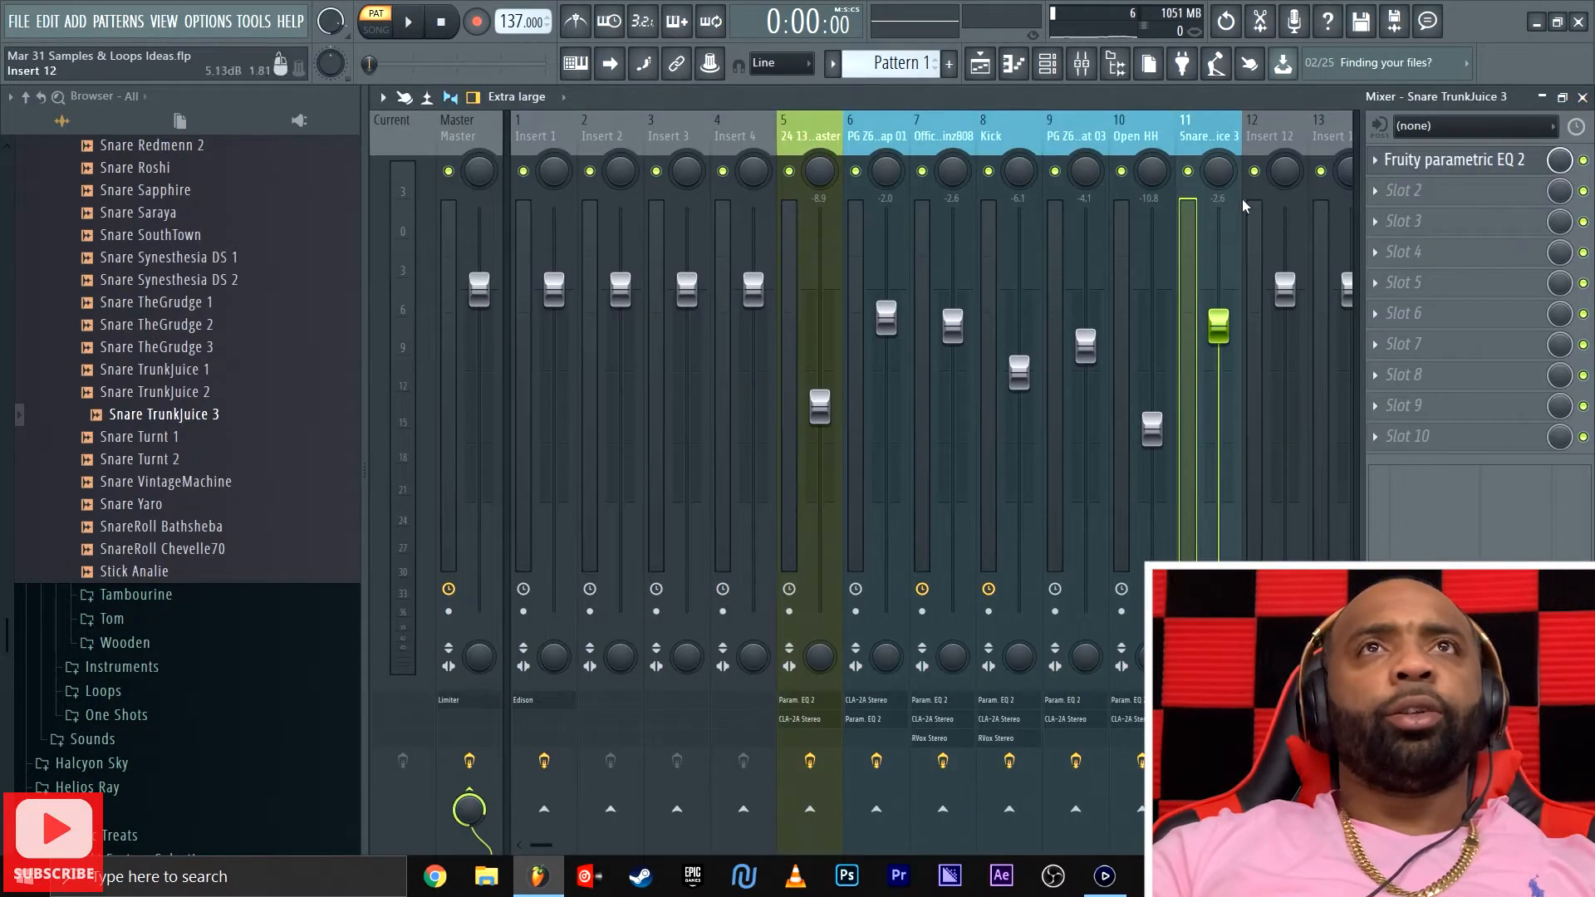
Open Fruity parametric EQ 2 on the Open HH mixer track and play the pattern while viewing its curve
{"action": "left_click", "coordinate": [1140, 137]}
{"action": "left_click", "coordinate": [1423, 161]}
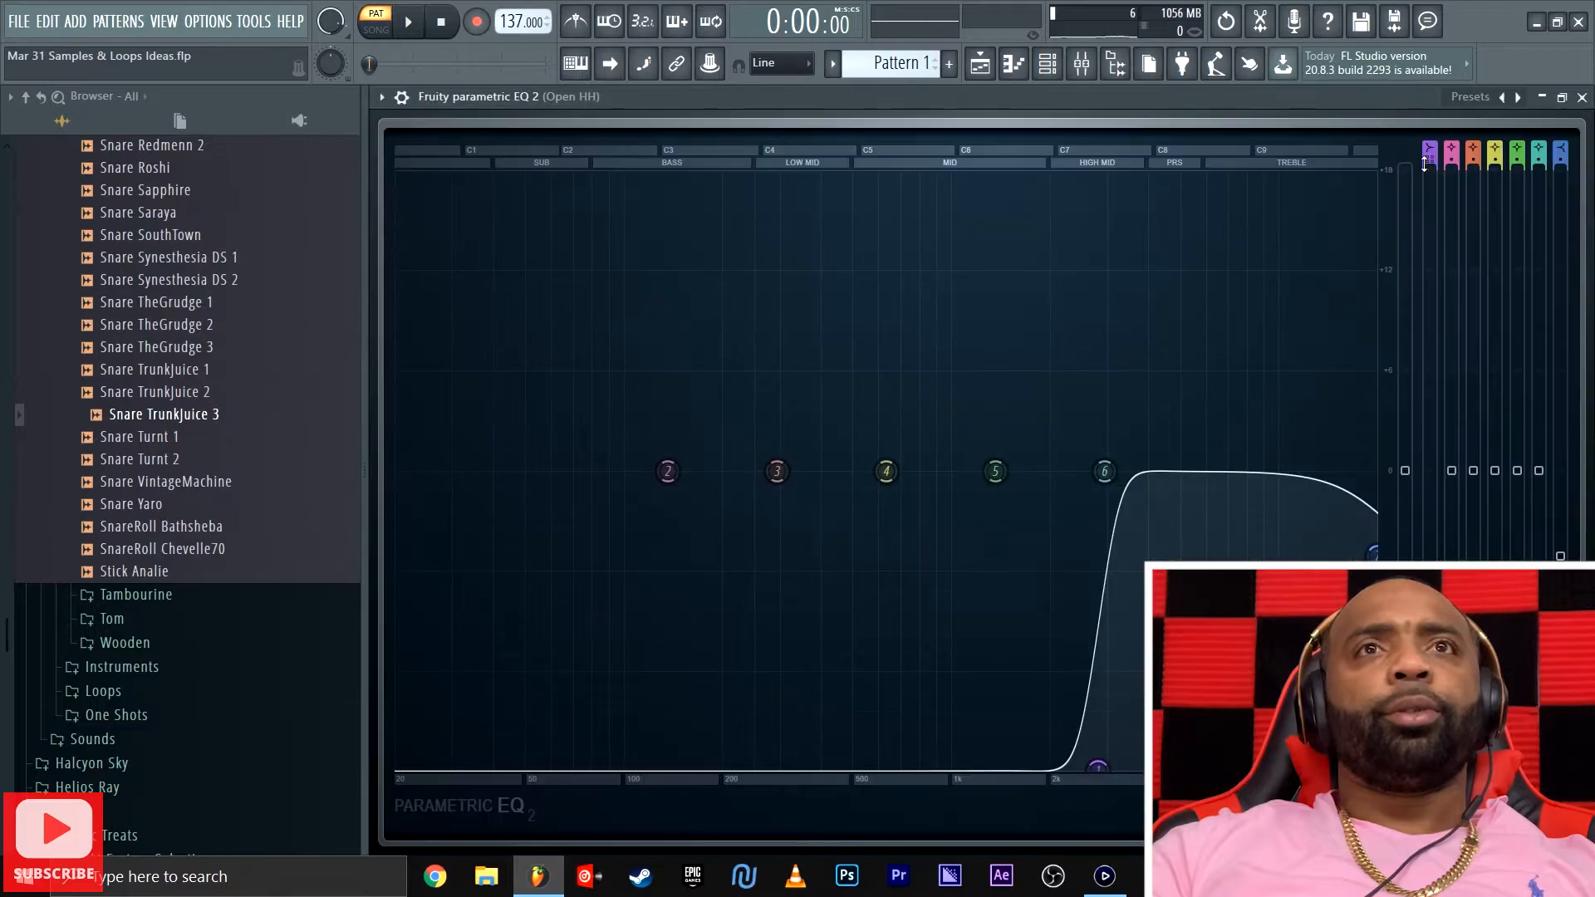
{"action": "key", "text": "space"}
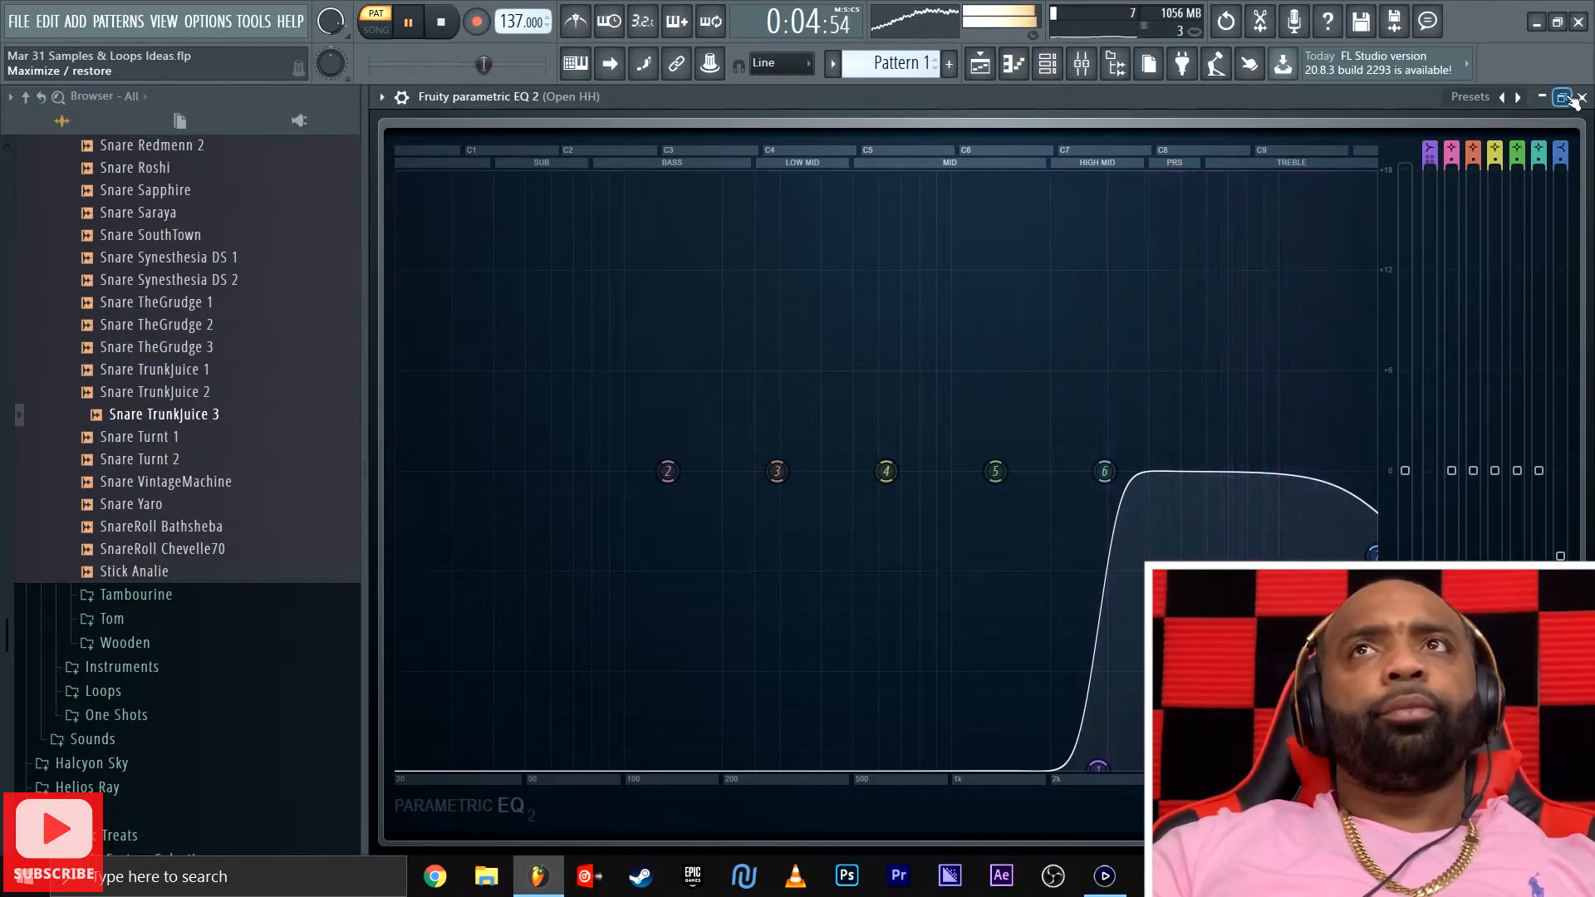
{"action": "key", "text": "space"}
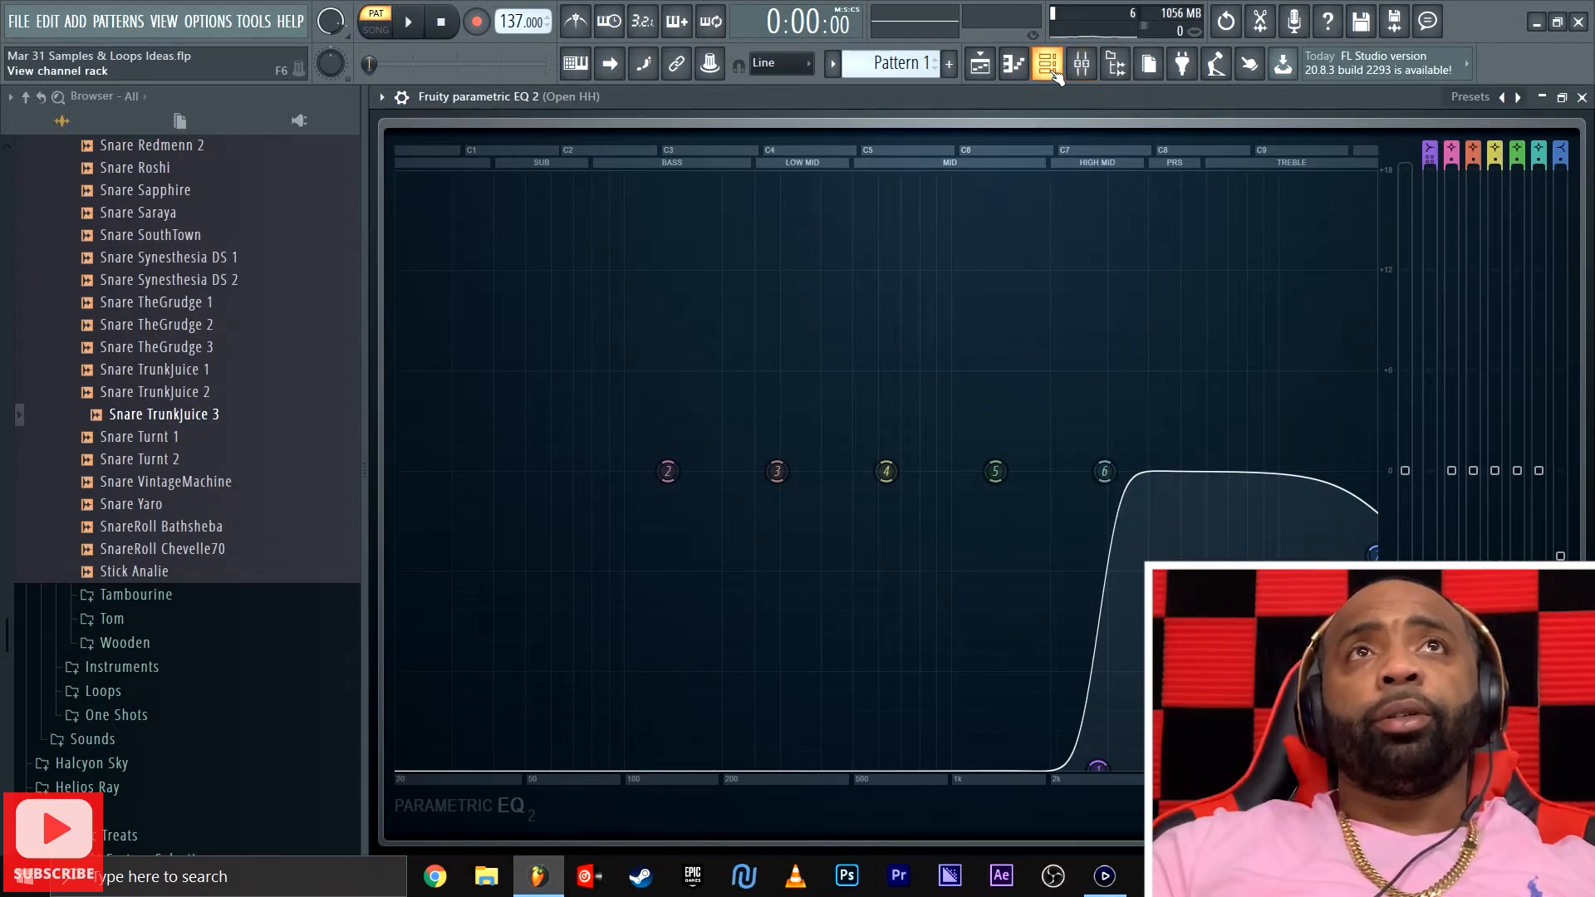
Return to the mixer and open Fruity parametric EQ 2 on the Kick track to examine its low and high cuts
{"action": "left_click", "coordinate": [1081, 65]}
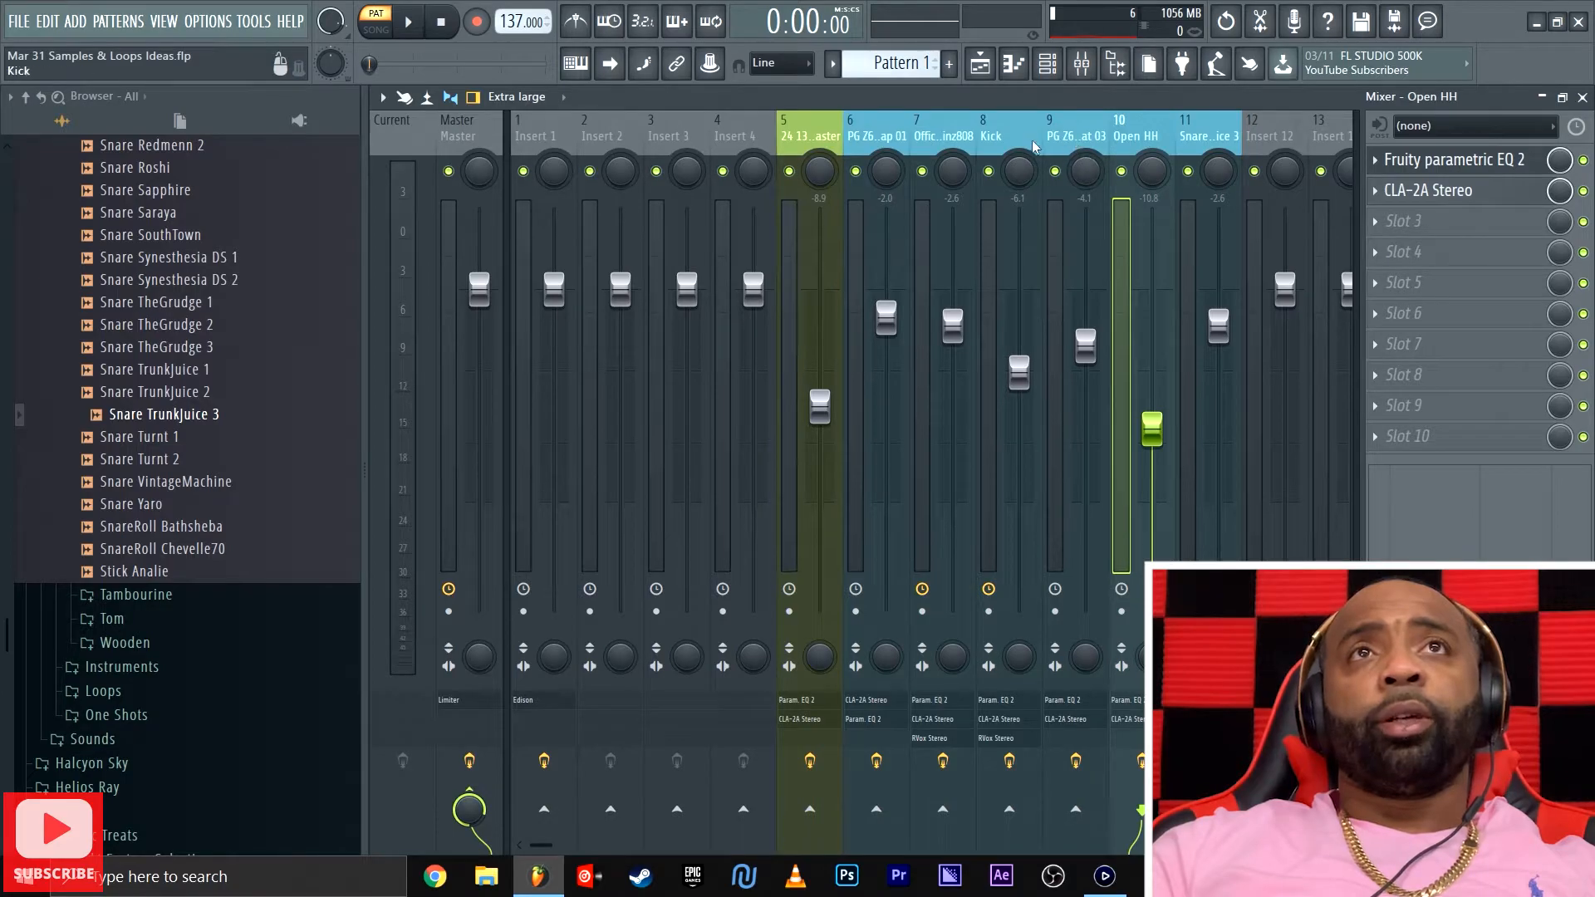
{"action": "left_click", "coordinate": [1007, 139]}
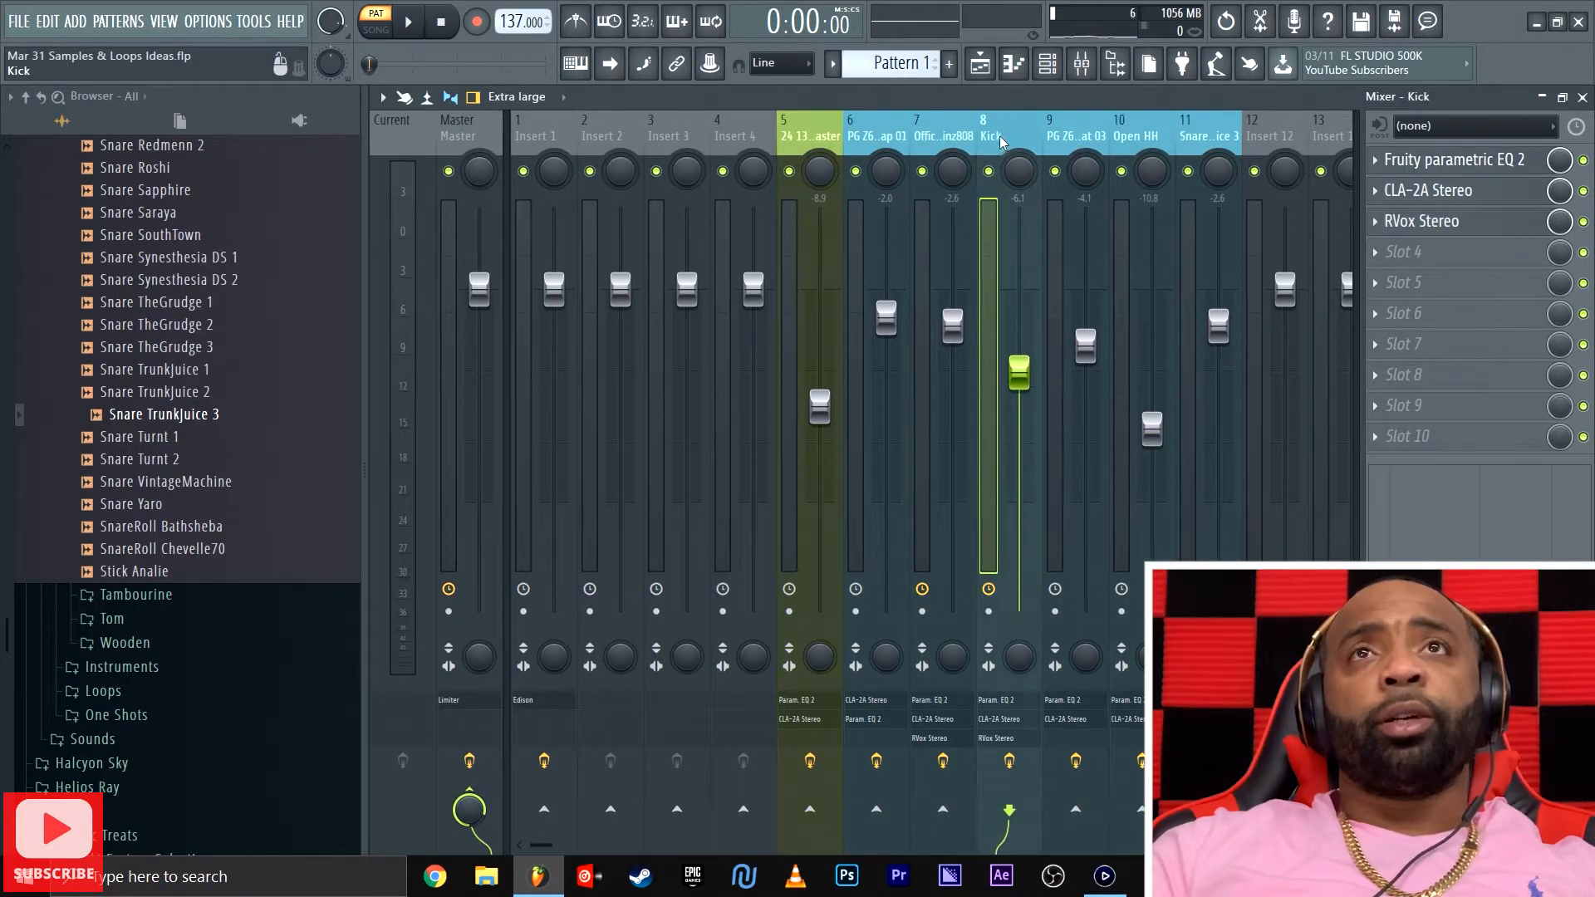
{"action": "left_click", "coordinate": [1450, 161]}
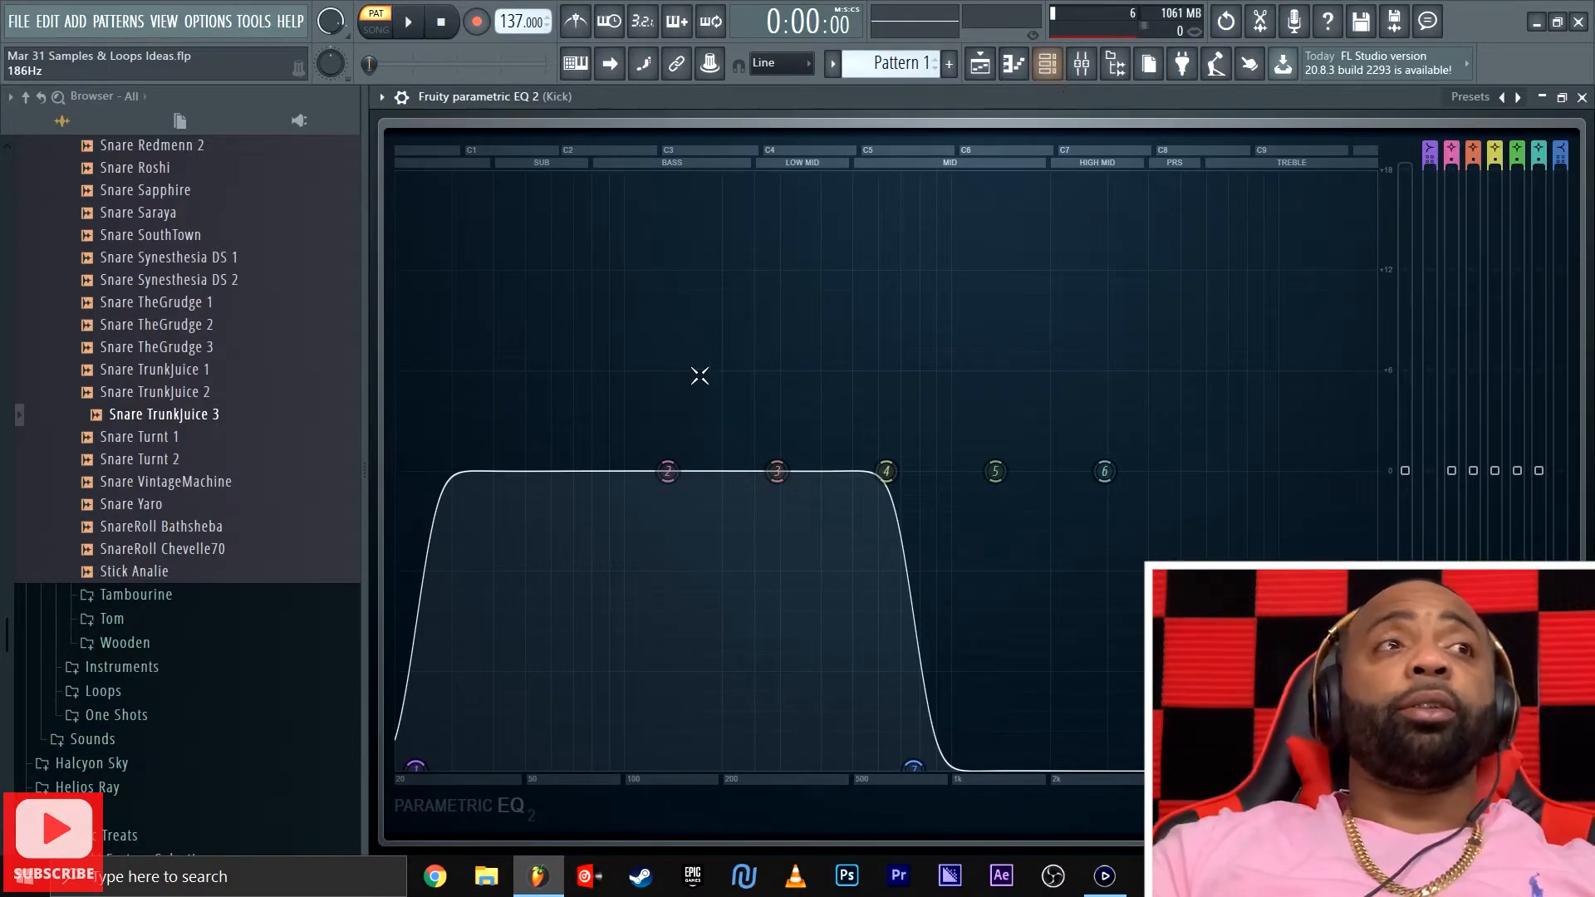
Reset band 1 of the Kick track's Fruity parametric EQ 2 and play the pattern to hear the kick without its low cut
{"action": "right_click", "coordinate": [416, 766]}
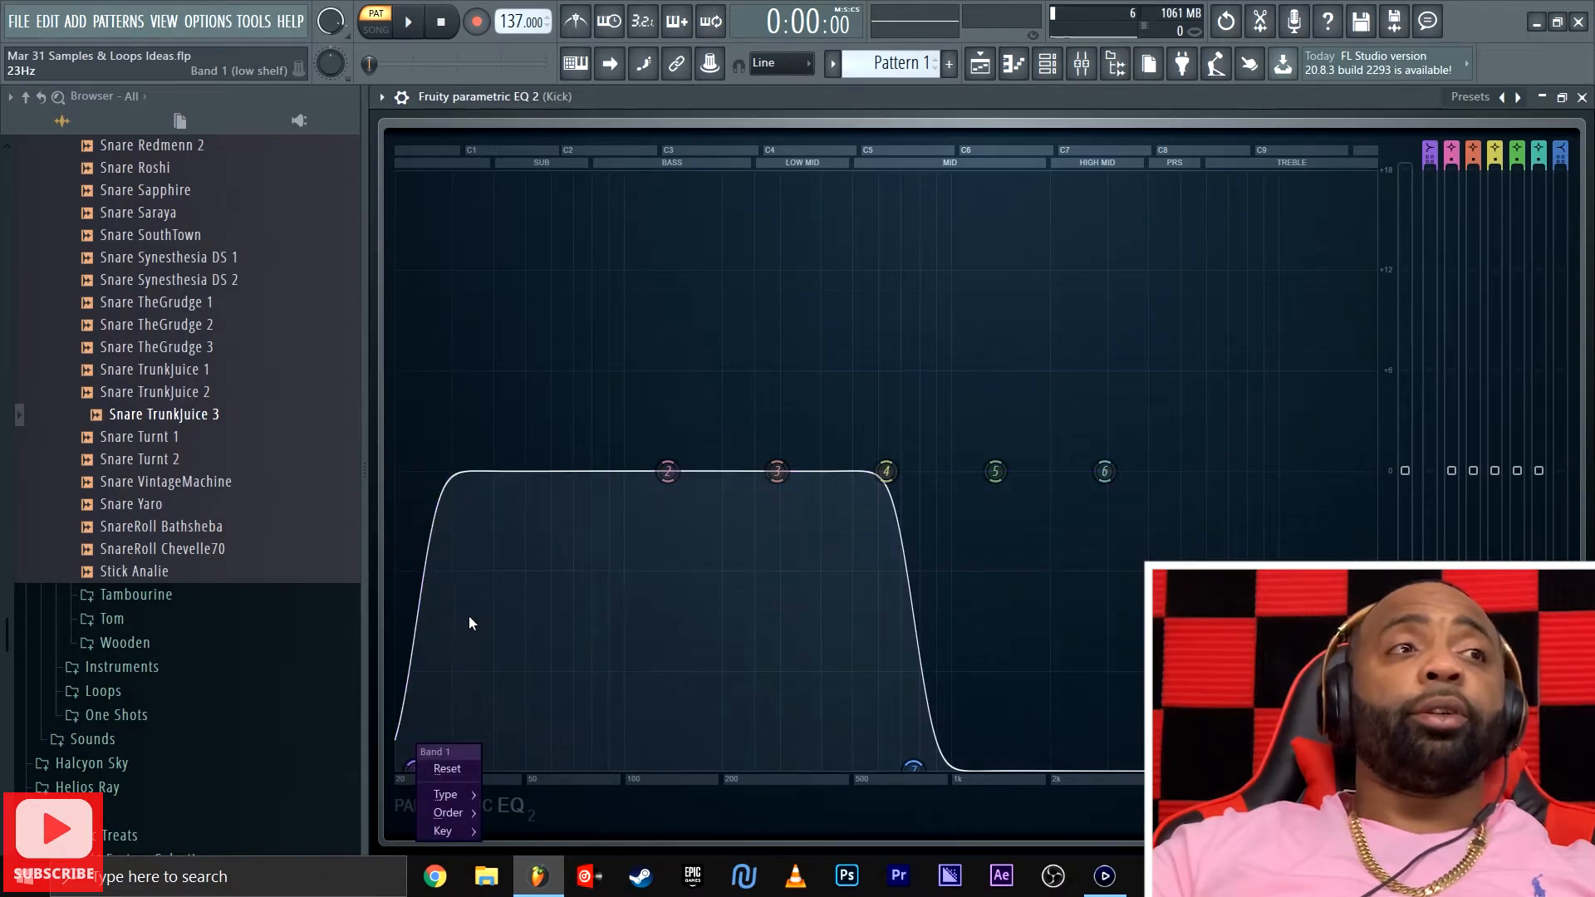
{"action": "left_click", "coordinate": [447, 769]}
{"action": "key", "text": "space"}
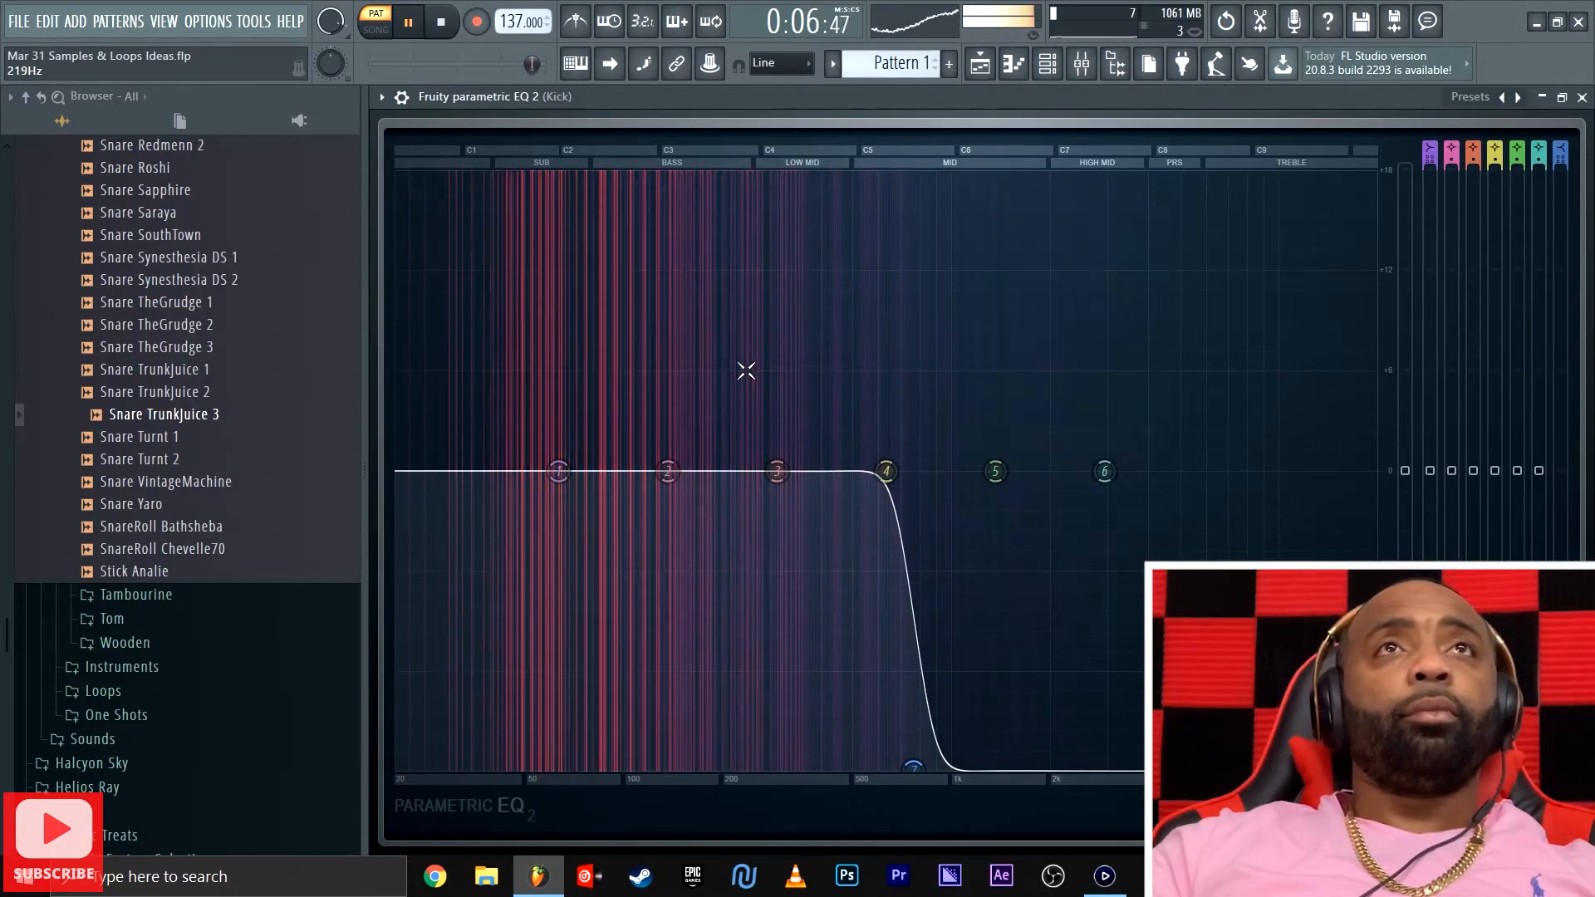
{"action": "left_click", "coordinate": [1081, 63]}
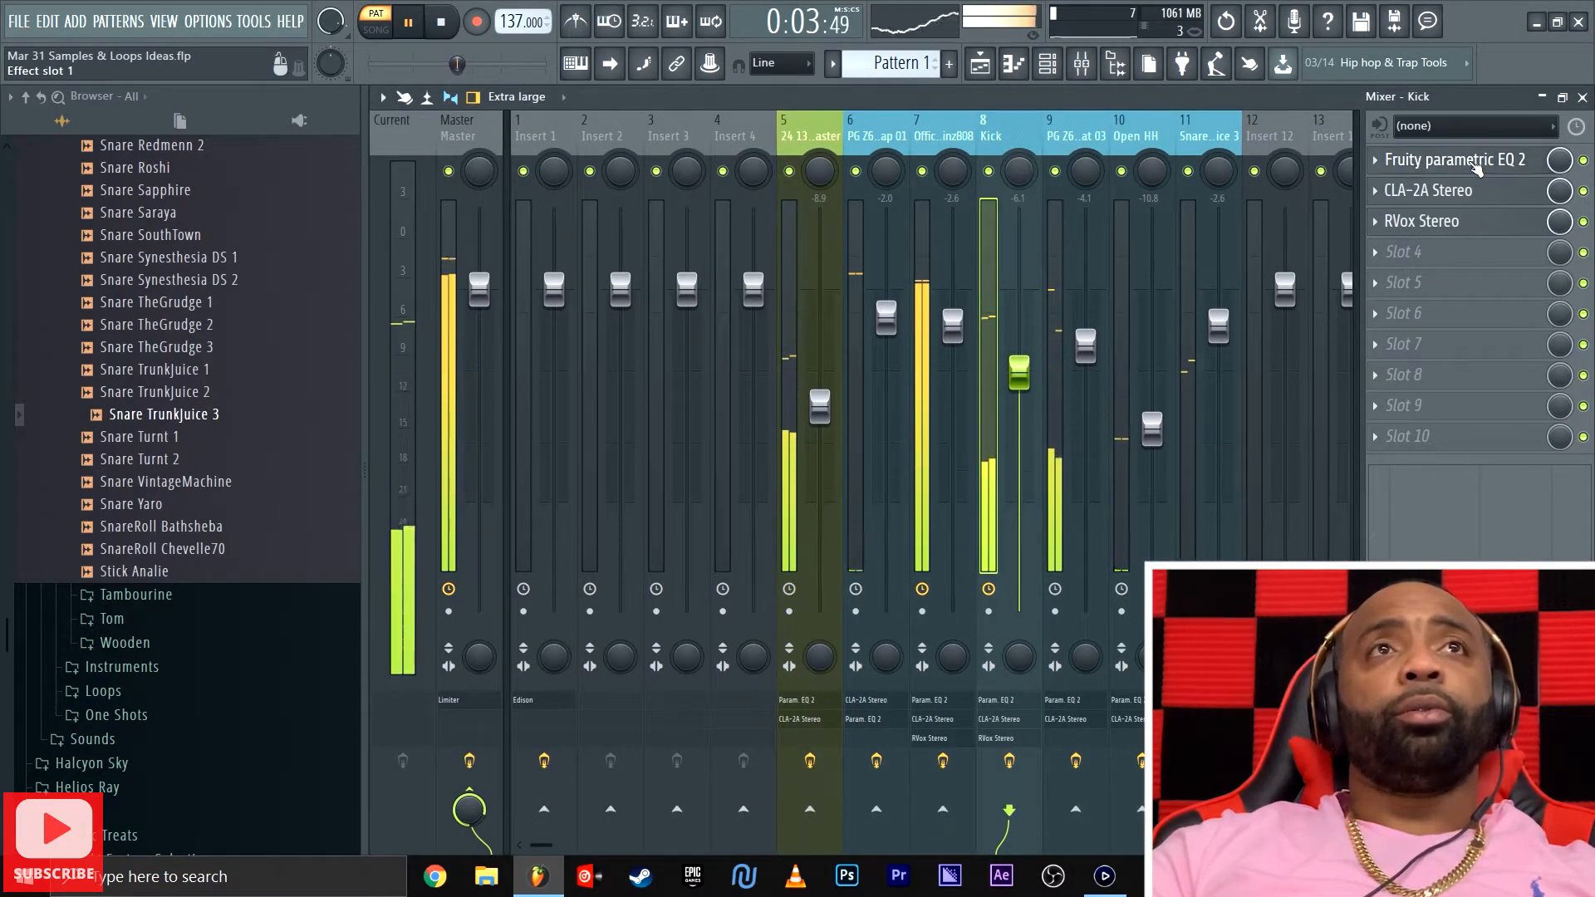
{"action": "left_click", "coordinate": [1420, 158]}
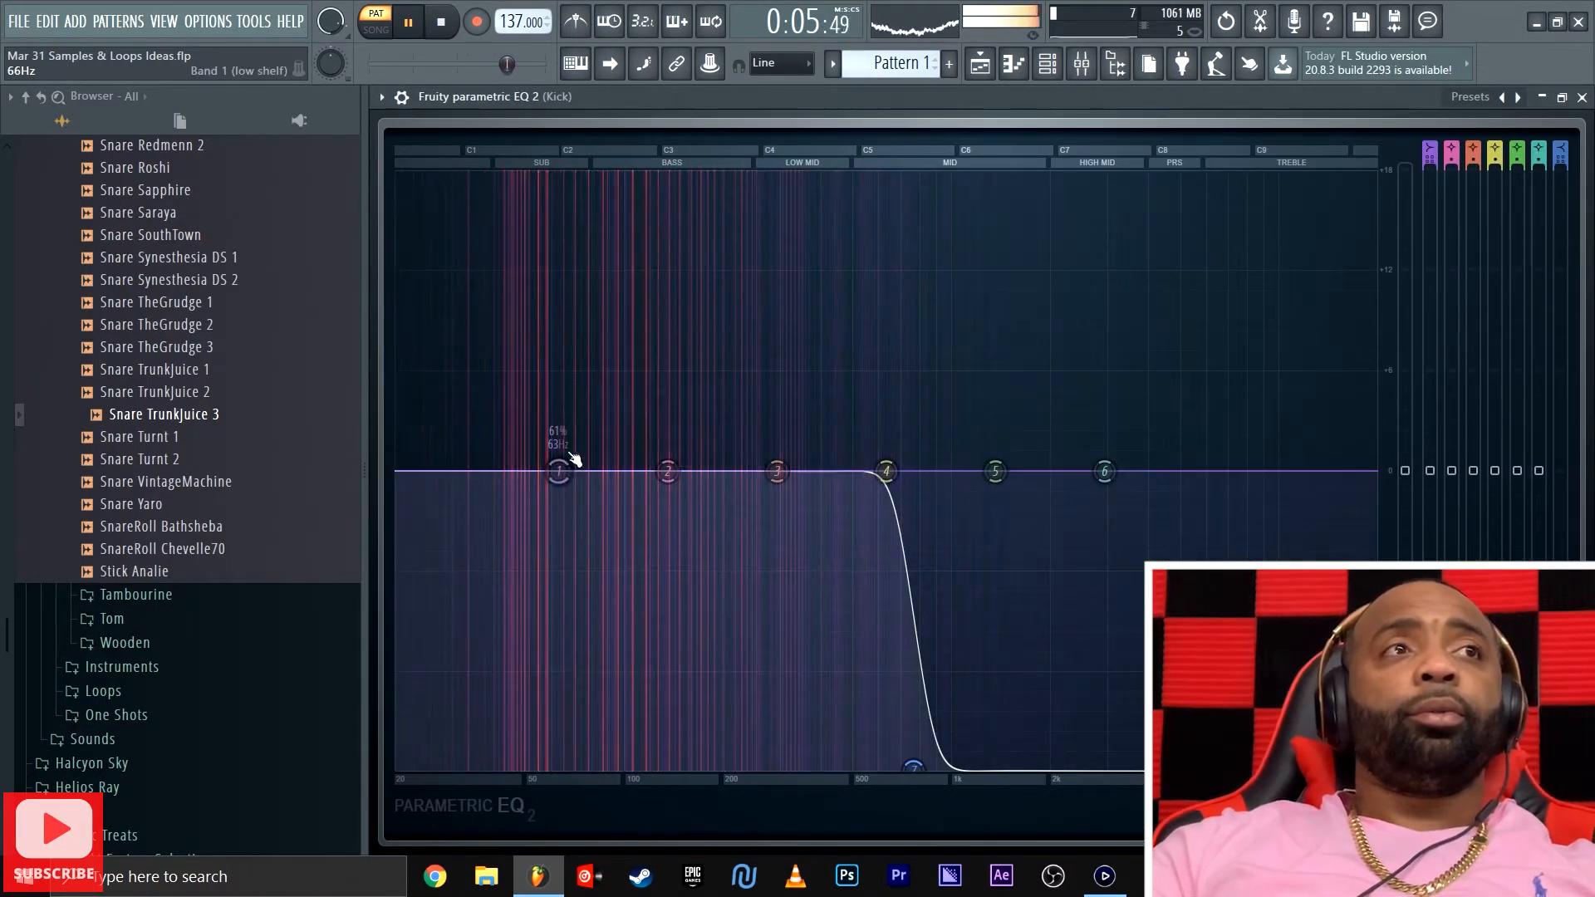
{"action": "key", "text": "space"}
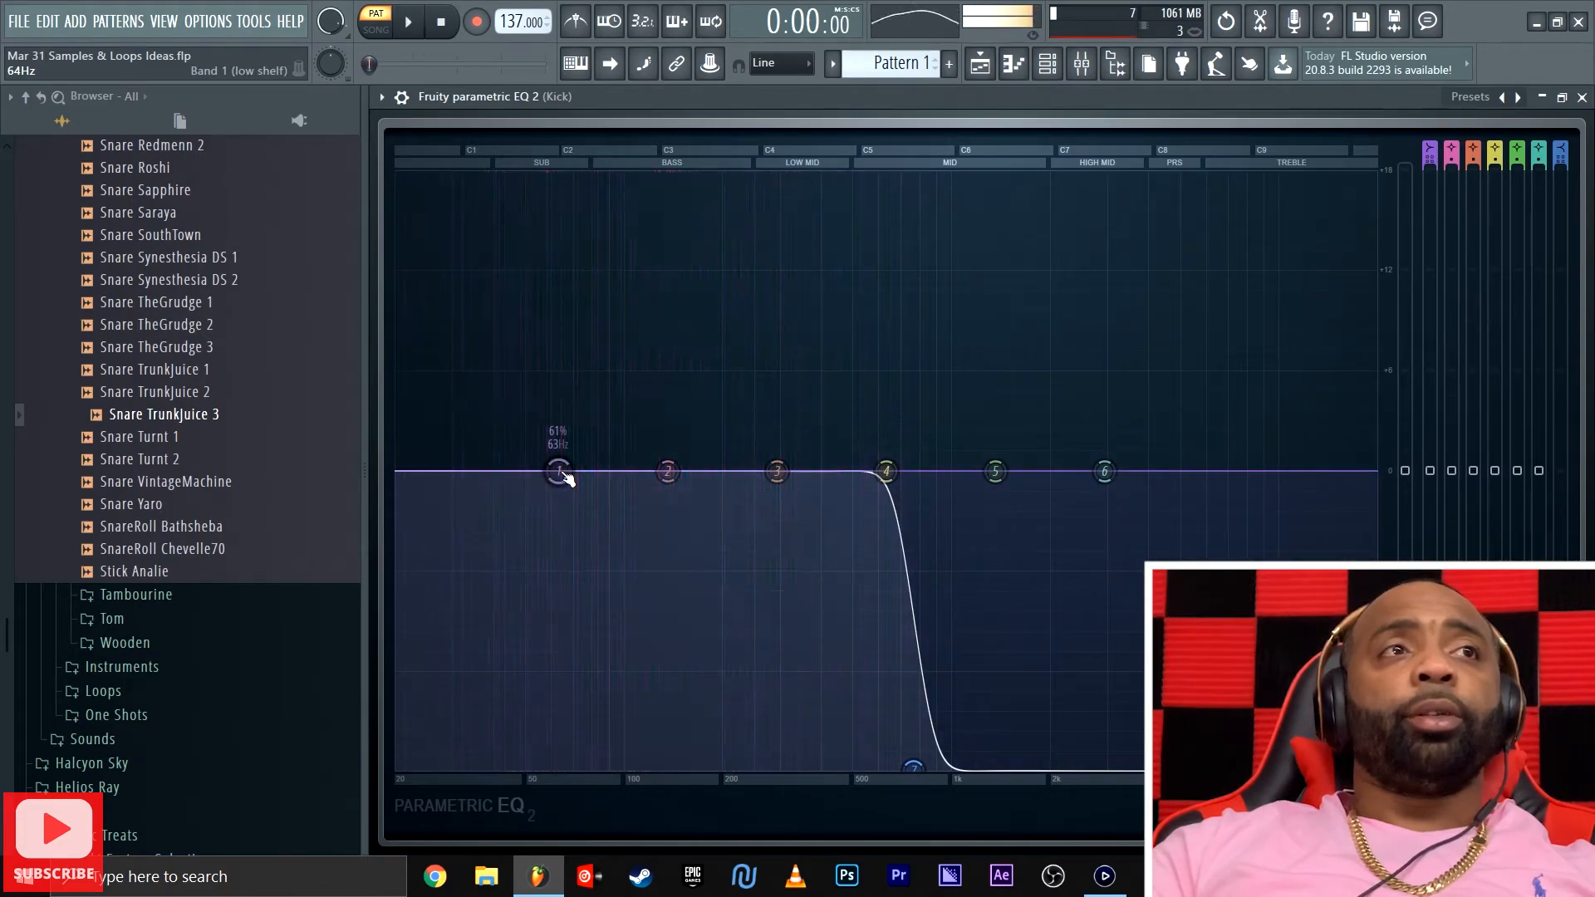
Pull band 1 down into a low cut at about 30 Hz, and reset the band again
{"action": "left_click_drag", "start_coordinate": [559, 471], "coordinate": [454, 766]}
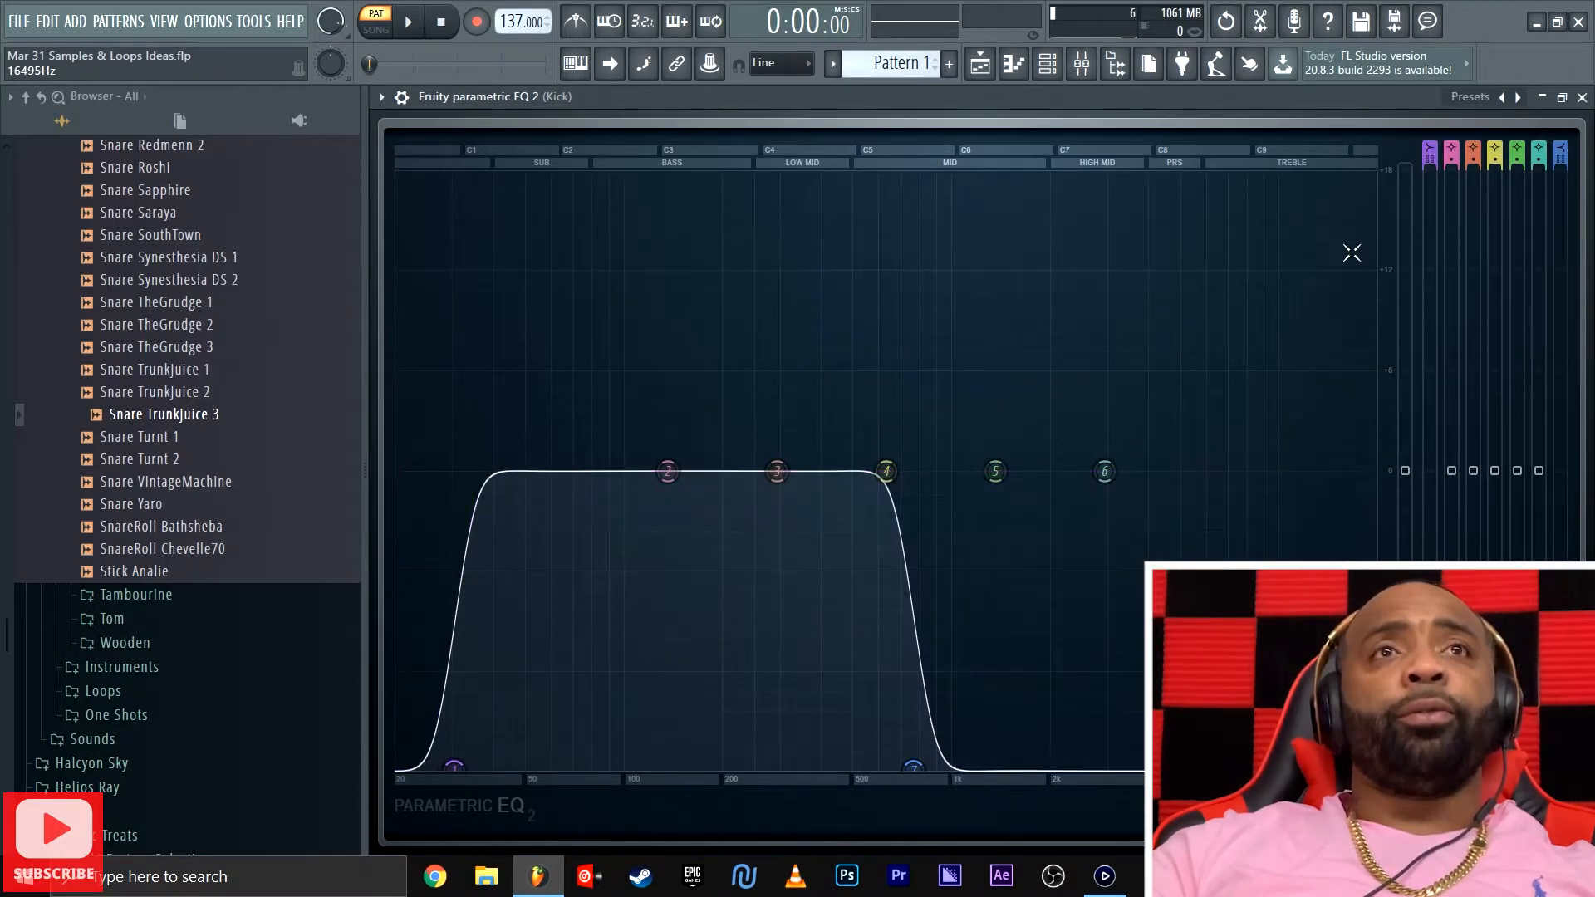
{"action": "right_click", "coordinate": [454, 769]}
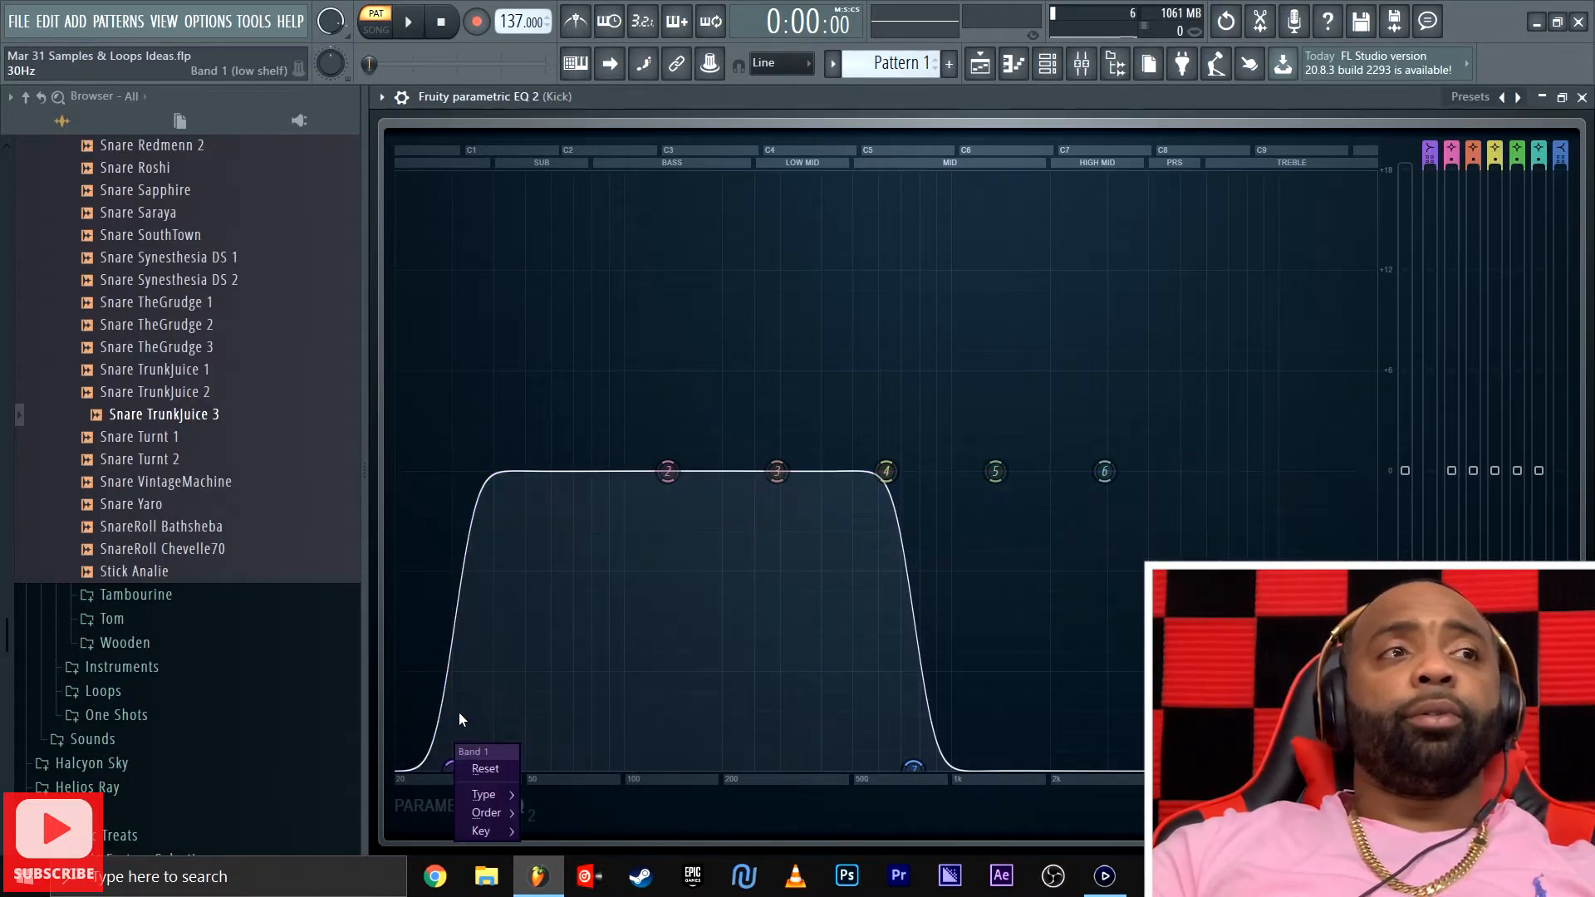
{"action": "left_click", "coordinate": [490, 771]}
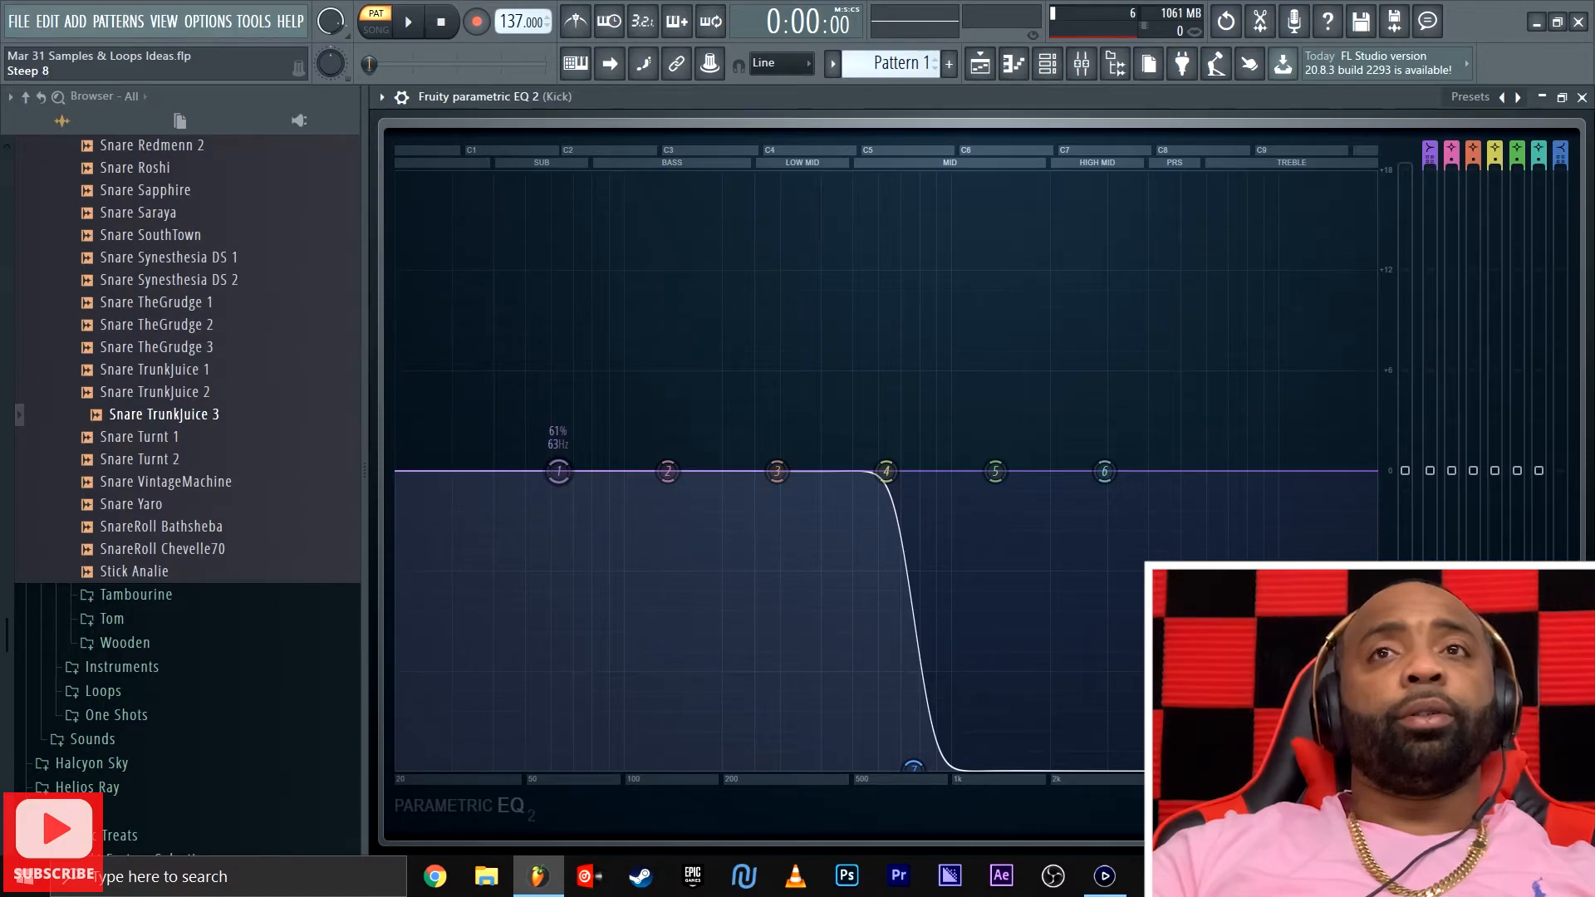
Pull the Kick EQ's band 1 back into a low cut, try it near 20 Hz, and raise it to just under 100 Hz during playback
{"action": "left_click_drag", "start_coordinate": [559, 473], "coordinate": [442, 765]}
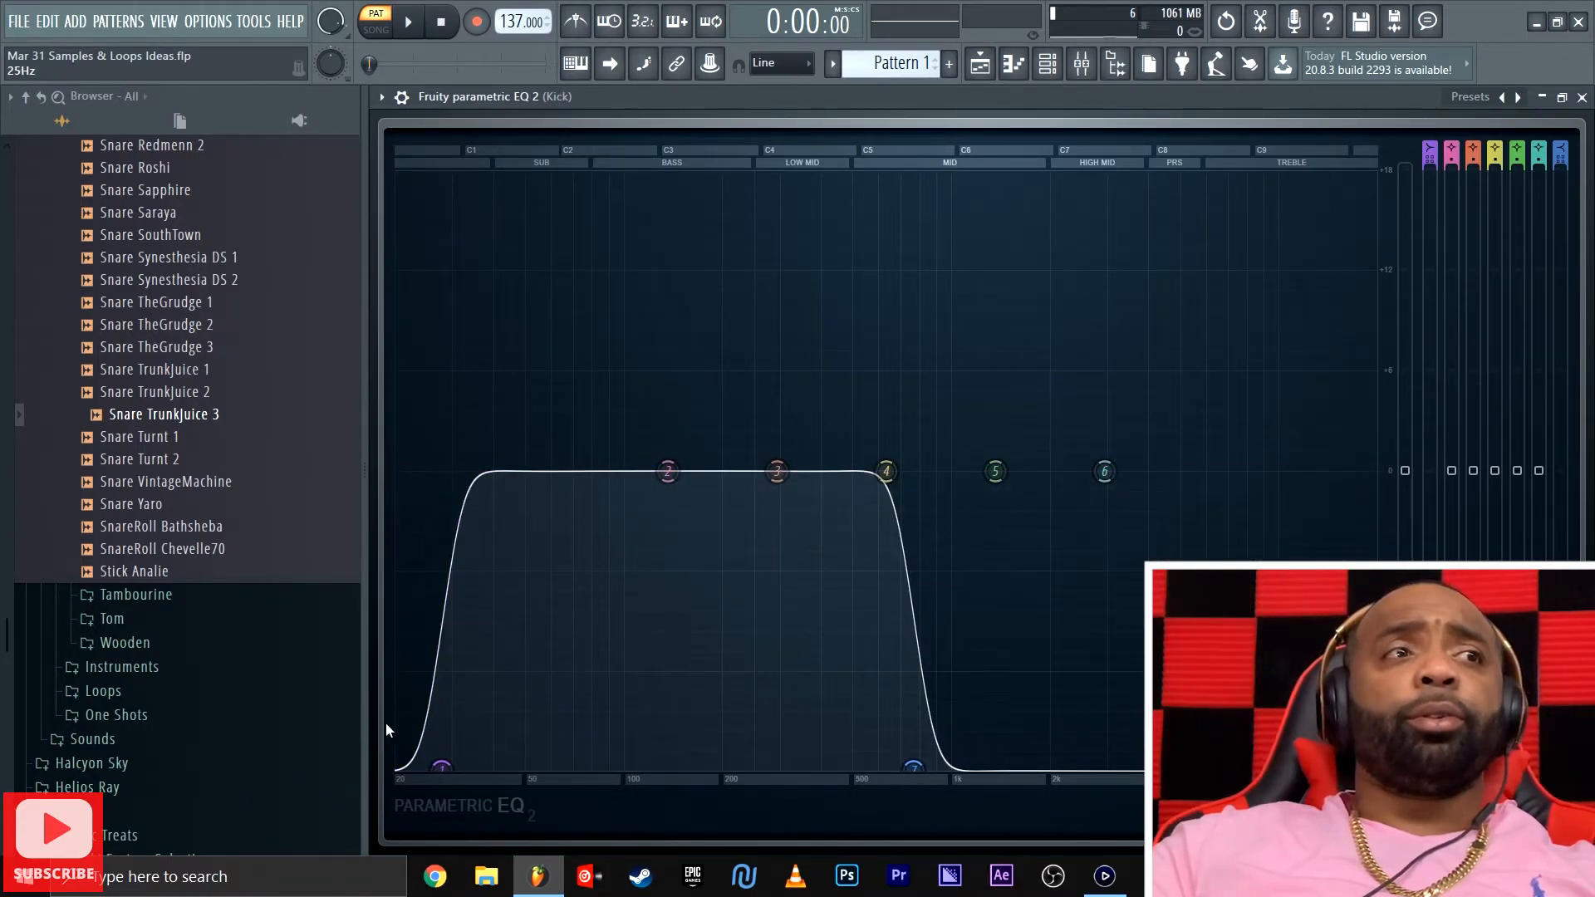
{"action": "left_click_drag", "start_coordinate": [439, 771], "coordinate": [397, 766]}
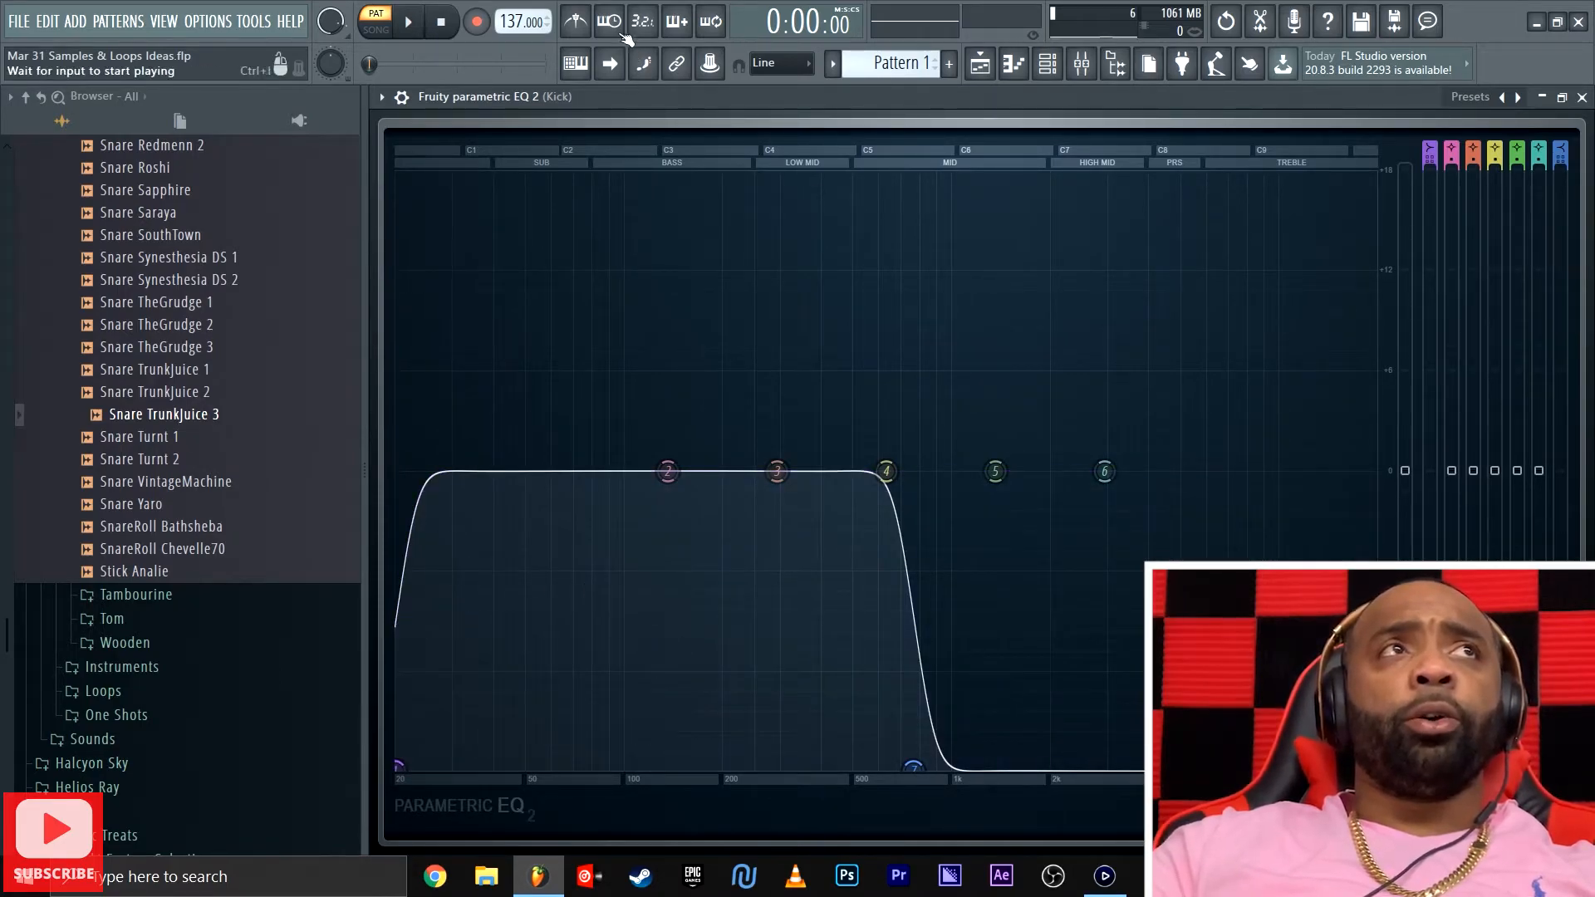
{"action": "key", "text": "space"}
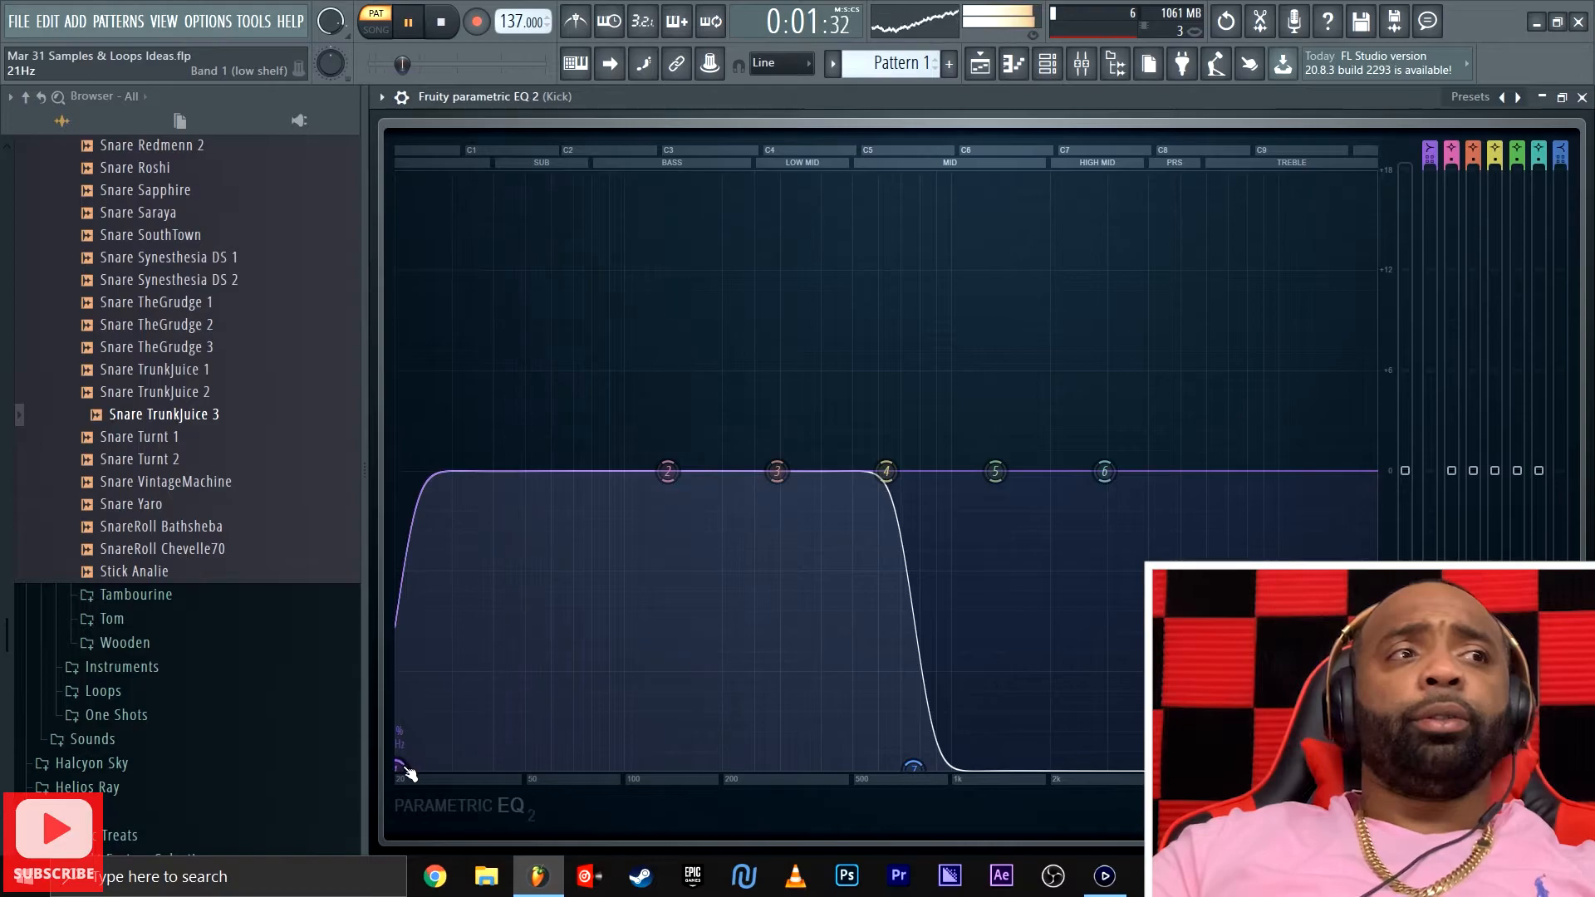
{"action": "left_click_drag", "start_coordinate": [402, 766], "coordinate": [608, 769]}
{"action": "key", "text": "space"}
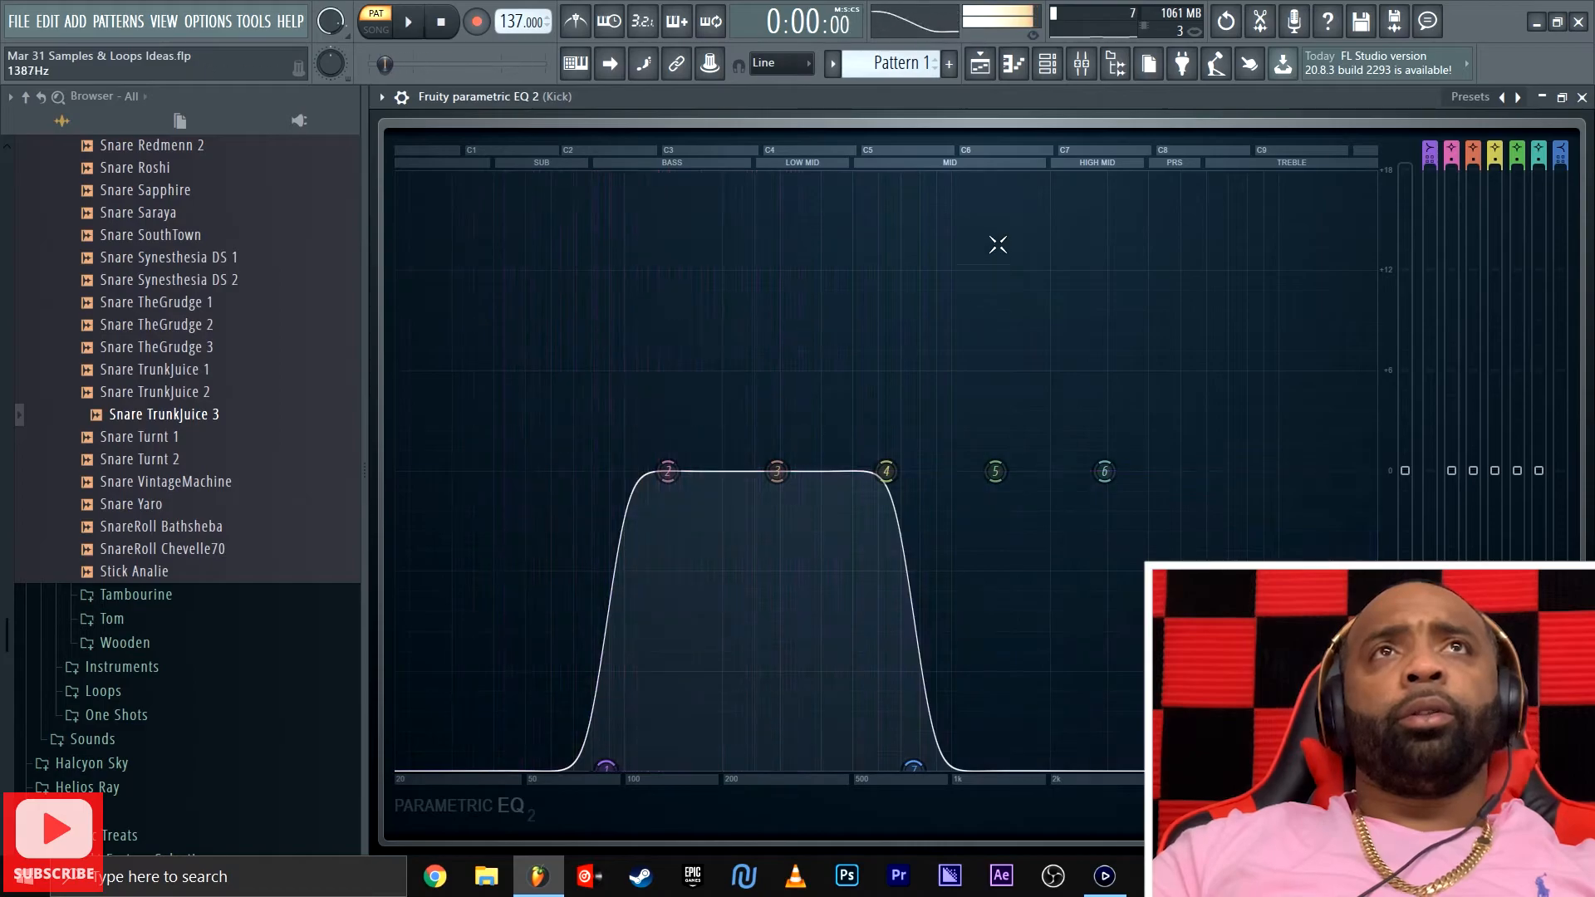
Solo the Kick track in the mixer, start playback and reopen its Fruity parametric EQ 2
{"action": "left_click", "coordinate": [1081, 63]}
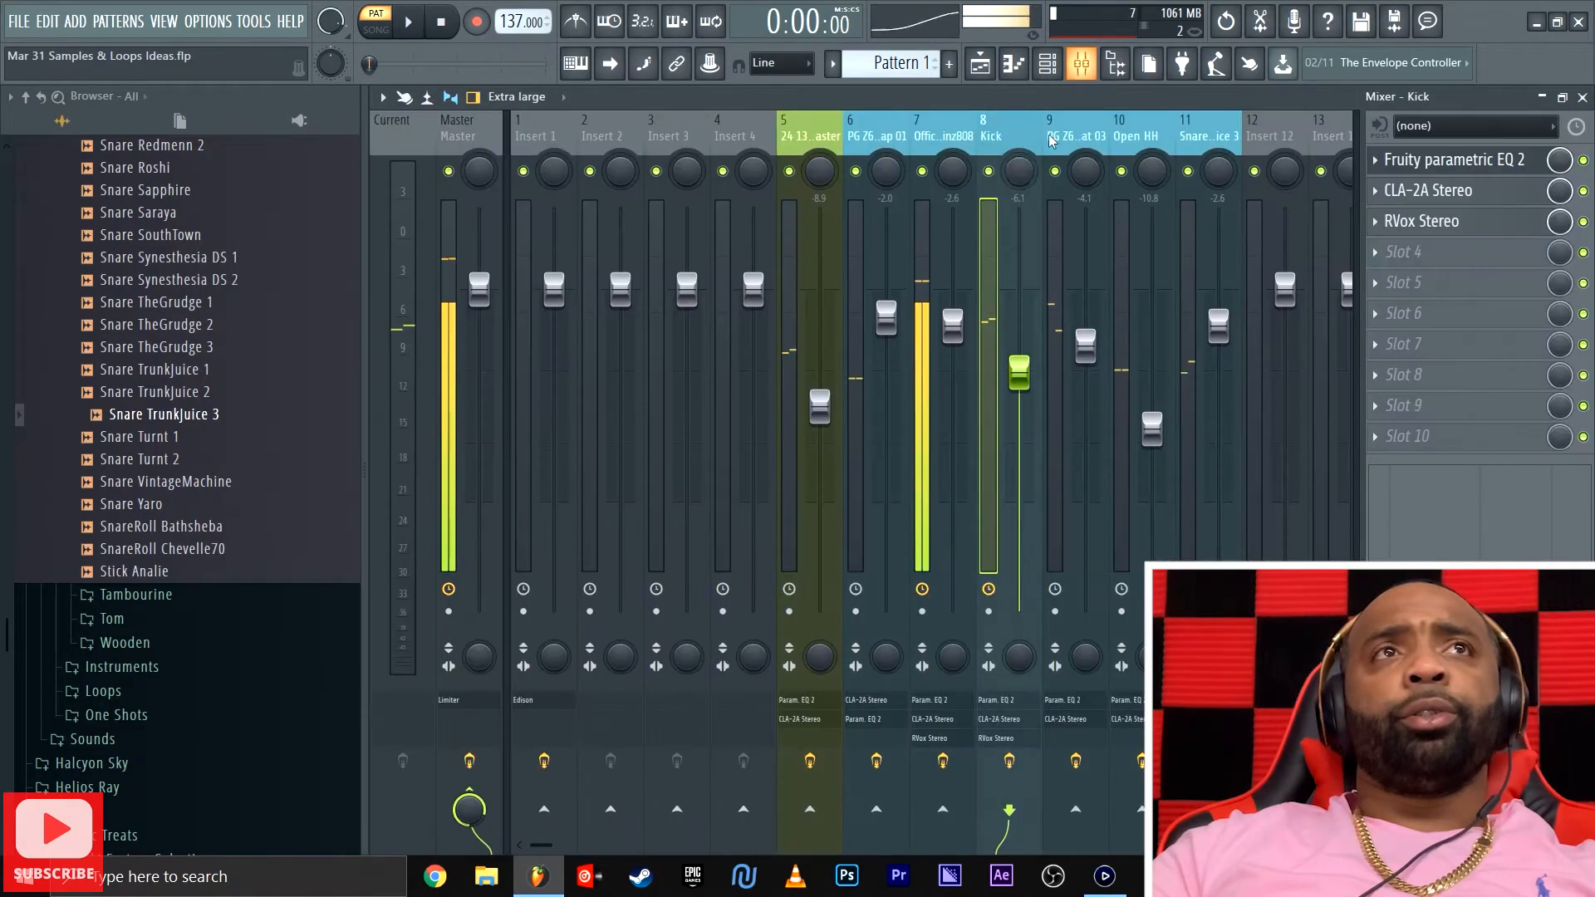
{"action": "right_click", "coordinate": [990, 174]}
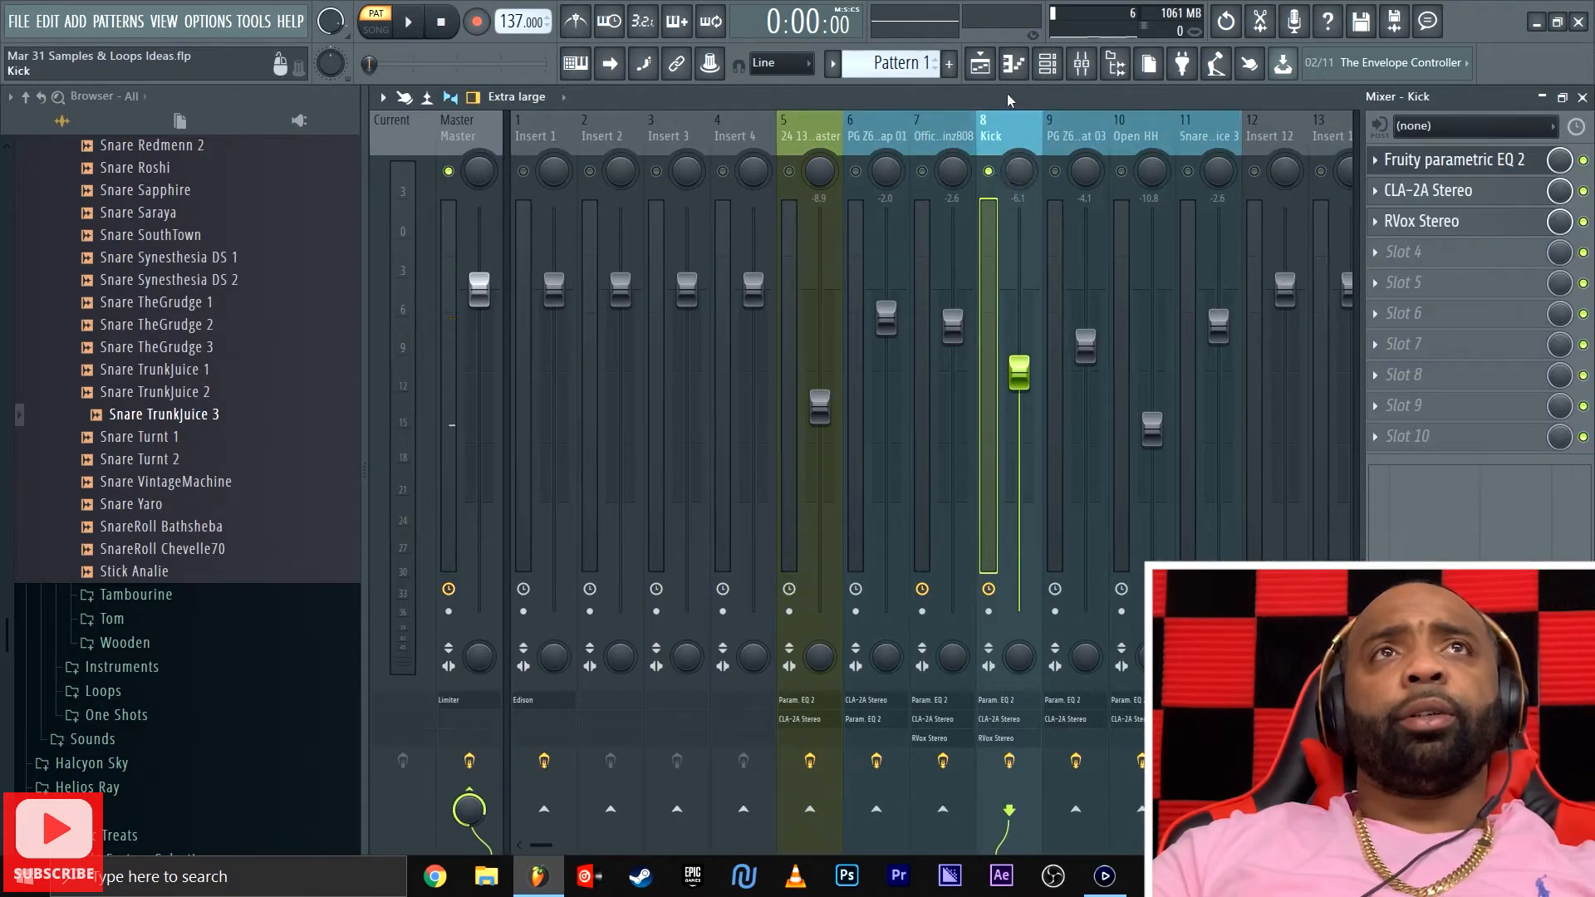
{"action": "key", "text": "space"}
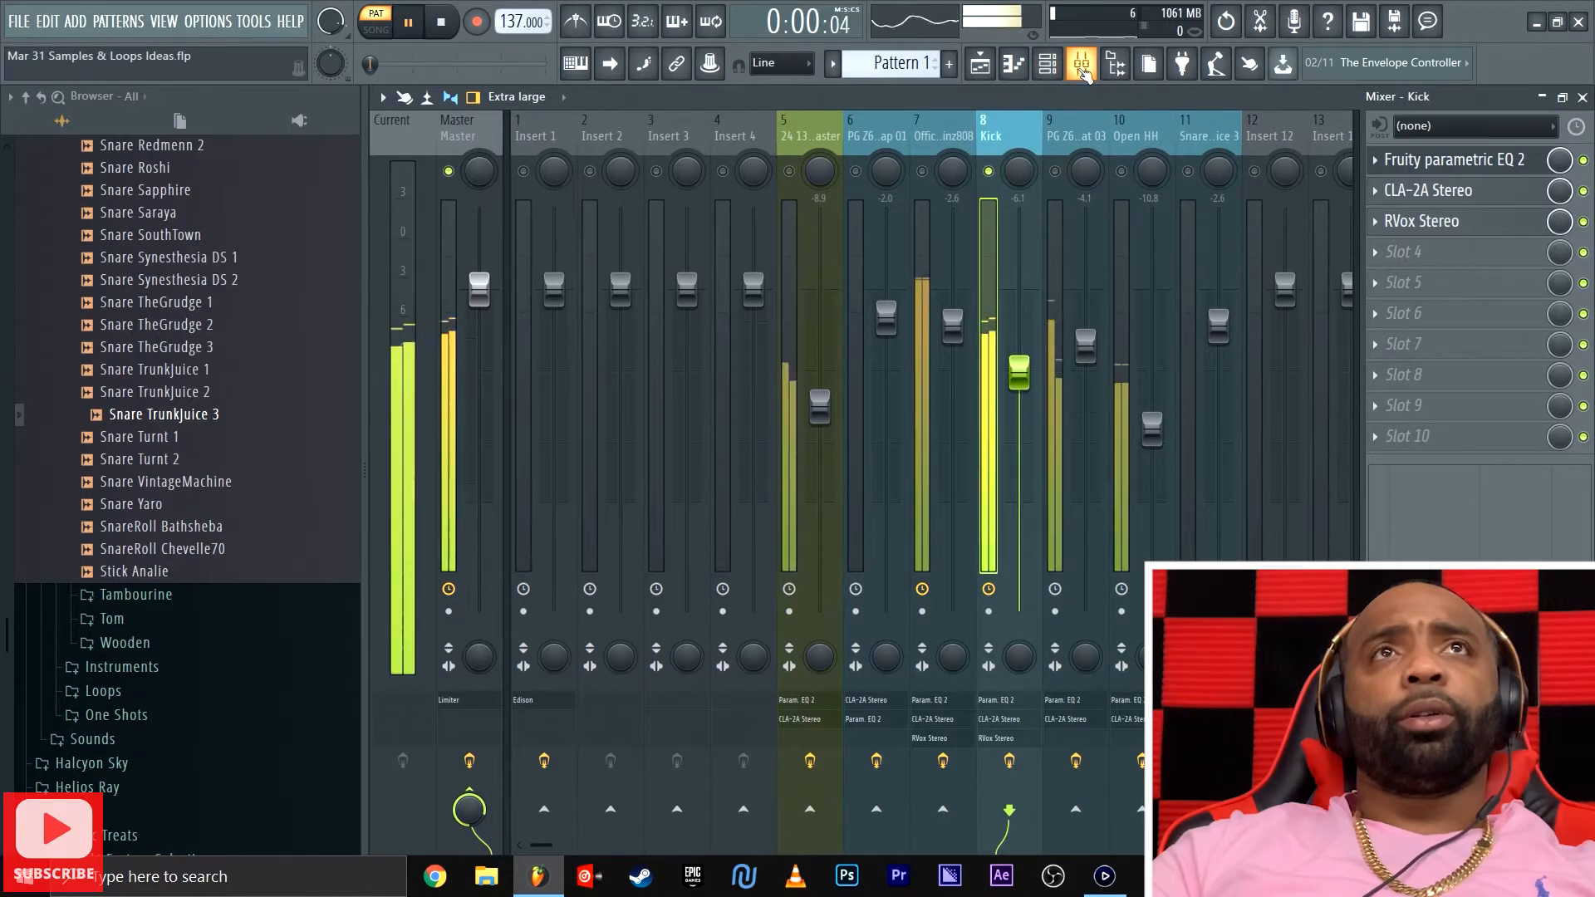
{"action": "left_click", "coordinate": [1439, 161]}
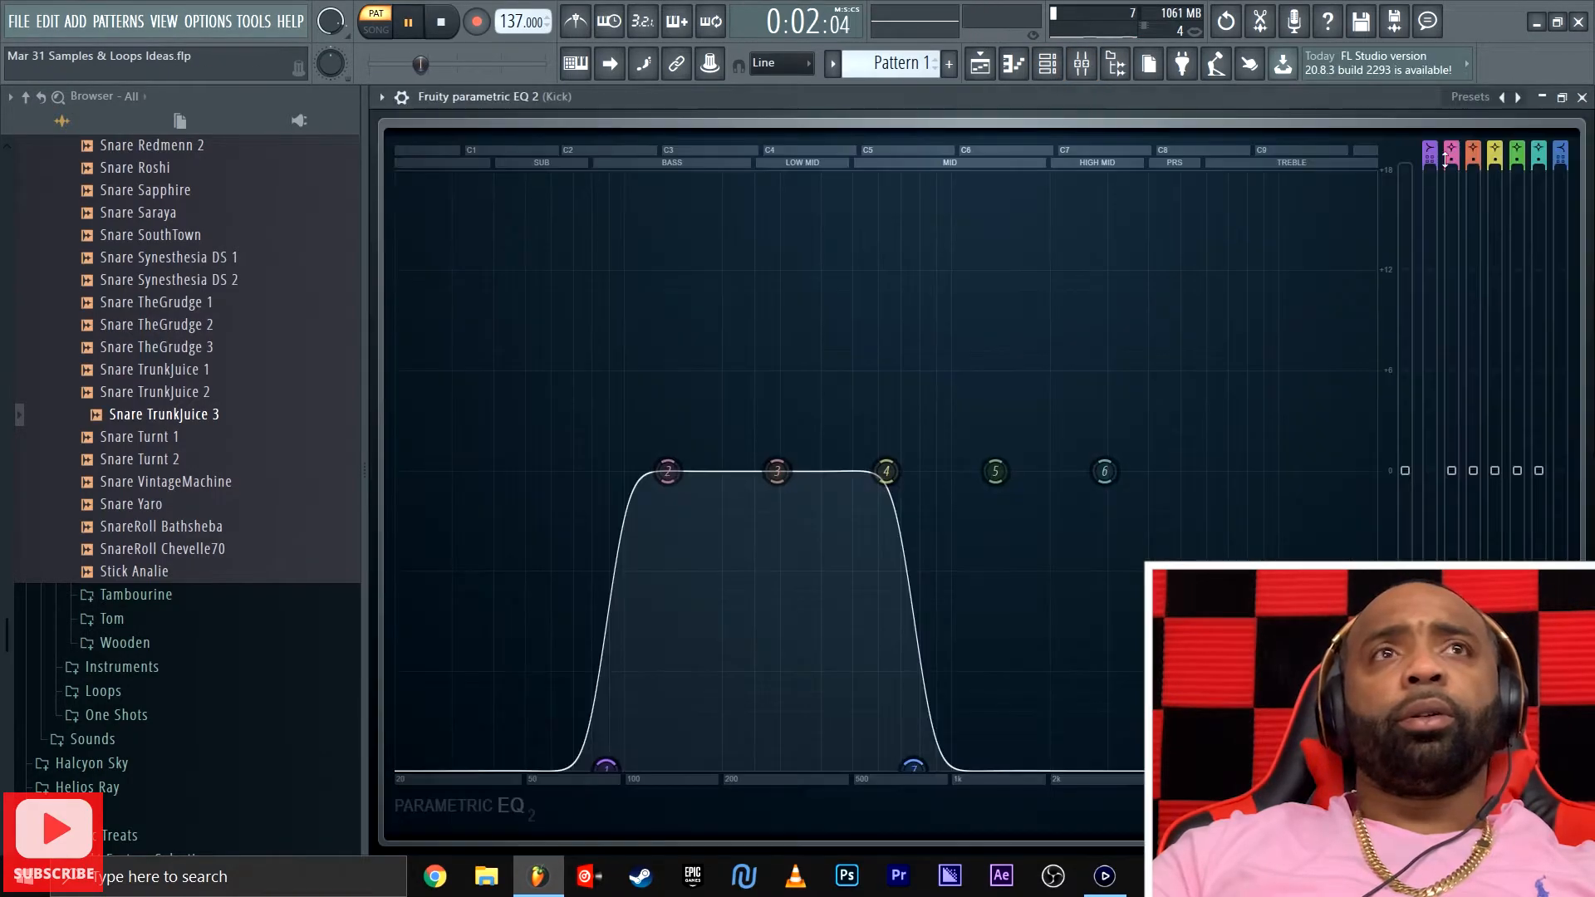
Compare low-cut positions on the soloed kick during playback and set EQ band 1 to about 31 Hz
{"action": "left_click_drag", "start_coordinate": [625, 761], "coordinate": [400, 764]}
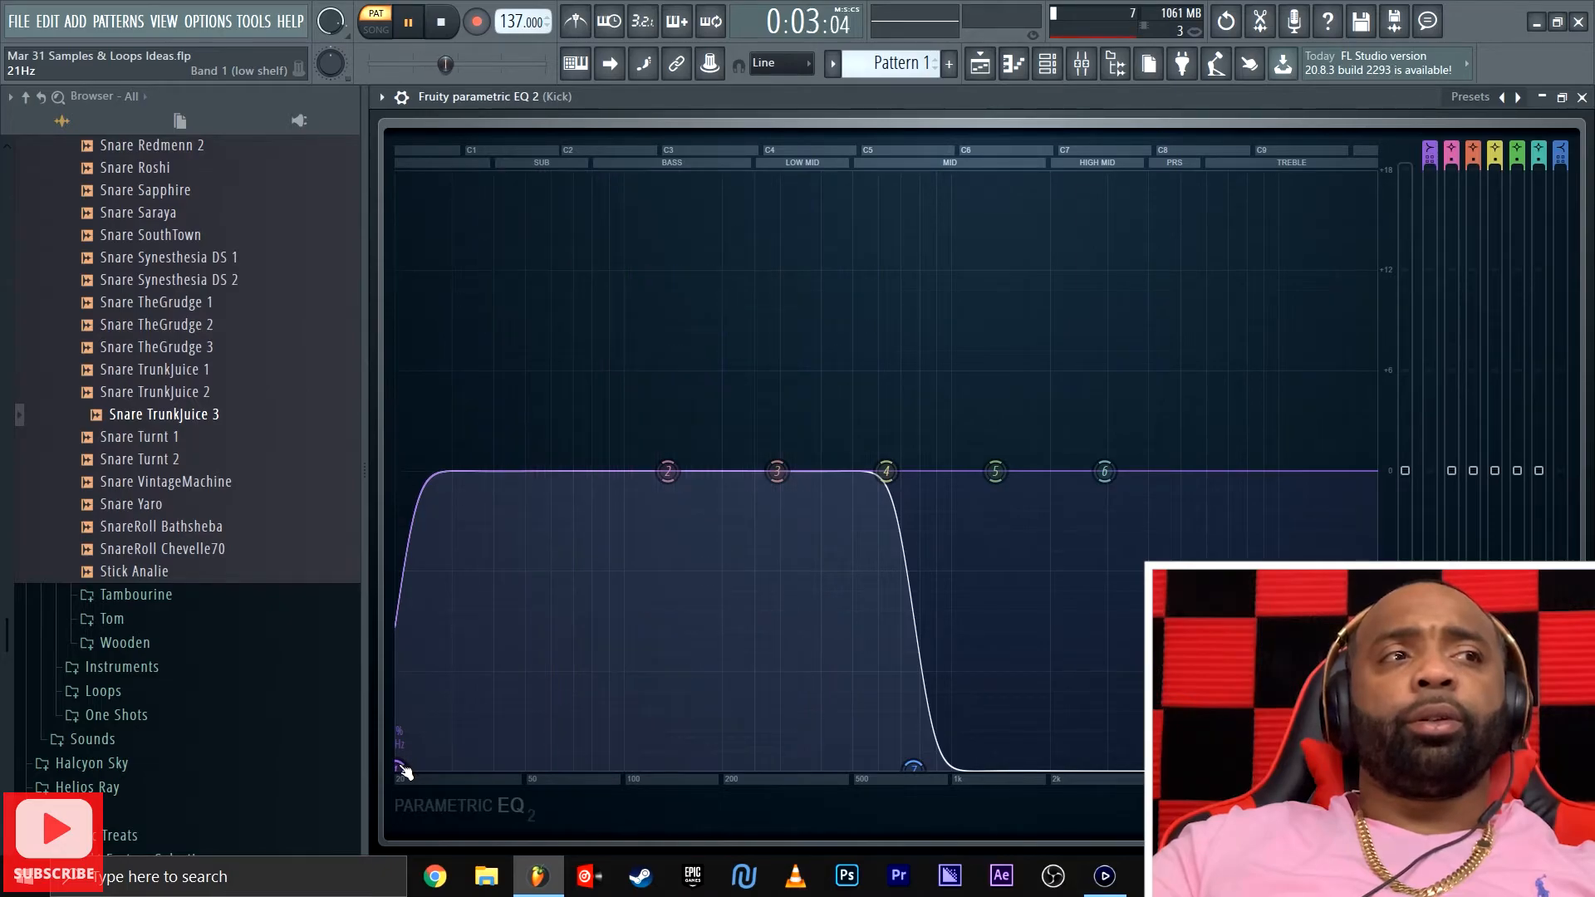
{"action": "left_click_drag", "start_coordinate": [401, 767], "coordinate": [503, 766]}
{"action": "left_click_drag", "start_coordinate": [494, 766], "coordinate": [456, 766]}
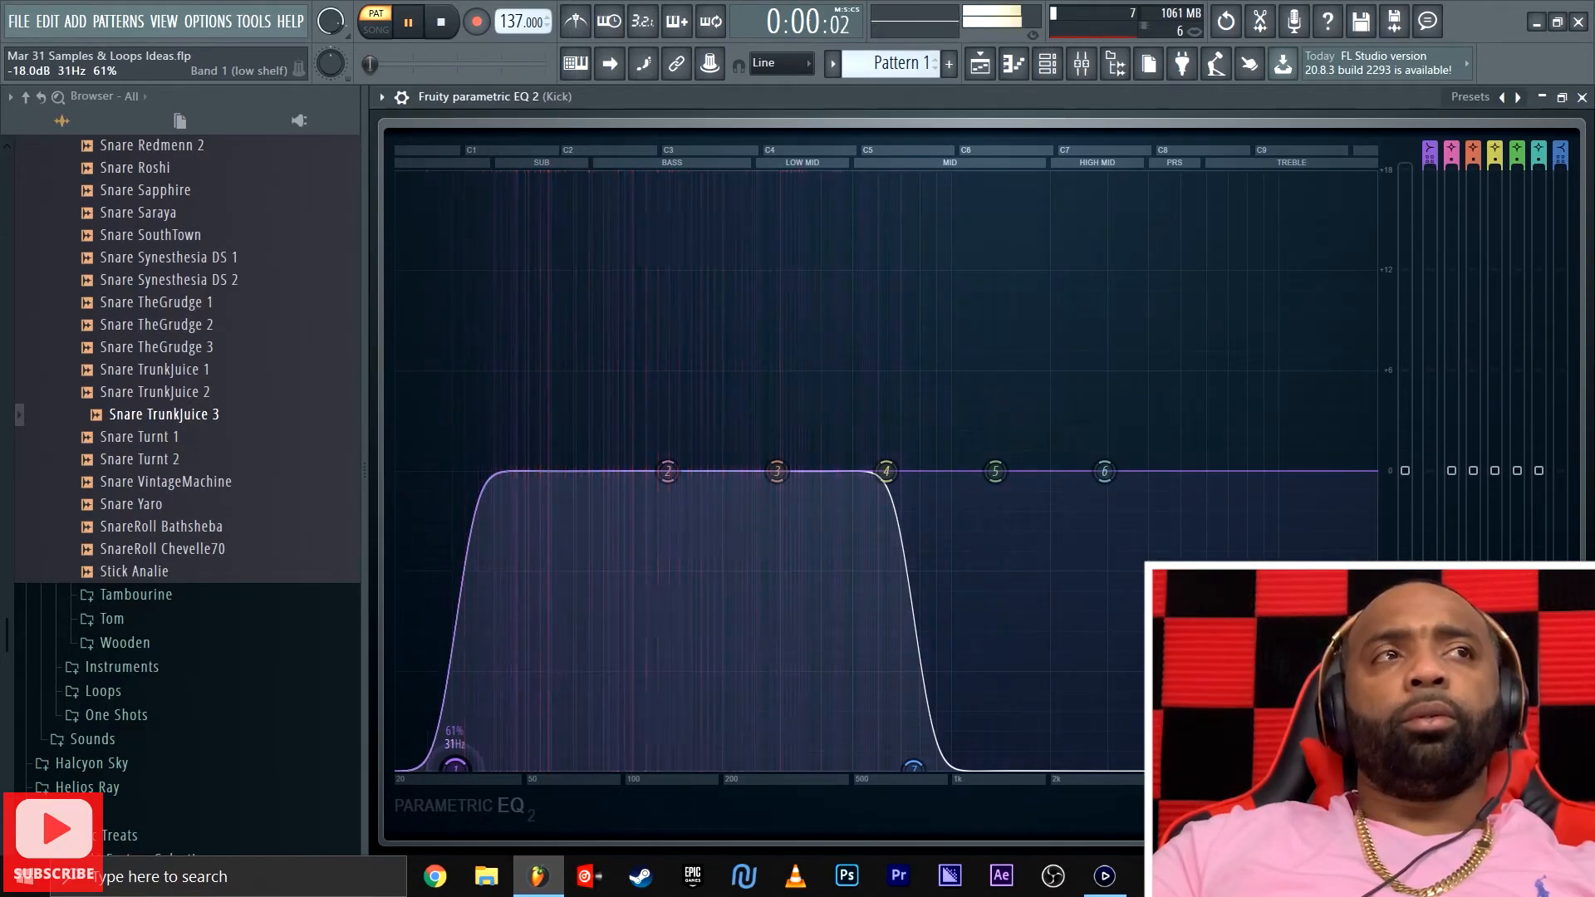
{"action": "left_click_drag", "start_coordinate": [456, 766], "coordinate": [399, 766]}
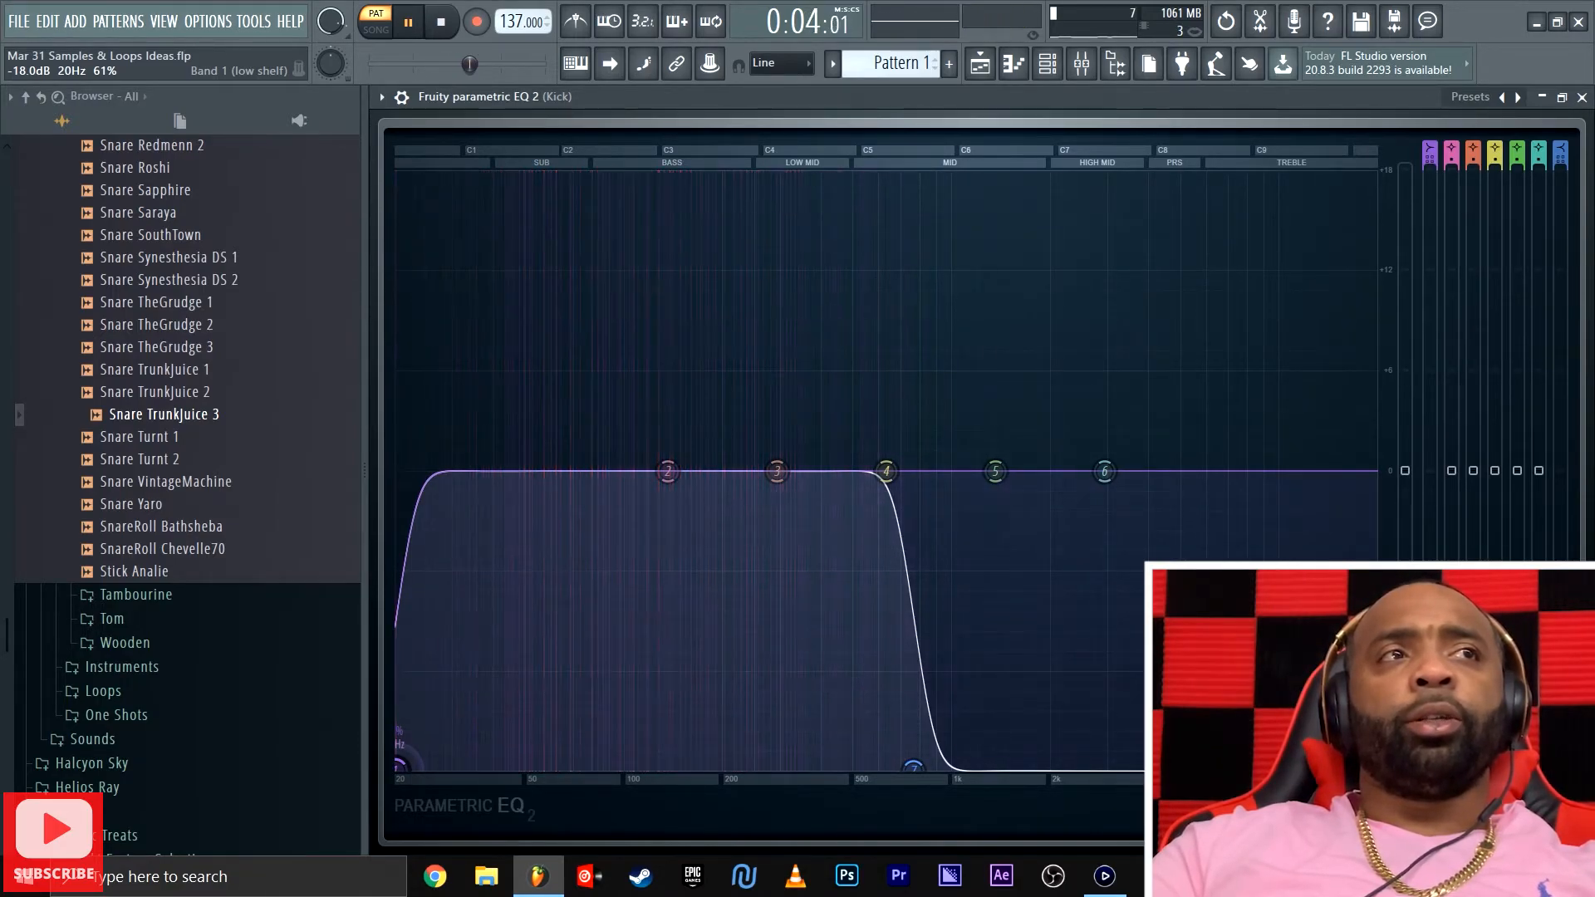
{"action": "left_click_drag", "start_coordinate": [398, 766], "coordinate": [458, 767]}
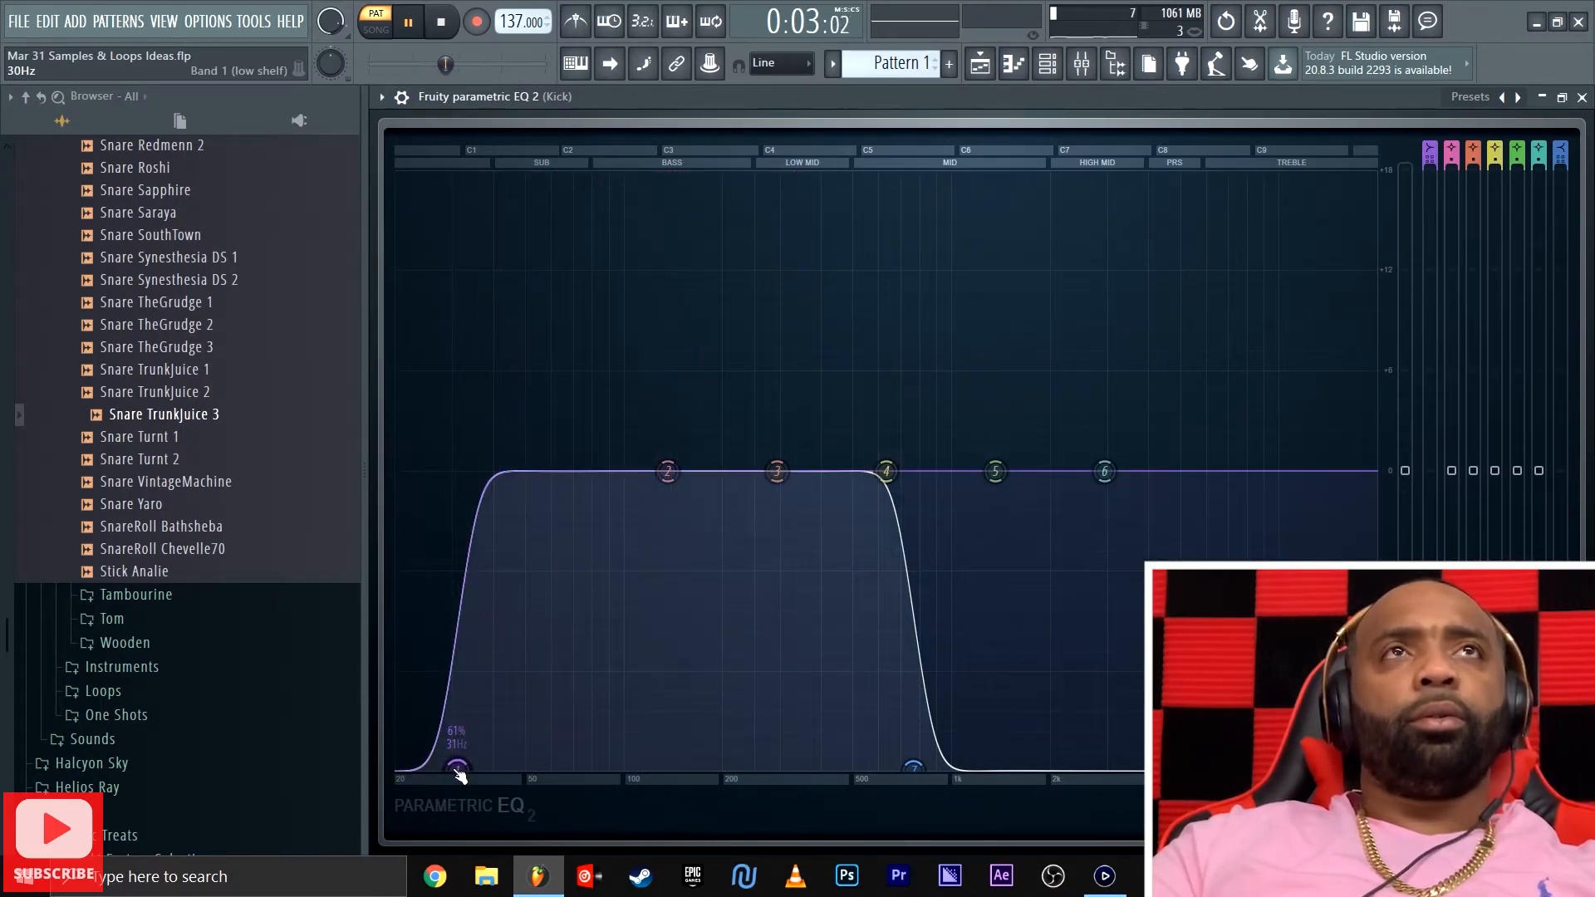
{"action": "mouse_move", "coordinate": [458, 766]}
{"action": "left_mouse_down"}
{"action": "mouse_move", "coordinate": [419, 766]}
{"action": "mouse_move", "coordinate": [455, 766]}
{"action": "left_mouse_up"}
{"action": "key", "text": "space"}
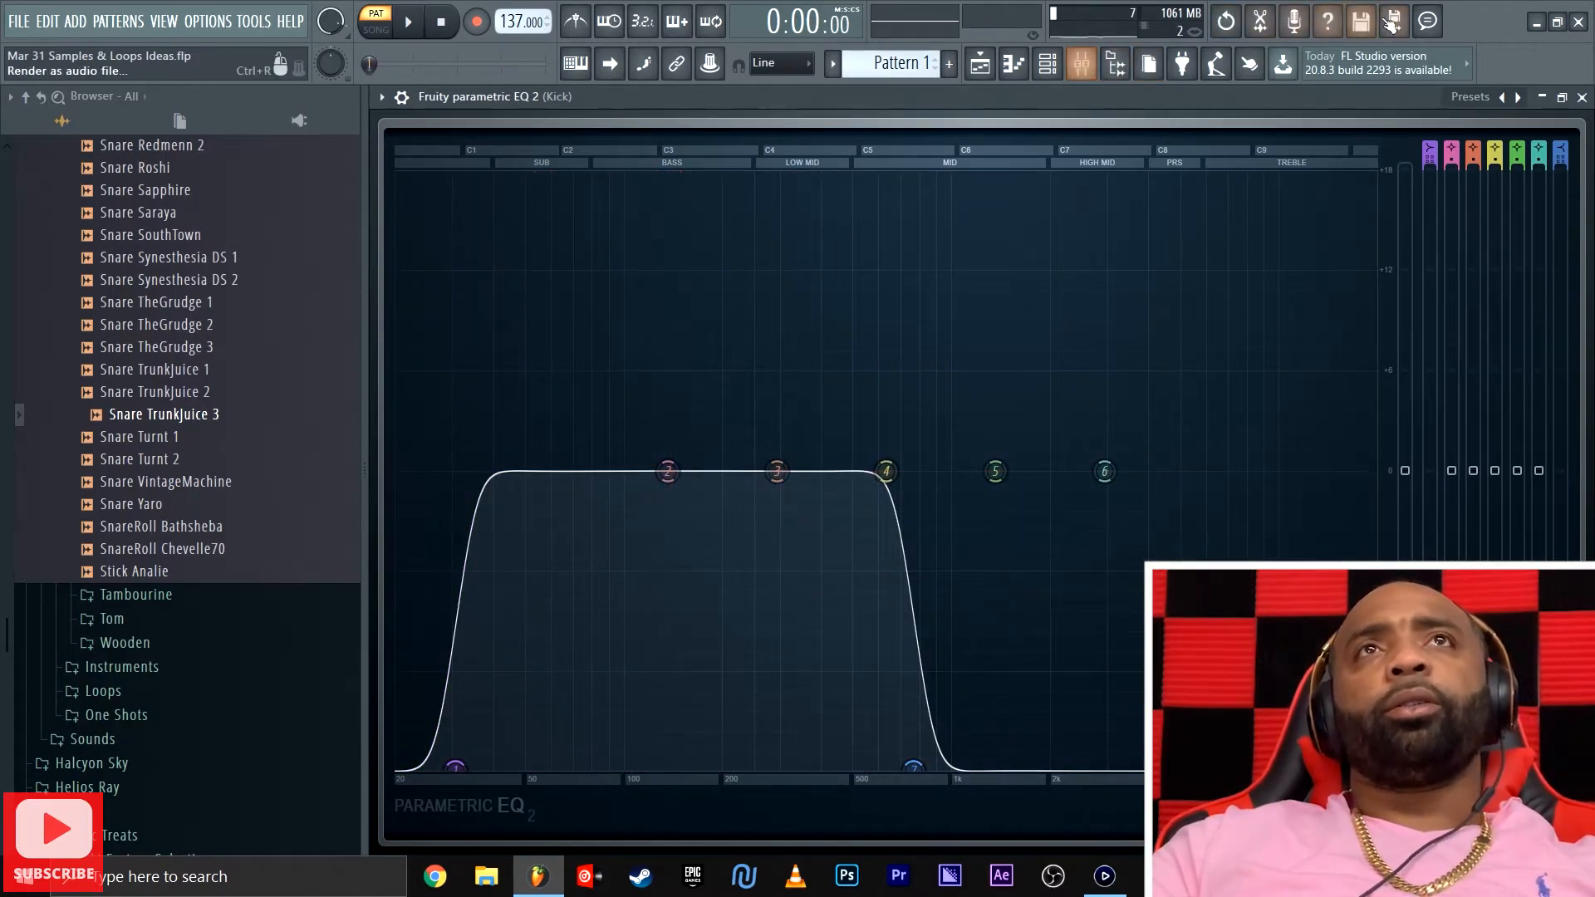
Unsolo the Kick track in the mixer and briefly play the full pattern
{"action": "left_click", "coordinate": [1081, 67]}
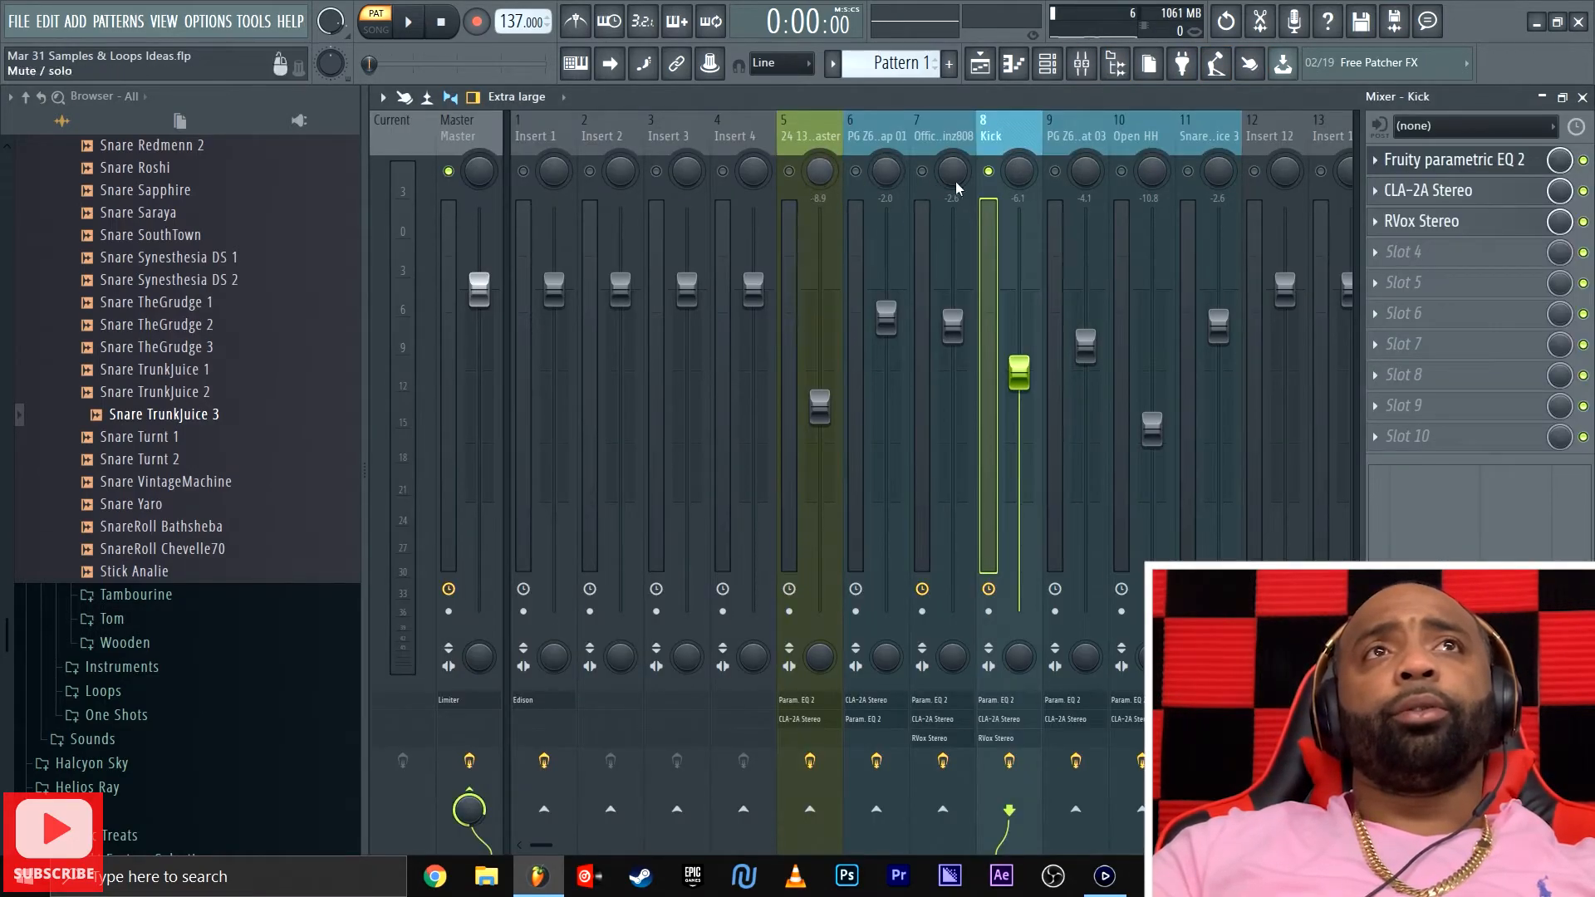
{"action": "right_click", "coordinate": [989, 173]}
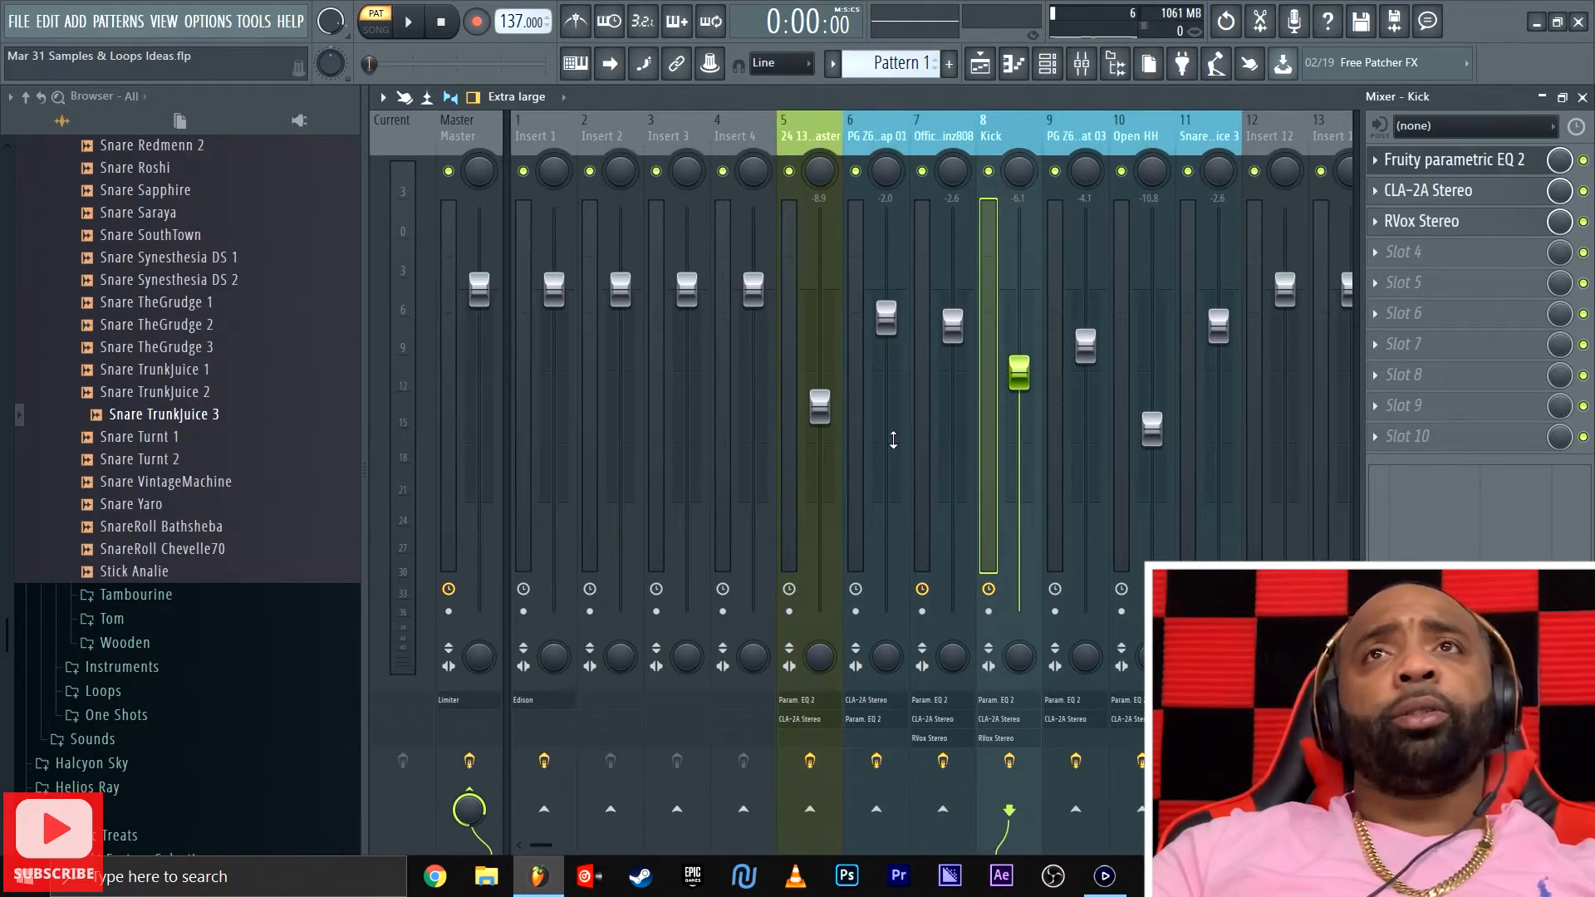
{"action": "key", "text": "space"}
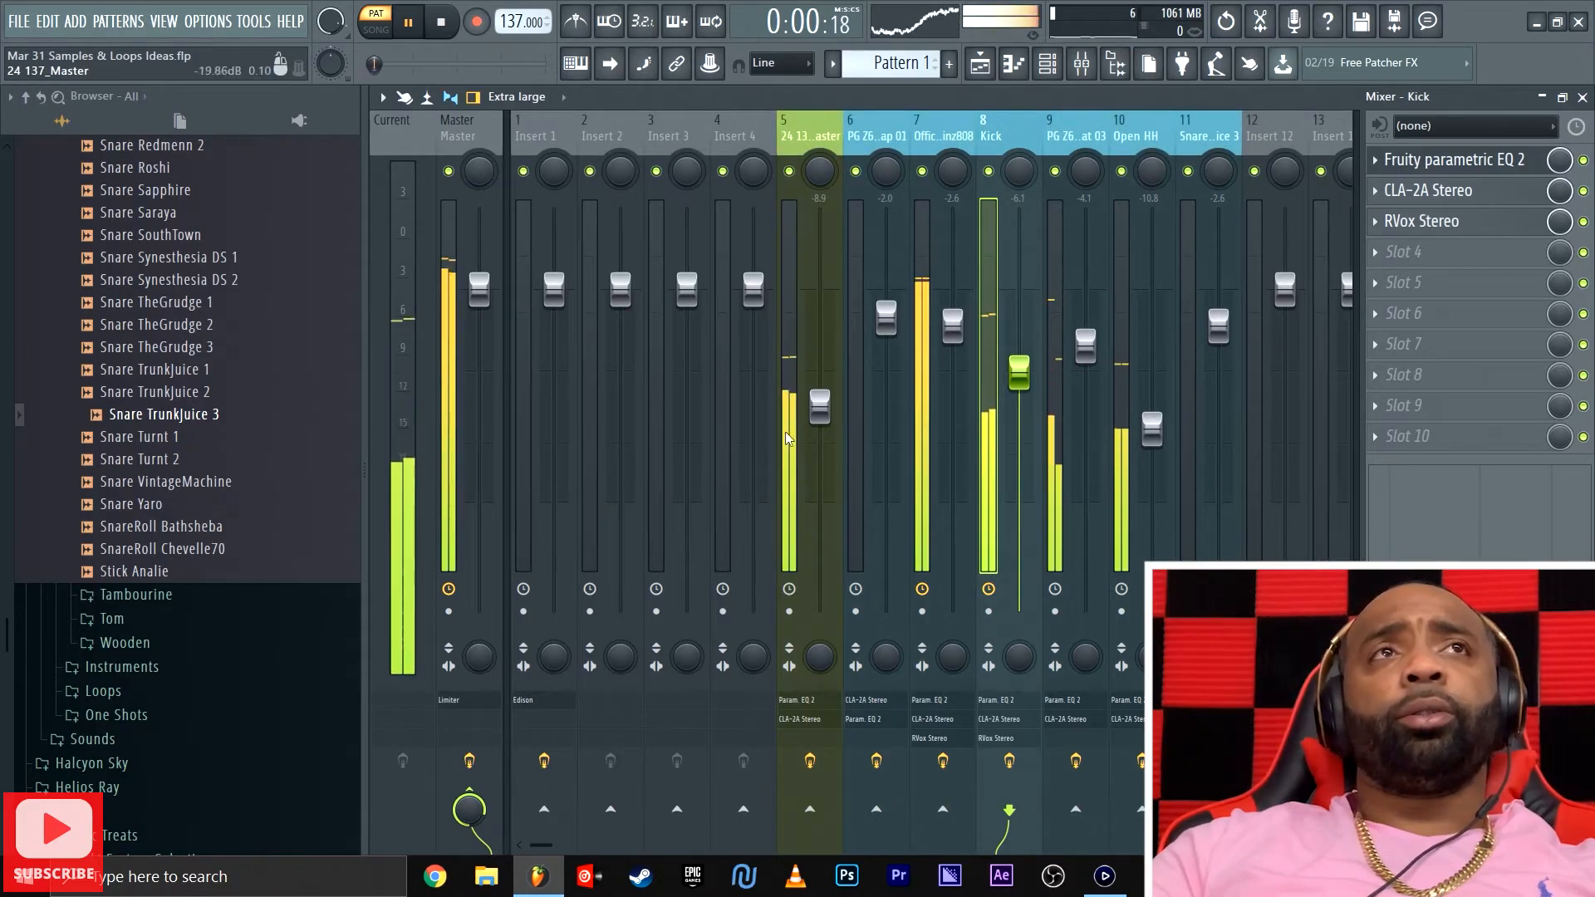
{"action": "key", "text": "space"}
Open CLA-2A Stereo on the Kick track to view its compressor settings, and close it
{"action": "left_click", "coordinate": [1468, 196]}
{"action": "left_click", "coordinate": [1468, 196]}
{"action": "left_click", "coordinate": [1467, 196]}
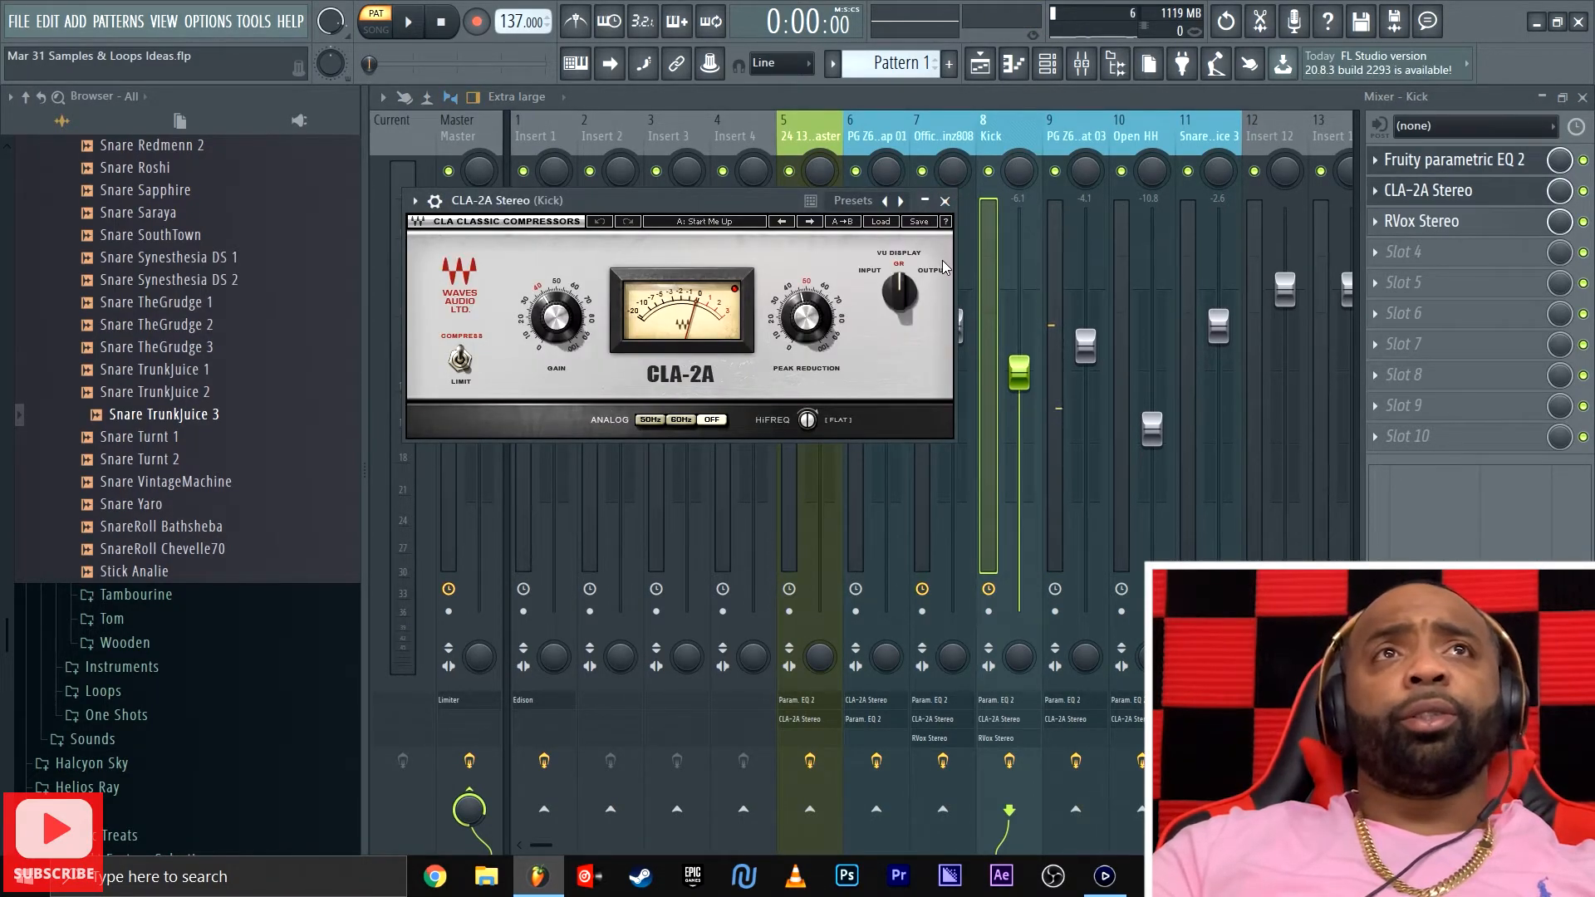
{"action": "left_click", "coordinate": [945, 201]}
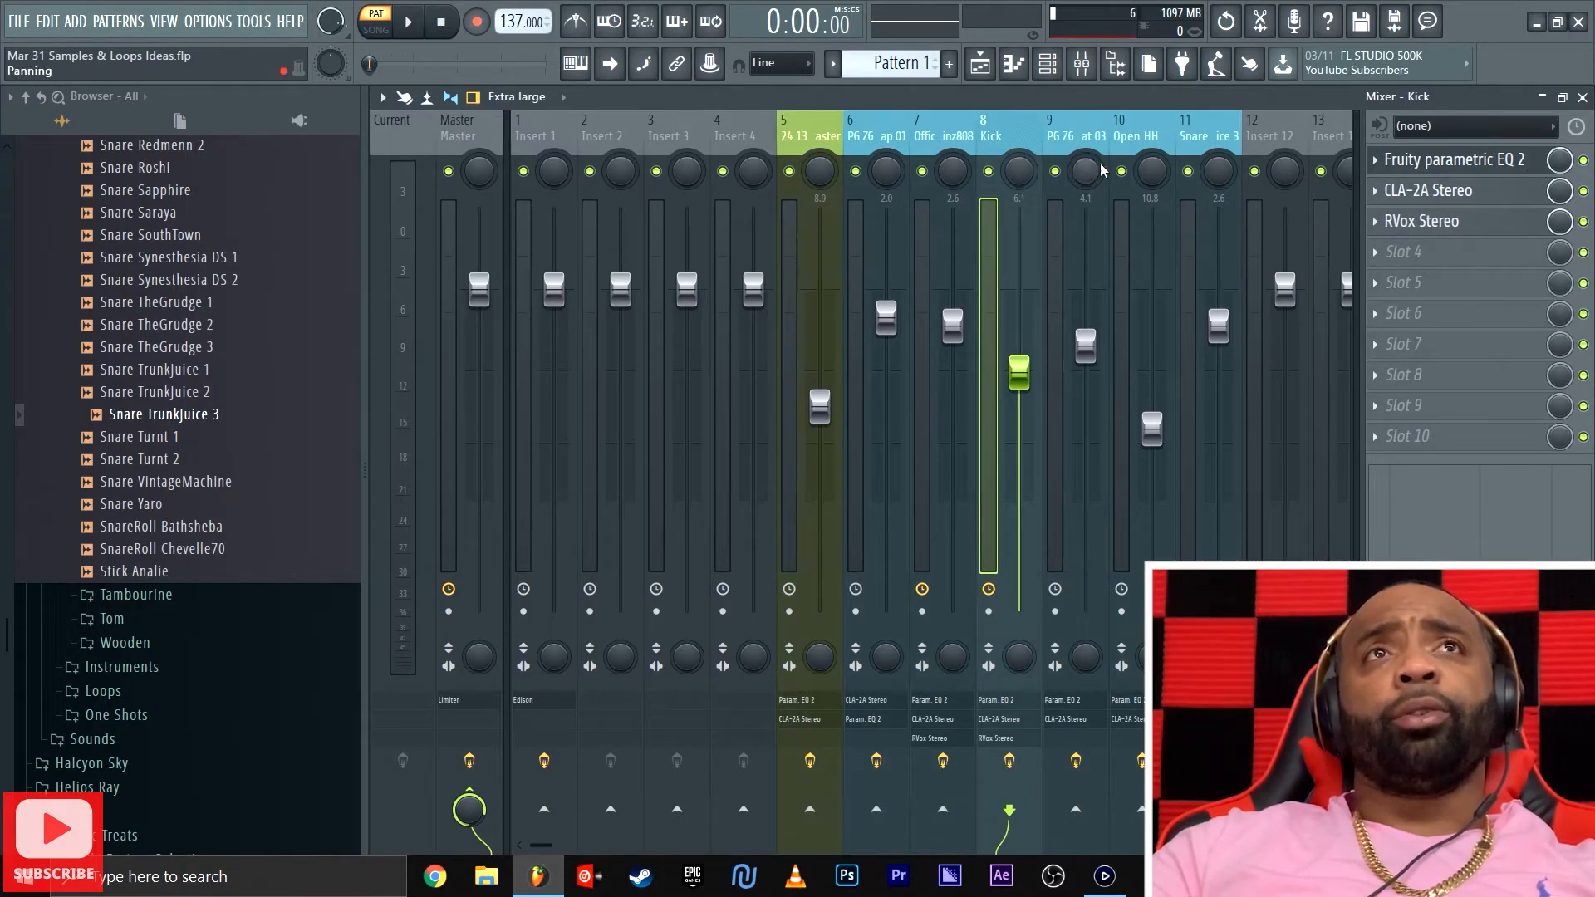
Open RVox Stereo on the Kick track, reposition its window, and play the pattern to watch its compression
{"action": "left_click", "coordinate": [1483, 222]}
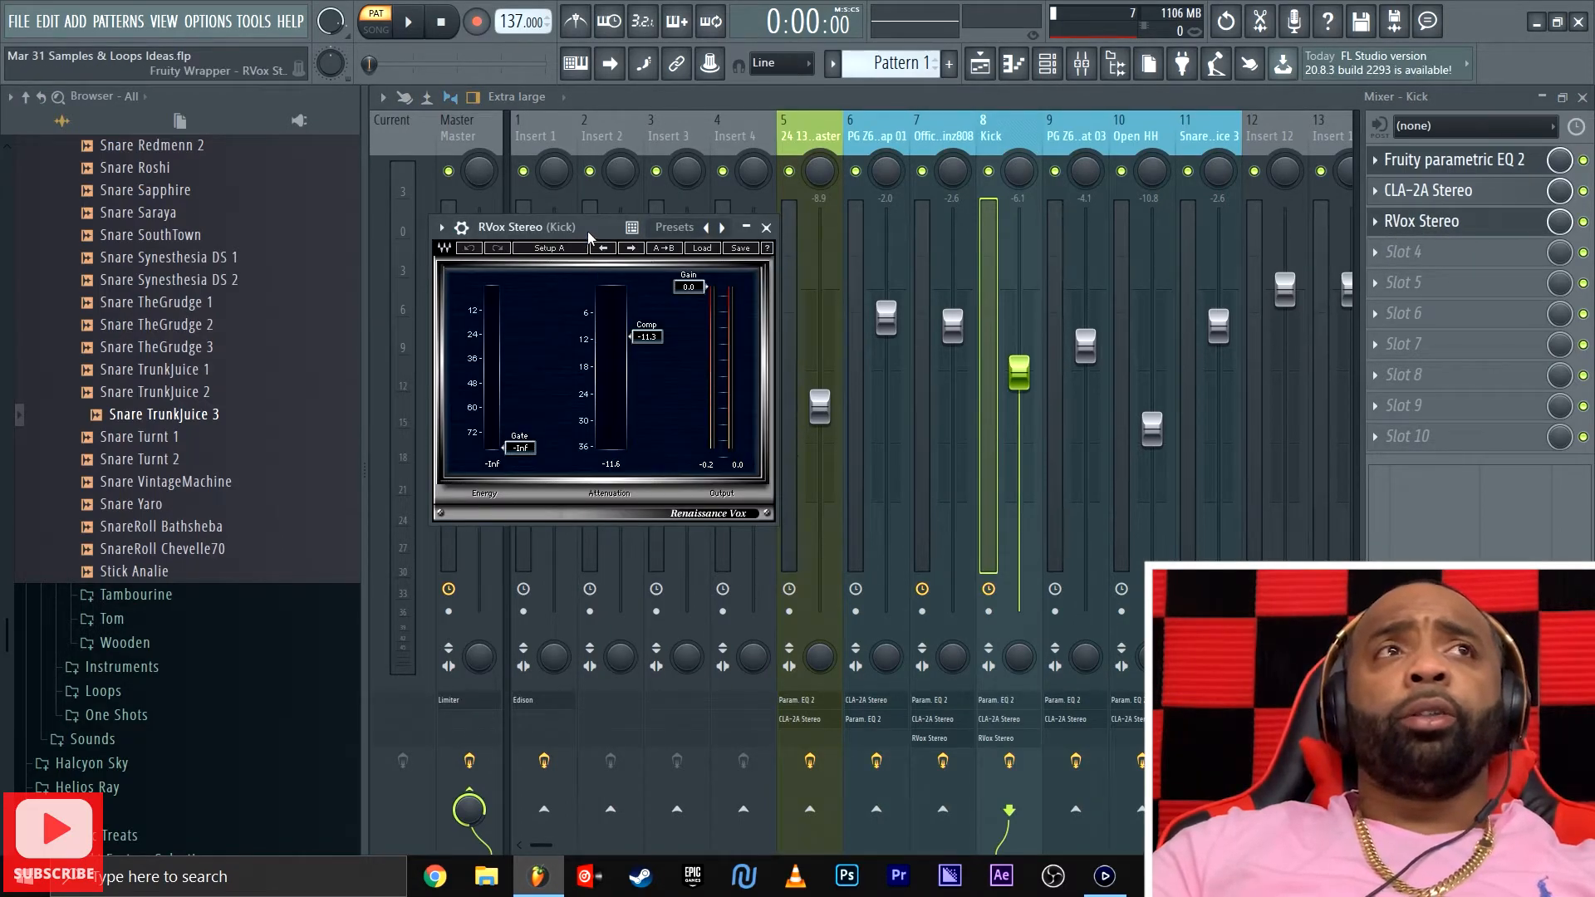
{"action": "left_click_drag", "start_coordinate": [589, 236], "coordinate": [773, 203]}
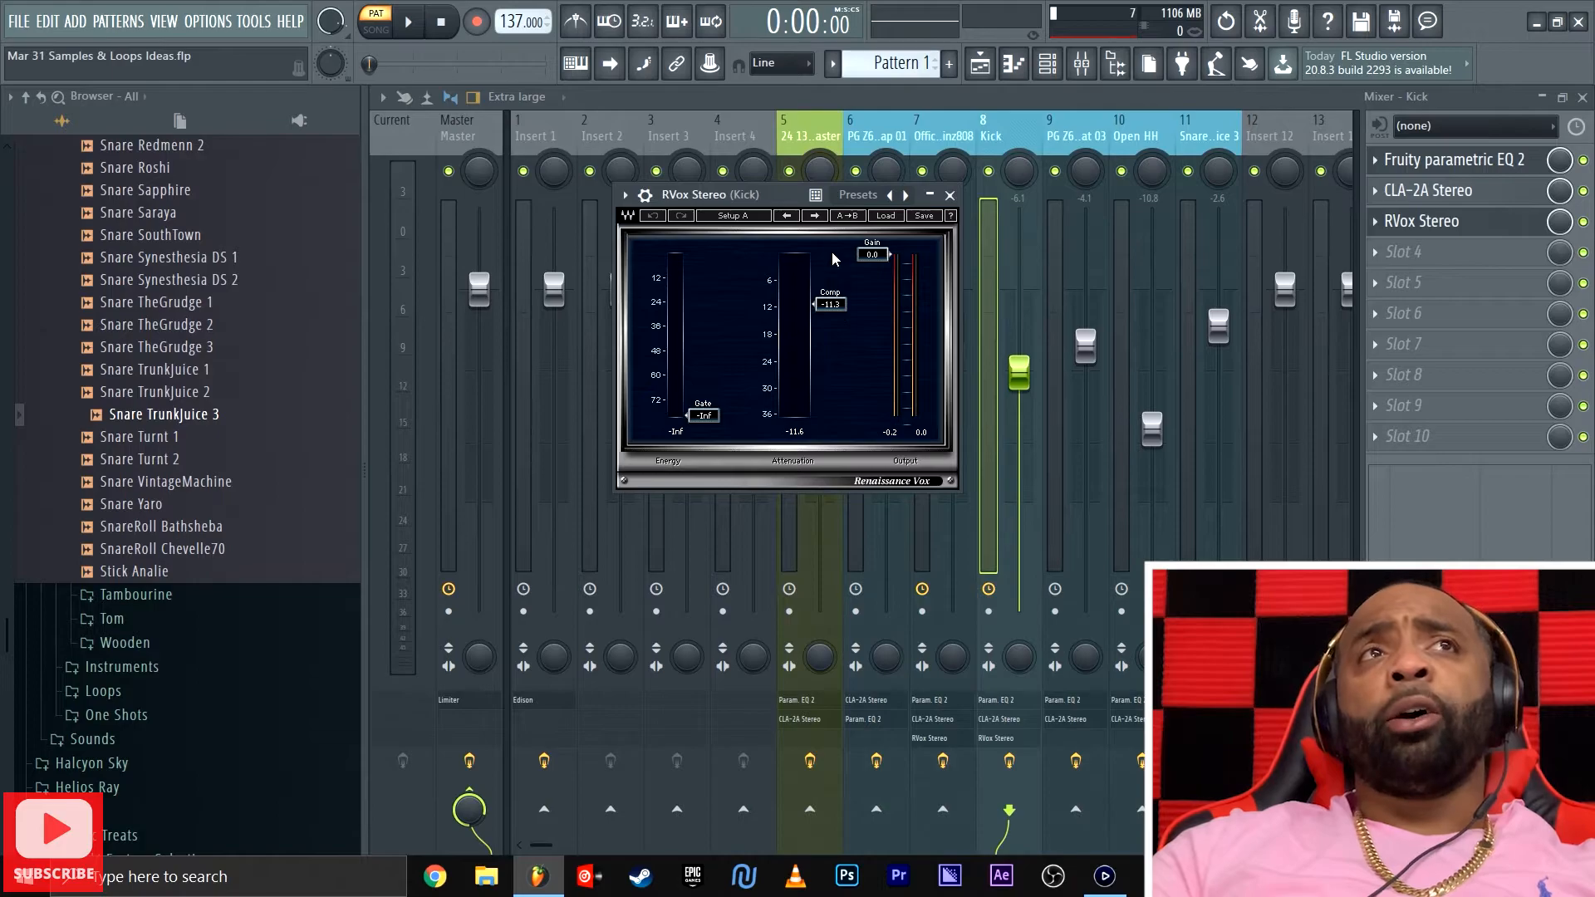
{"action": "left_click_drag", "start_coordinate": [758, 204], "coordinate": [883, 288]}
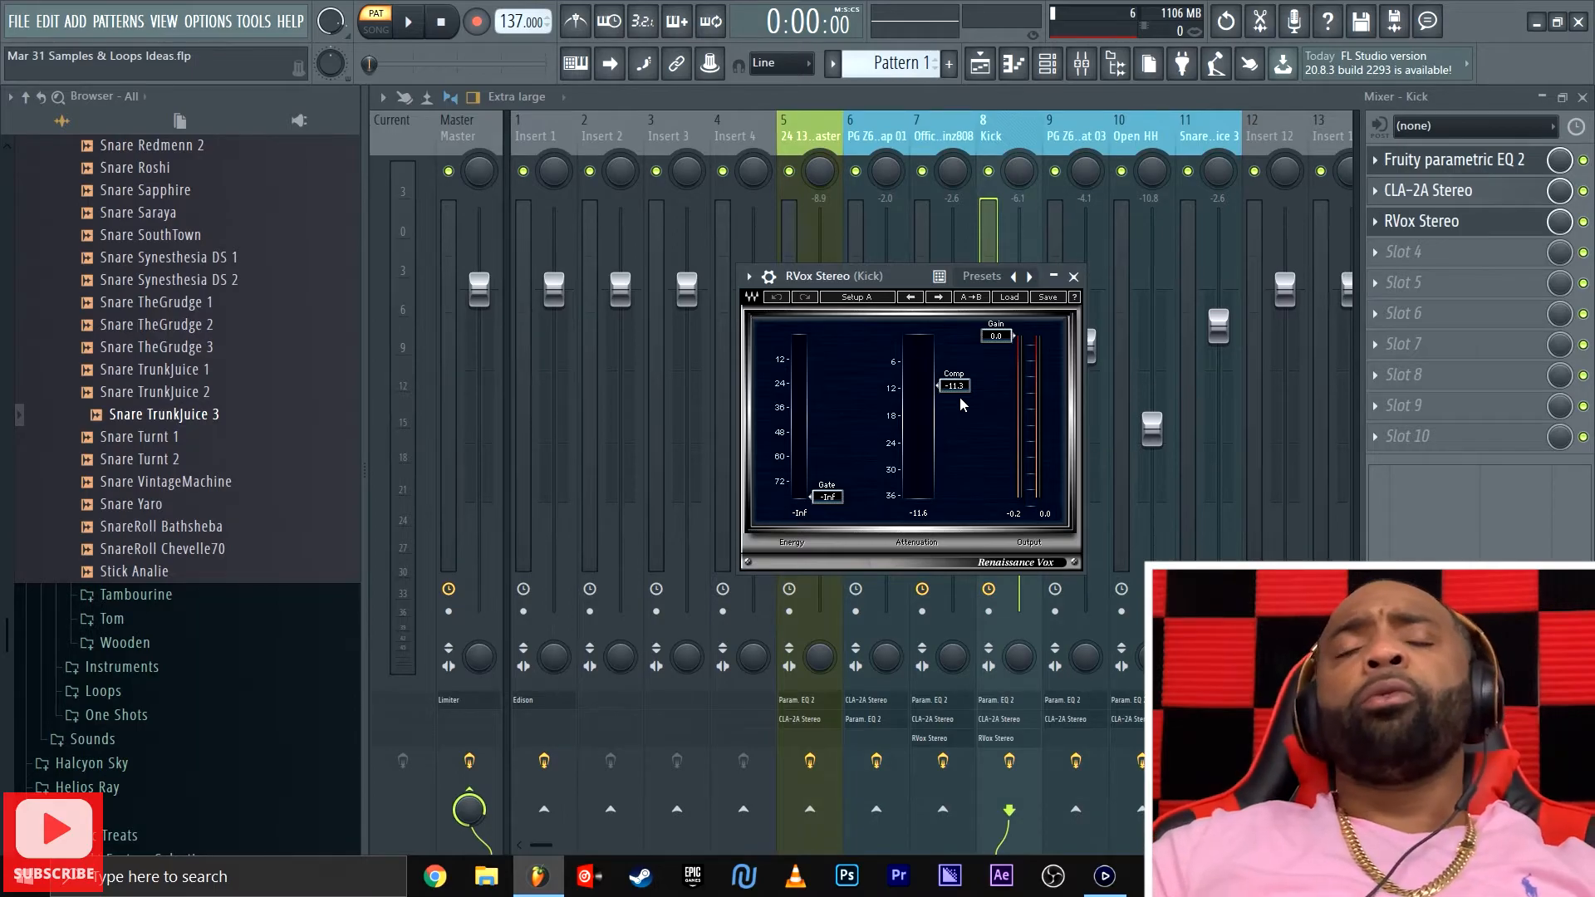
{"action": "left_click_drag", "start_coordinate": [866, 283], "coordinate": [913, 289]}
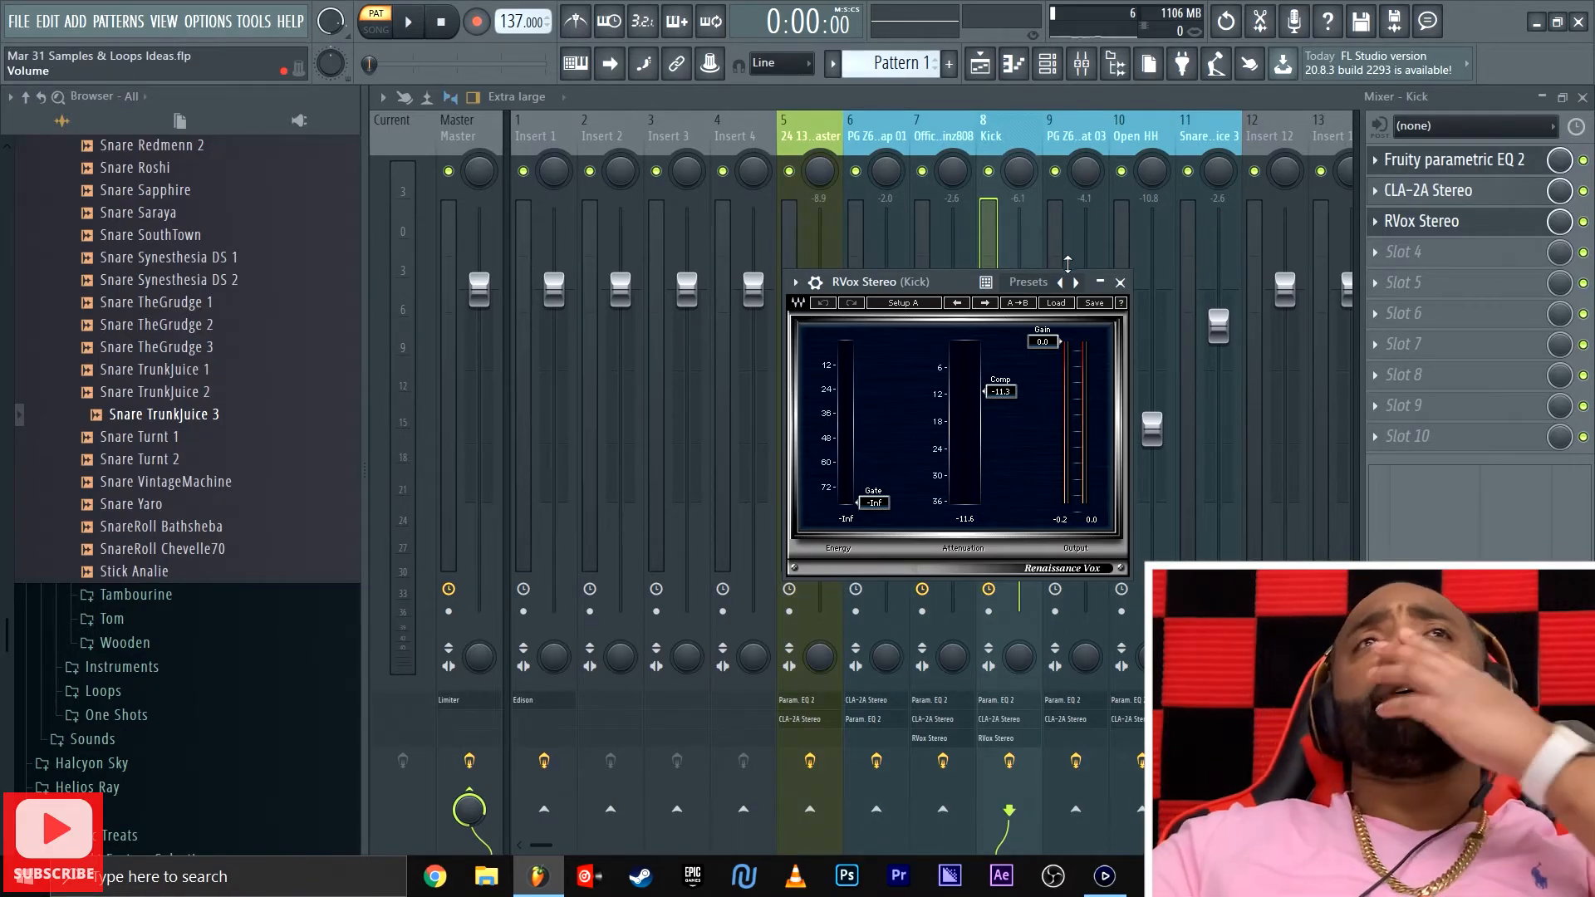
{"action": "mouse_move", "coordinate": [909, 289]}
{"action": "left_mouse_down"}
{"action": "mouse_move", "coordinate": [996, 285]}
{"action": "mouse_move", "coordinate": [941, 259]}
{"action": "mouse_move", "coordinate": [904, 290]}
{"action": "left_mouse_up"}
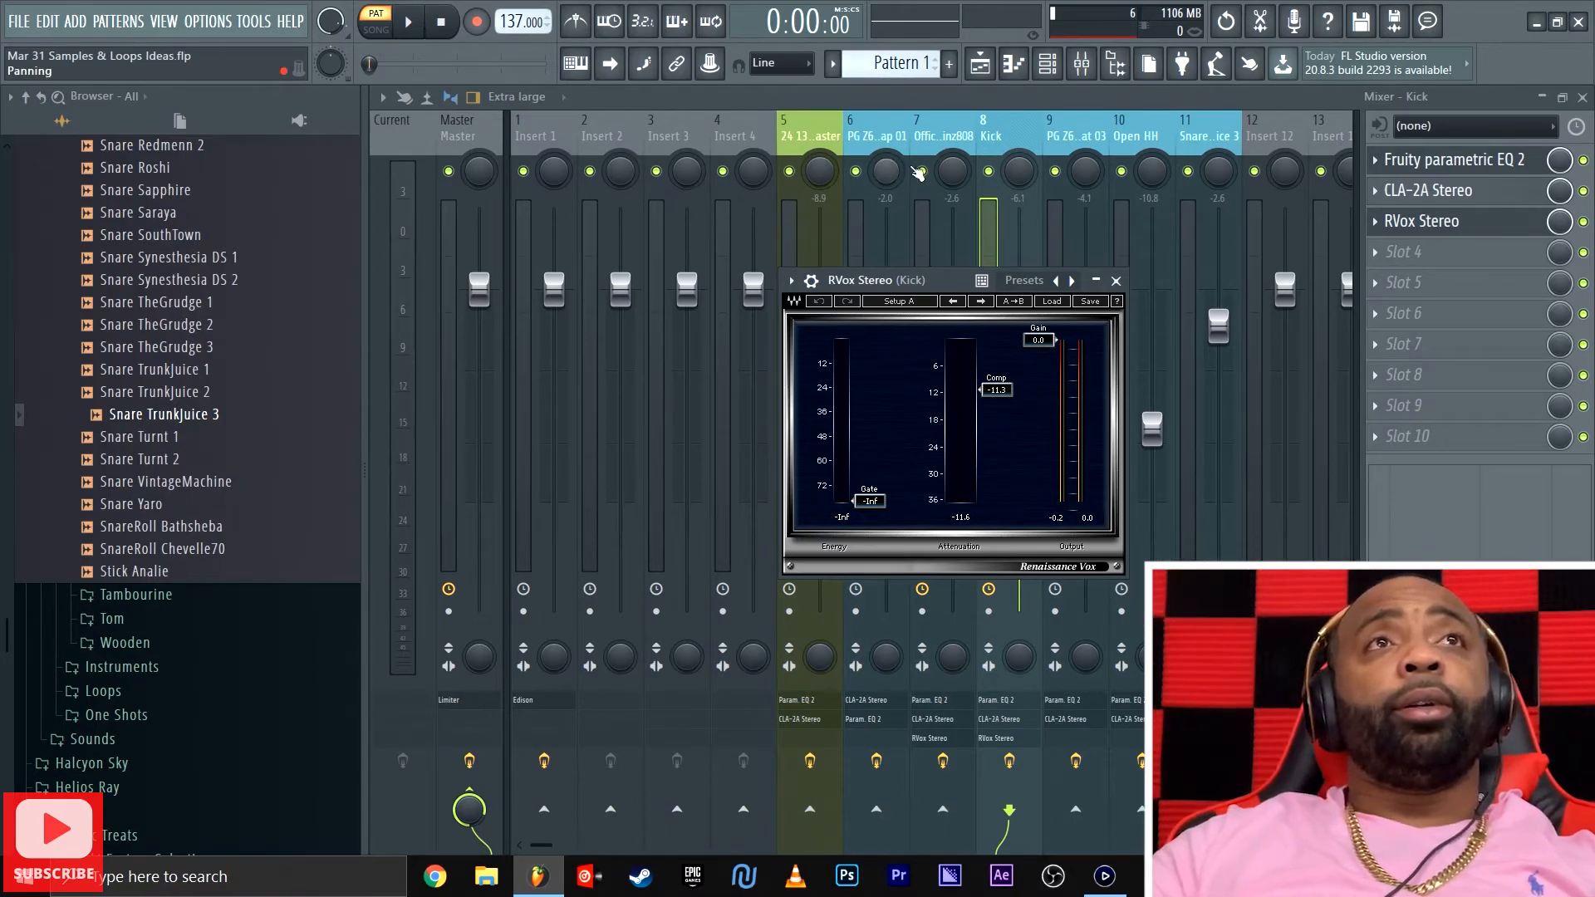
{"action": "key", "text": "space"}
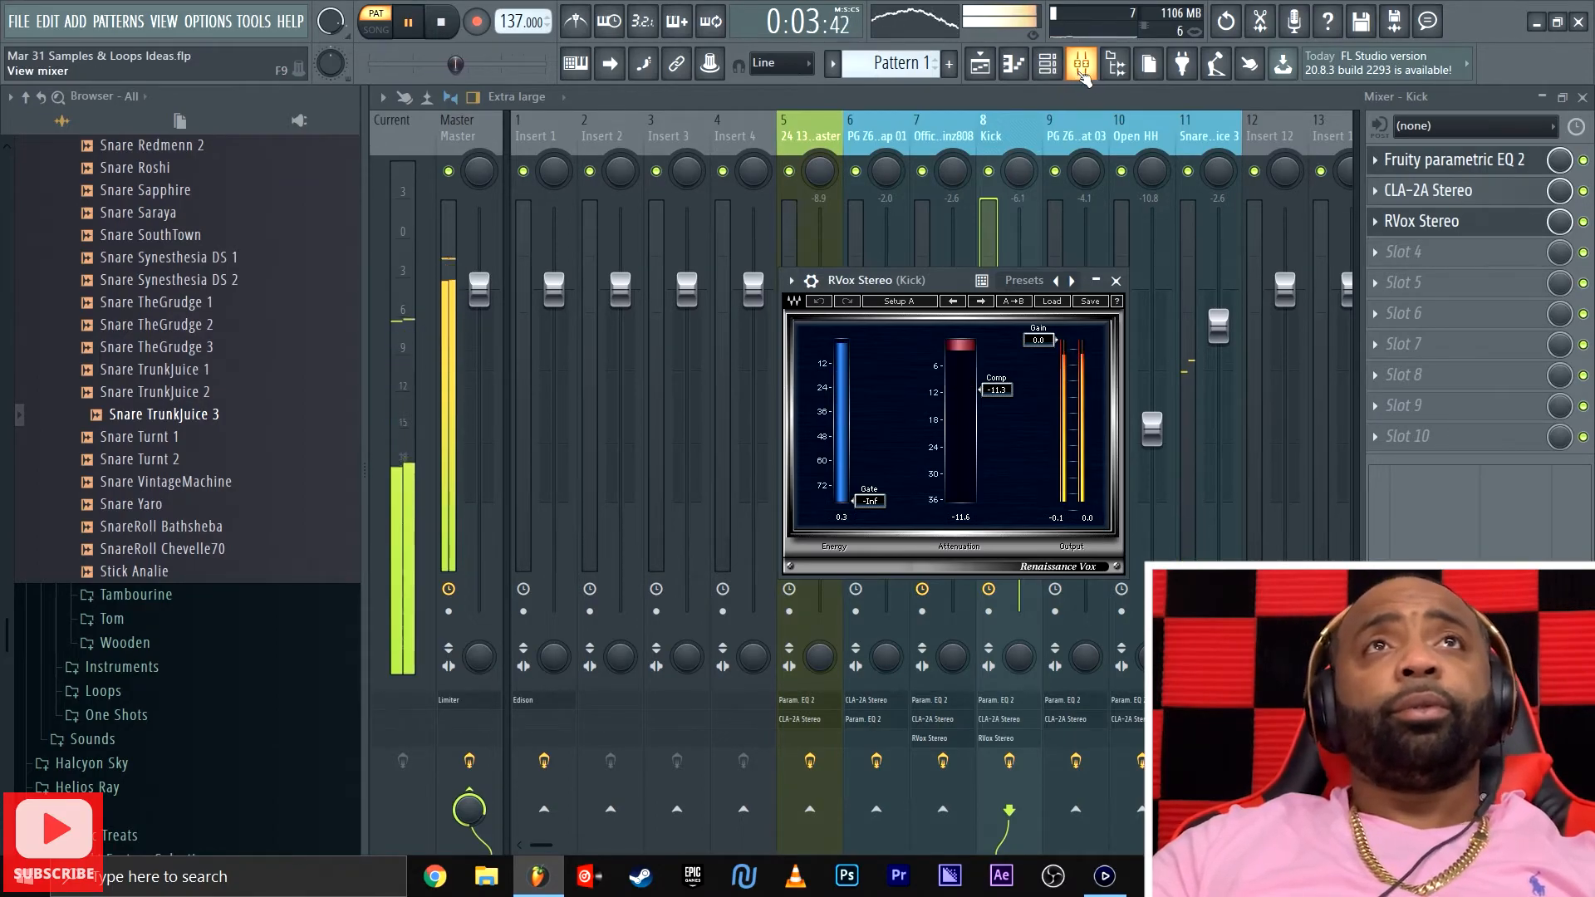
Open the Snare TrunkJuice 3 channel from the channel rack and bring up its mixer track's effect slots
{"action": "left_click", "coordinate": [1047, 64]}
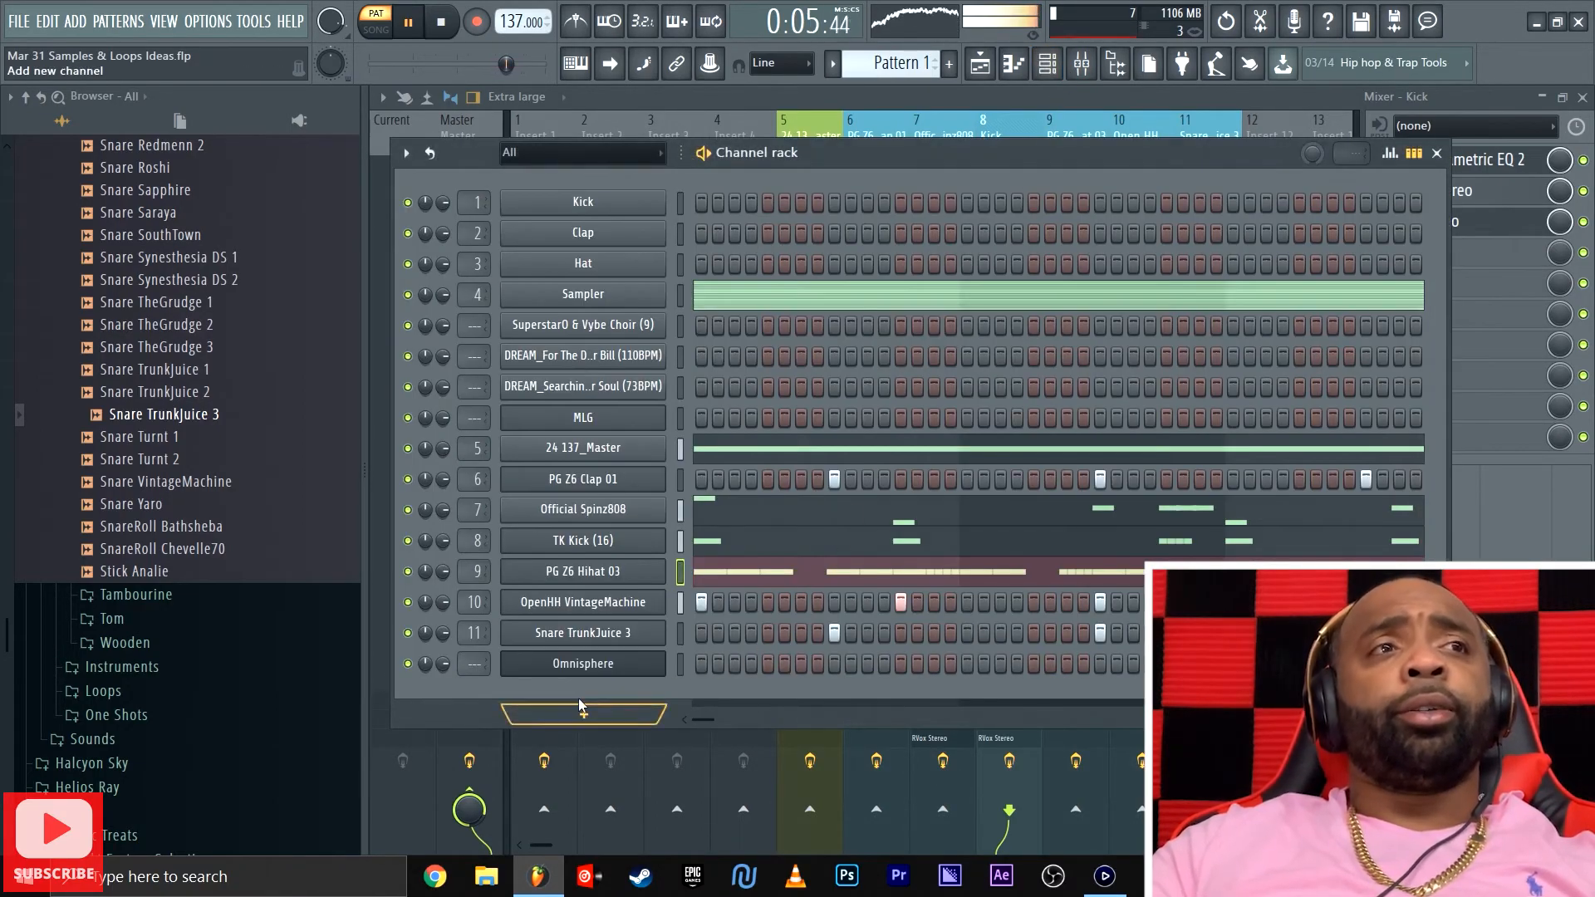
{"action": "left_click", "coordinate": [582, 632]}
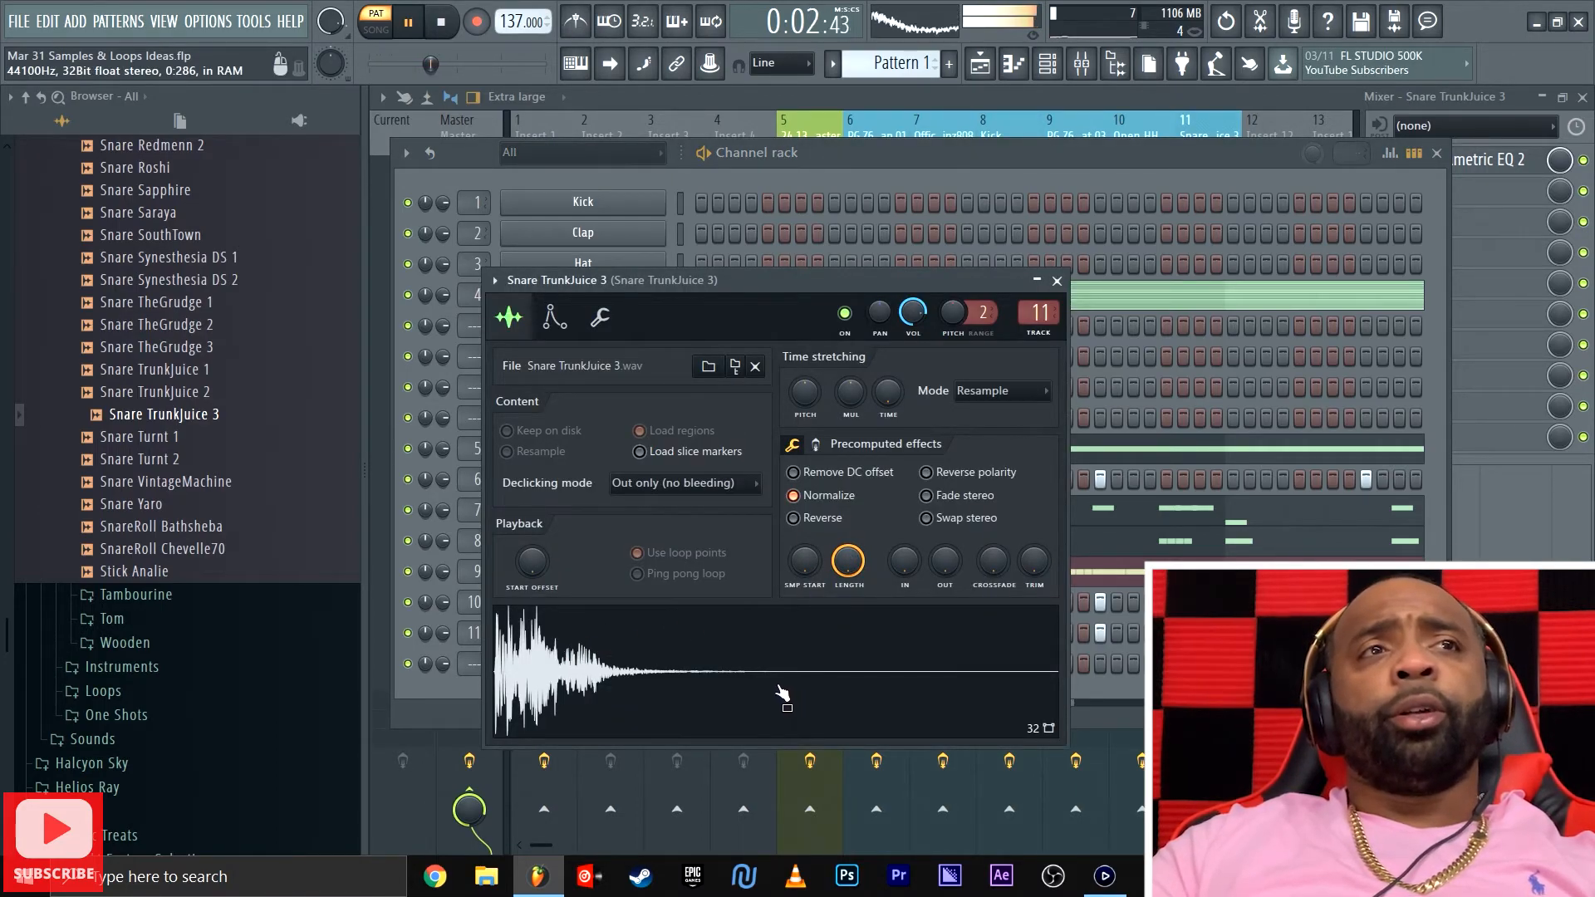
{"action": "left_click", "coordinate": [1234, 108]}
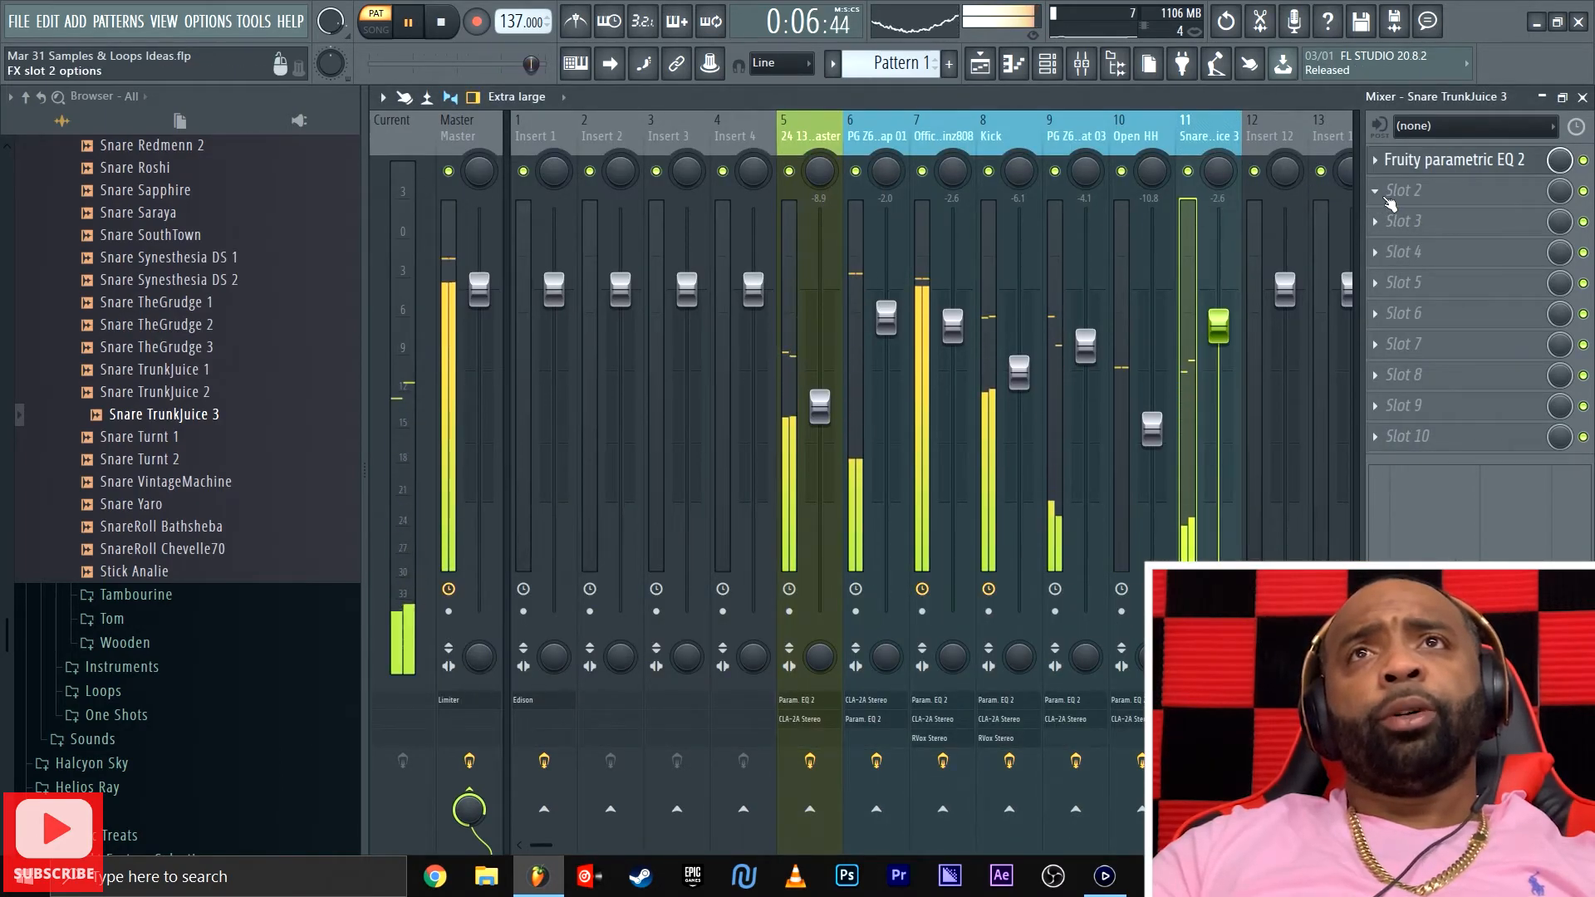
Load Fruity Delay 2 into slot 2 of the Snare TrunkJuice 3 track and audition its presets, settling on Stereo effect
{"action": "left_click", "coordinate": [1390, 201]}
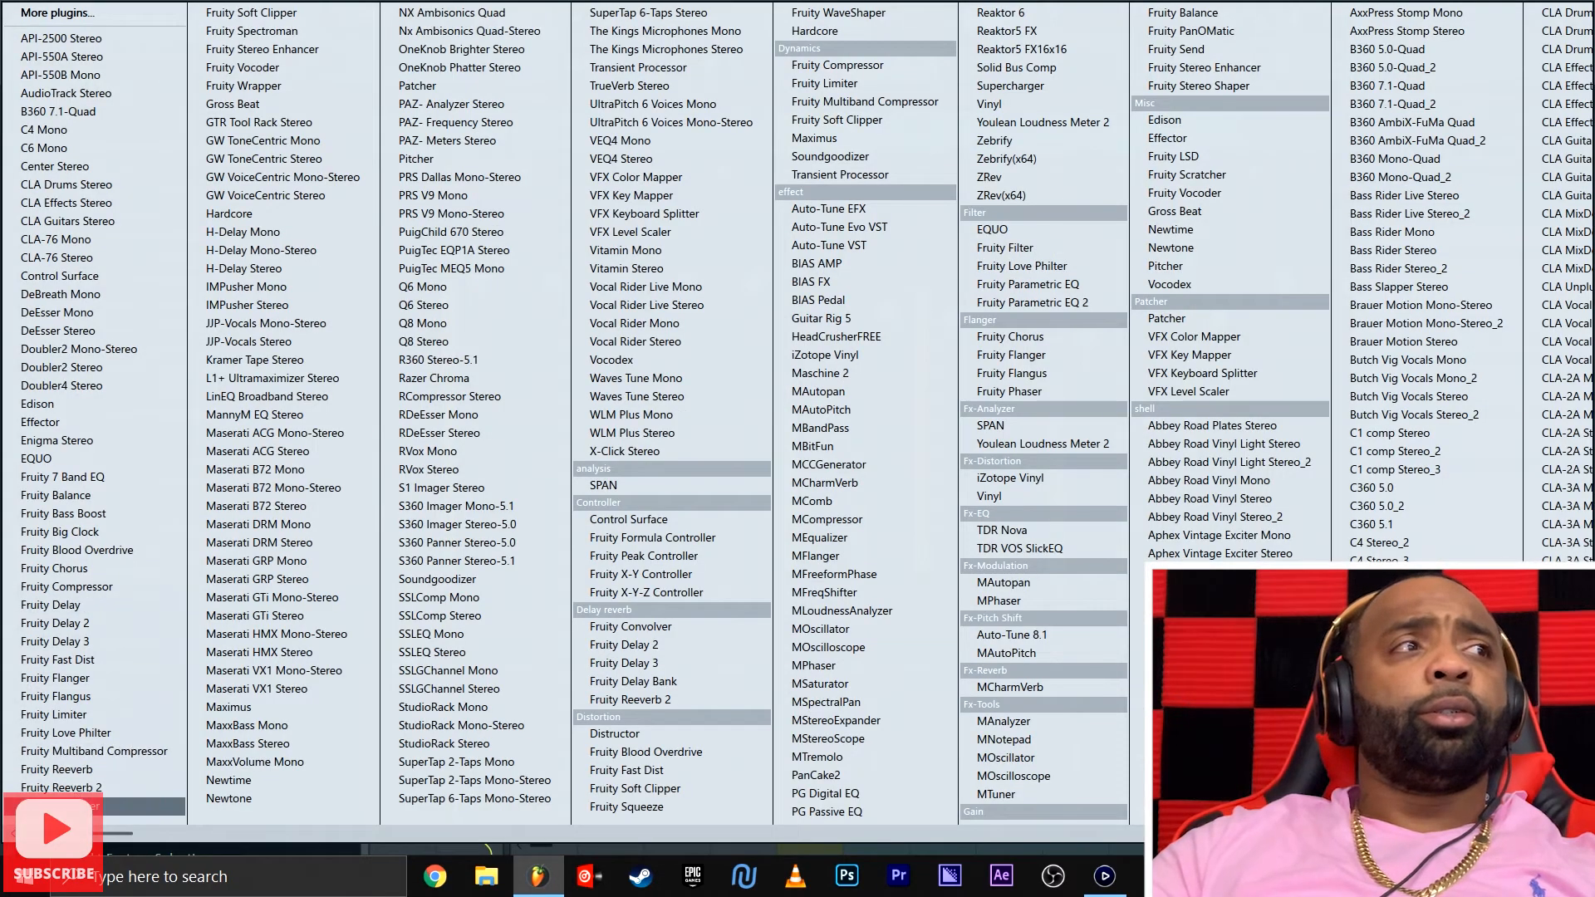
{"action": "left_click", "coordinate": [118, 625]}
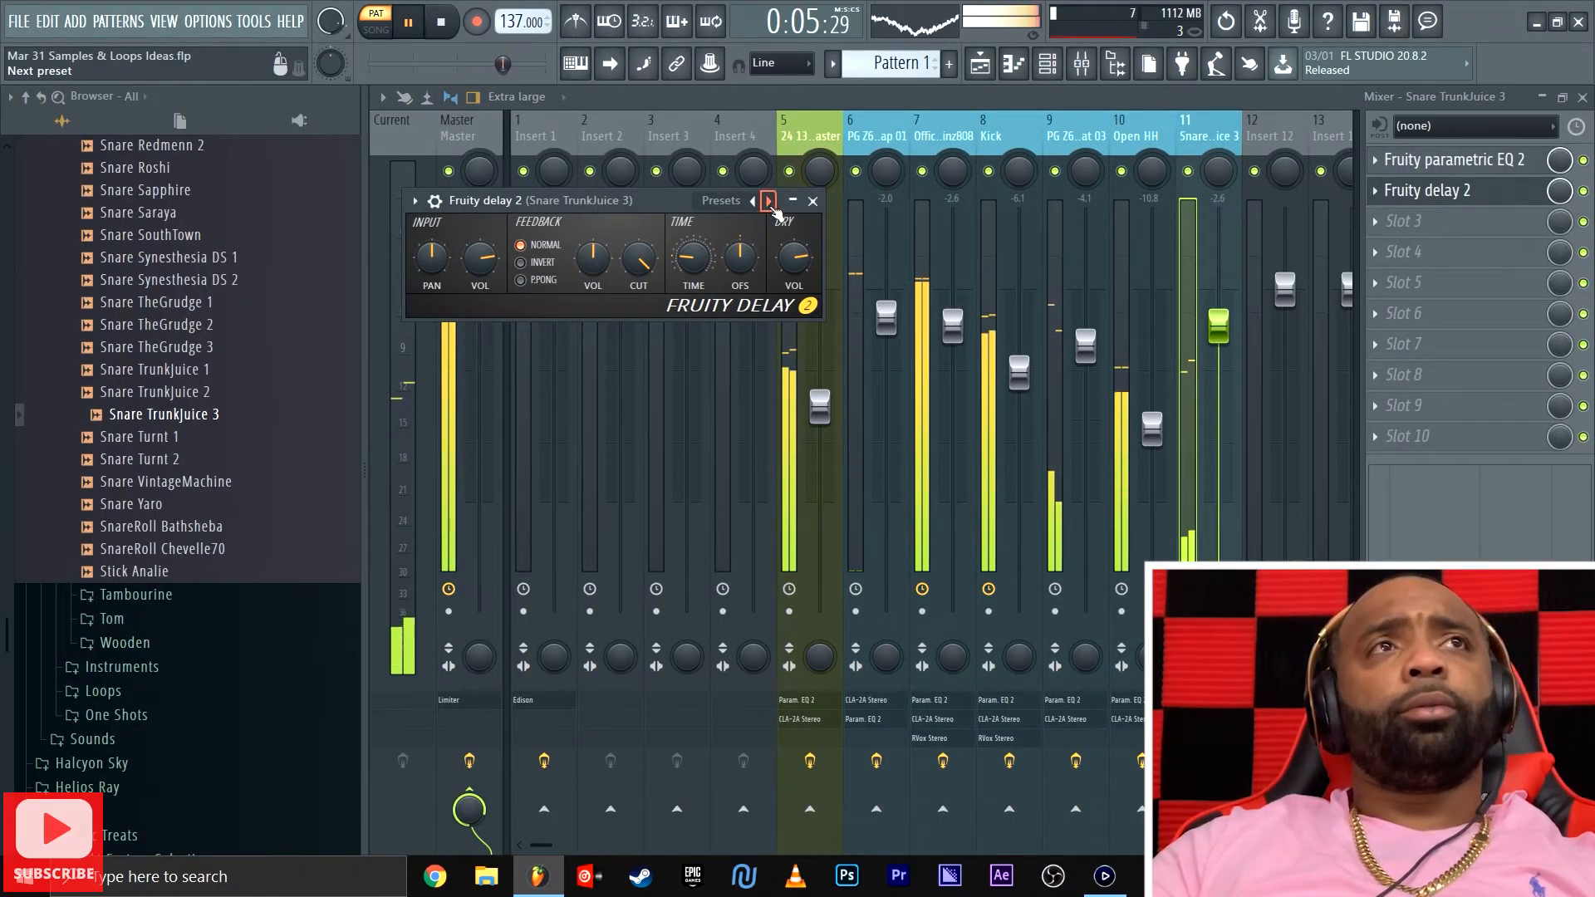
{"action": "left_click", "coordinate": [770, 202]}
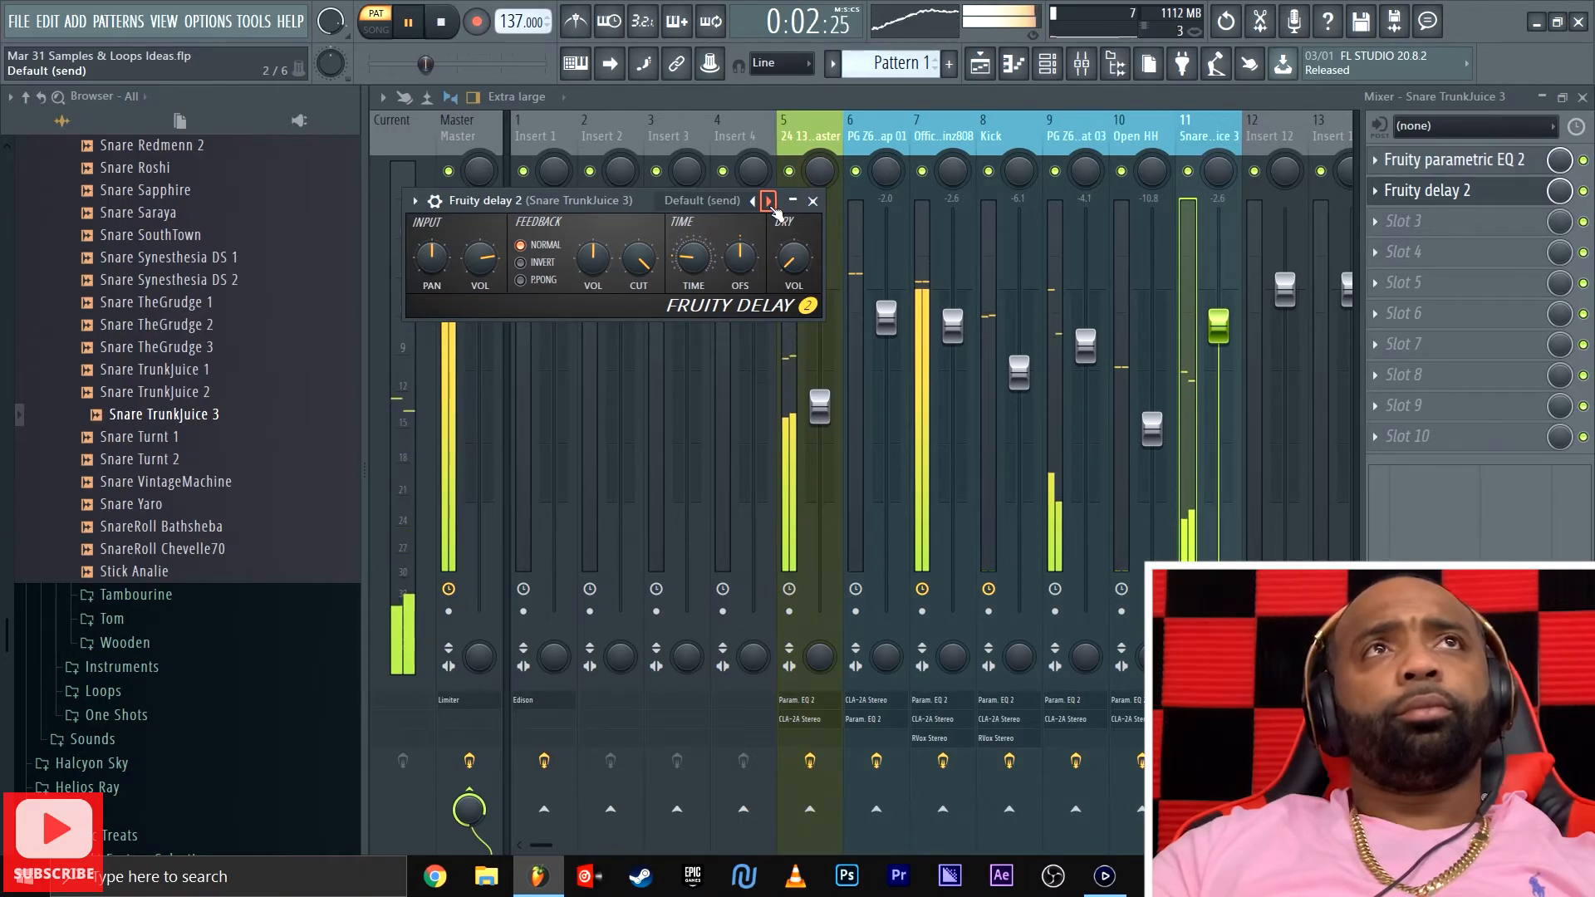
{"action": "left_click", "coordinate": [769, 202]}
{"action": "left_click", "coordinate": [769, 202]}
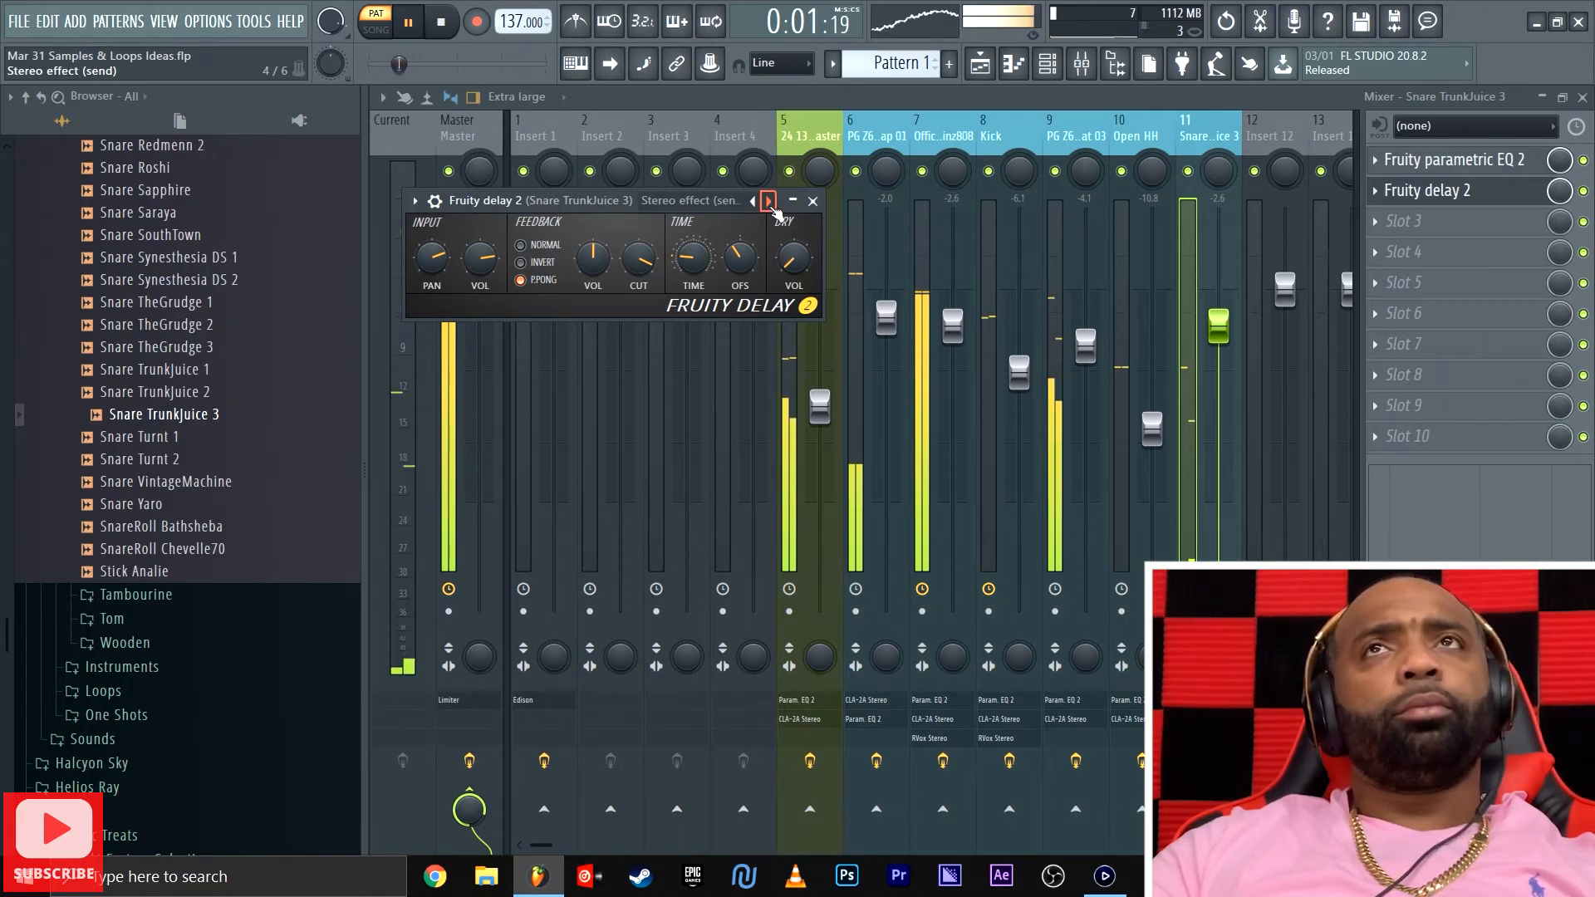
{"action": "left_click", "coordinate": [769, 202]}
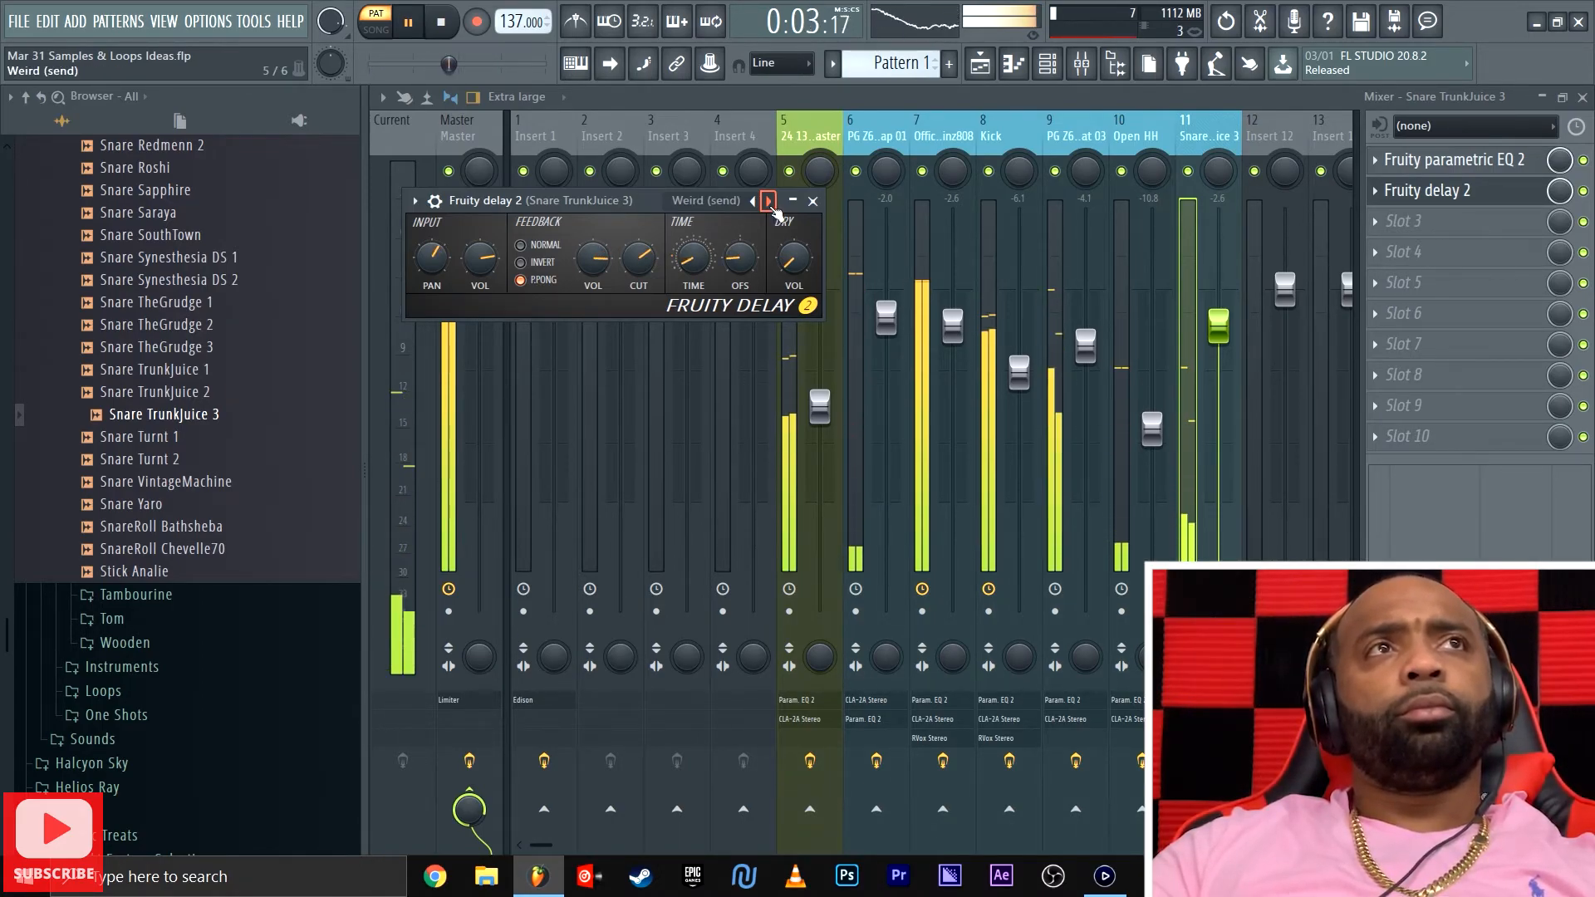
{"action": "left_click", "coordinate": [769, 201]}
{"action": "left_click", "coordinate": [768, 201]}
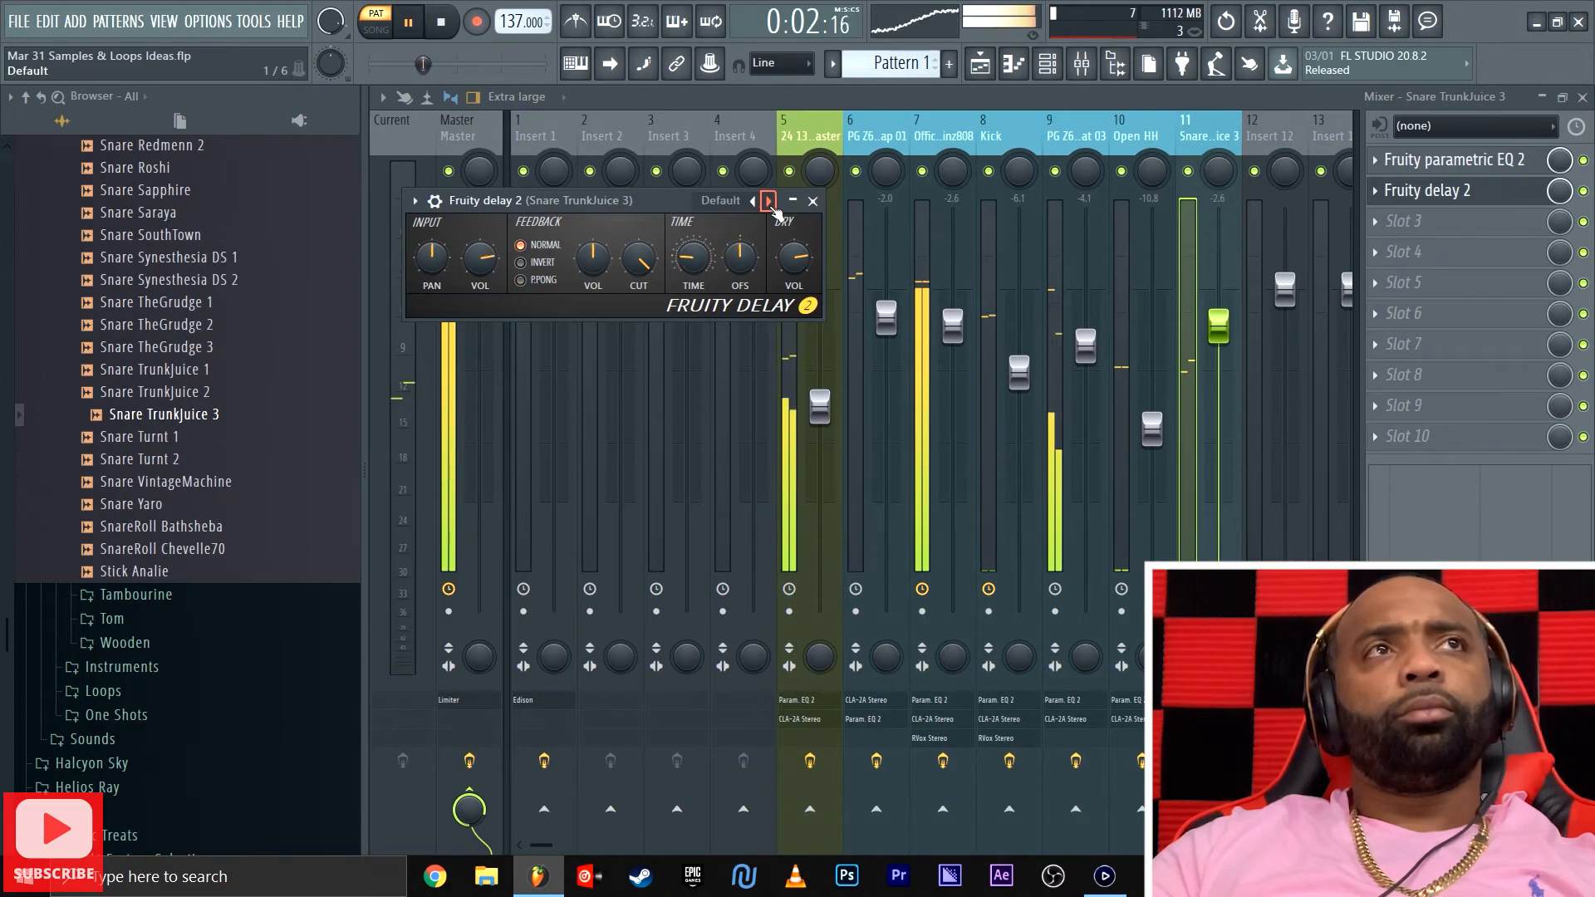
{"action": "left_click", "coordinate": [768, 201]}
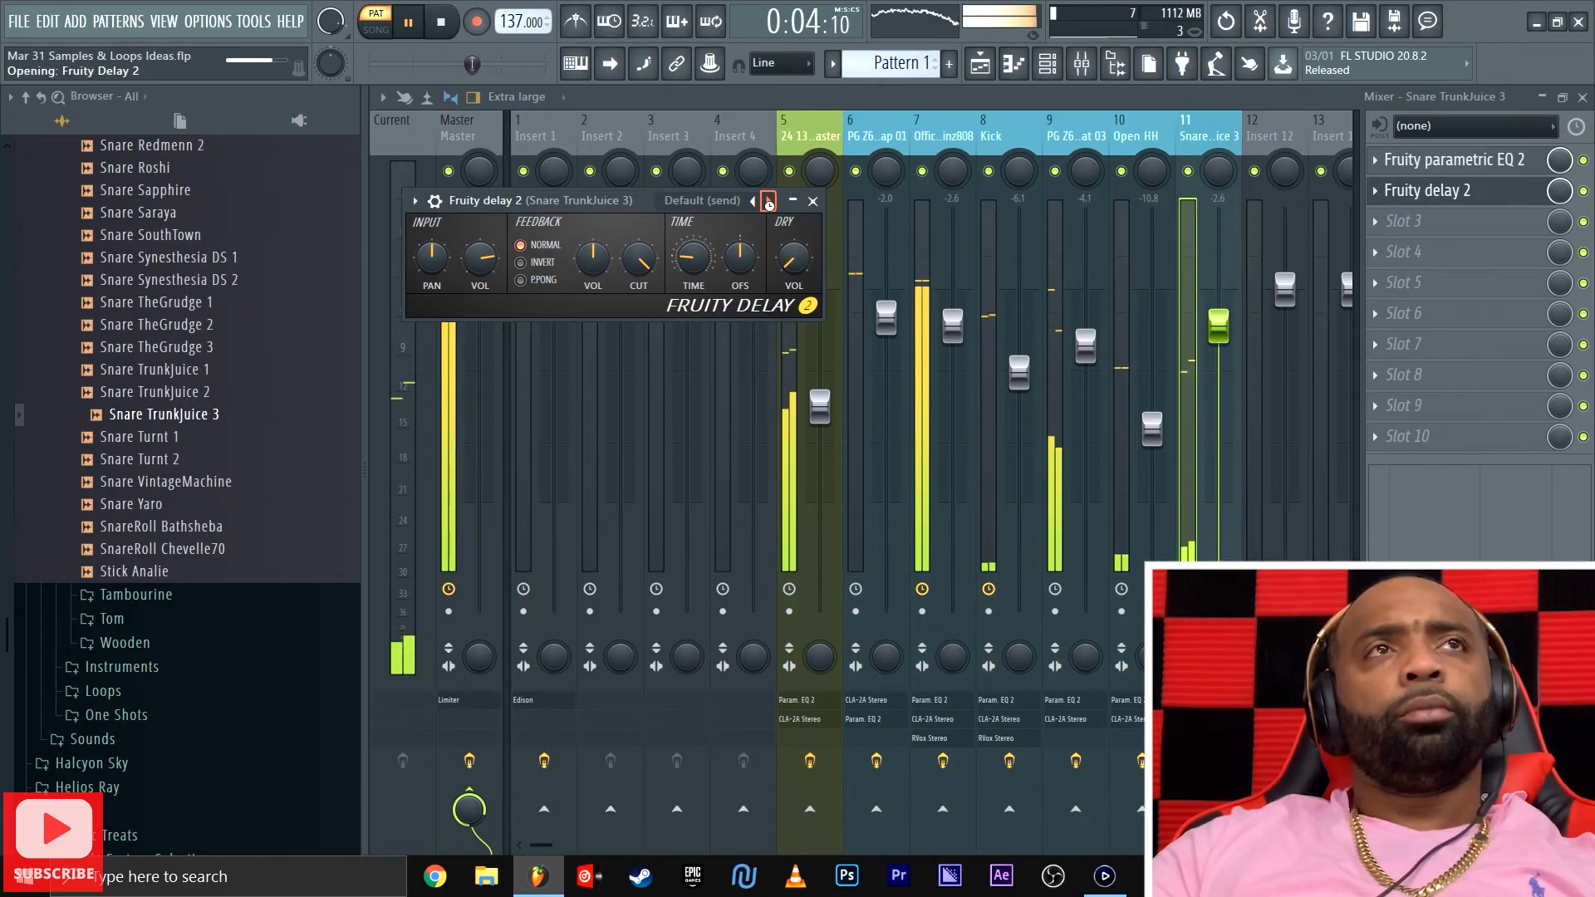
{"action": "left_click", "coordinate": [769, 201]}
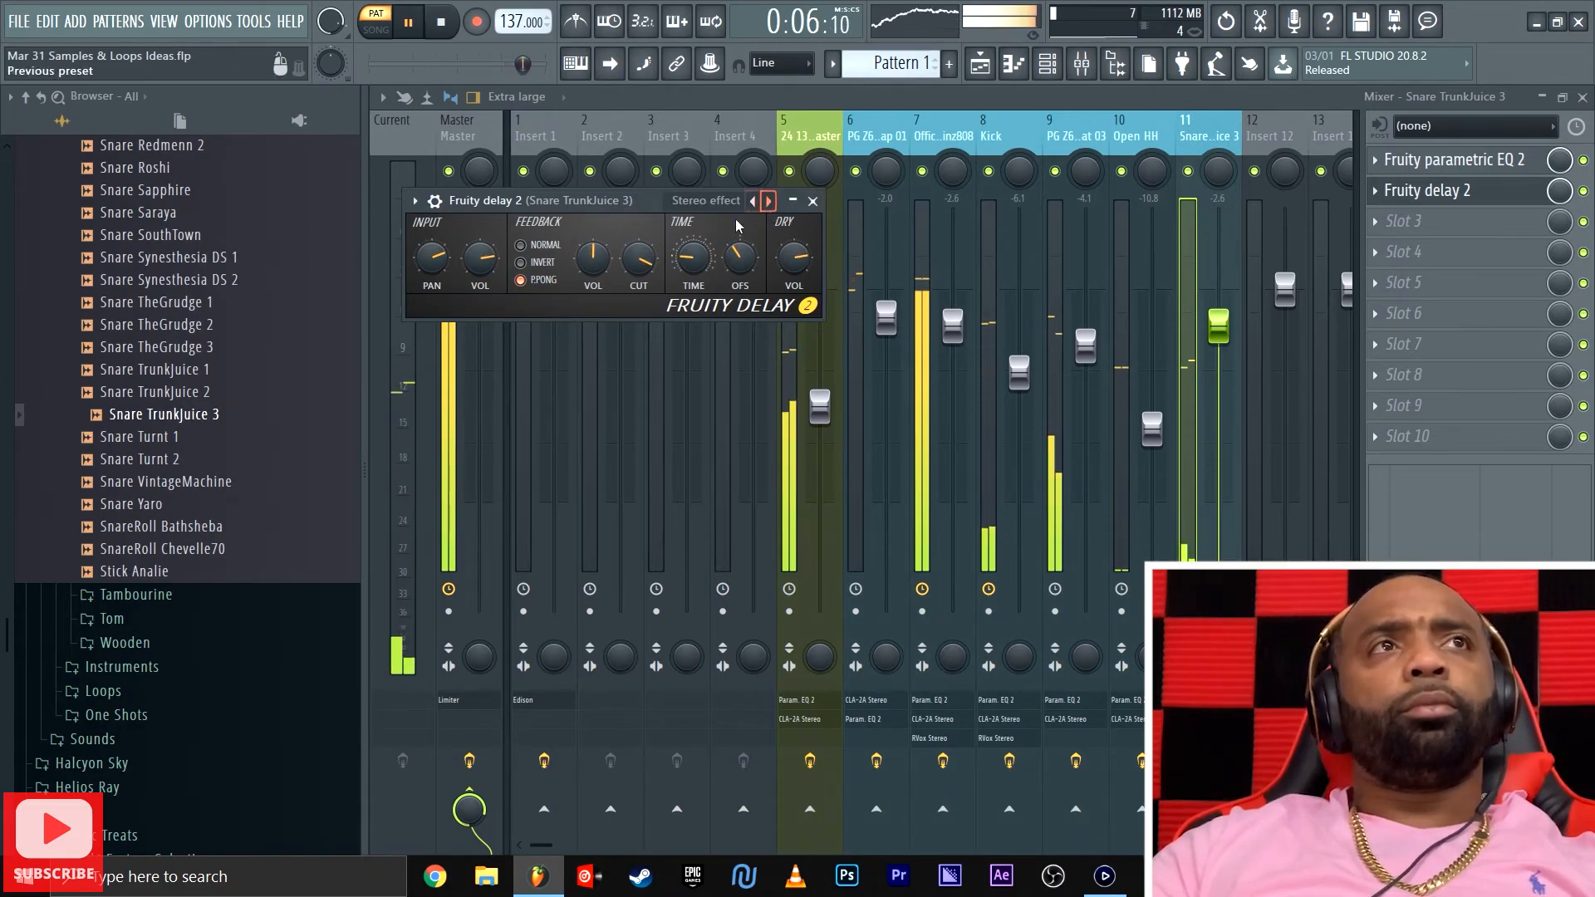
Shorten the snare delay's time slightly and replay the pattern to hear it, closing the Fruity Delay 2 window and stopping playback
{"action": "scroll", "coordinate": [692, 259], "scroll_direction": "down", "scroll_amount": 2}
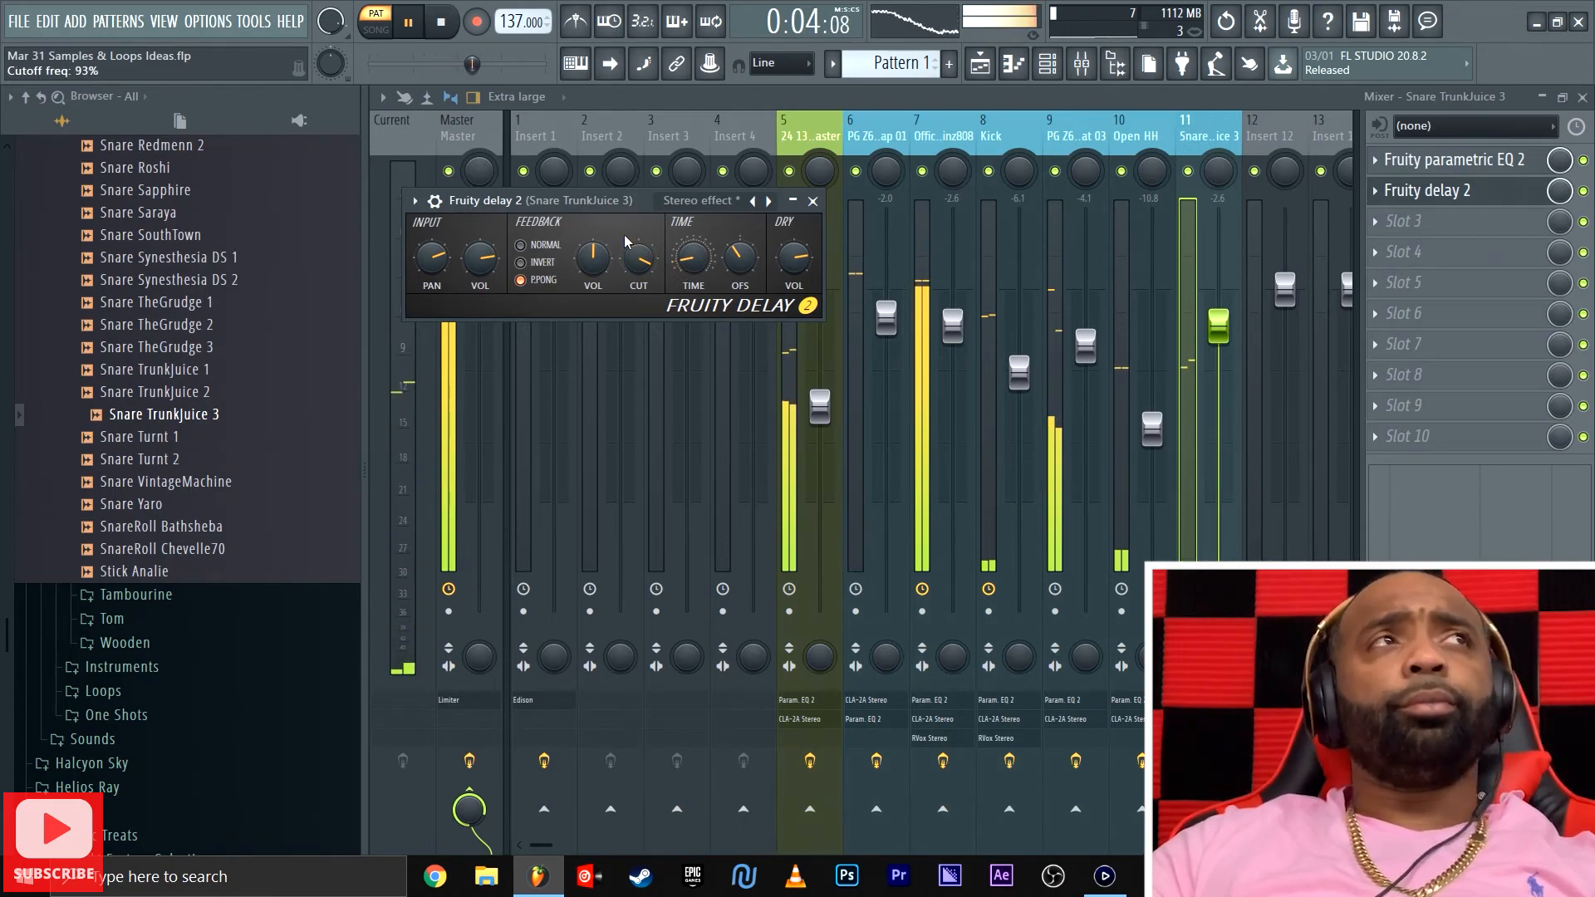
{"action": "key", "text": "space"}
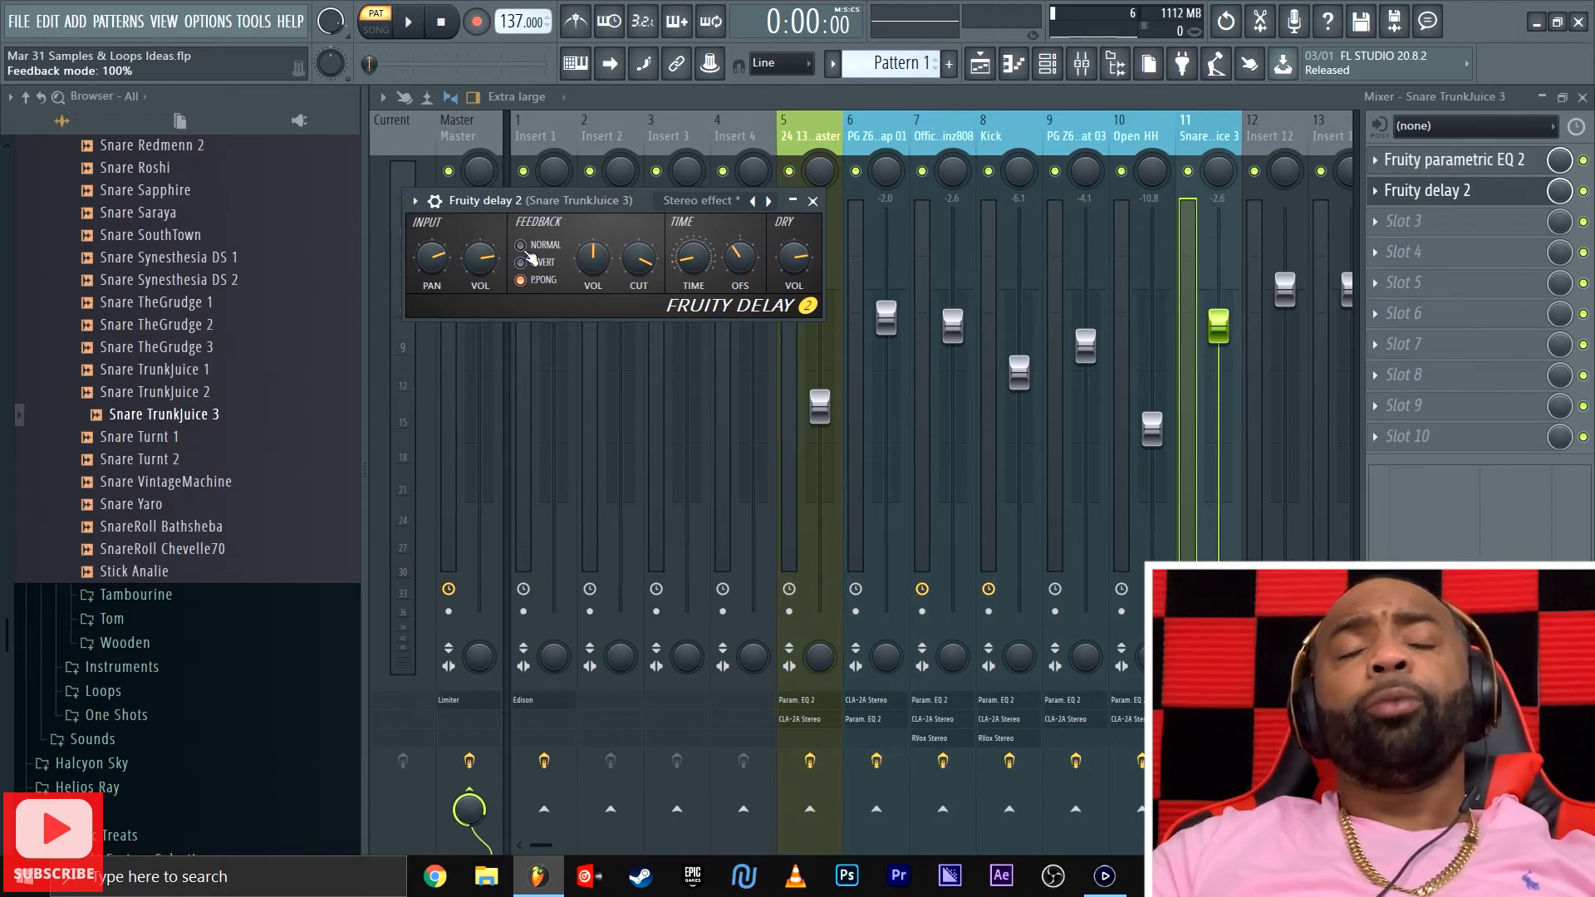
{"action": "key", "text": "space"}
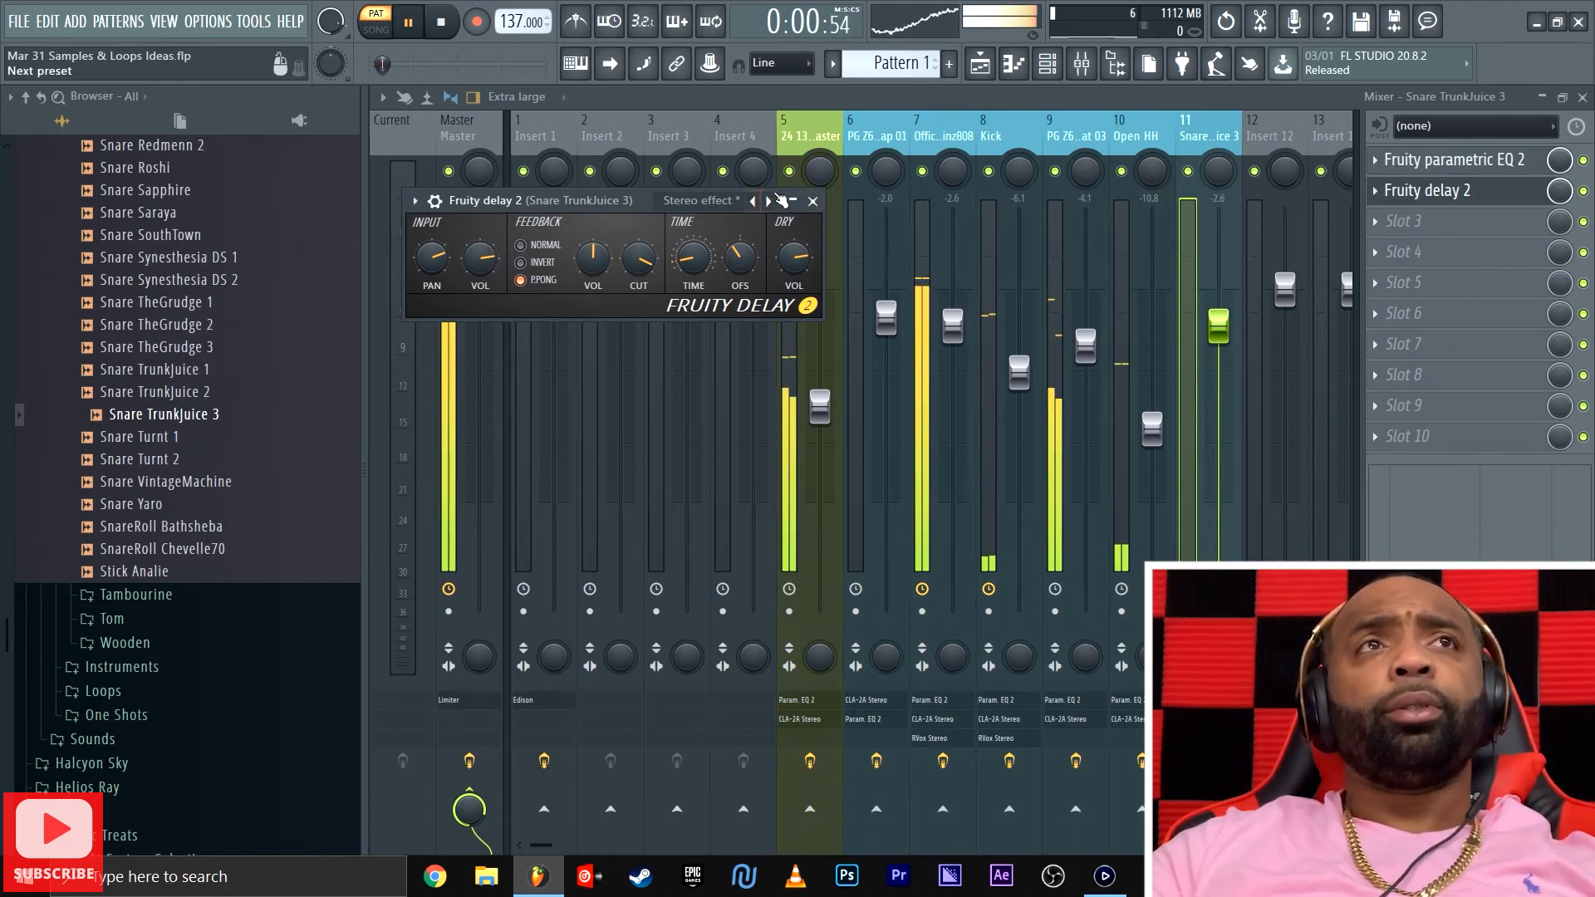
{"action": "left_click", "coordinate": [813, 201]}
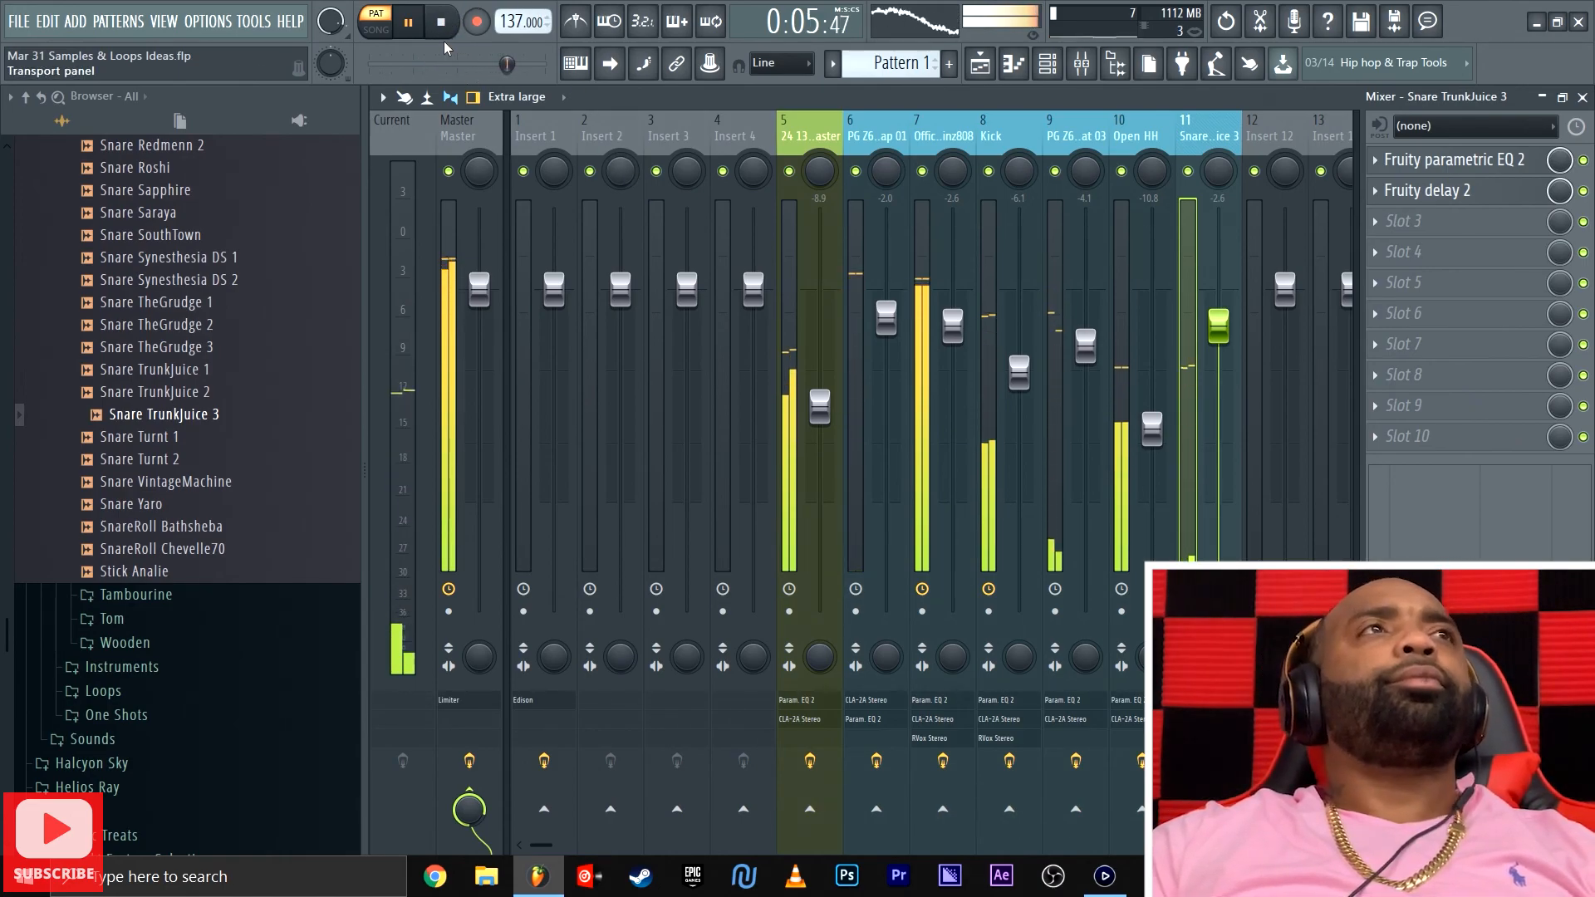
{"action": "key", "text": "space"}
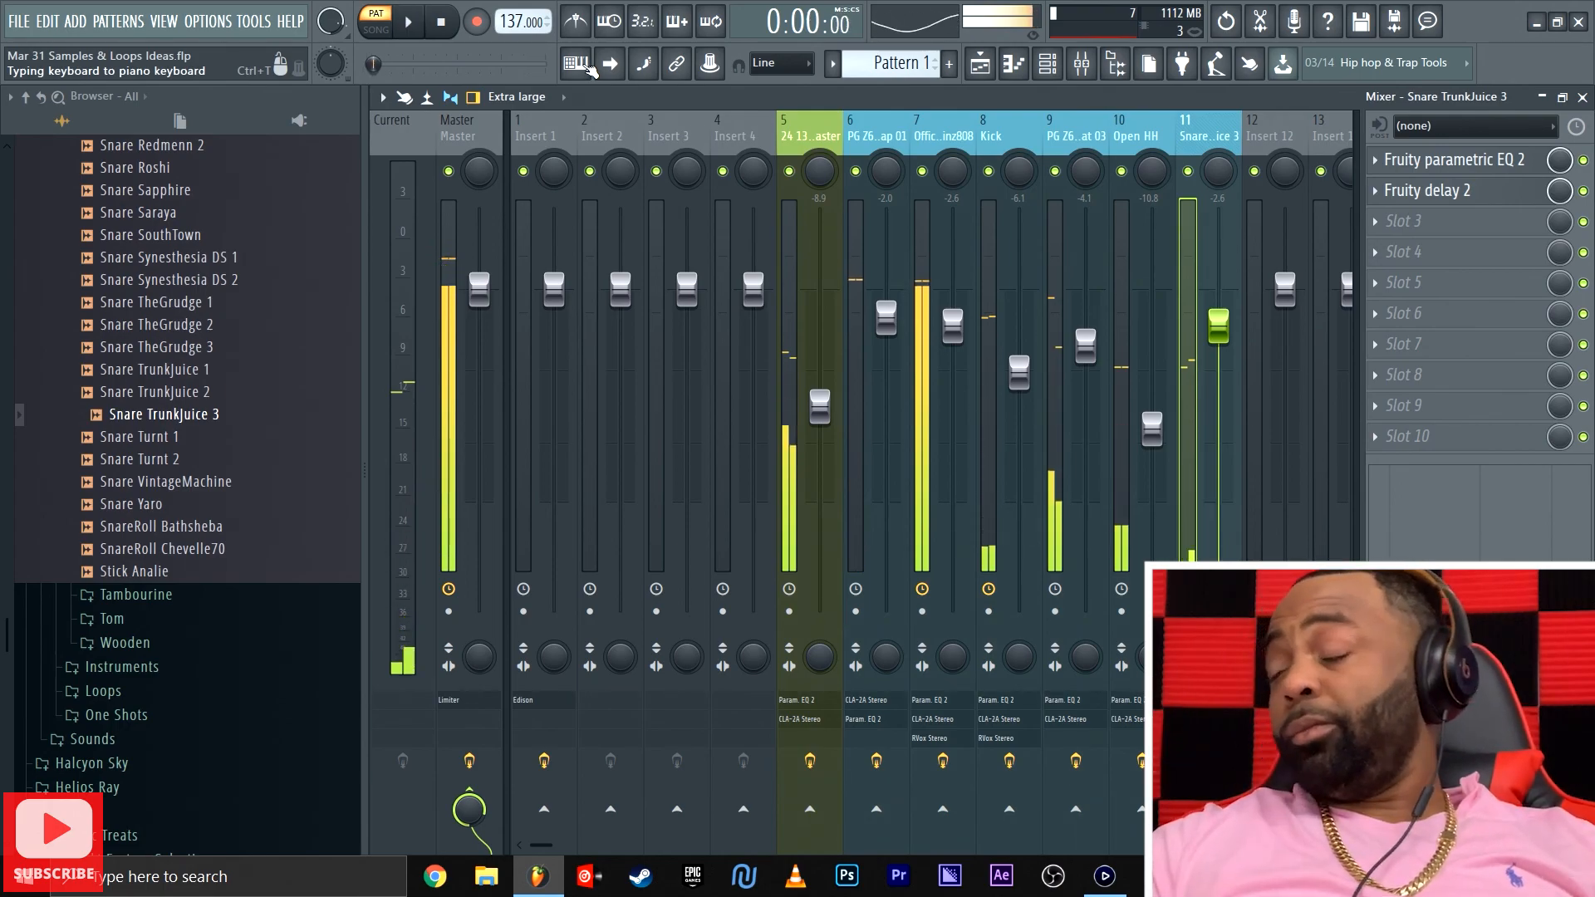